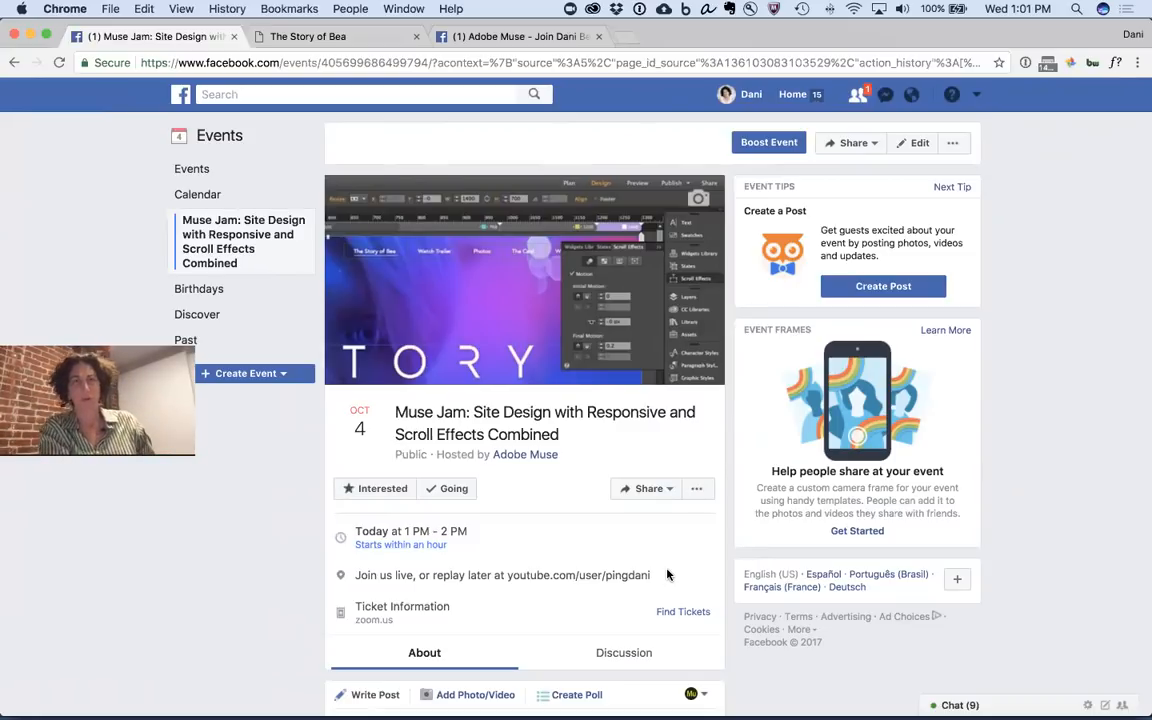
- Show The Story of Bea website and launch Bartender 2 through a Spotlight search
left_click(377, 41)
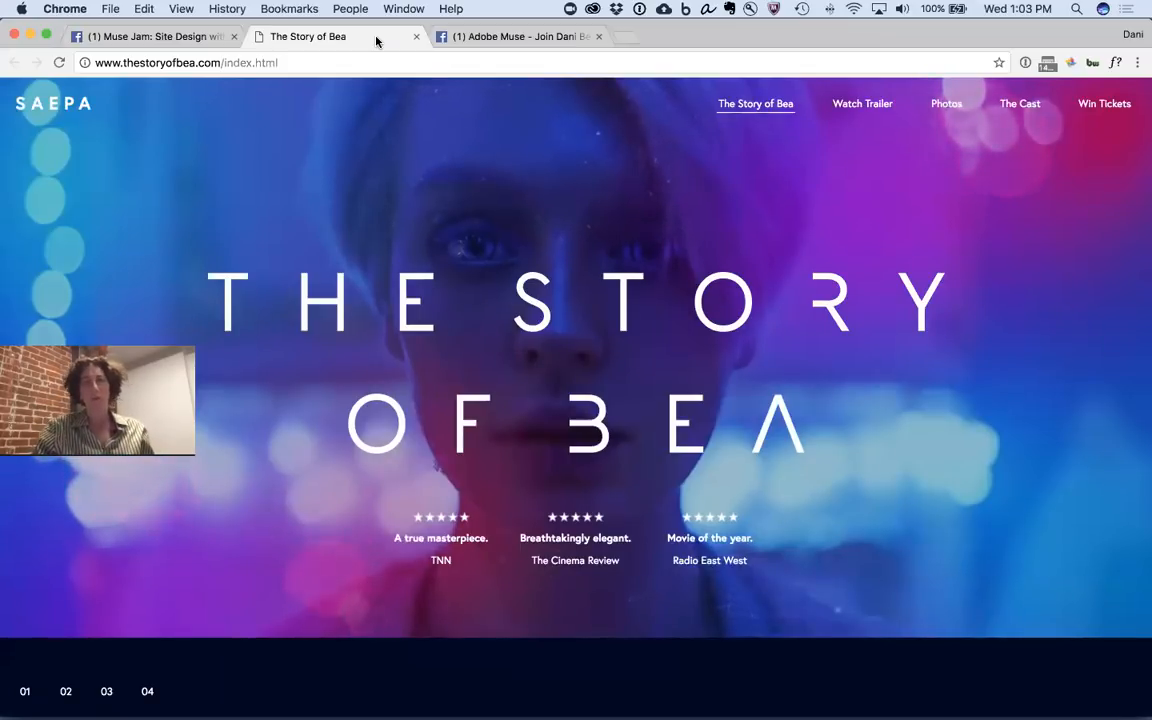
key("super+space")
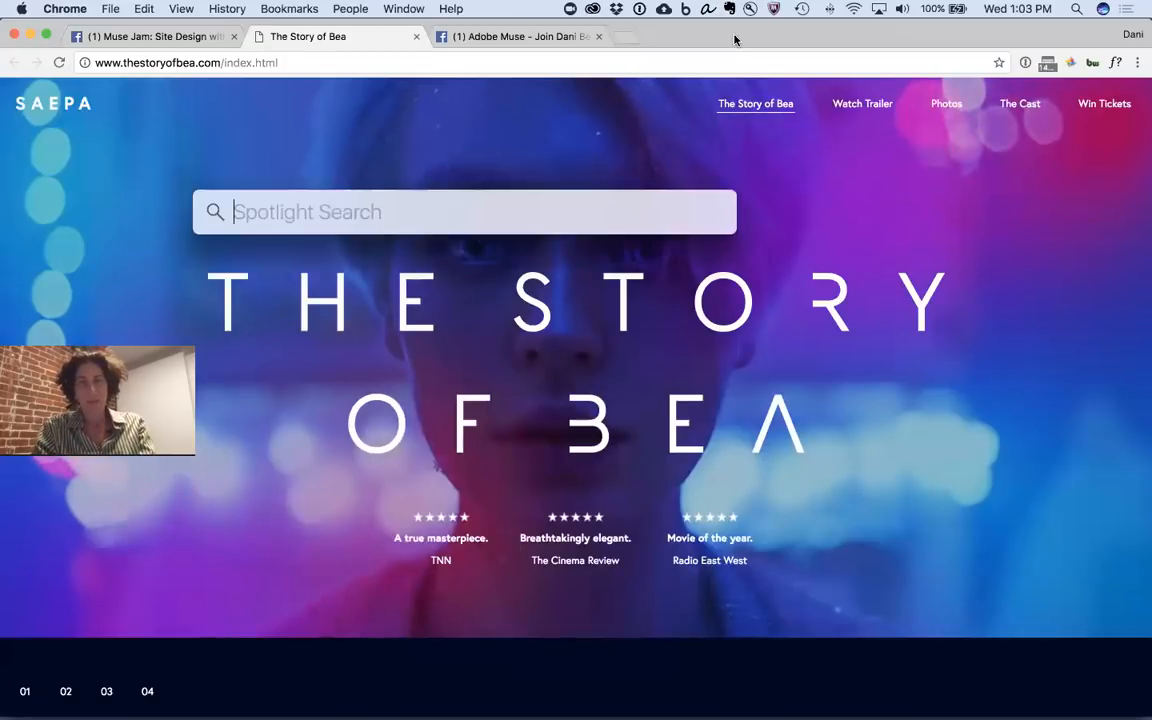
type("v")
key("BackSpace")
type("b")
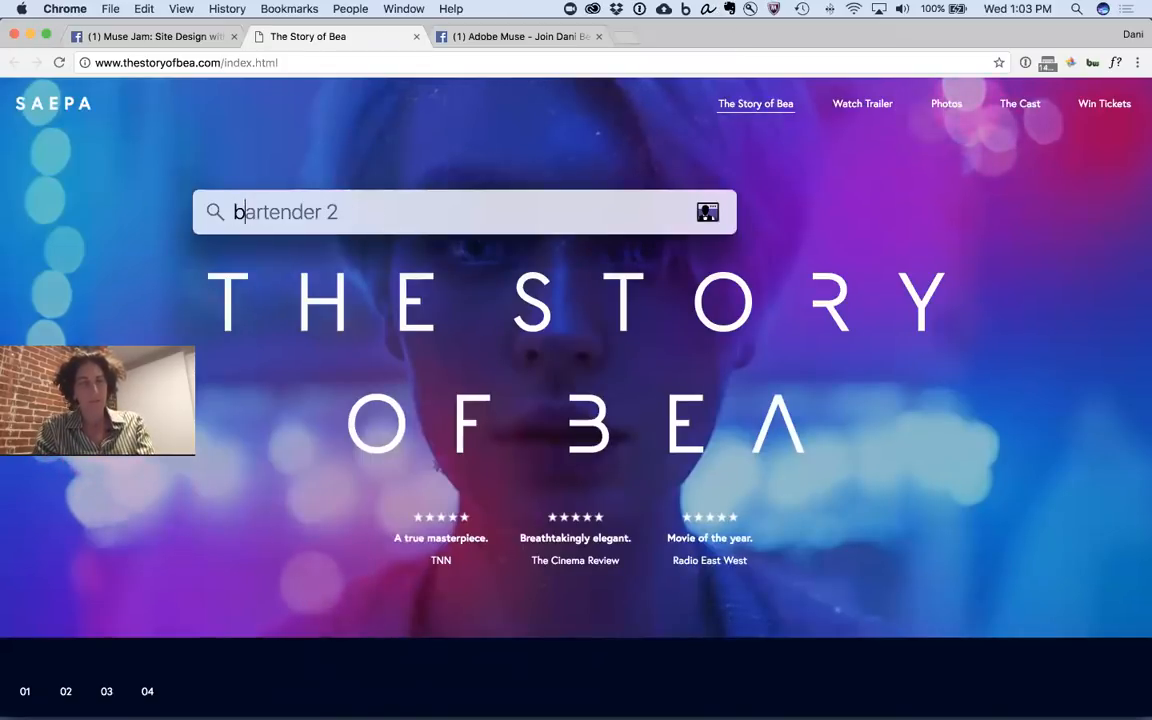
key("Return")
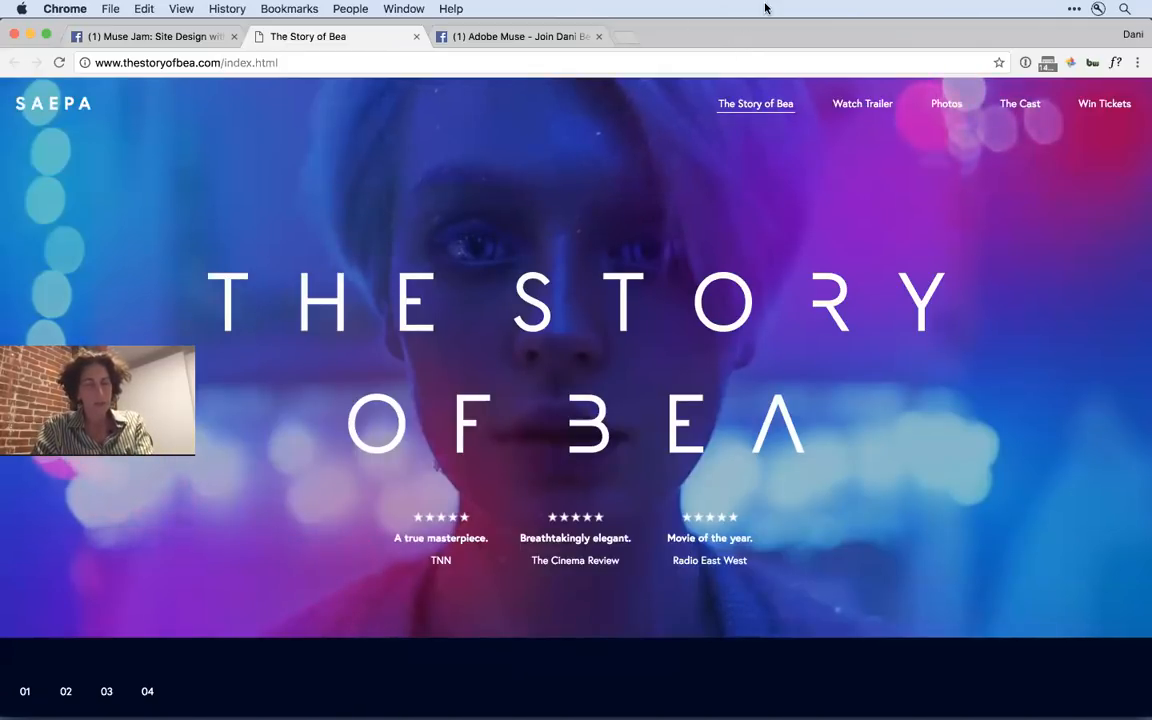
- Switch to Finder and open The Triumph Factory Visitor Experience web link from the Desktop folder
key("super+Tab")
key("super+n")
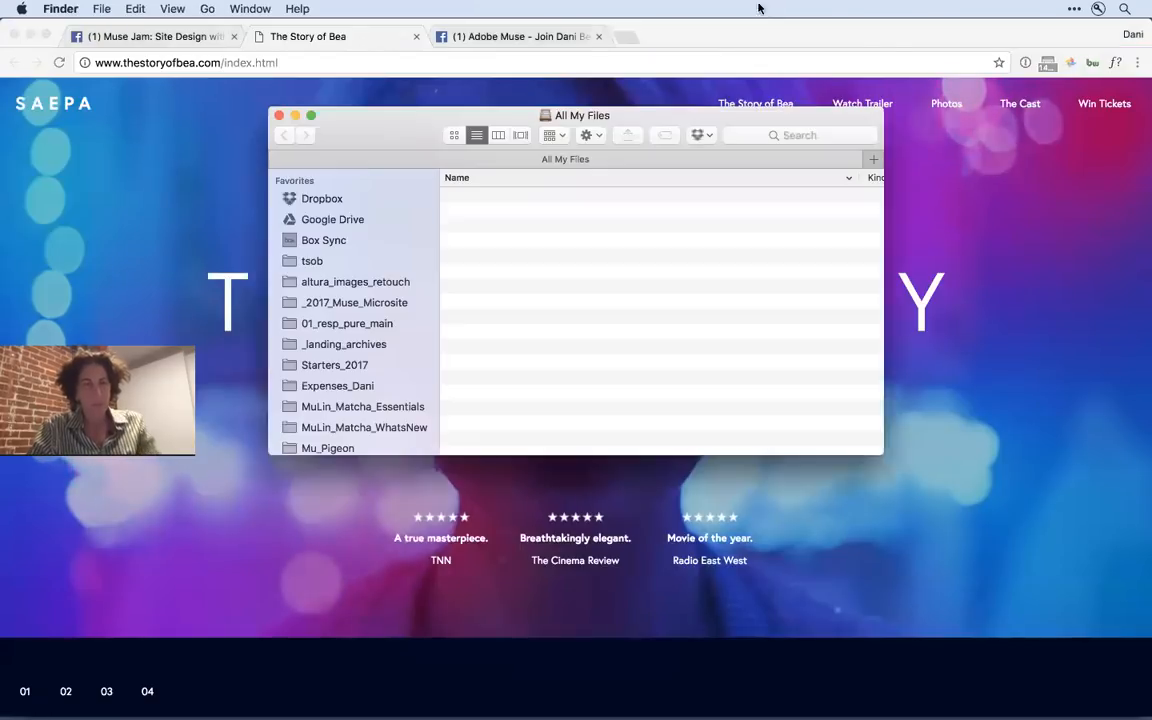
scroll(340, 360, "down", 5)
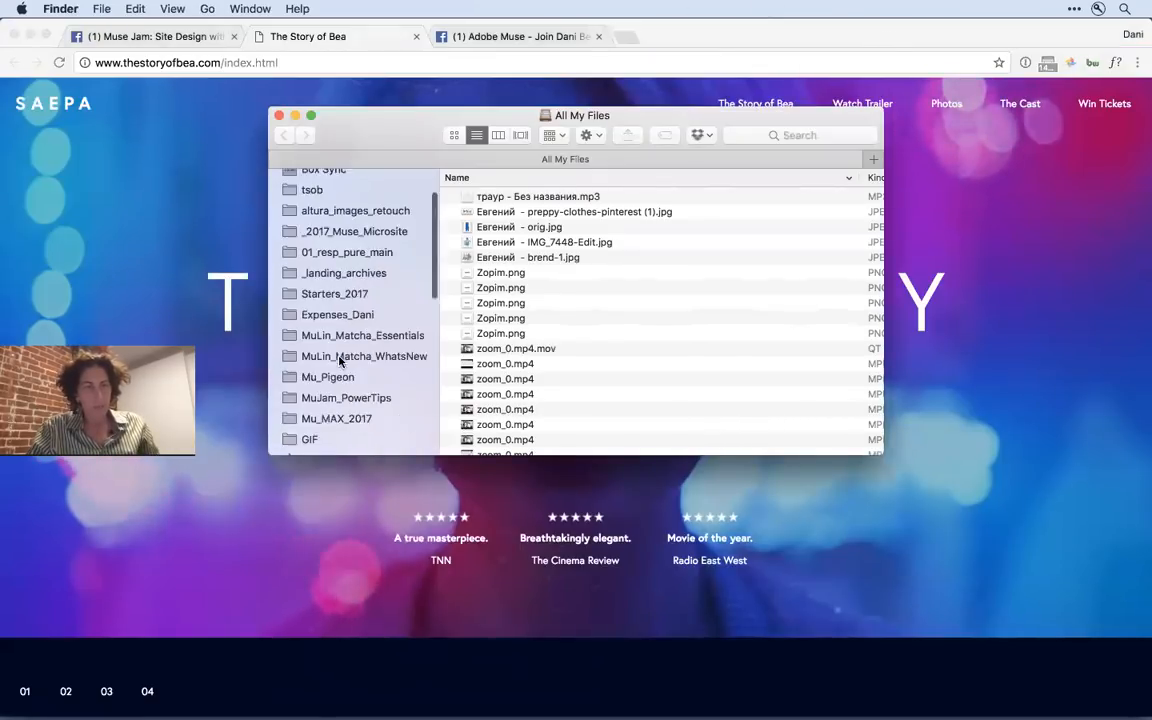
left_click(325, 391)
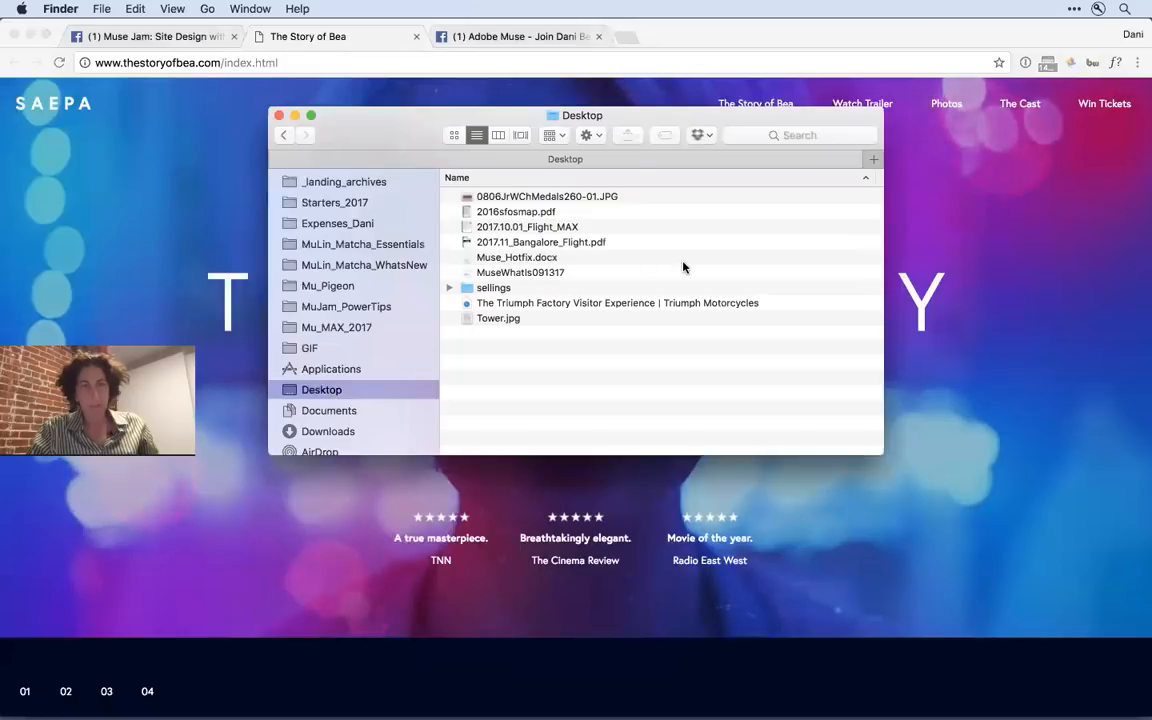
left_click(625, 303)
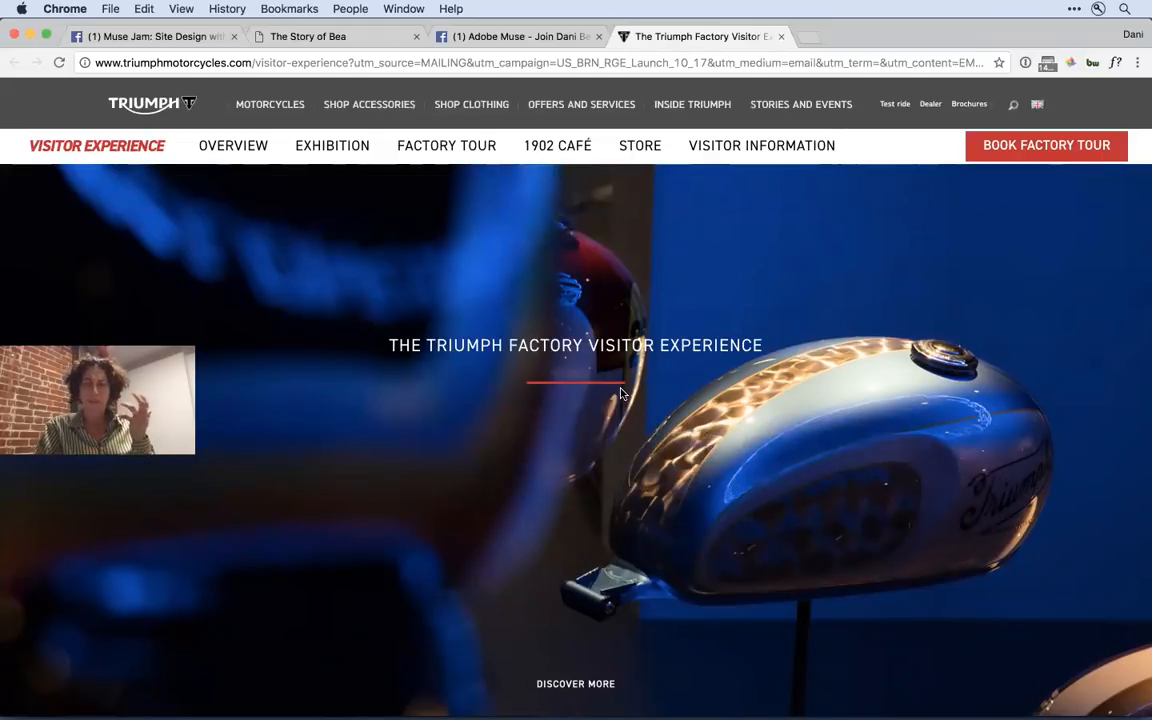
- Examine the scroll motion from the Triumph page's hero image into the Visitor Experience section, and dismiss the feedback survey
scroll(620, 393, "down", 5)
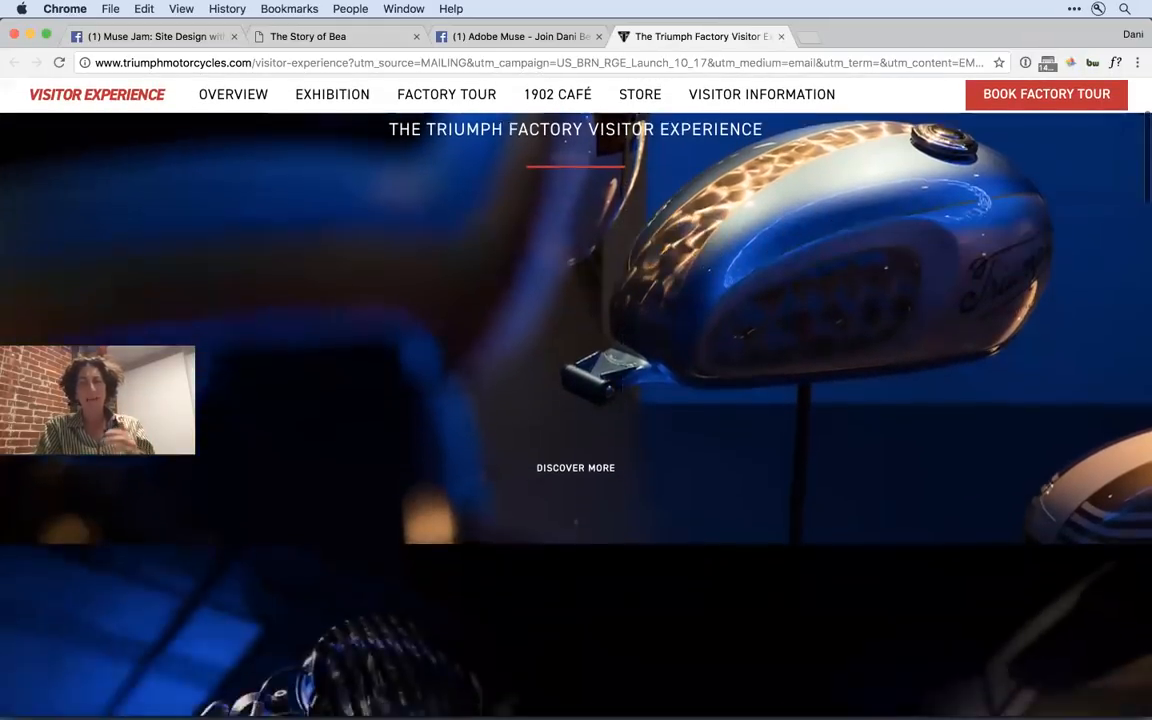
scroll(620, 393, "up", 5)
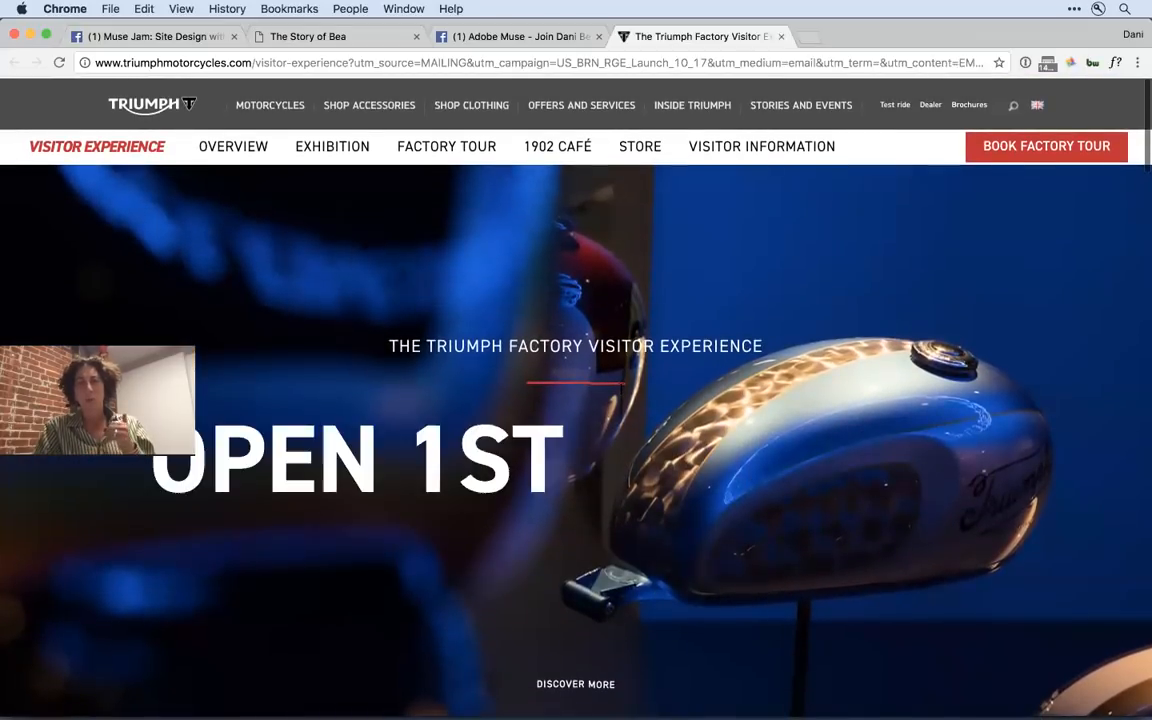
scroll(620, 393, "down", 1)
scroll(620, 393, "up", 1)
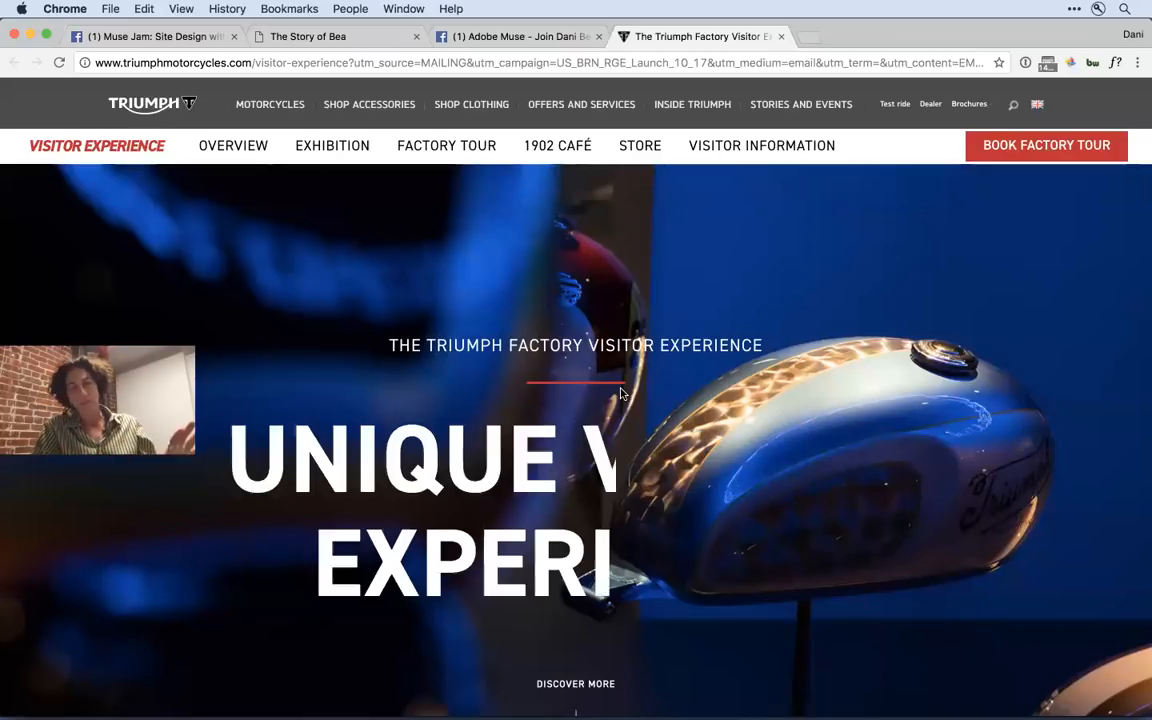
scroll(620, 393, "down", 5)
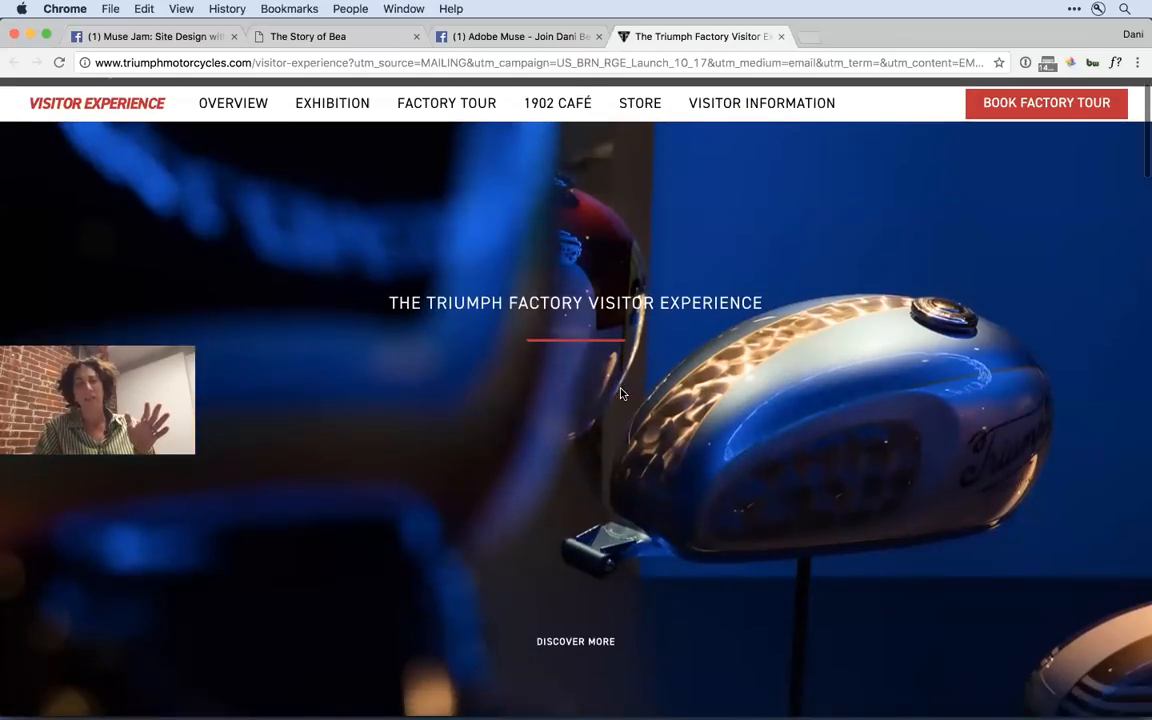
scroll(620, 393, "down", 3)
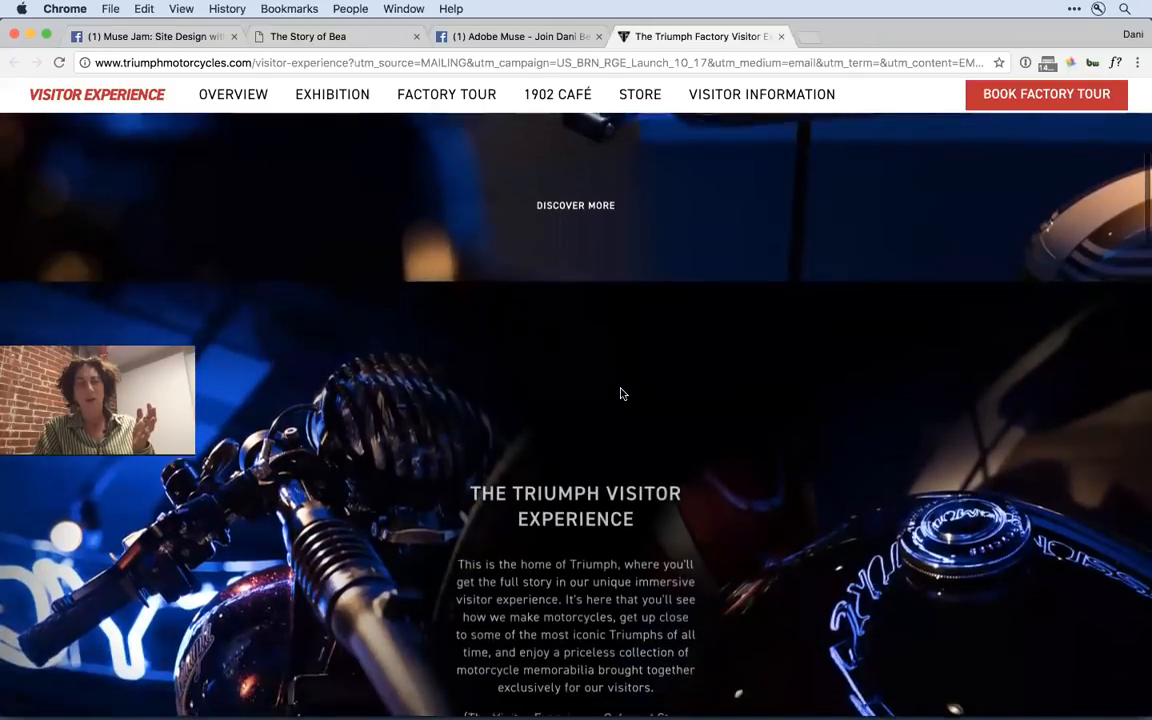
scroll(620, 393, "down", 2)
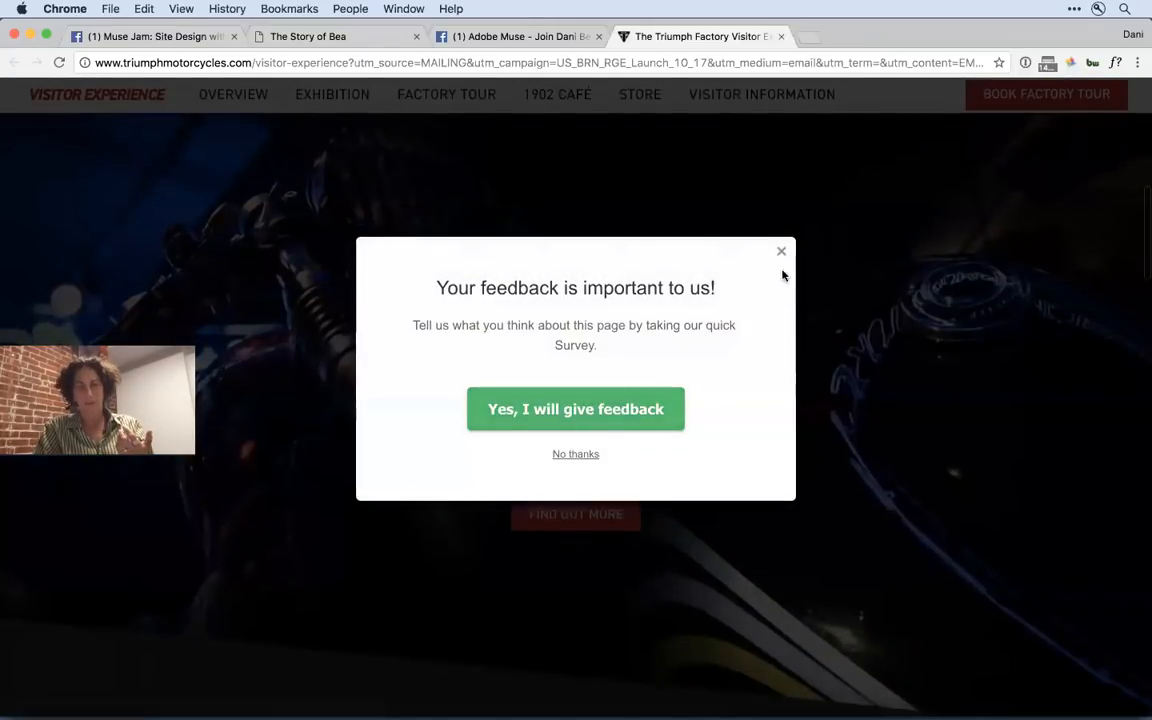
left_click(782, 253)
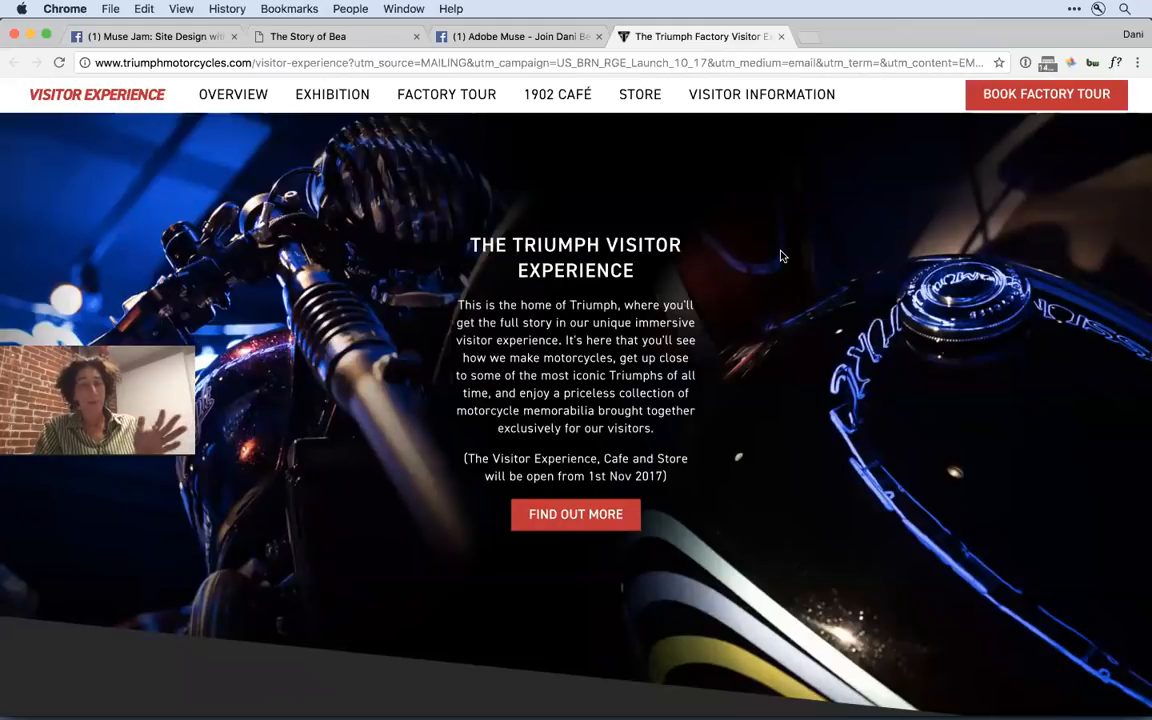
- Examine how the backgrounds and content move between the hero, Visitor Experience, Factory Tour and 1902 Café sections
scroll(784, 350, "up", 1)
scroll(784, 350, "up", 3)
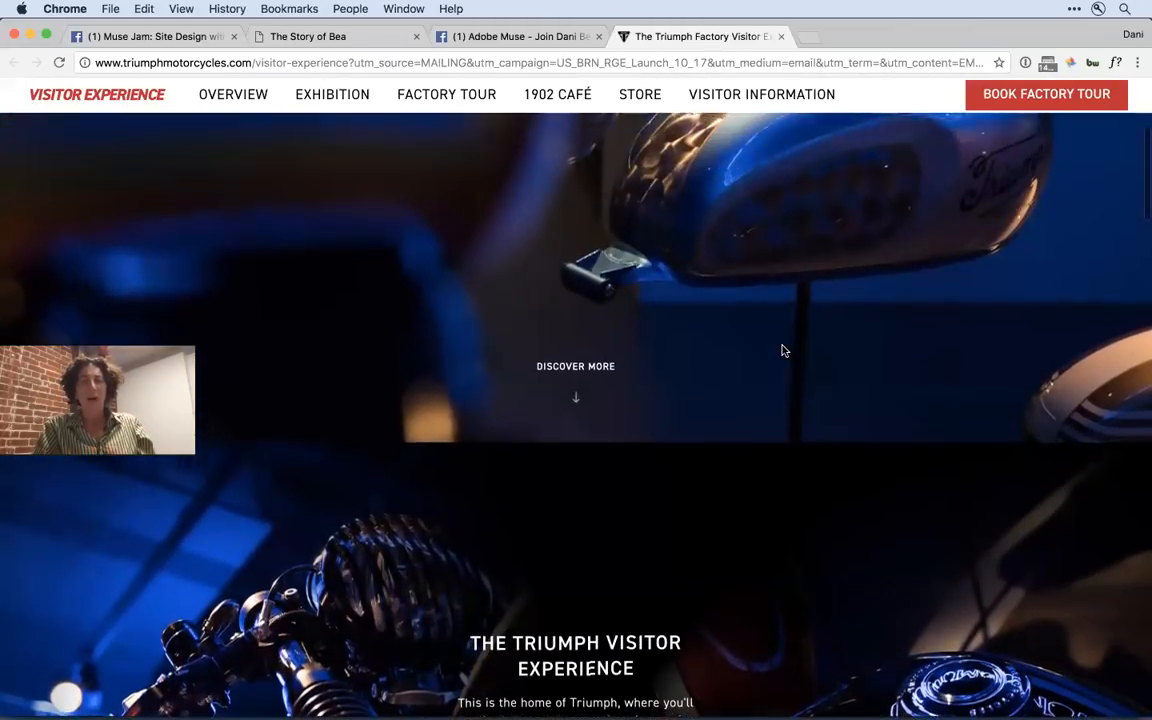
scroll(784, 350, "down", 5)
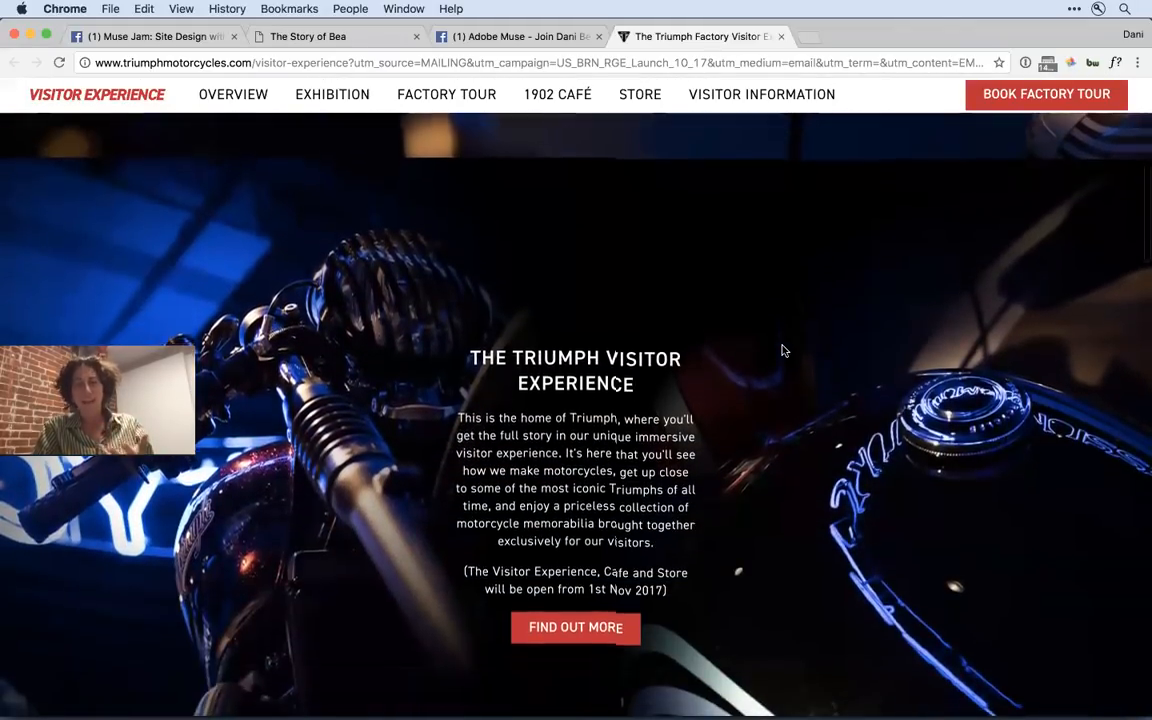
scroll(784, 350, "down", 3)
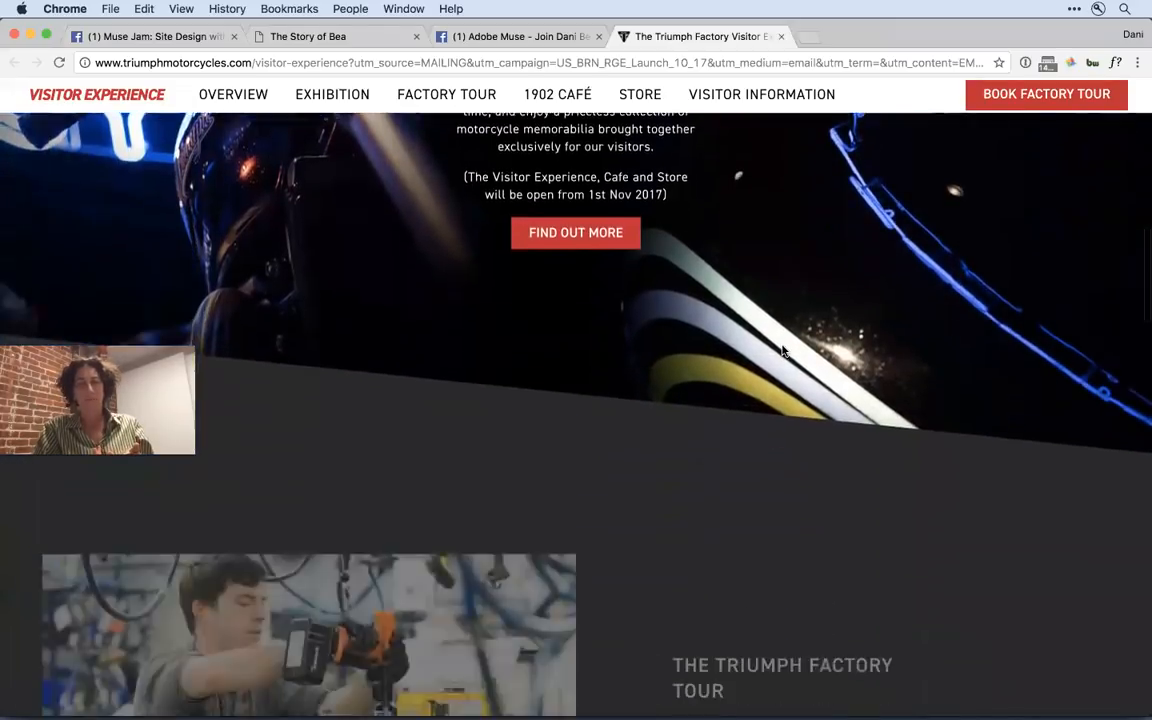
scroll(784, 348, "down", 4)
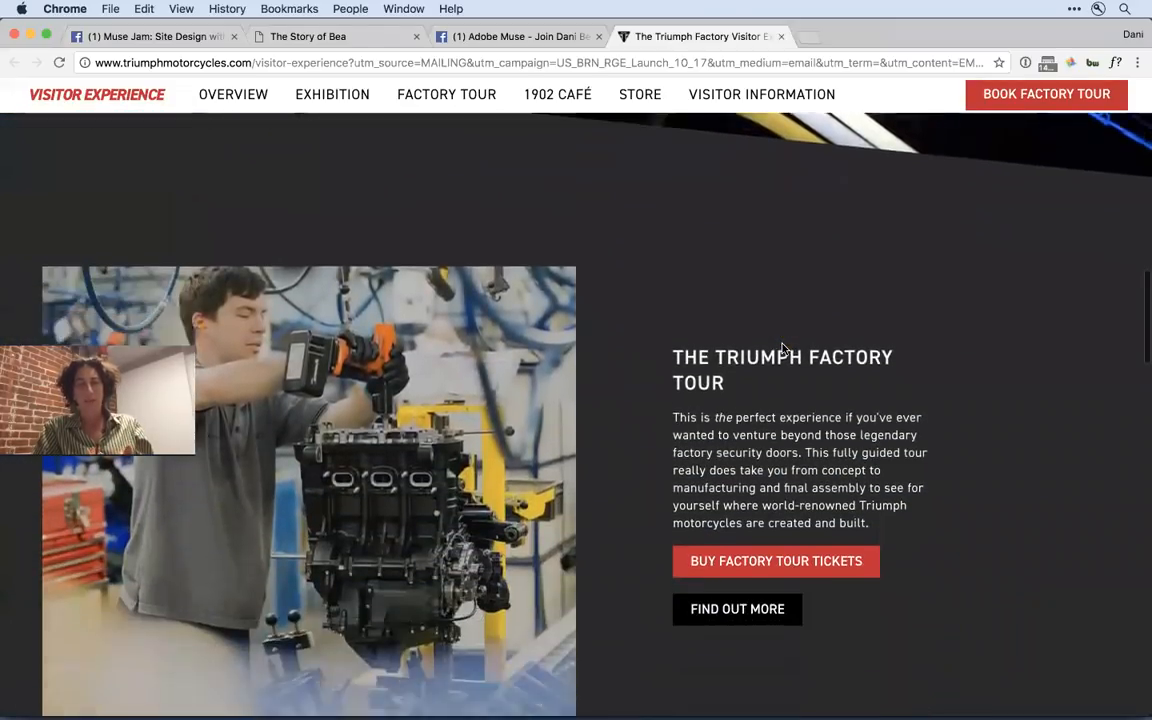
scroll(784, 348, "down", 5)
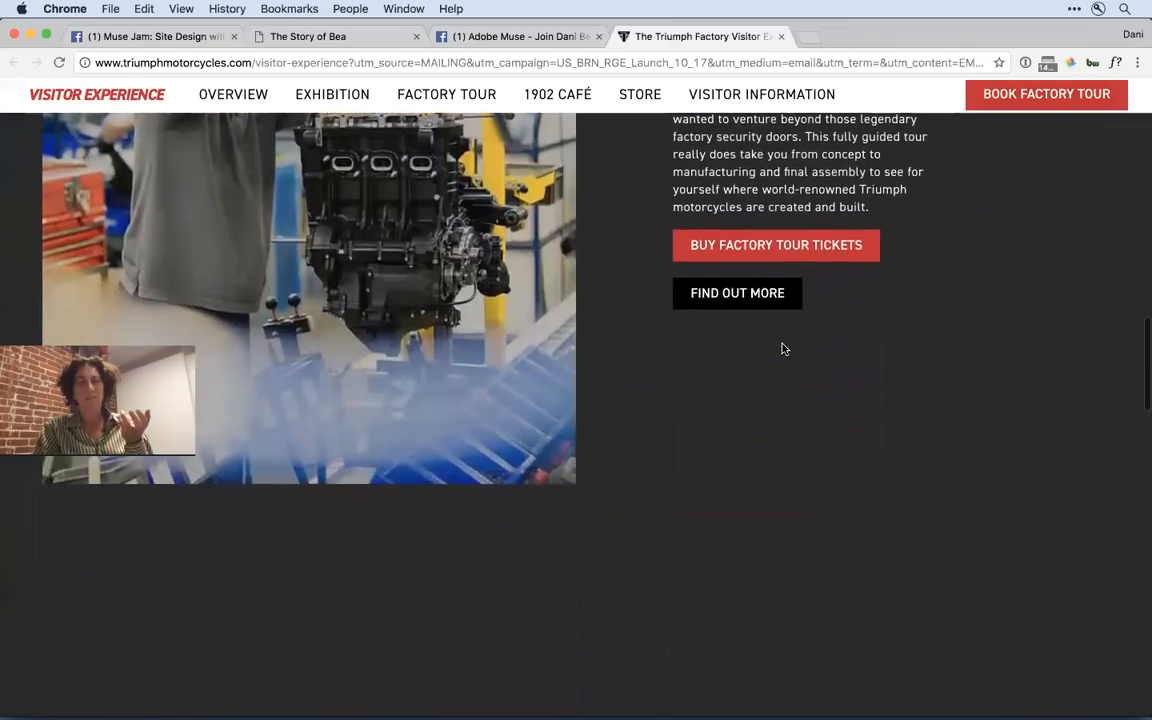
scroll(784, 348, "up", 4)
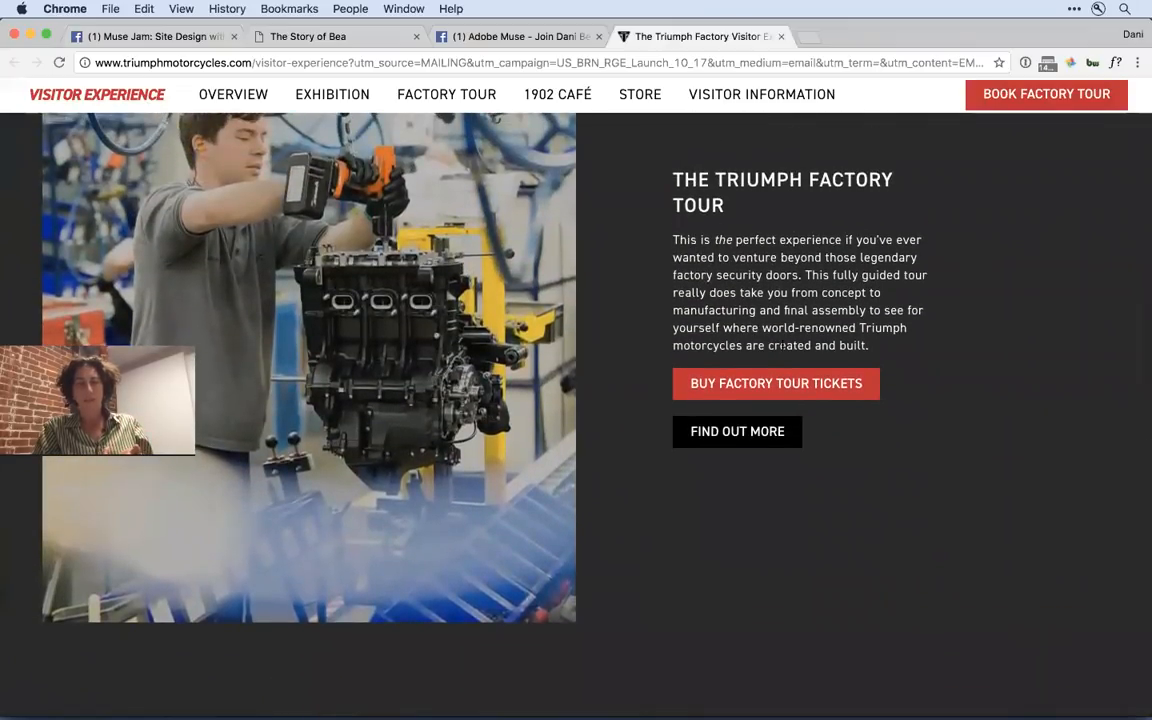
scroll(784, 348, "down", 2)
scroll(784, 344, "down", 4)
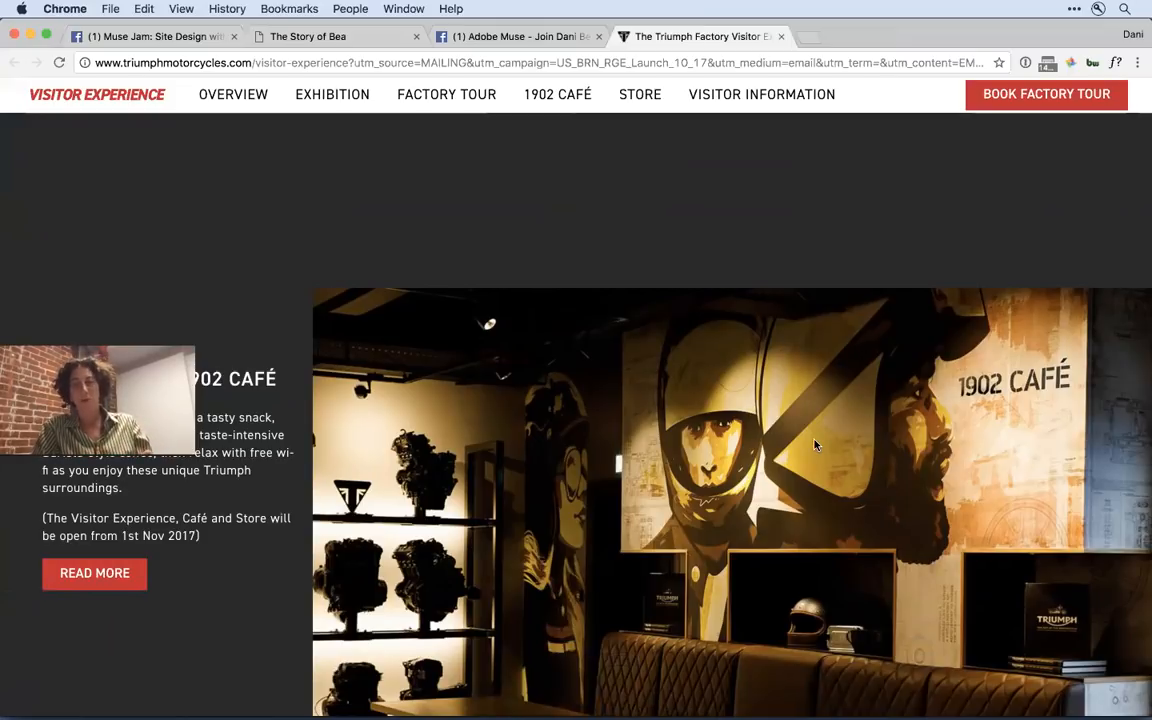
- Review the Triumph Store, Visitor Information and Thanks To sections, and return to the start of the page
scroll(815, 444, "down", 5)
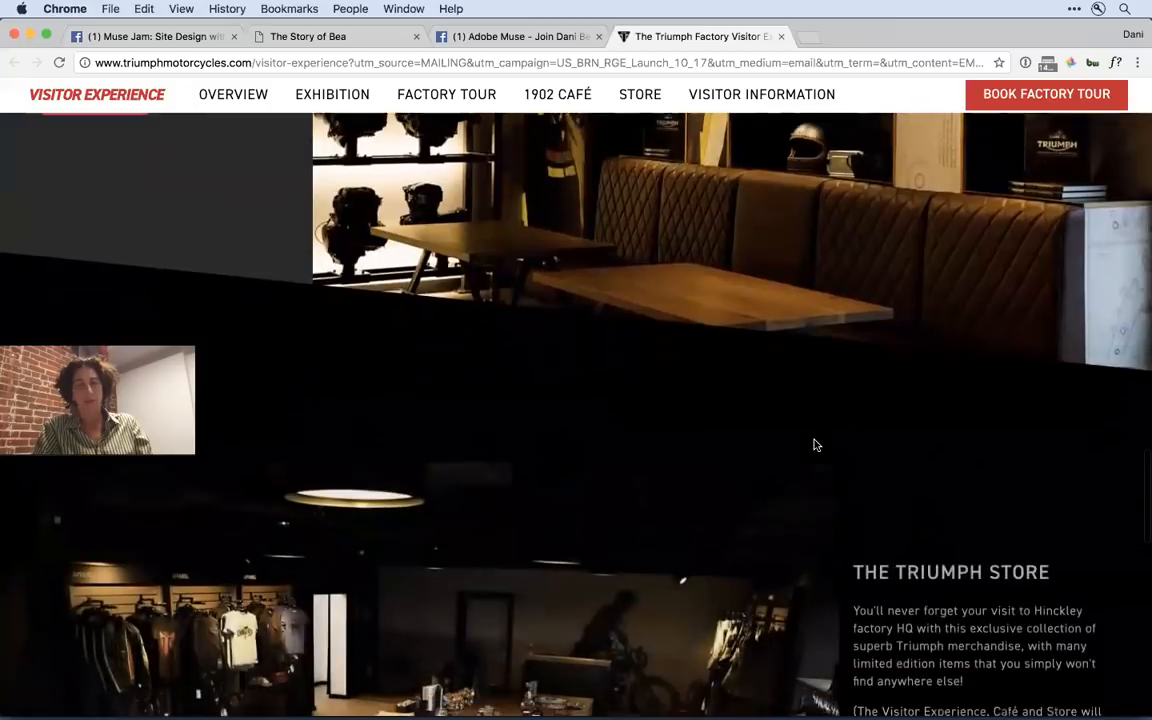
scroll(815, 444, "down", 3)
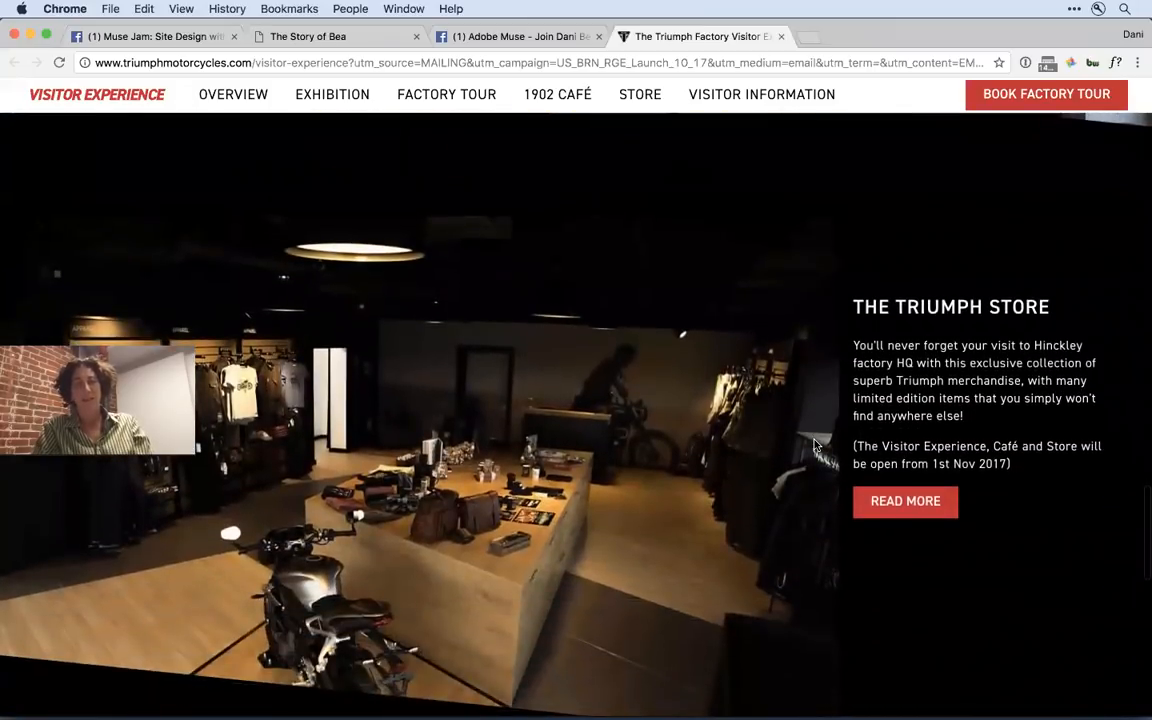
scroll(815, 444, "up", 5)
scroll(815, 442, "down", 3)
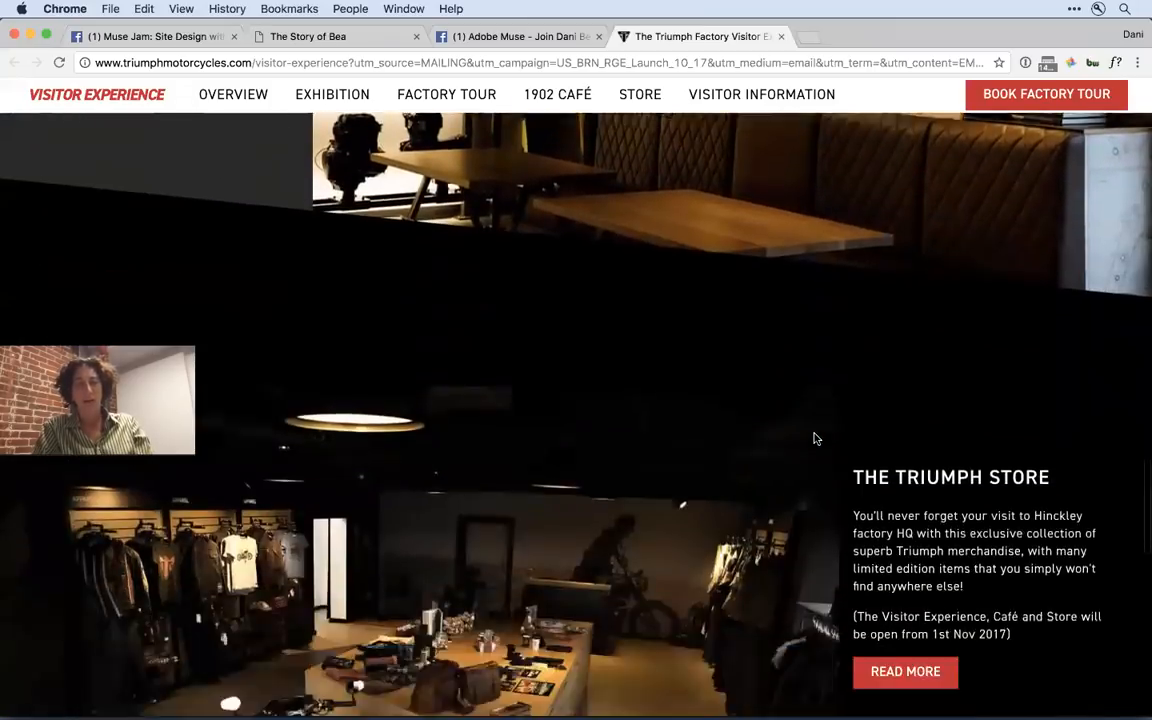
scroll(815, 438, "down", 5)
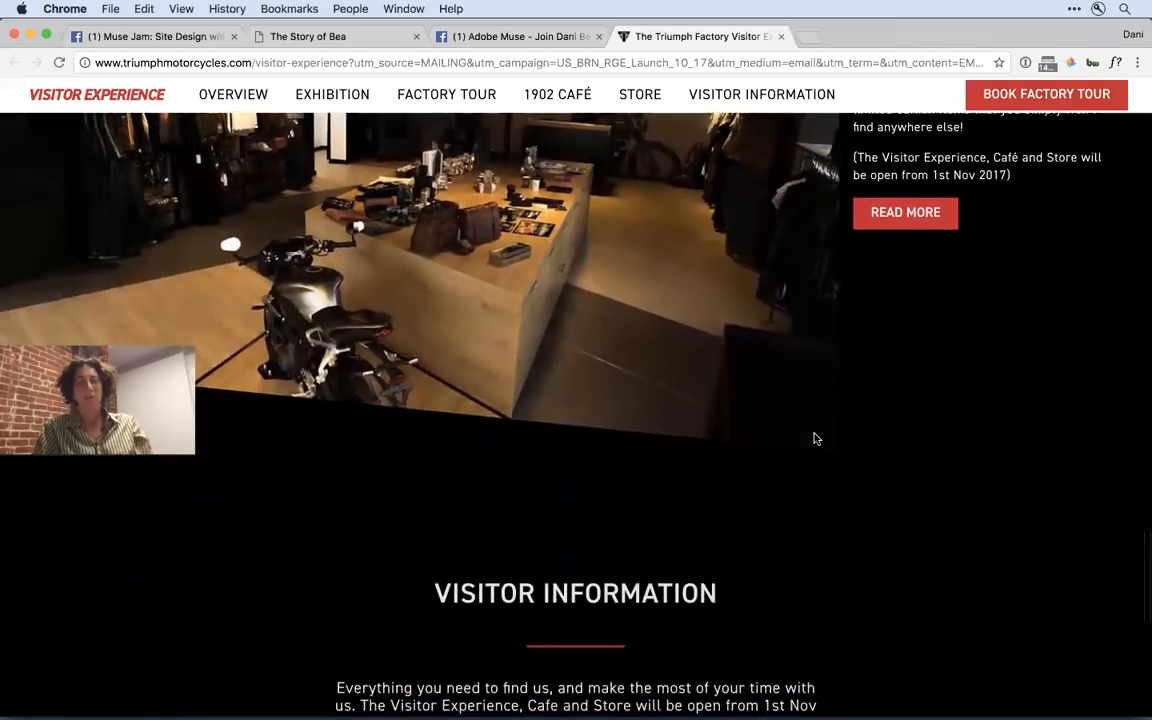
scroll(815, 438, "down", 6)
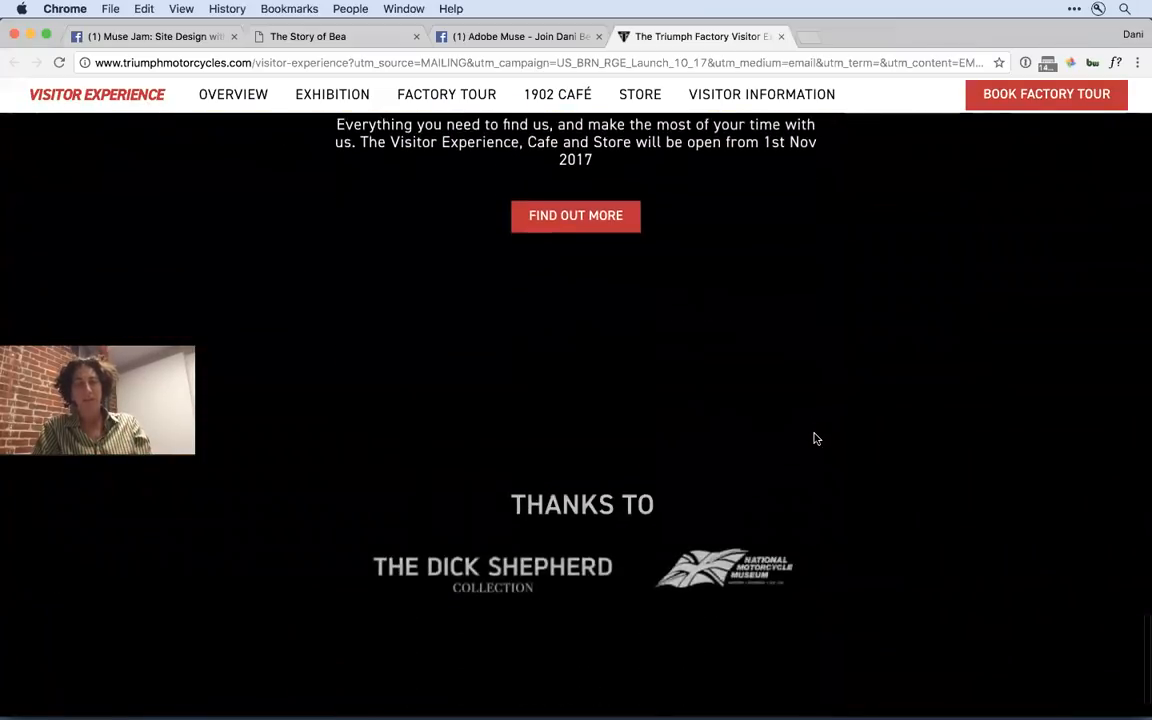
scroll(815, 438, "up", 5)
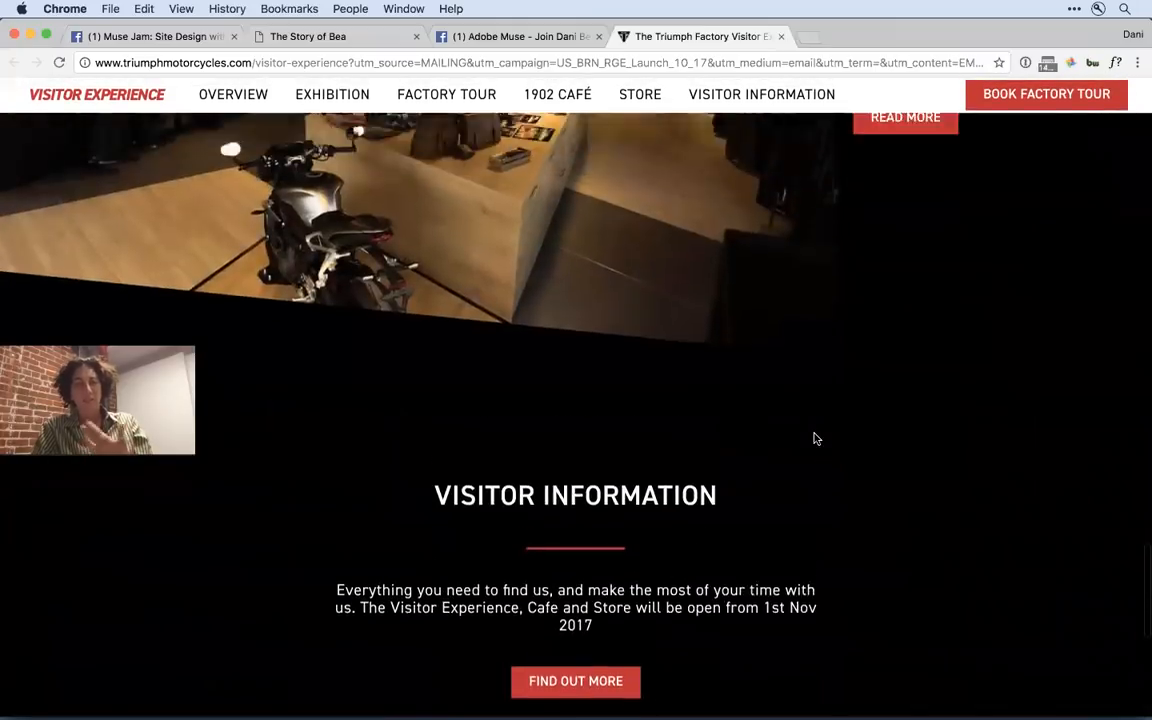
scroll(815, 438, "up", 5)
scroll(806, 316, "up", 5)
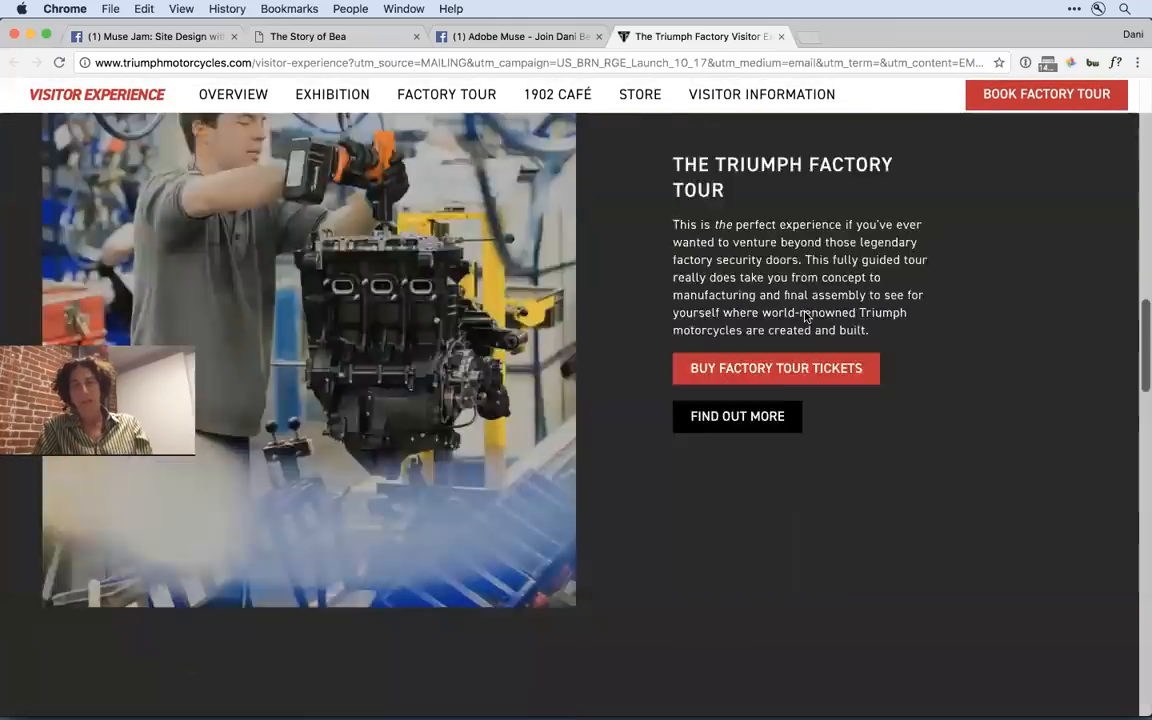
scroll(806, 316, "up", 10)
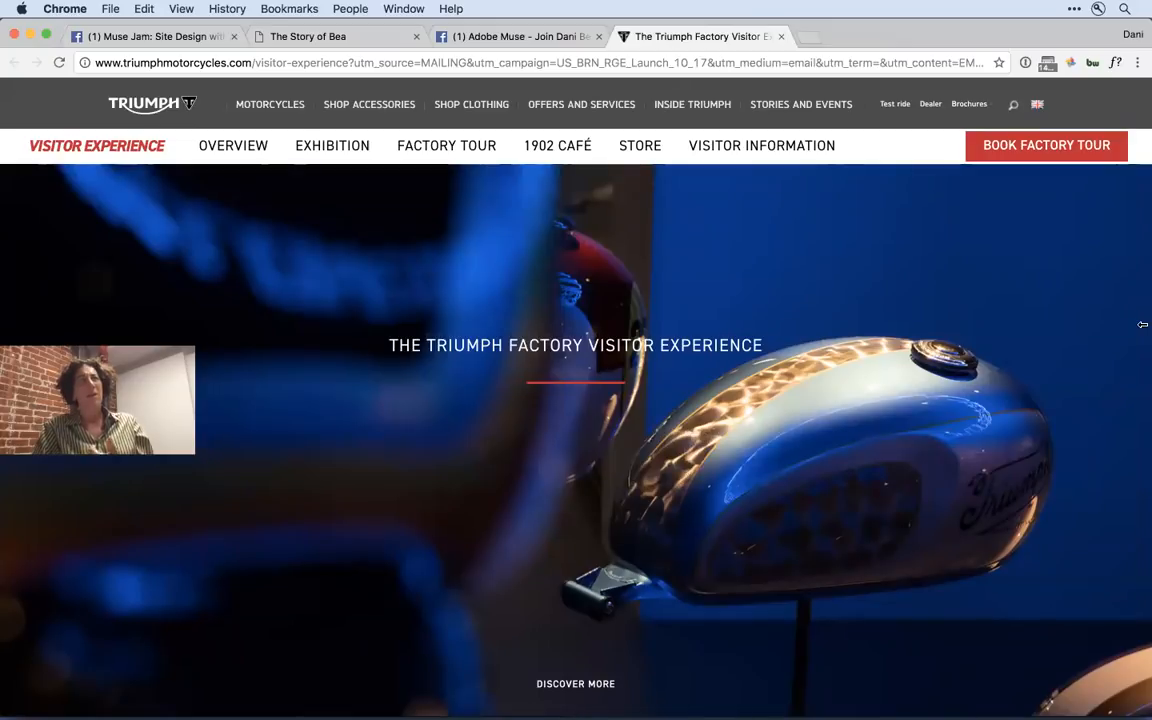
- Narrow the browser window to about 930 px and inspect the Triumph page's responsive layout down to the Thanks To section
left_click_drag(1142, 324, 846, 358)
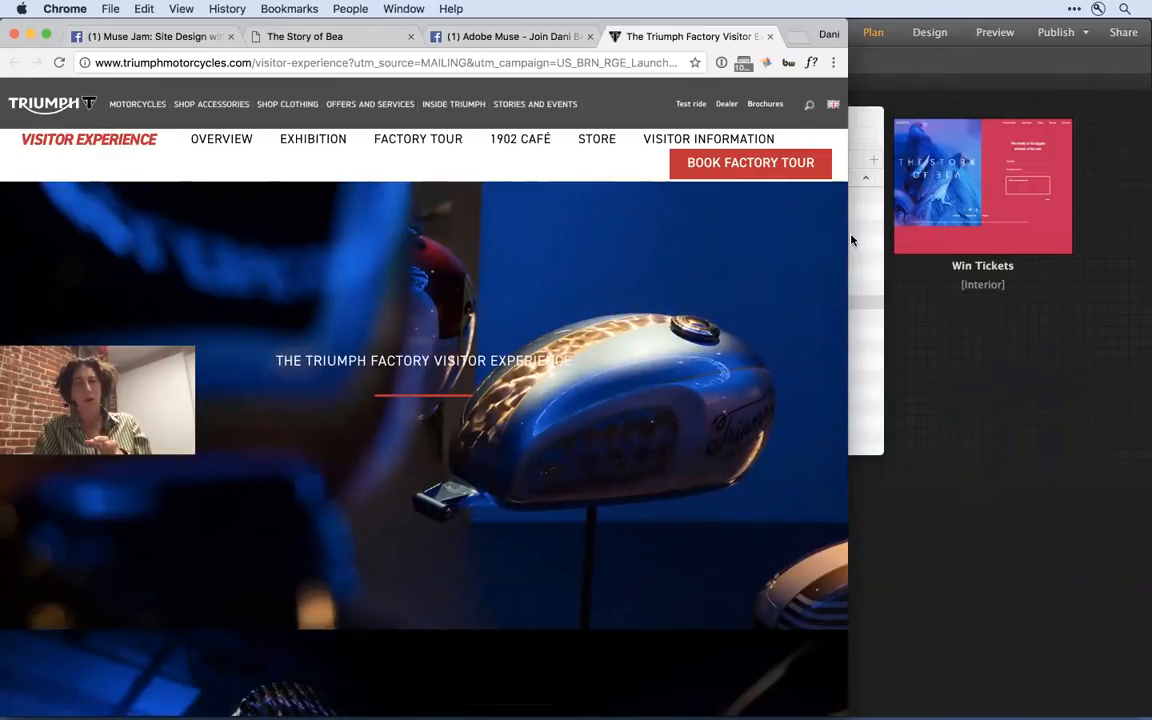
left_click_drag(848, 235, 744, 258)
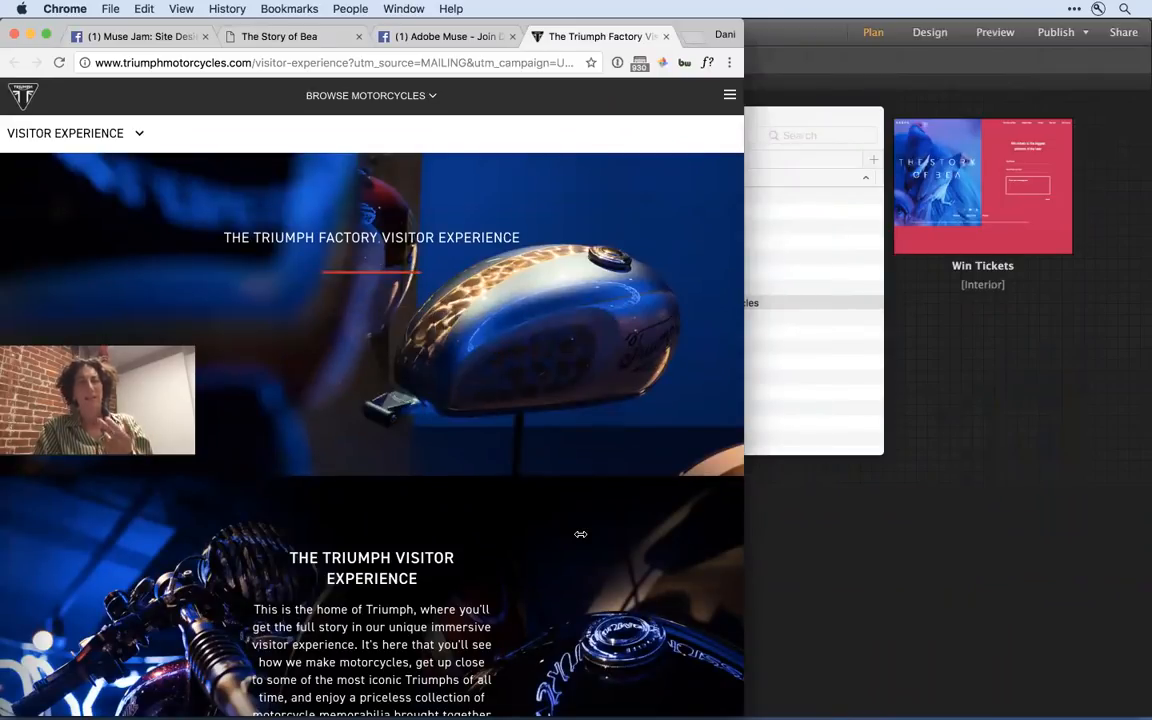
scroll(580, 534, "down", 5)
scroll(580, 534, "down", 10)
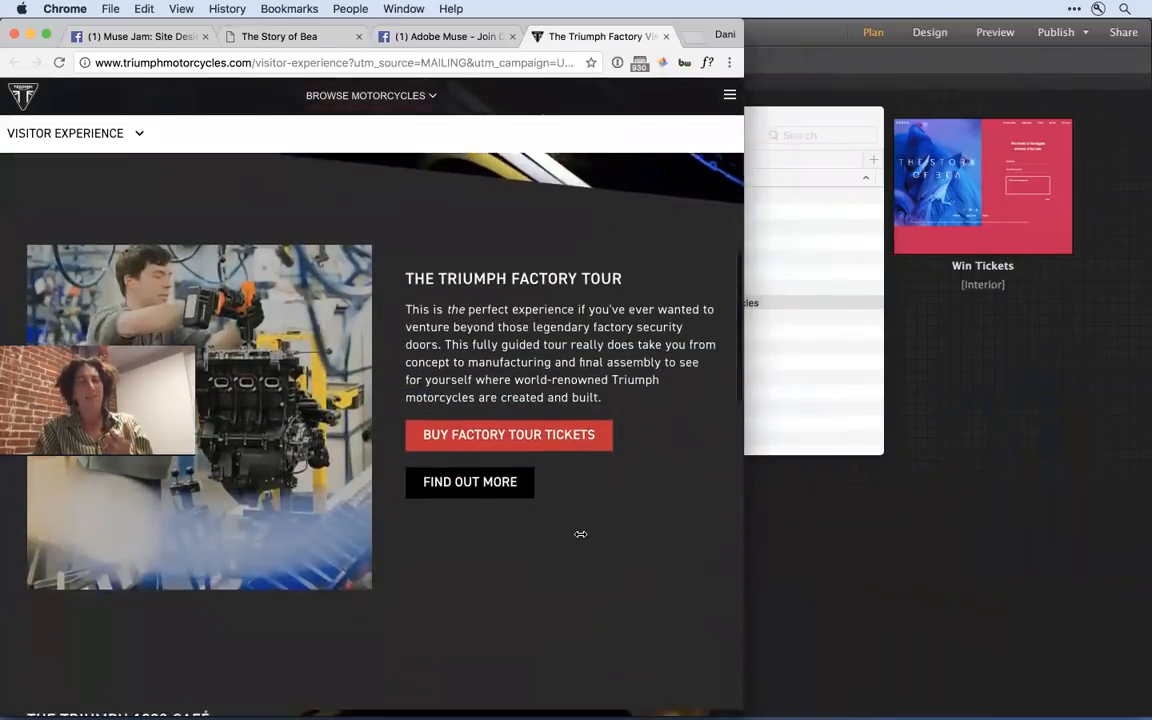
scroll(580, 534, "down", 8)
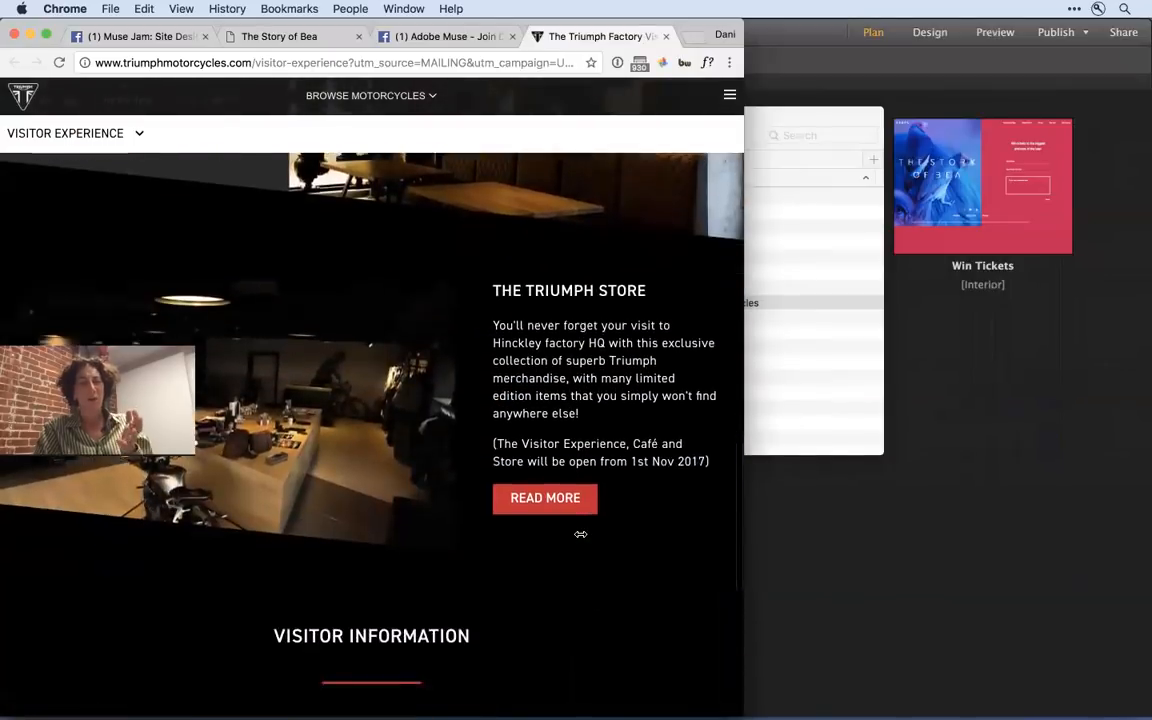
scroll(580, 534, "down", 1)
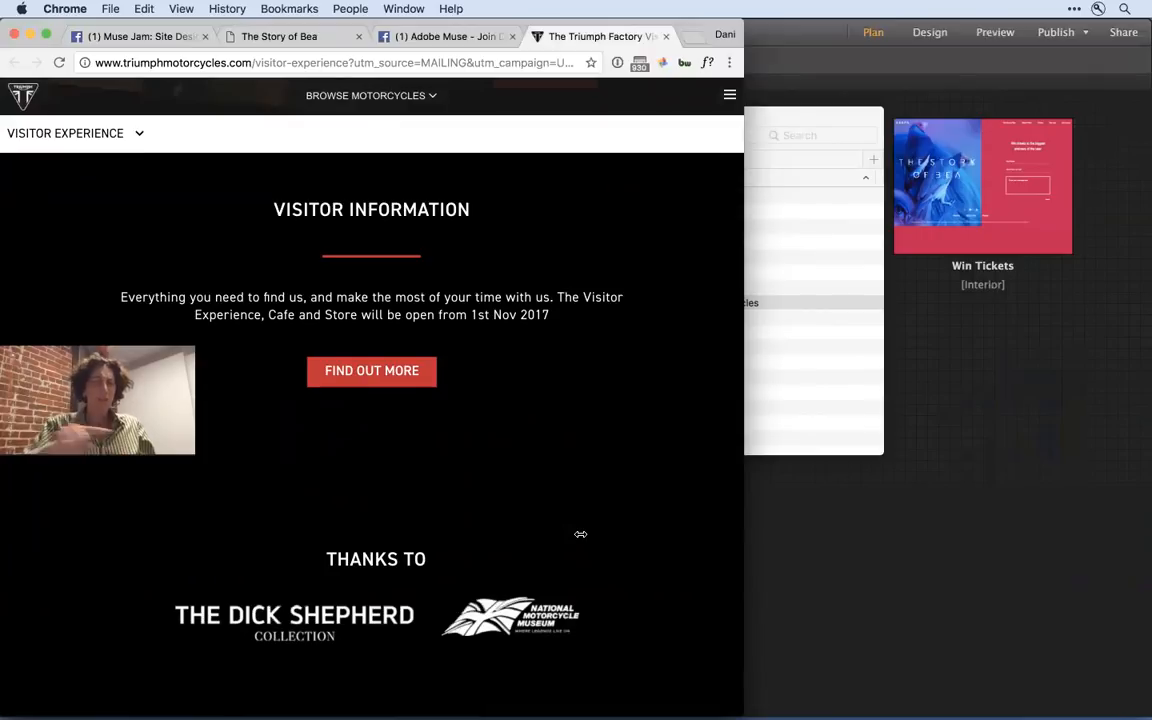
- Return to the start of the Triumph page and widen the browser window to the full screen width
scroll(580, 534, "down", 1)
scroll(580, 534, "up", 6)
scroll(580, 534, "up", 15)
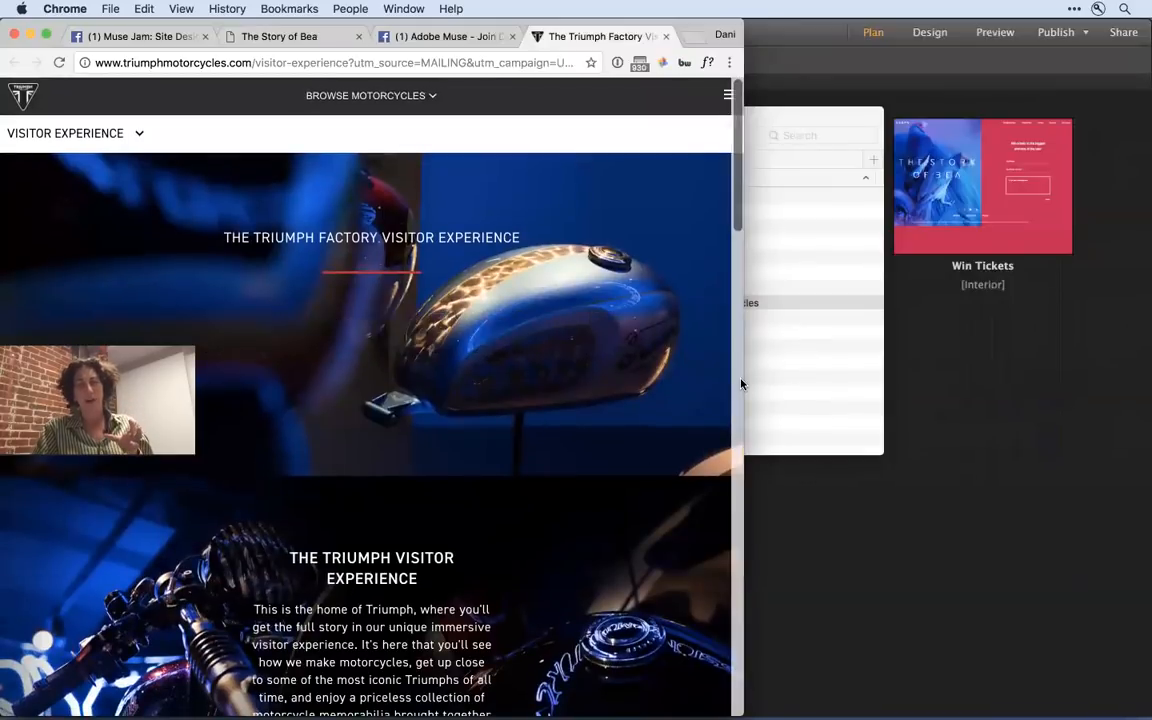
left_click_drag(743, 381, 1143, 420)
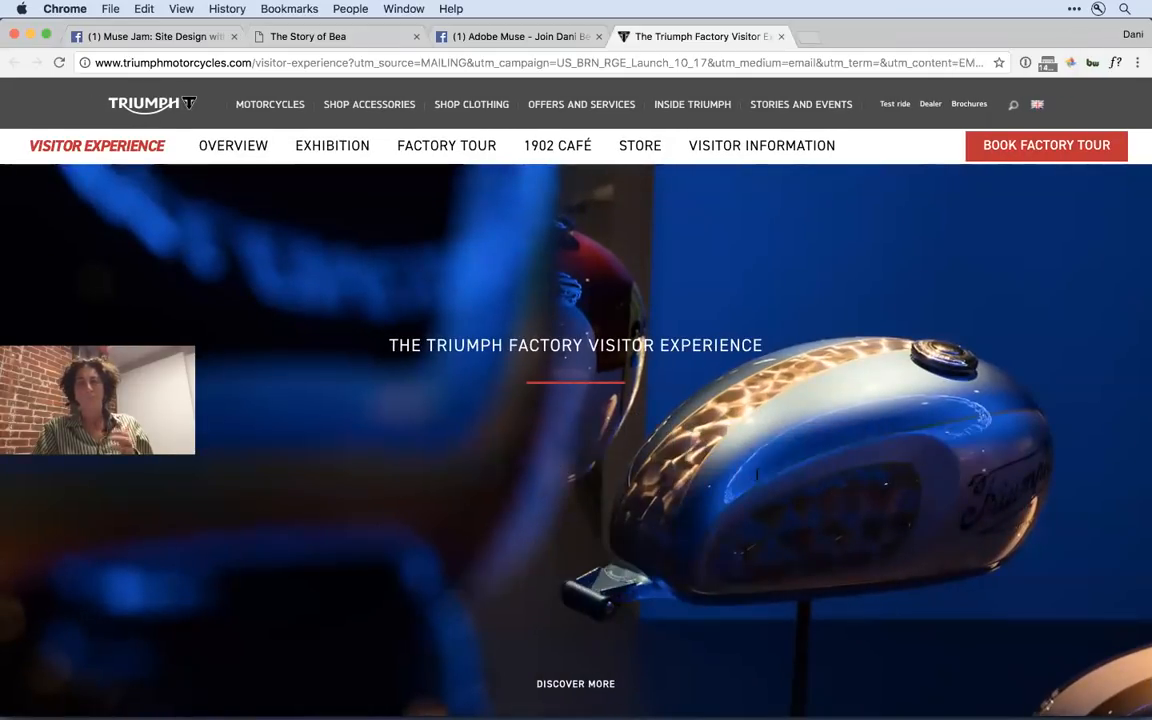
- Review the full-width layout and scroll motion of the Triumph Visitor Experience and Factory Tour sections
scroll(1143, 420, "down", 5)
scroll(757, 474, "down", 6)
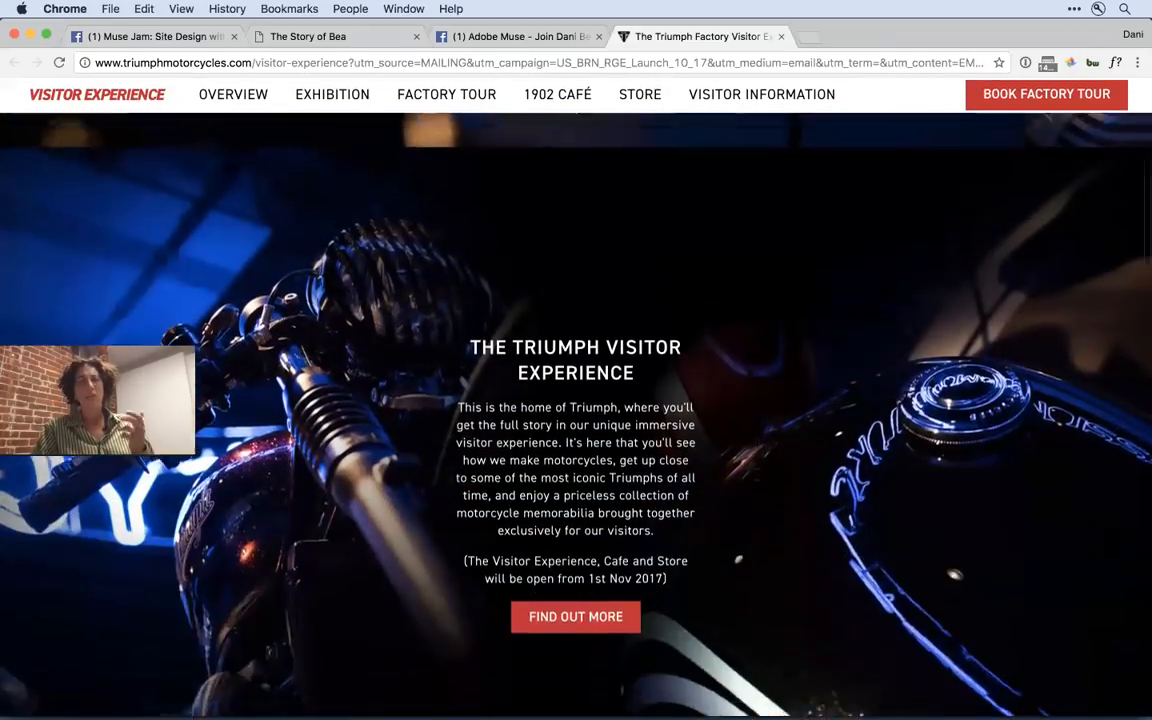
scroll(757, 474, "down", 4)
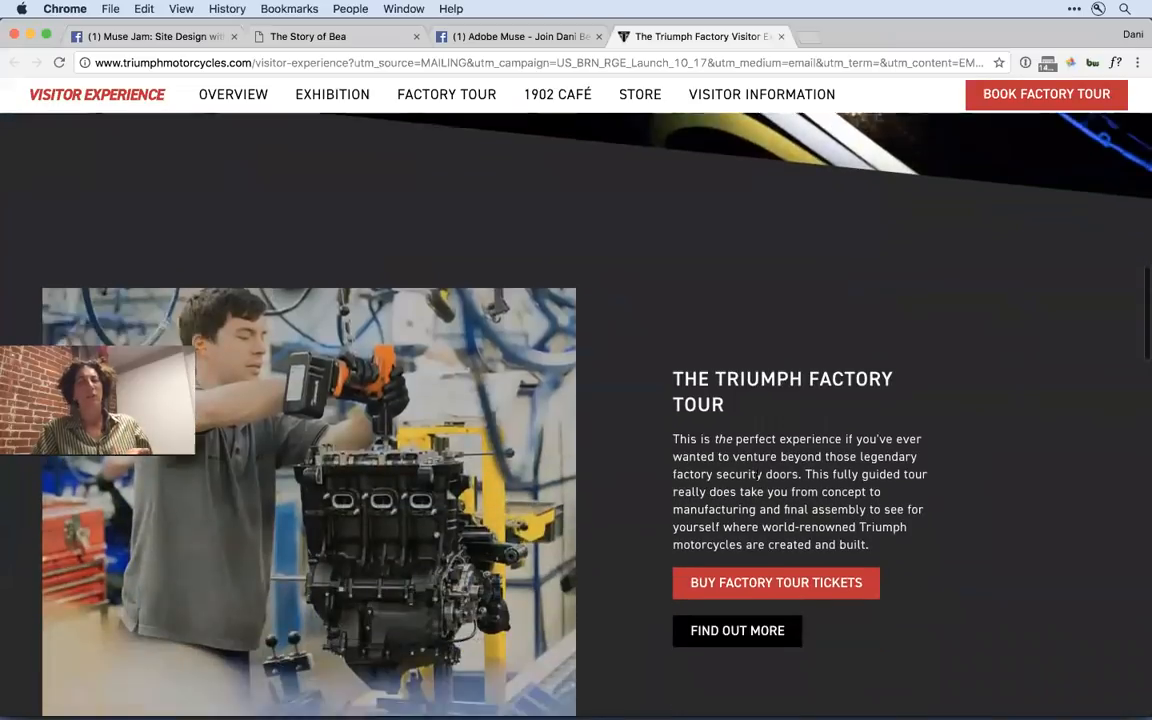
scroll(757, 480, "up", 8)
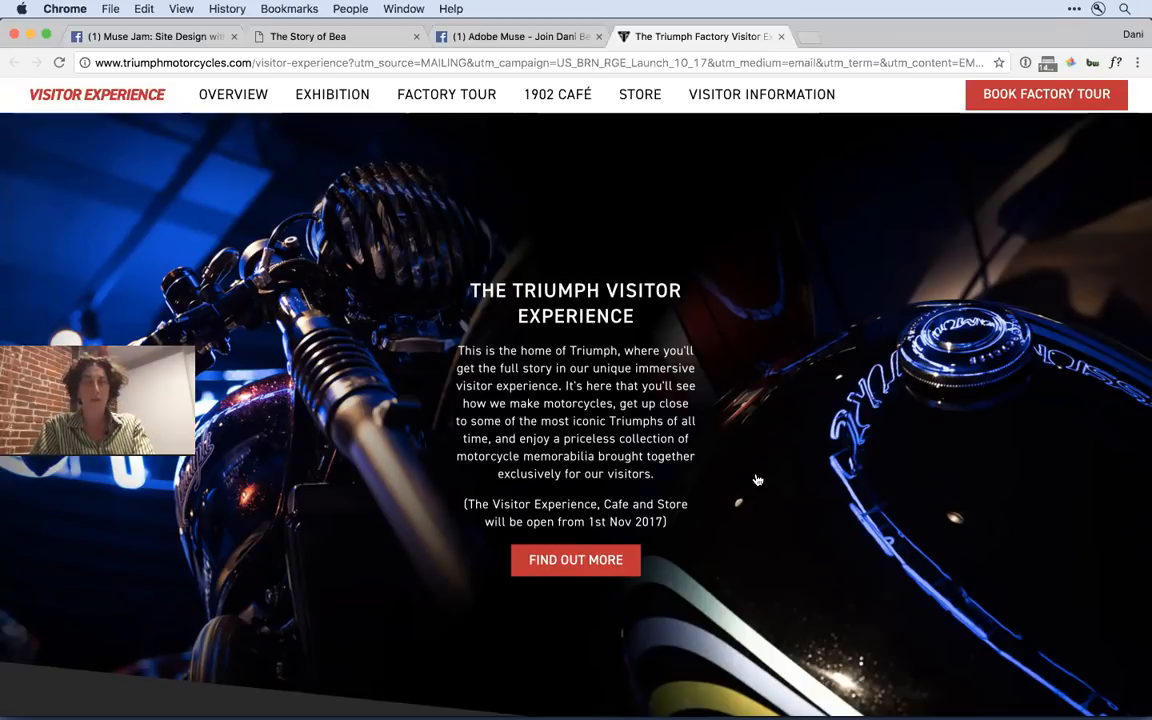
- Open thewildisles.com in a new browser tab and go to its Gear Guide page
key("ctrl+t")
type("the")
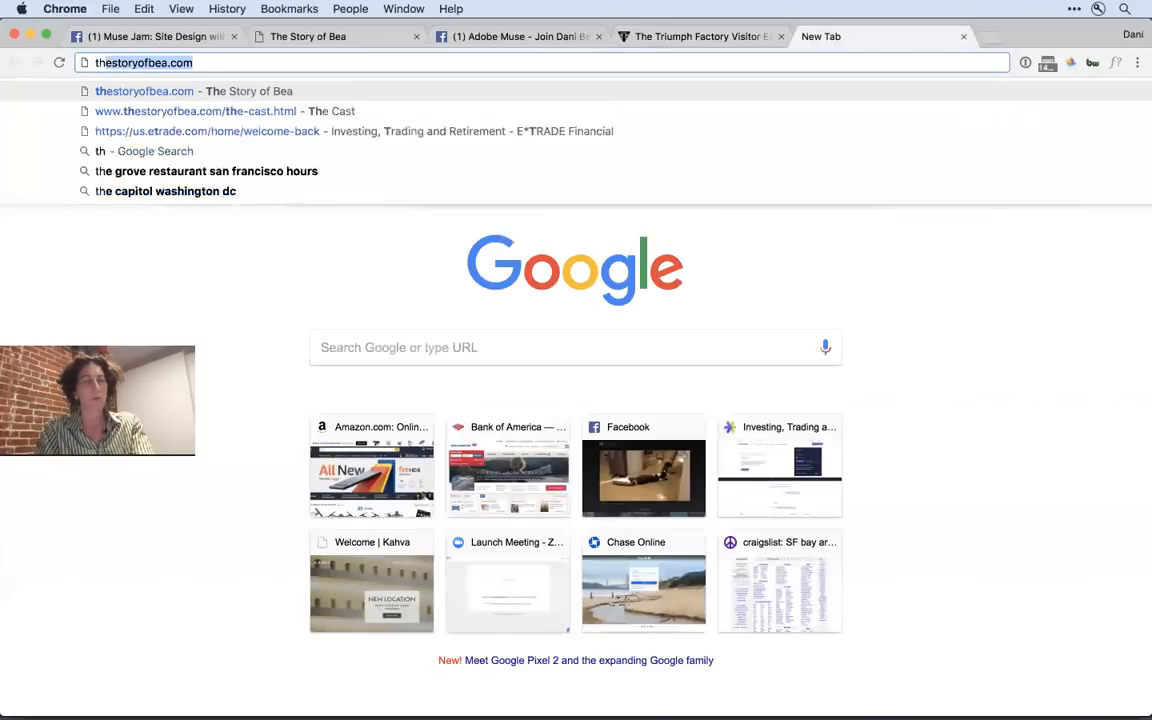
type("wil")
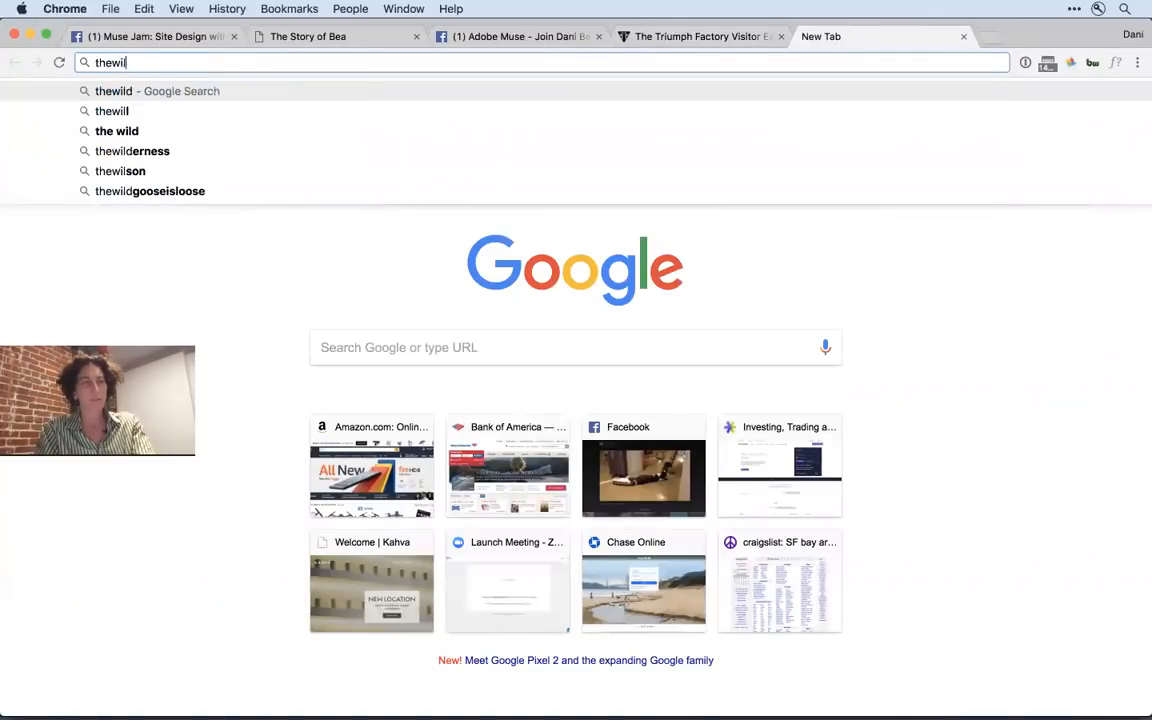
type("disles.com")
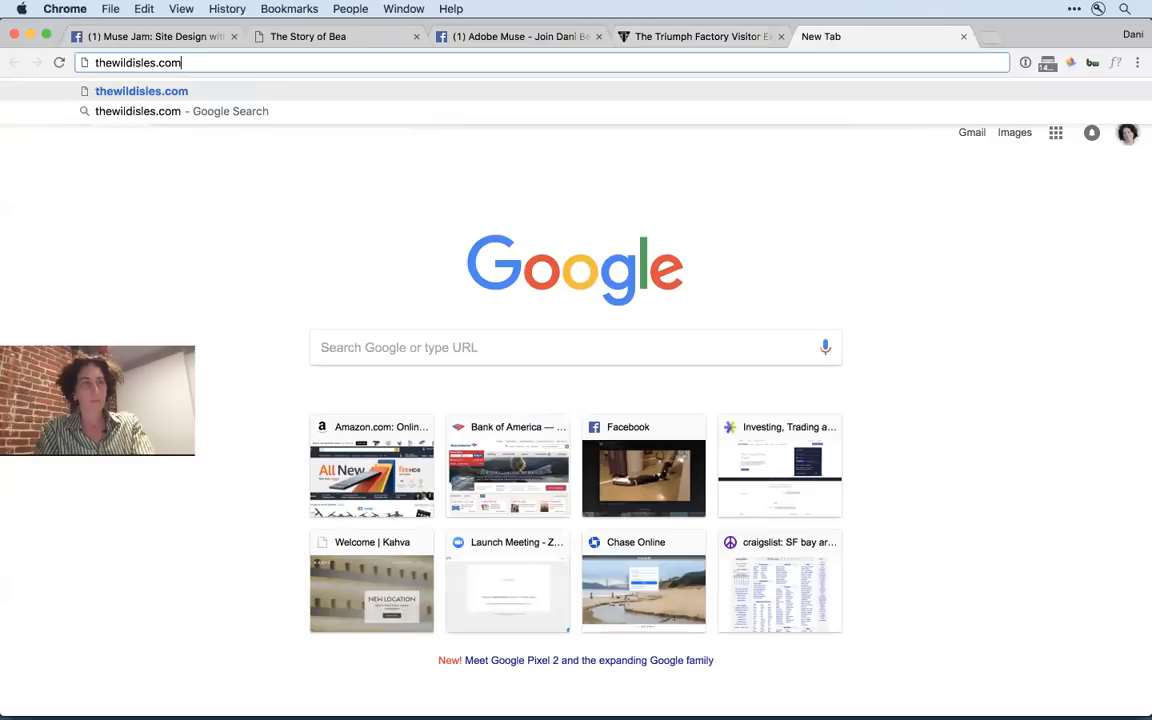
key("Return")
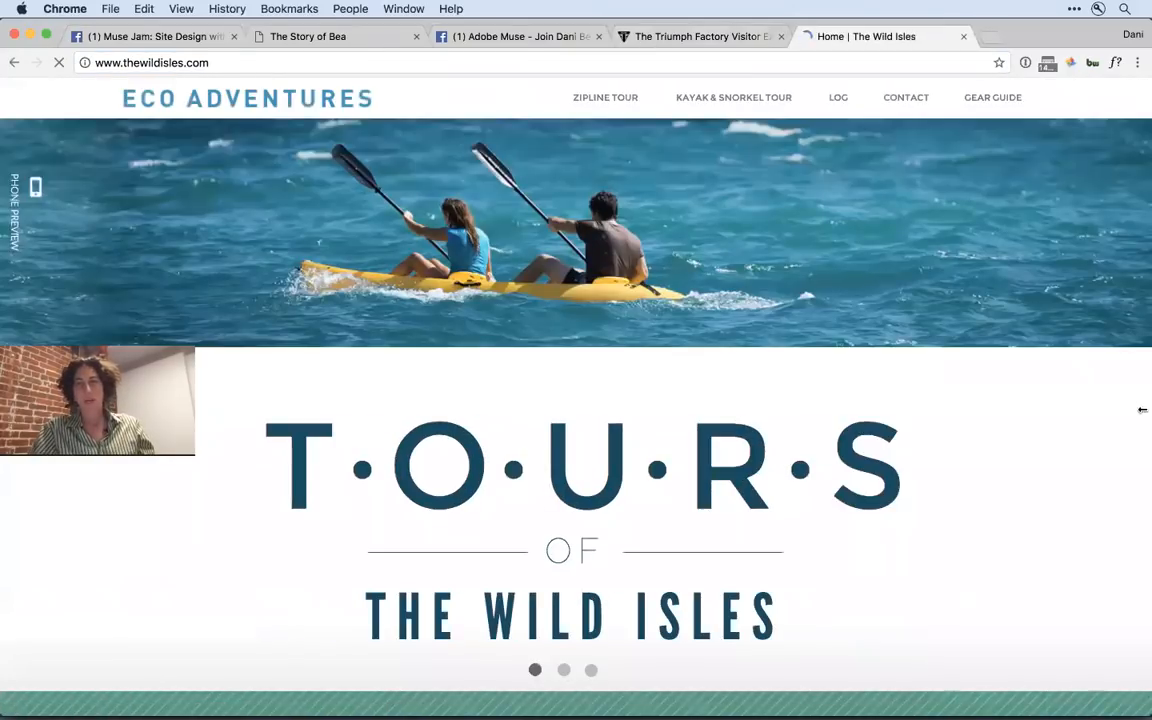
left_click(1000, 103)
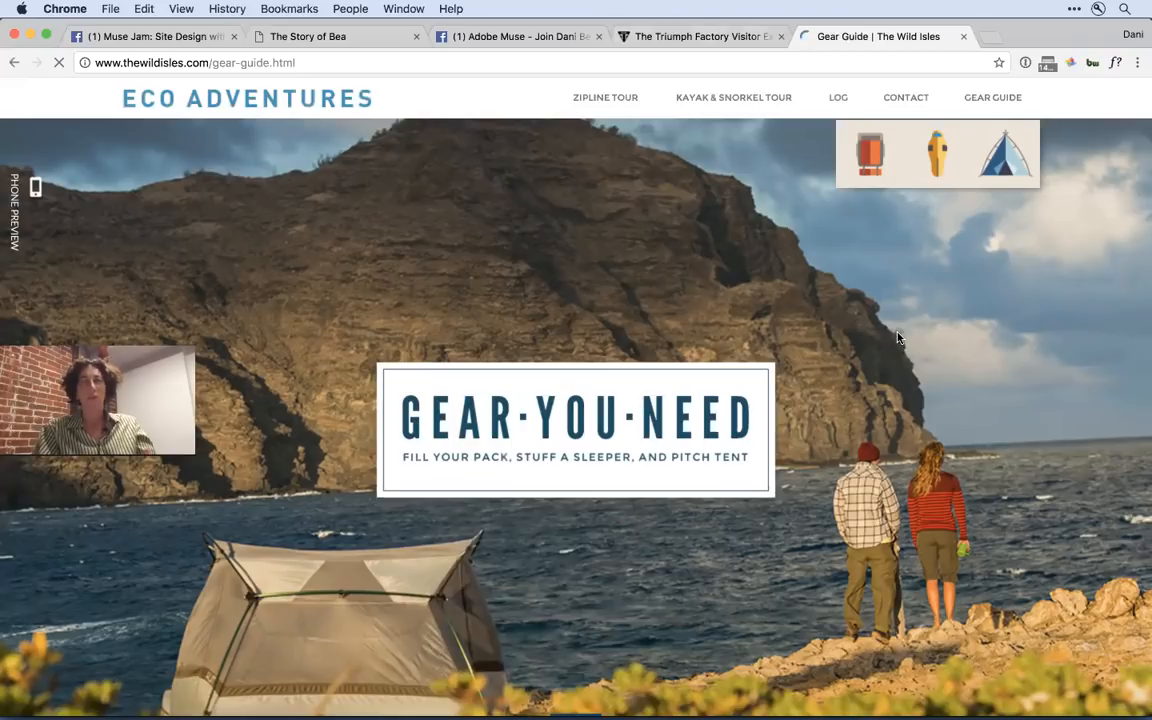
- Examine the Gear Guide's scroll transitions from the hero image through the Fill Your Pack section and the color-changing backpack
scroll(897, 338, "down", 5)
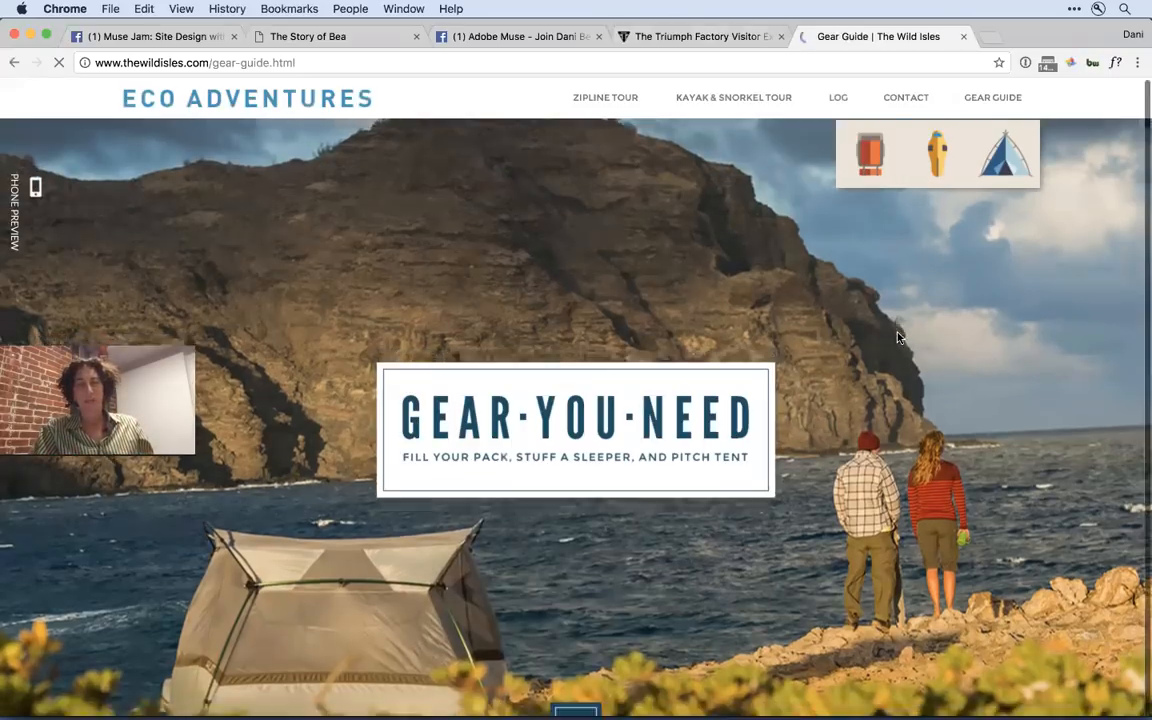
scroll(897, 338, "down", 3)
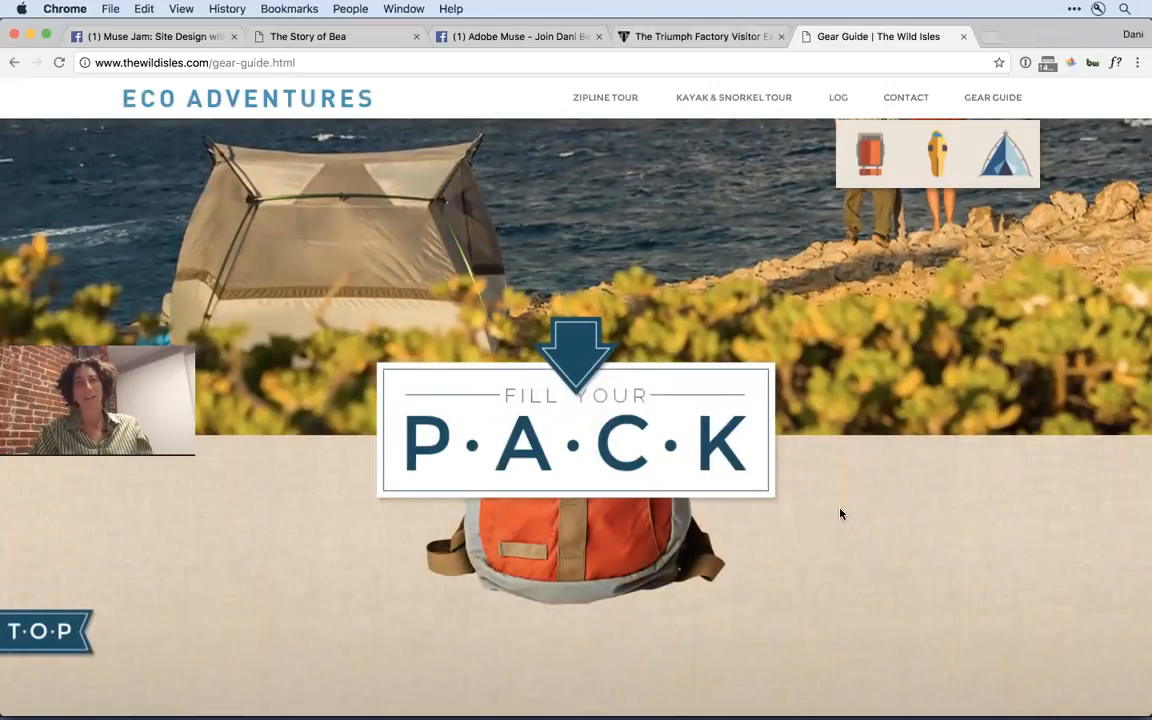
scroll(840, 513, "down", 4)
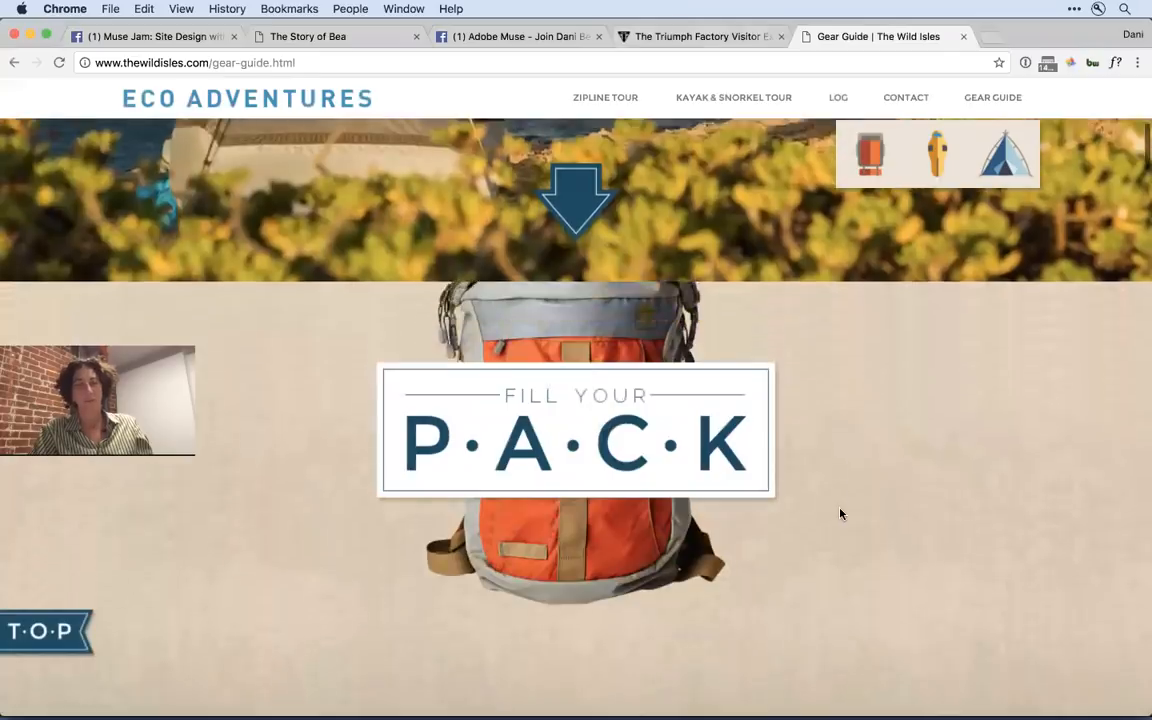
scroll(840, 513, "down", 5)
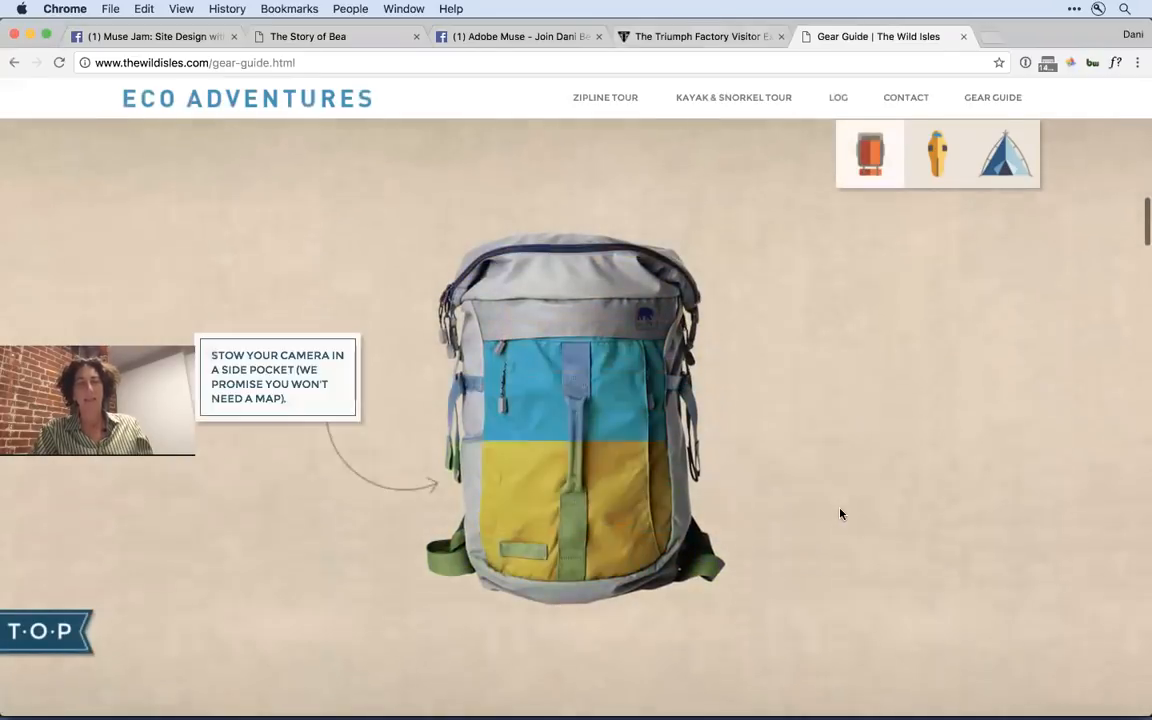
scroll(840, 513, "down", 3)
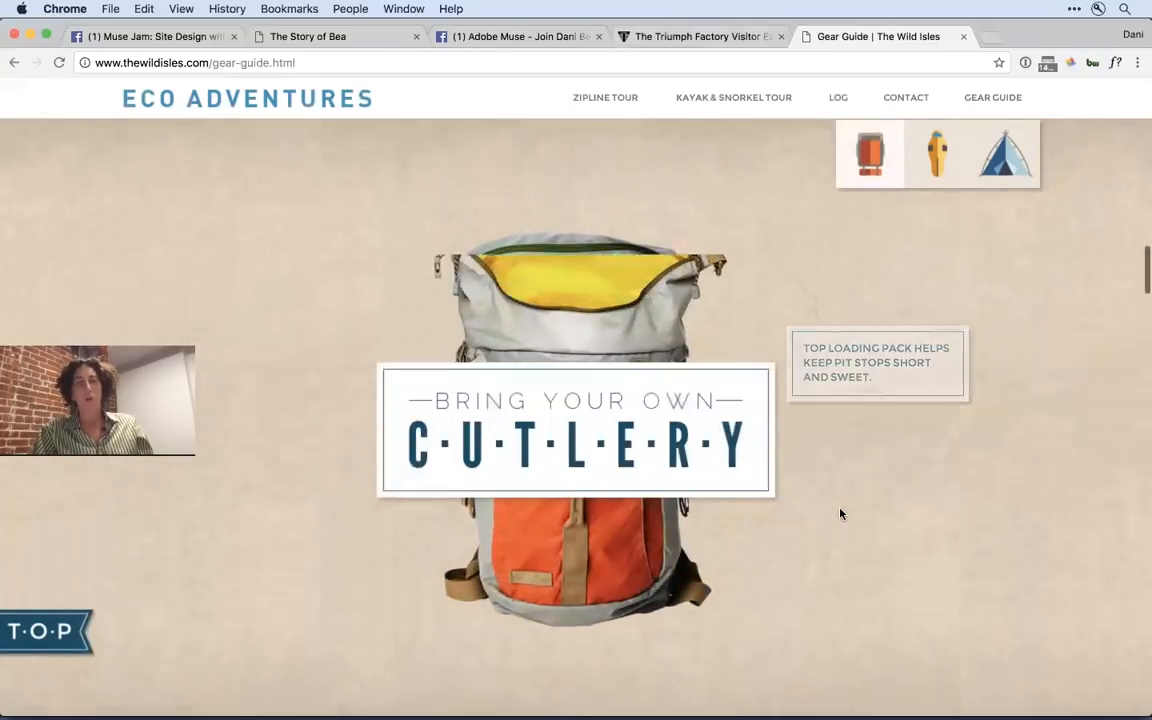
scroll(840, 513, "up", 3)
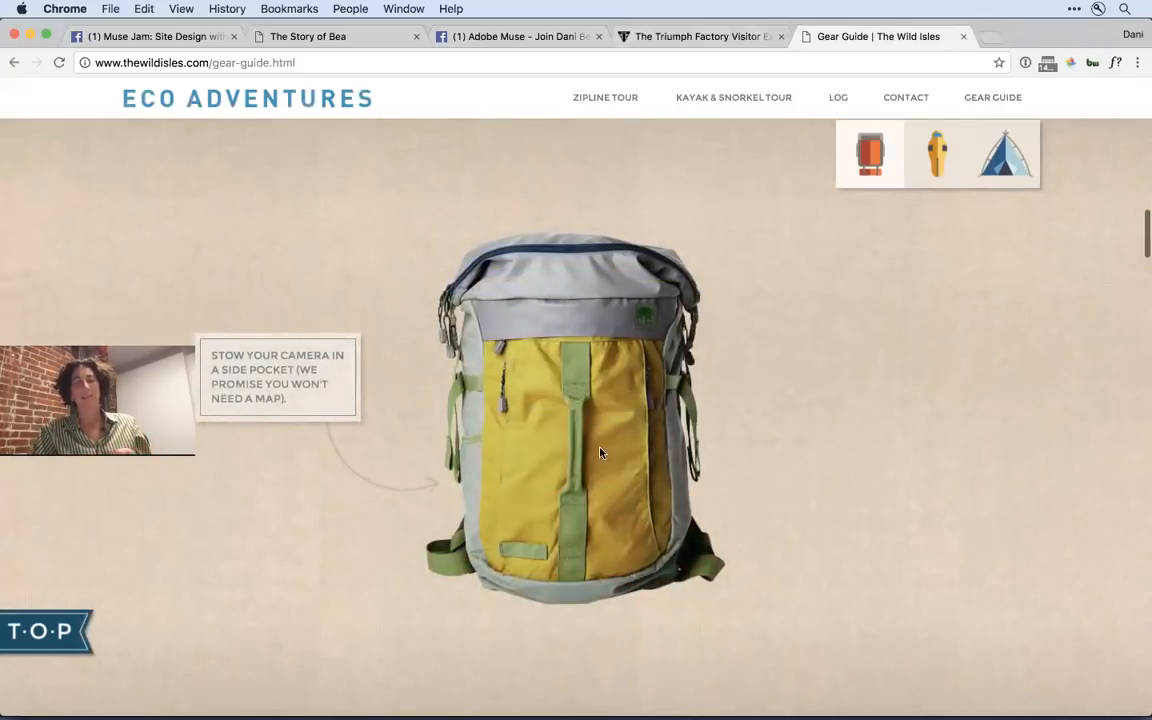
scroll(823, 525, "down", 2)
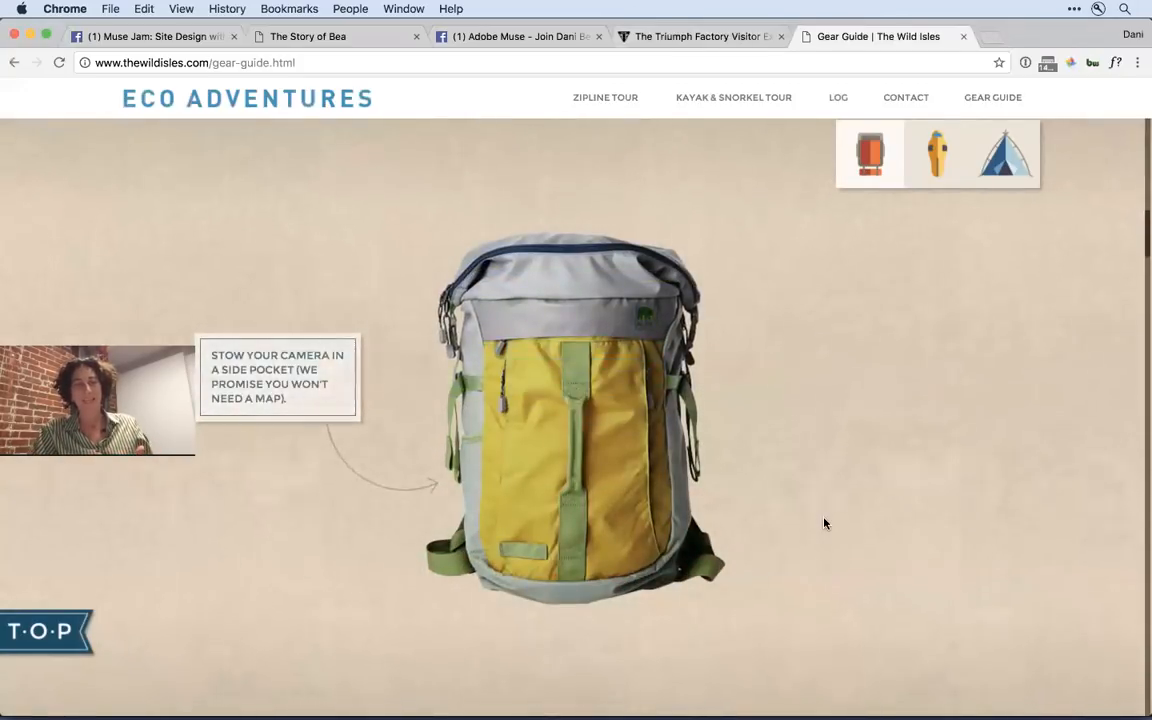
- Examine how the cutlery, sleeping bag and No Mosqui-toes sections of the Gear Guide animate on scroll
scroll(824, 523, "down", 3)
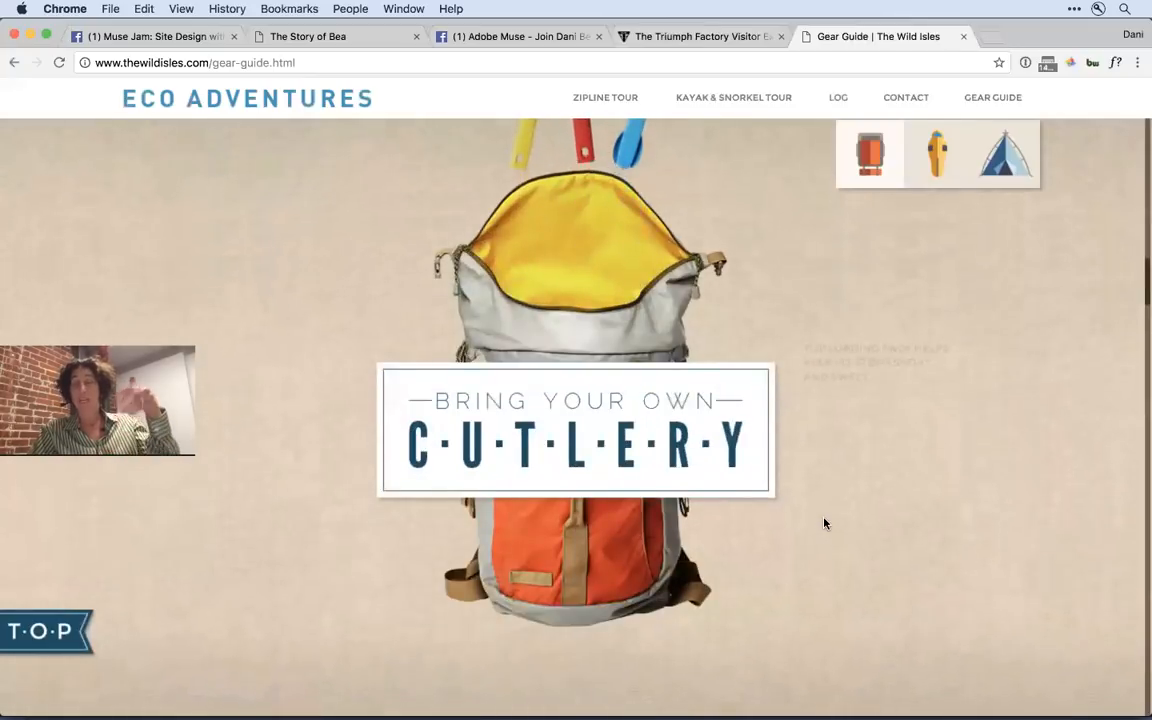
scroll(824, 523, "down", 2)
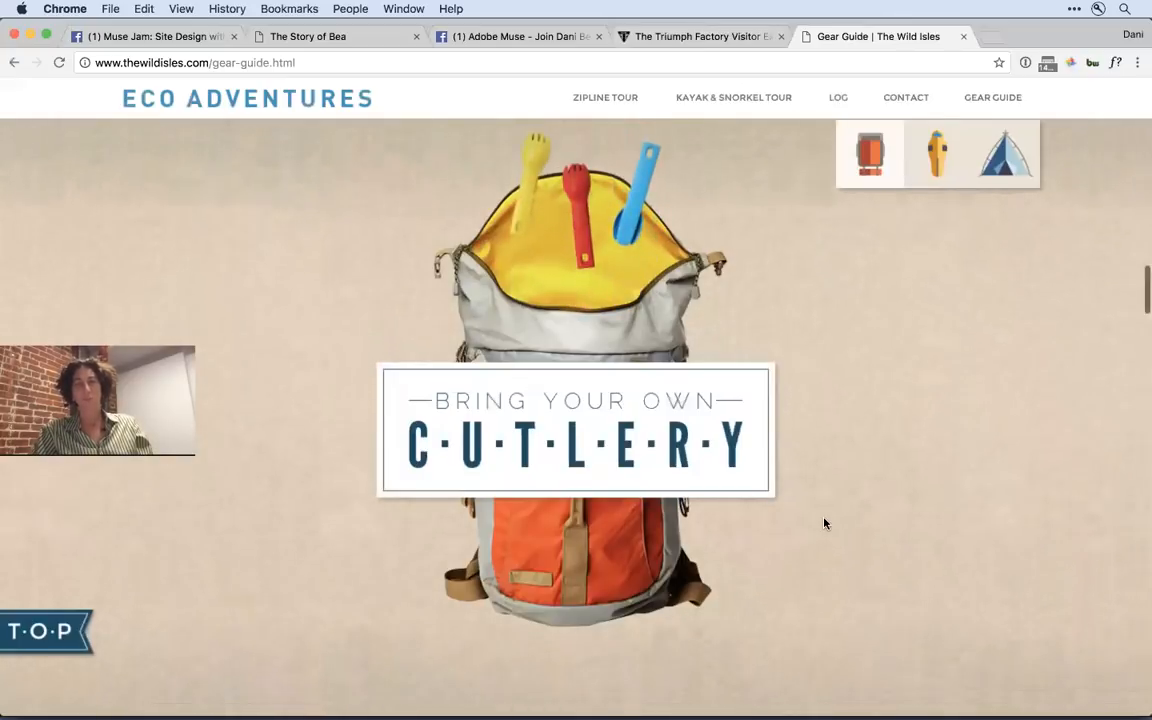
scroll(824, 523, "down", 3)
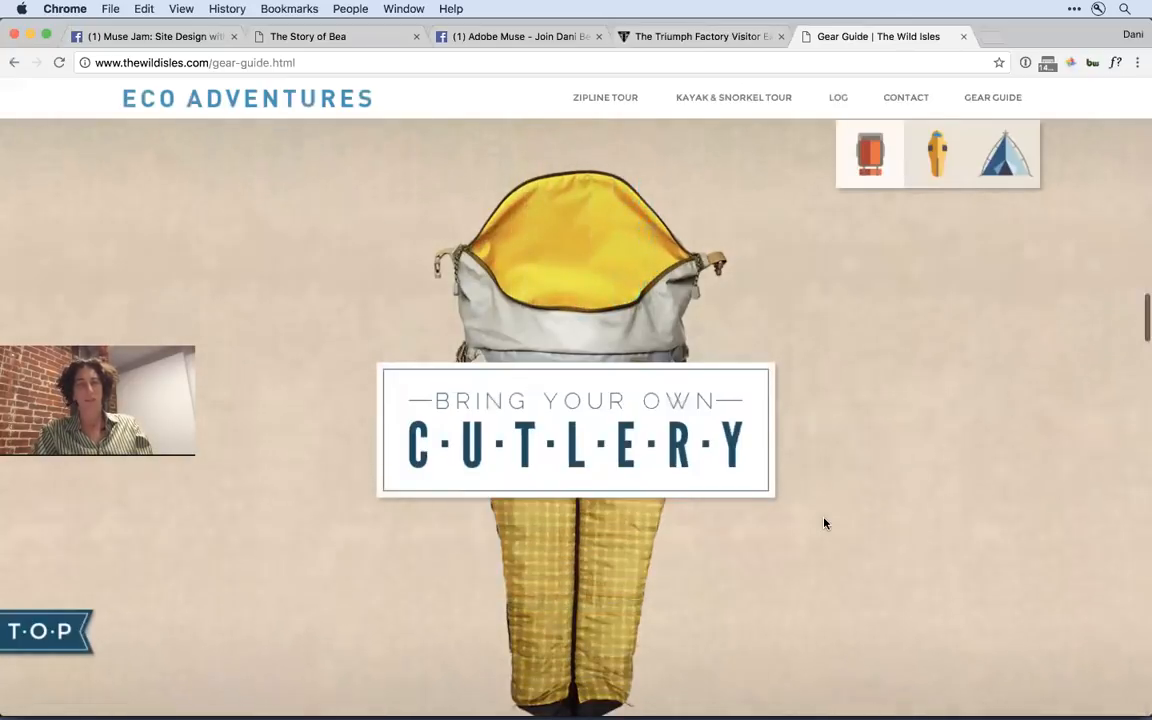
scroll(824, 523, "down", 2)
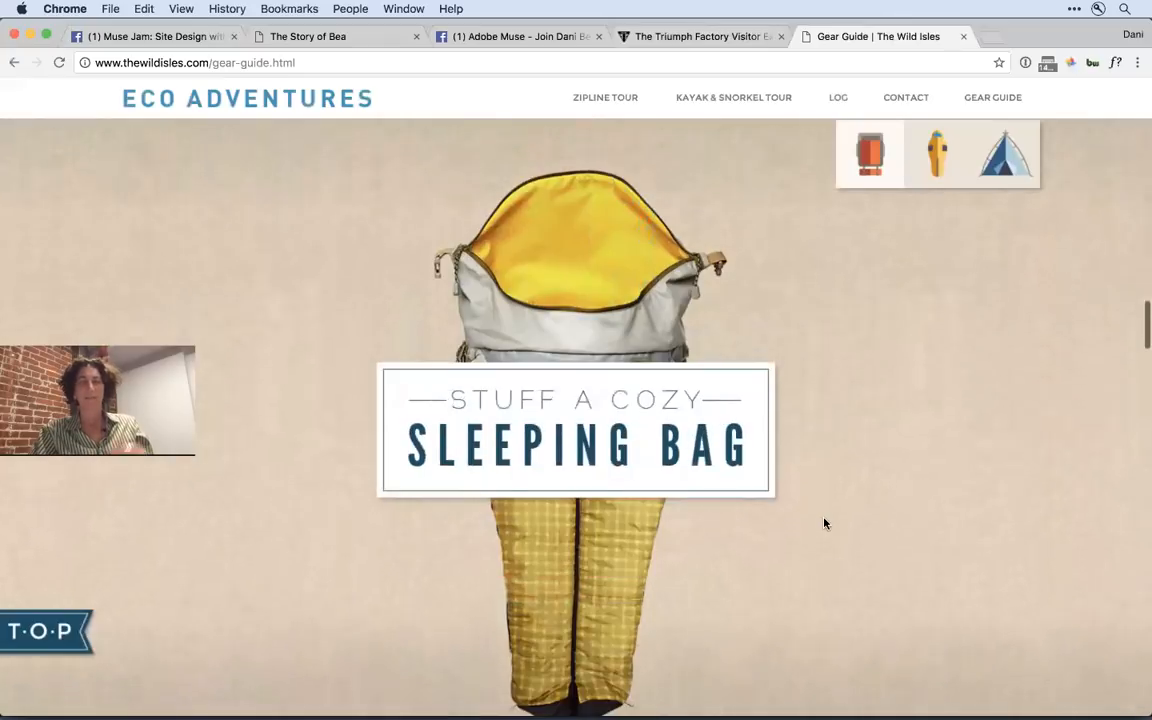
scroll(824, 523, "down", 3)
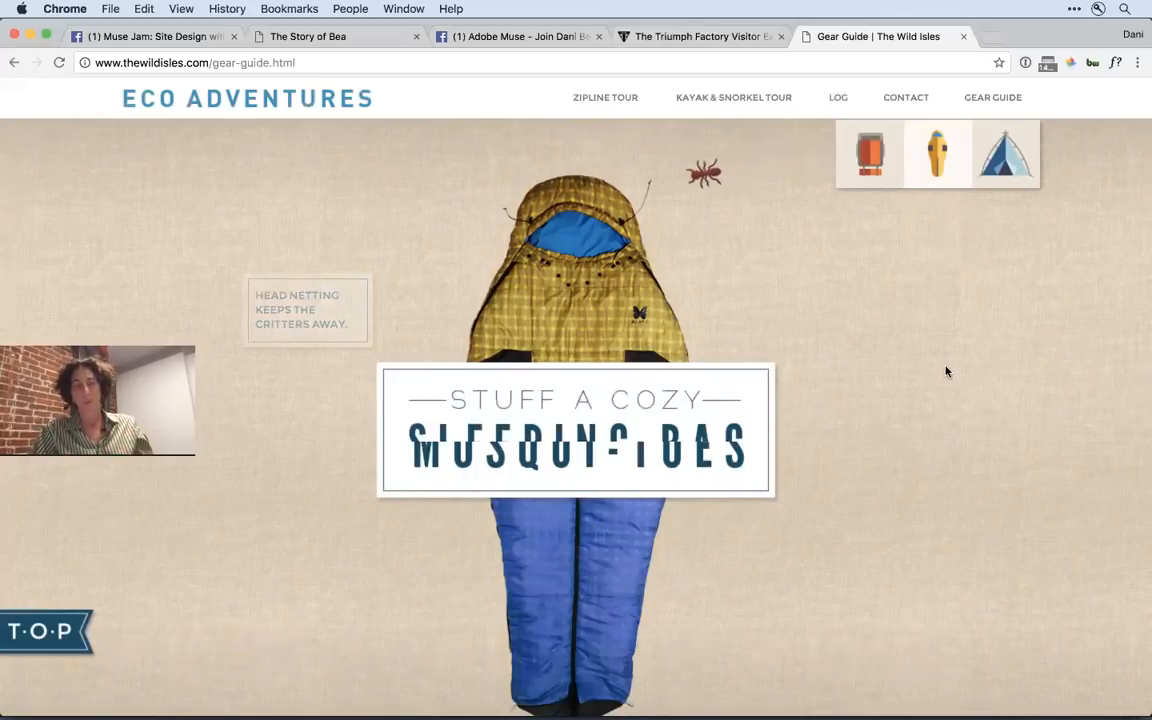
scroll(946, 370, "down", 3)
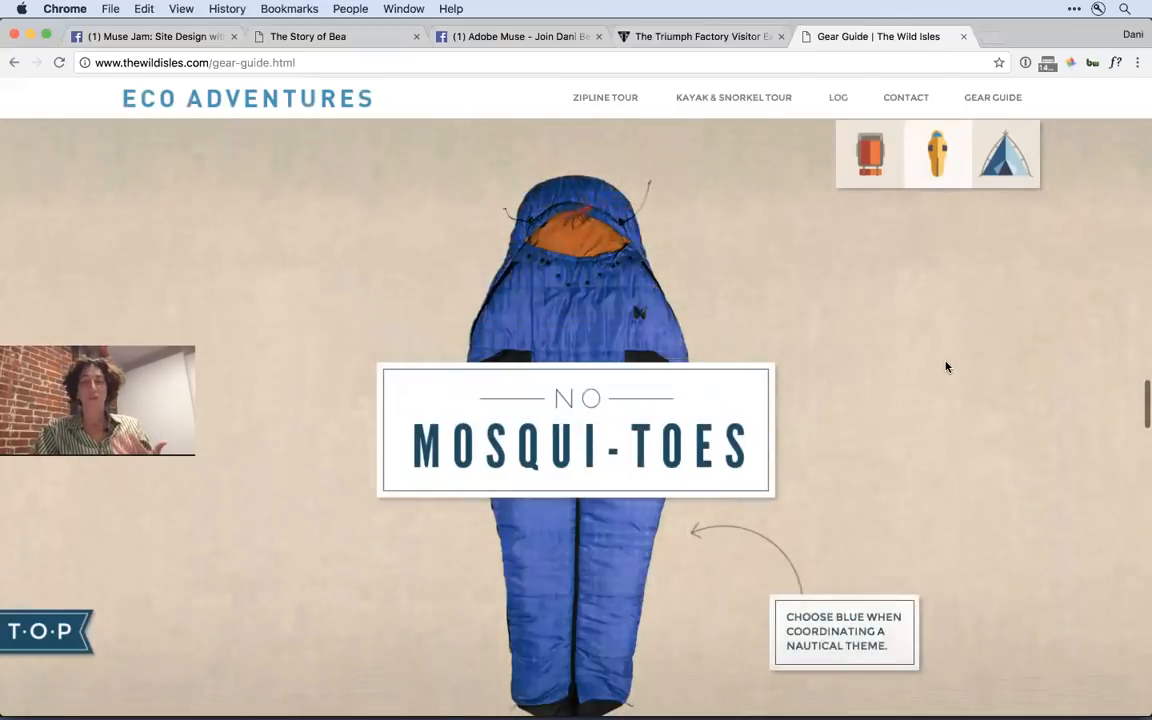
scroll(946, 367, "down", 3)
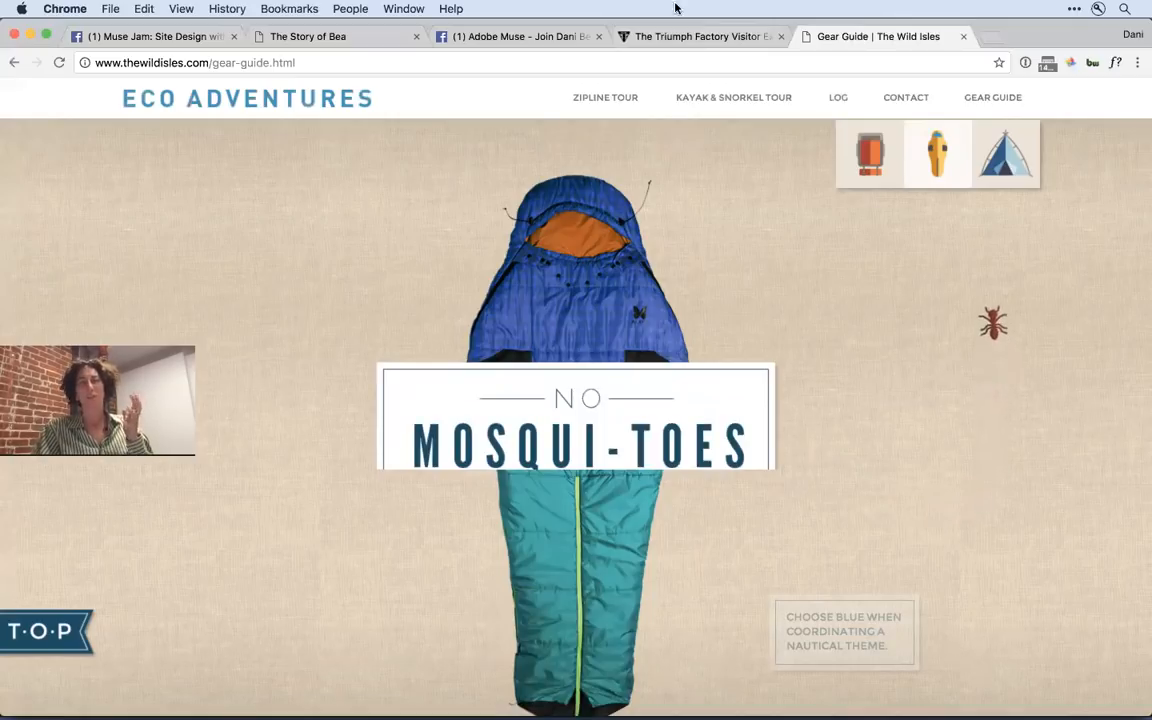
- Load scrolleffects.com in place of the Gear Guide page
left_click(647, 56)
type("s")
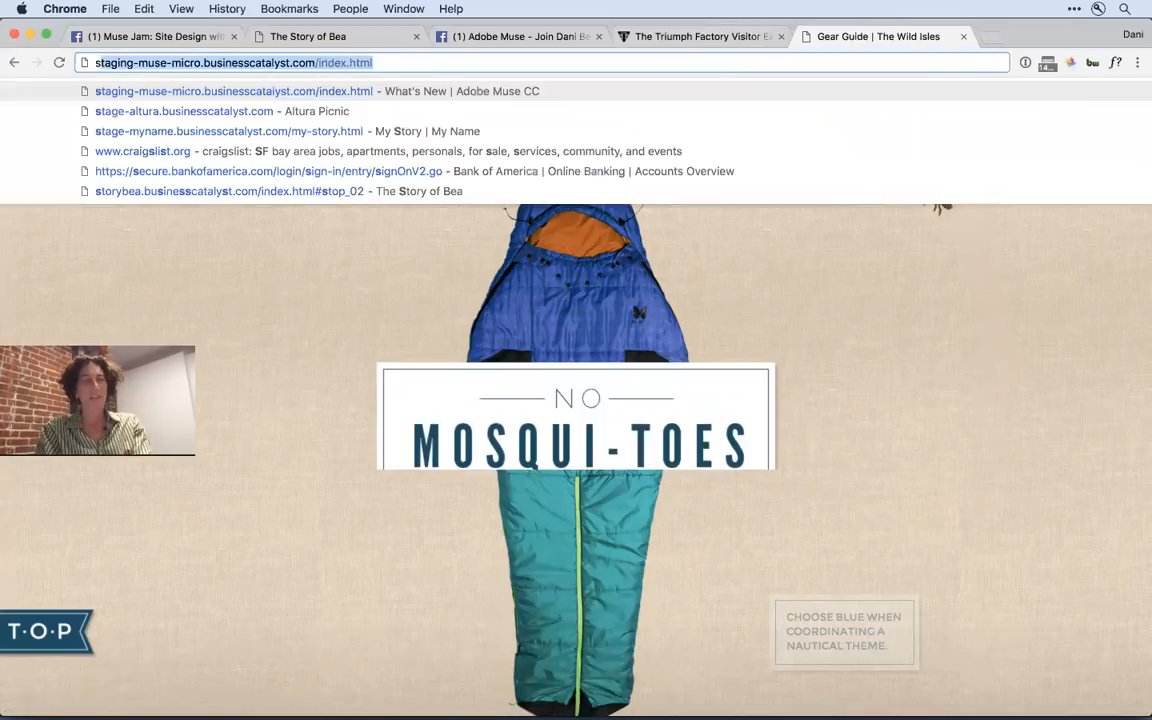
type("cro")
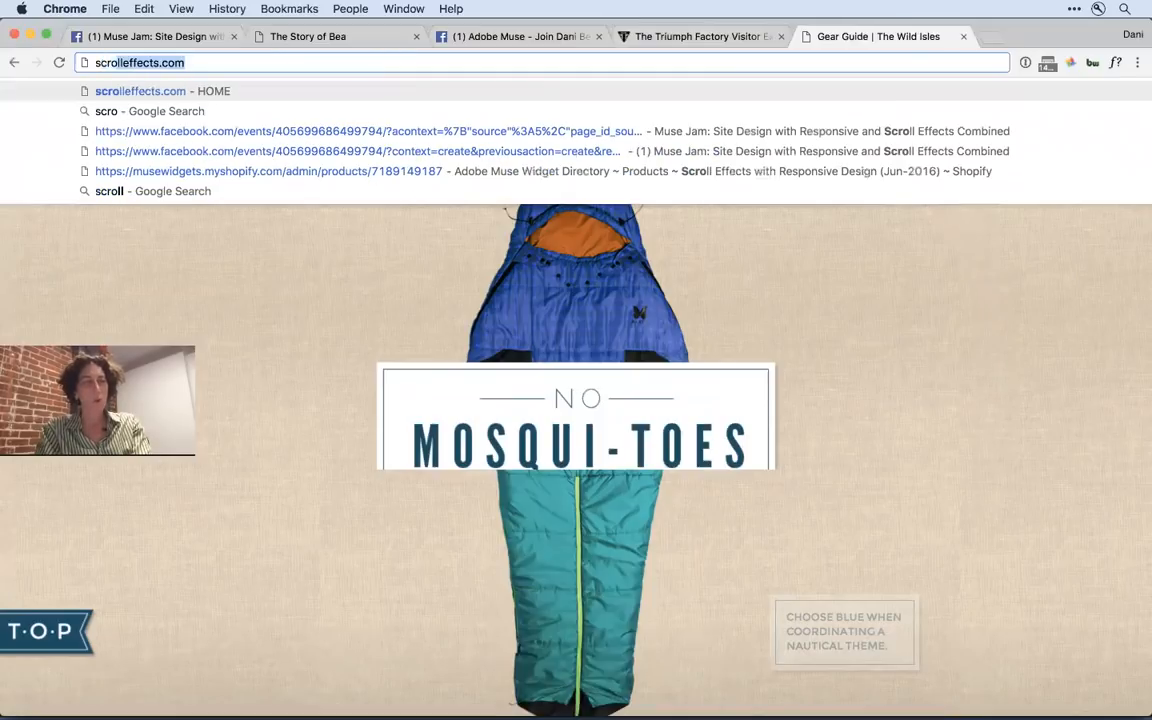
key("Return")
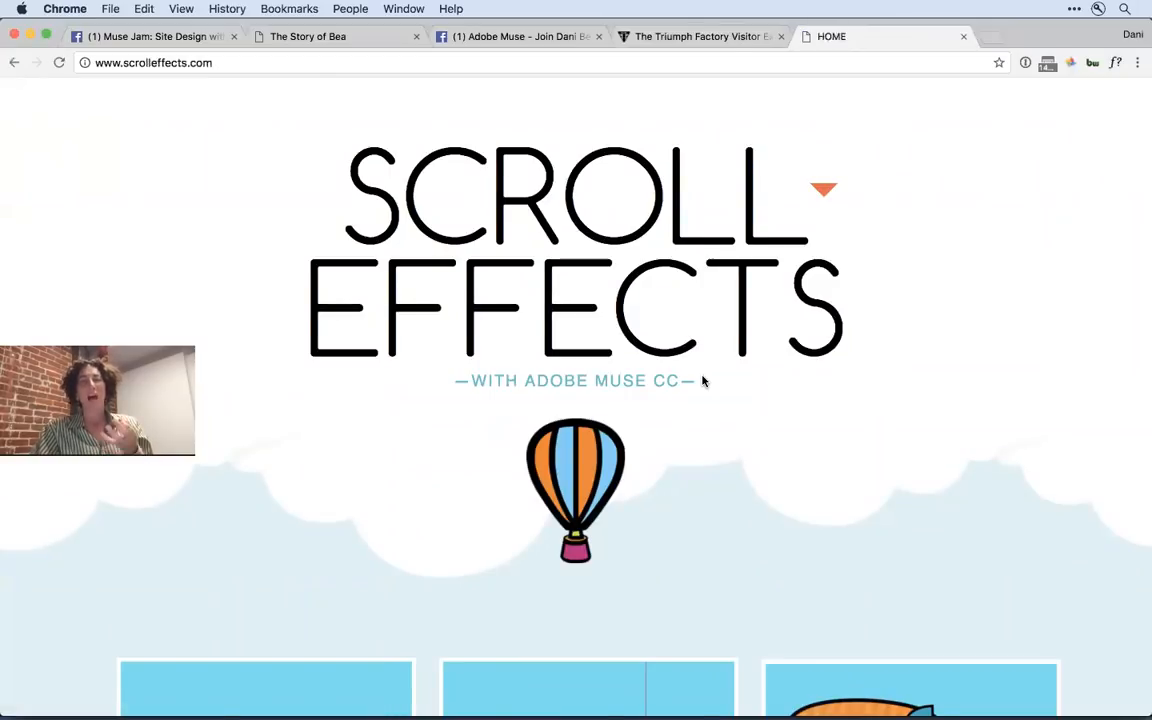
- Review the scroll example tiles from Speed through Slide on the Scroll Effects site, and return to the start of the page
scroll(702, 380, "down", 10)
scroll(702, 378, "down", 5)
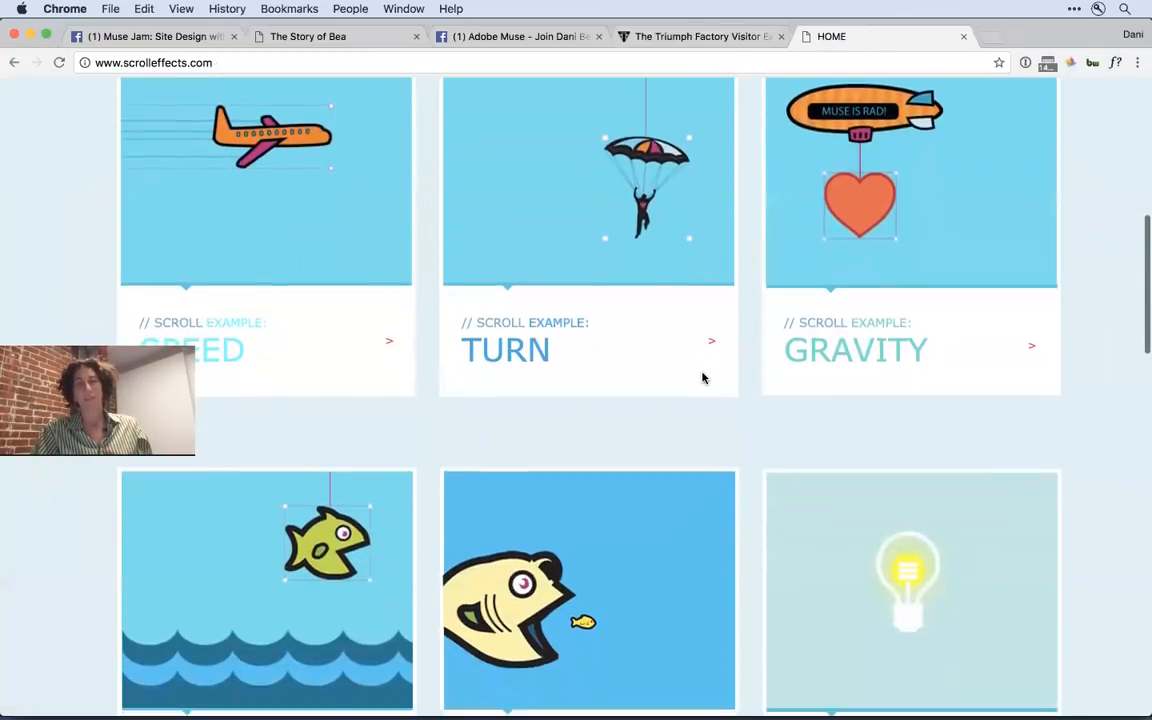
scroll(702, 378, "down", 5)
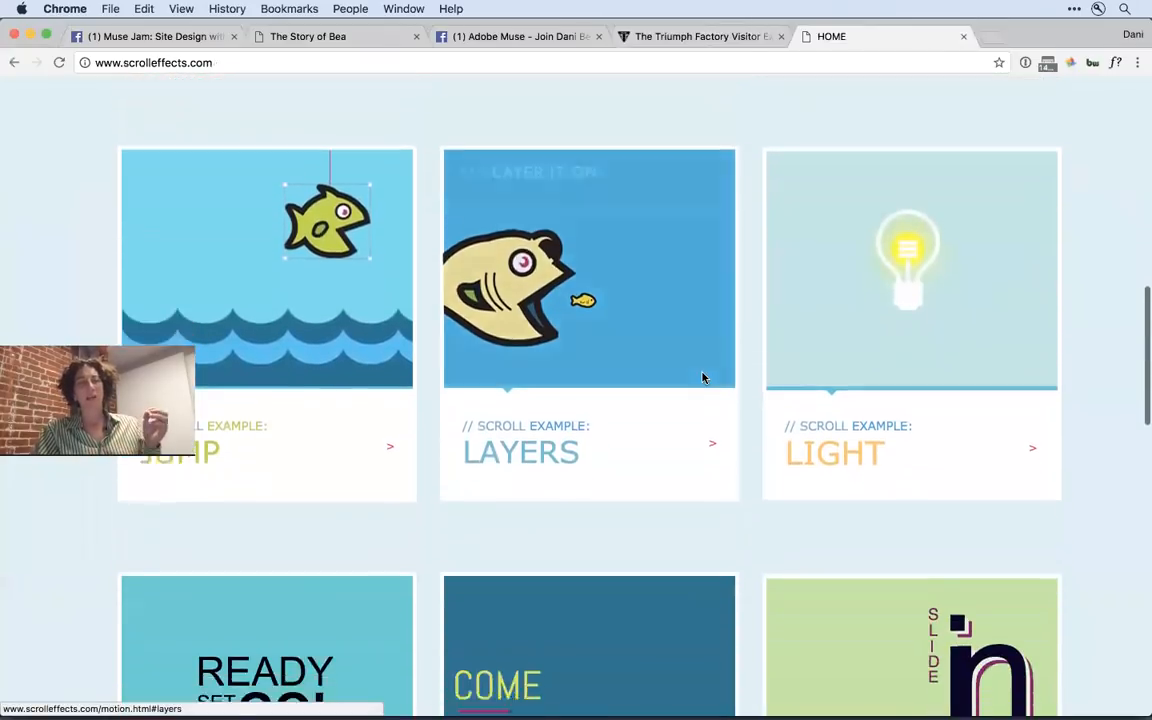
scroll(705, 379, "down", 3)
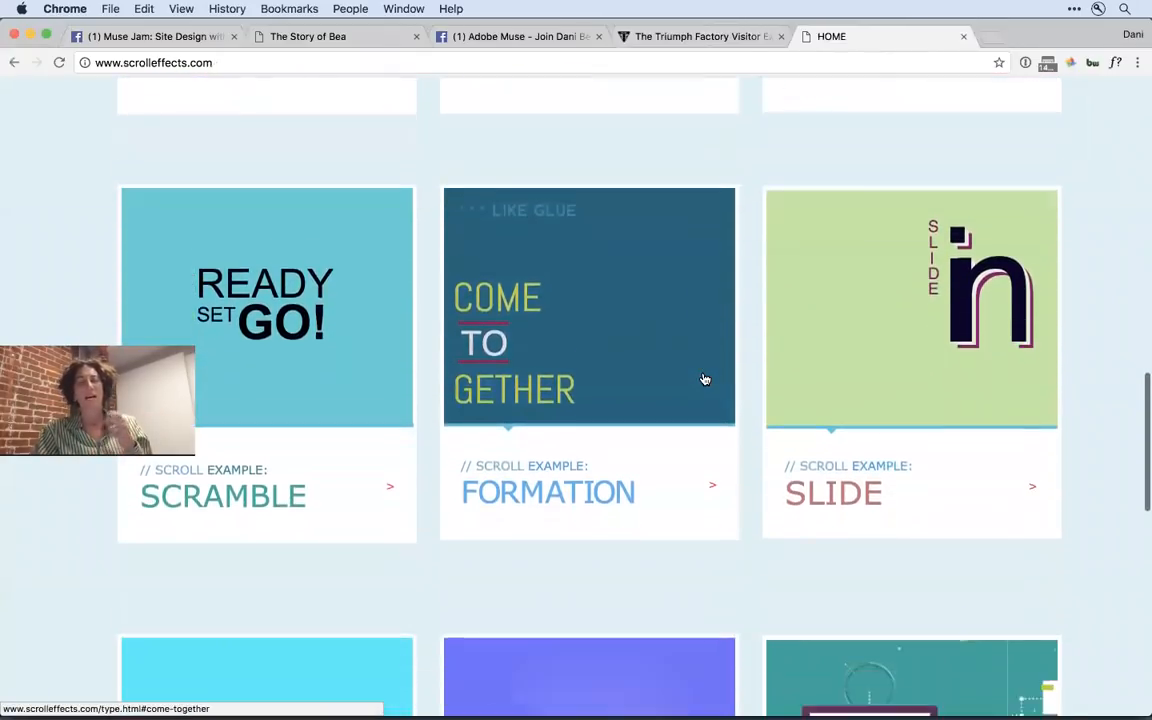
scroll(705, 379, "up", 7)
scroll(705, 379, "up", 5)
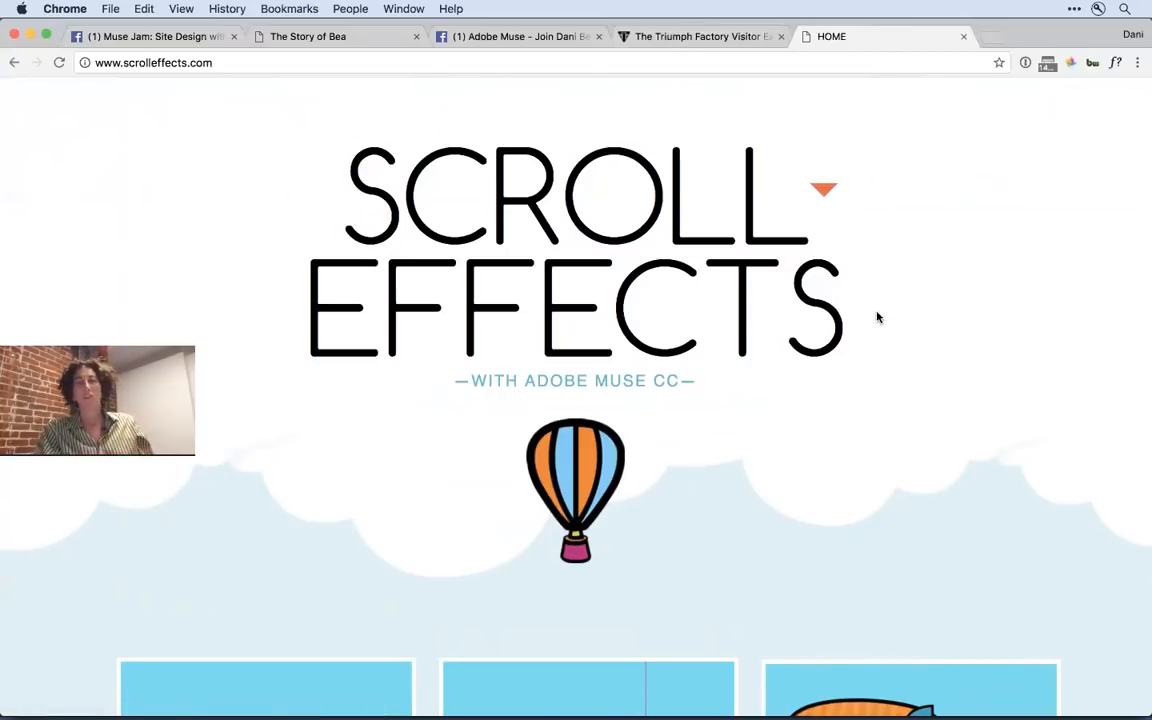
- Open the Turn scroll example and examine the parachutist's movement alongside its initial and final motion settings
scroll(877, 317, "down", 5)
left_click(626, 433)
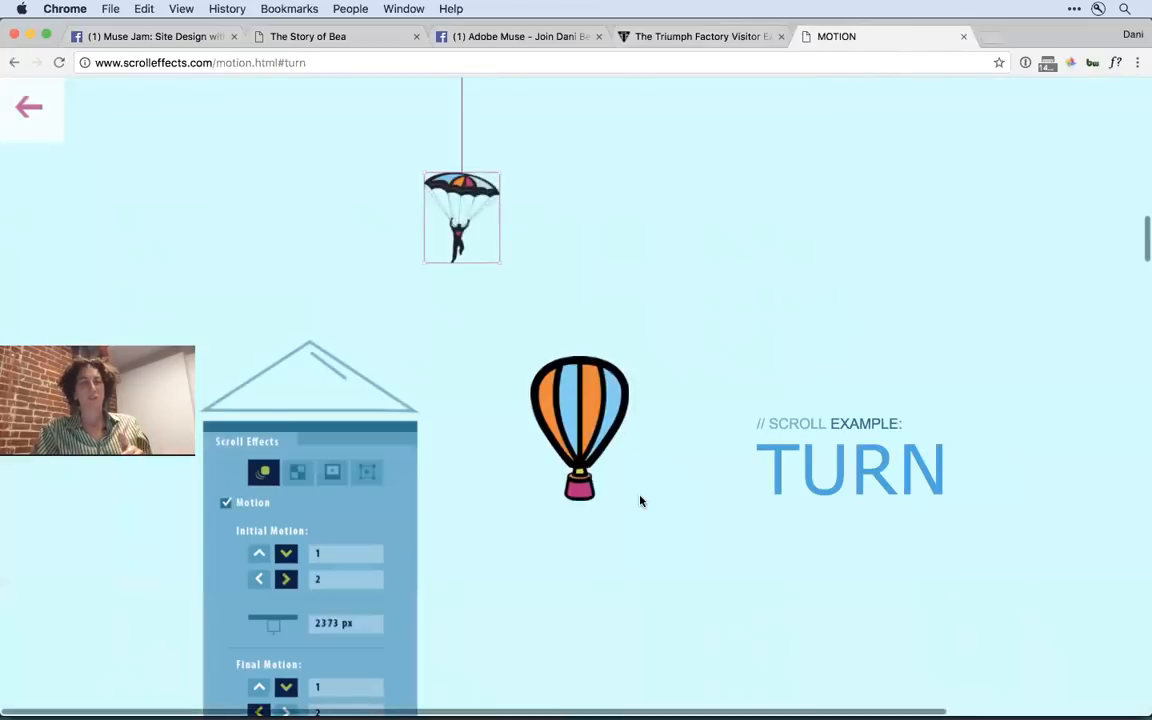
scroll(640, 501, "up", 2)
scroll(641, 501, "down", 5)
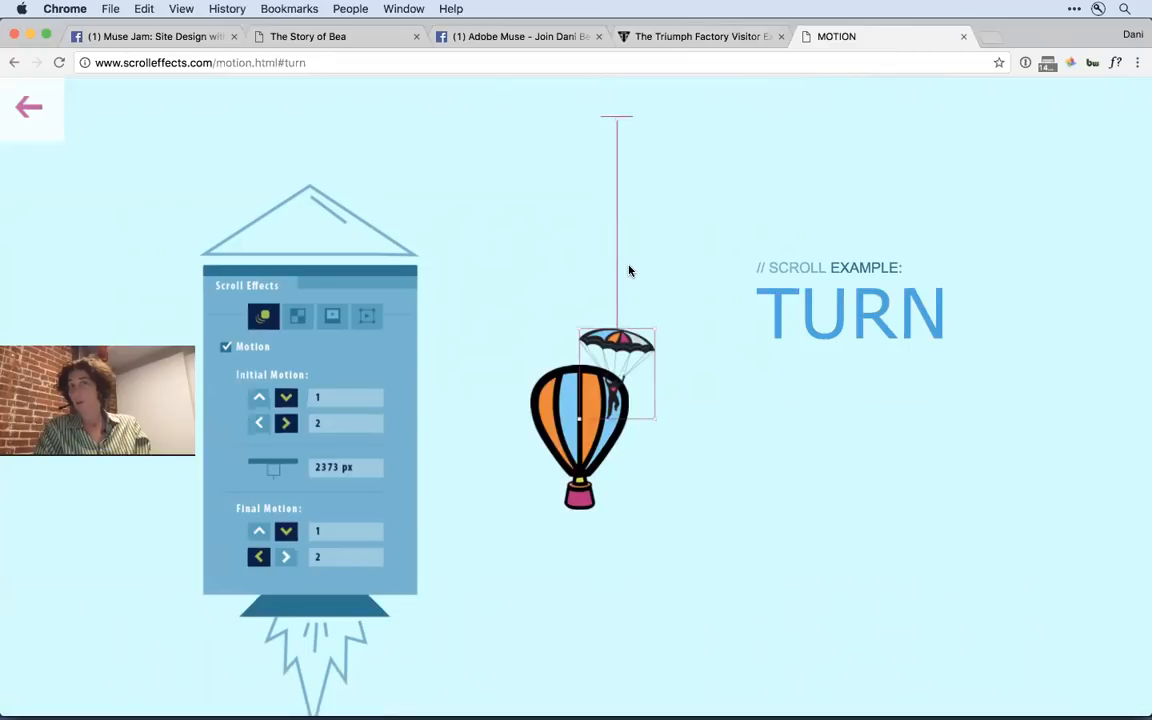
- Open the musethemes.com website in a new browser tab
key("ctrl+t")
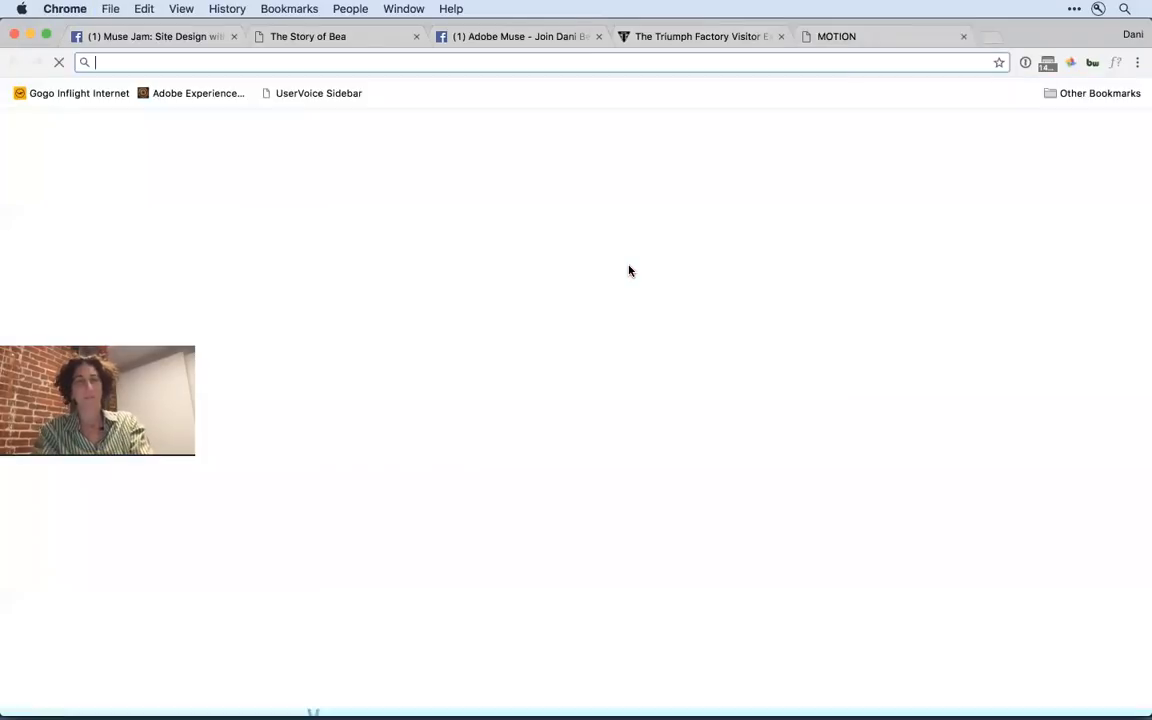
type("musether")
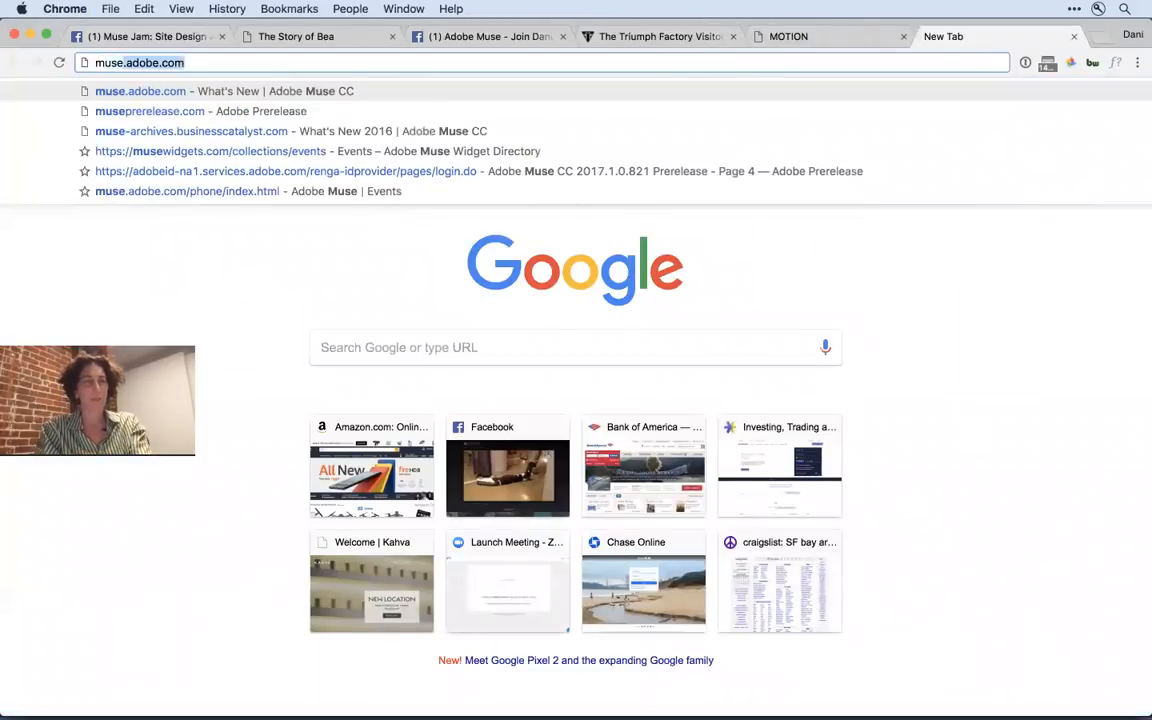
key("BackSpace")
type("e")
key("BackSpace")
type("mes")
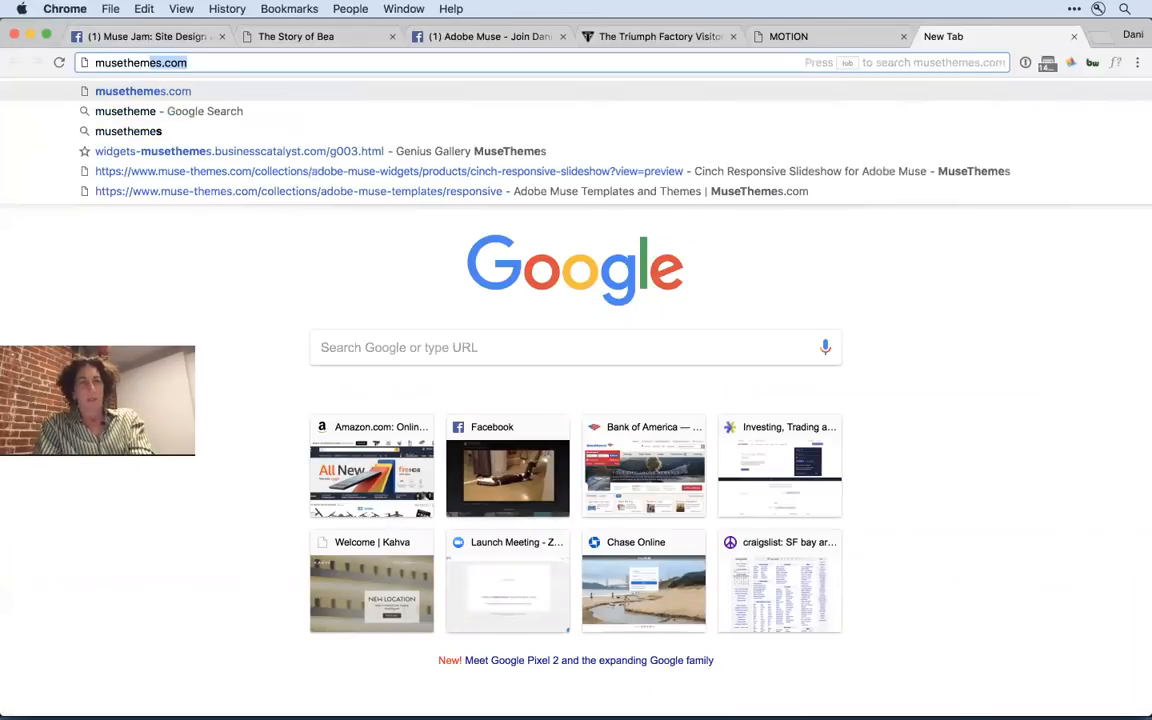
key("Return")
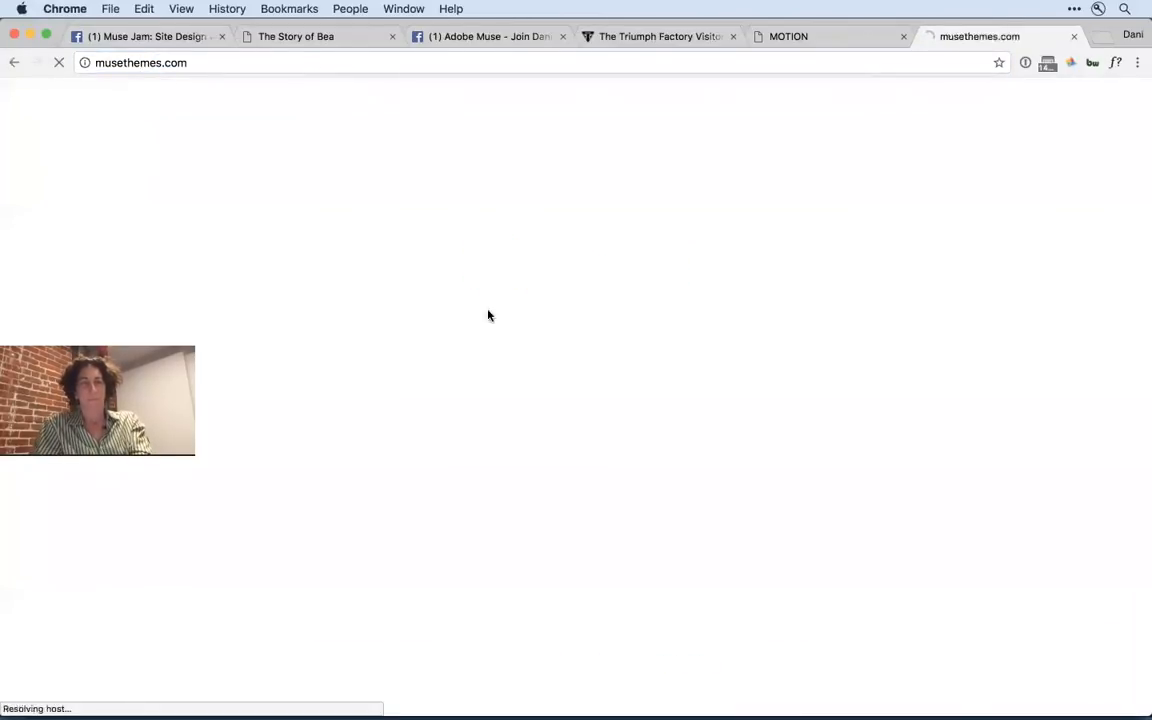
- Switch to Adobe Muse, open The Story of Bea page for design and zoom in on its title section and OnLoad Animator widgets
key("super+Tab")
key("super+Tab")
key("super+Tab")
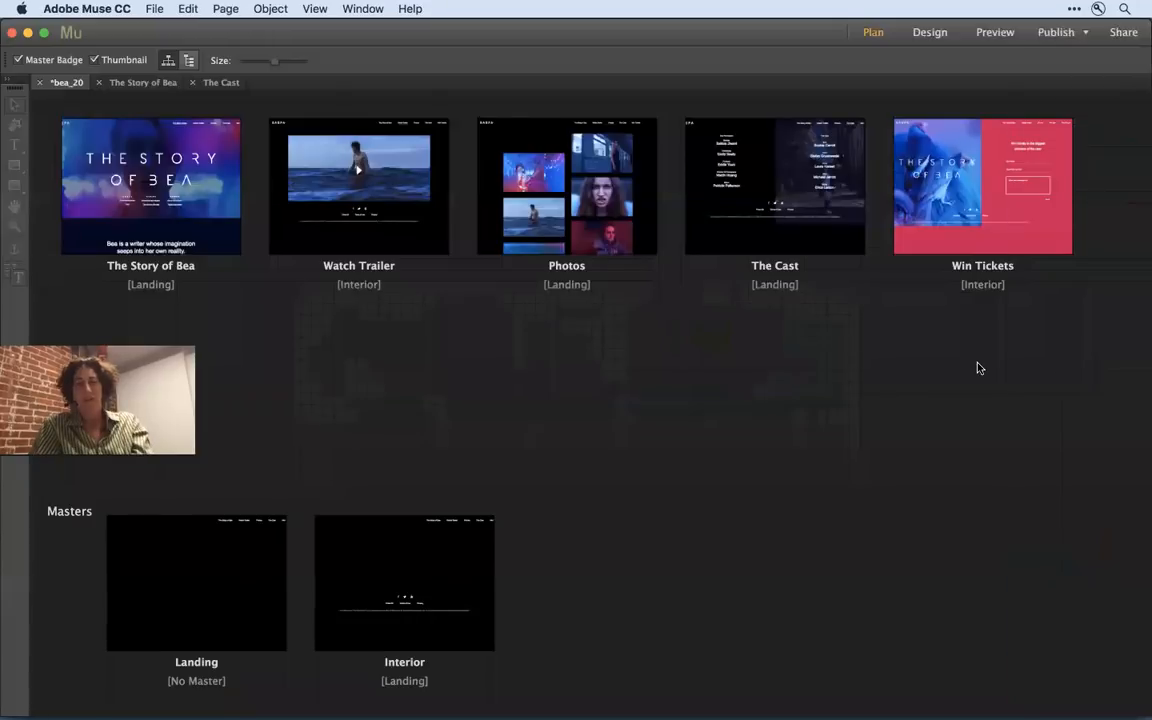
double_click(84, 166)
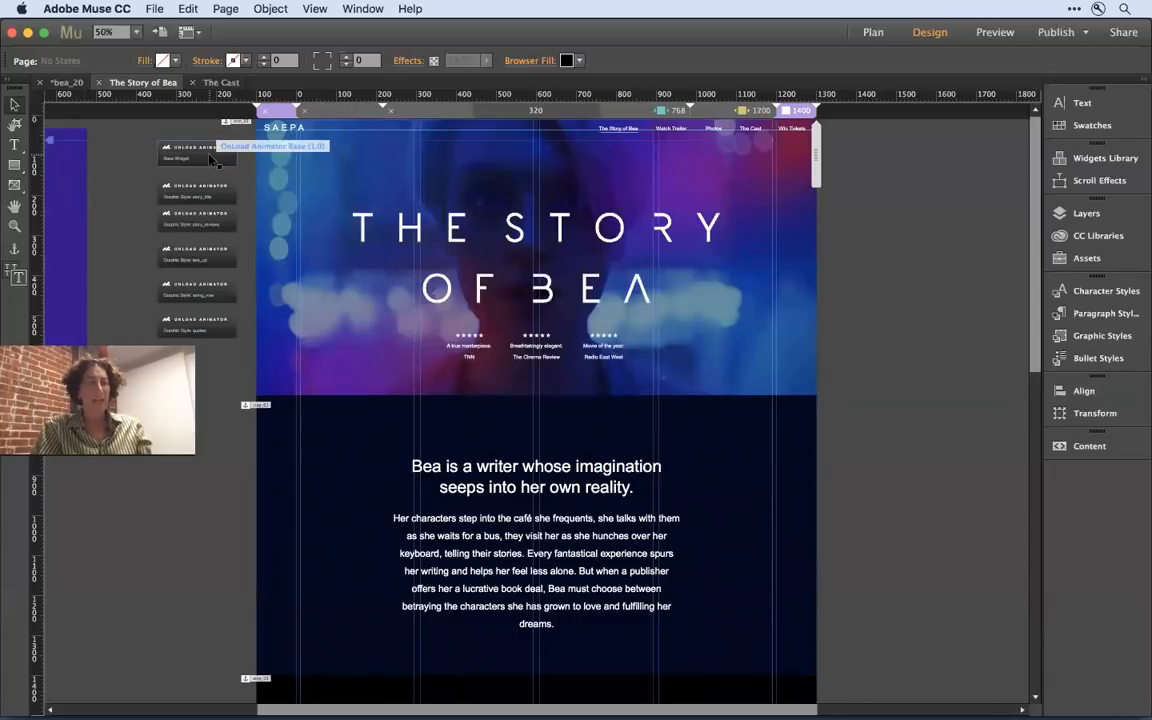
left_click_drag(125, 130, 850, 424)
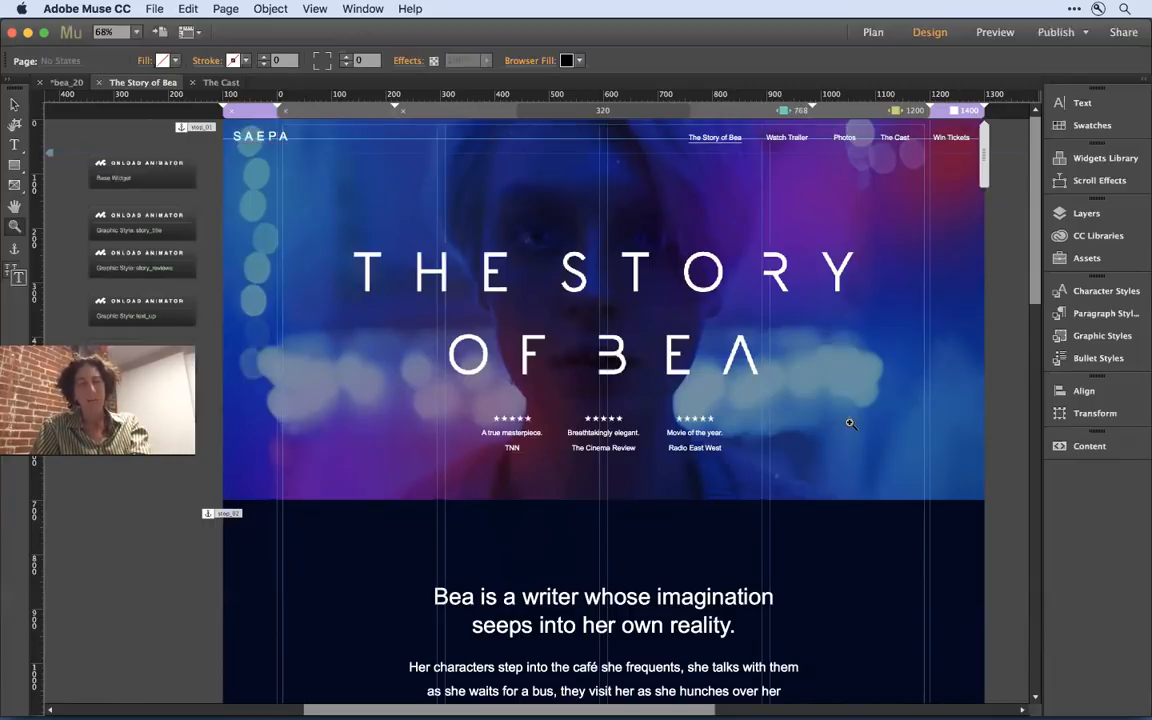
- Switch to Chrome, close the MuseThemes page and bring up The Story of Bea website
key("super+Tab")
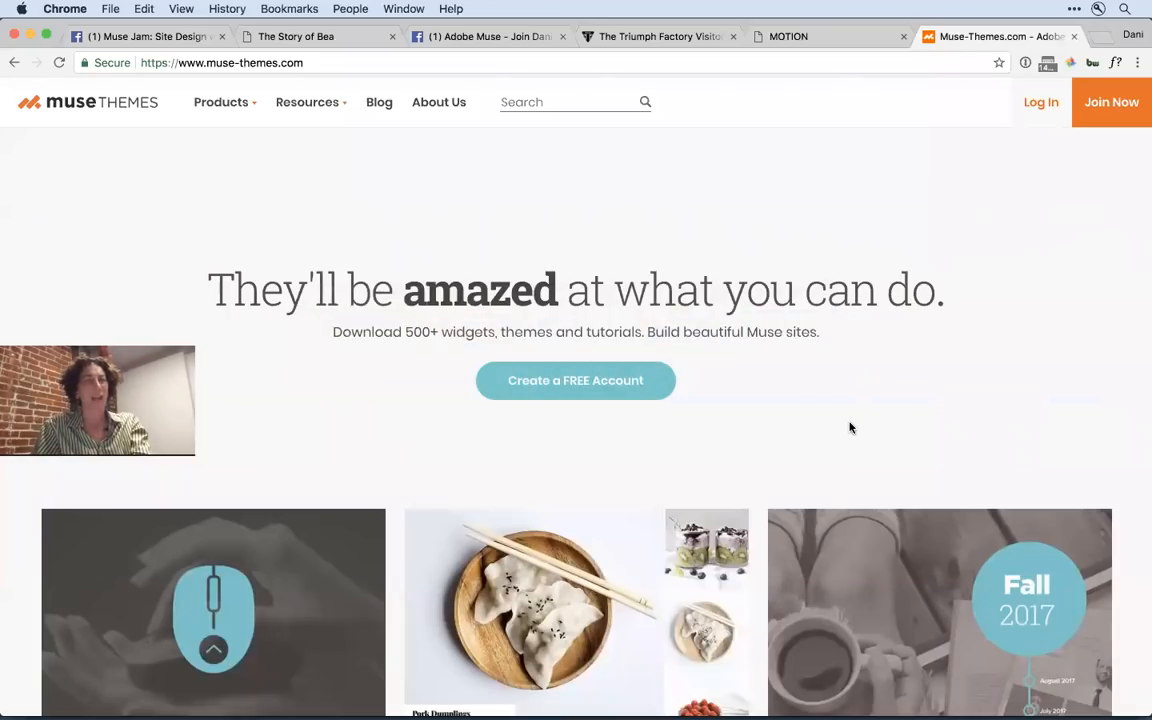
key("super+w")
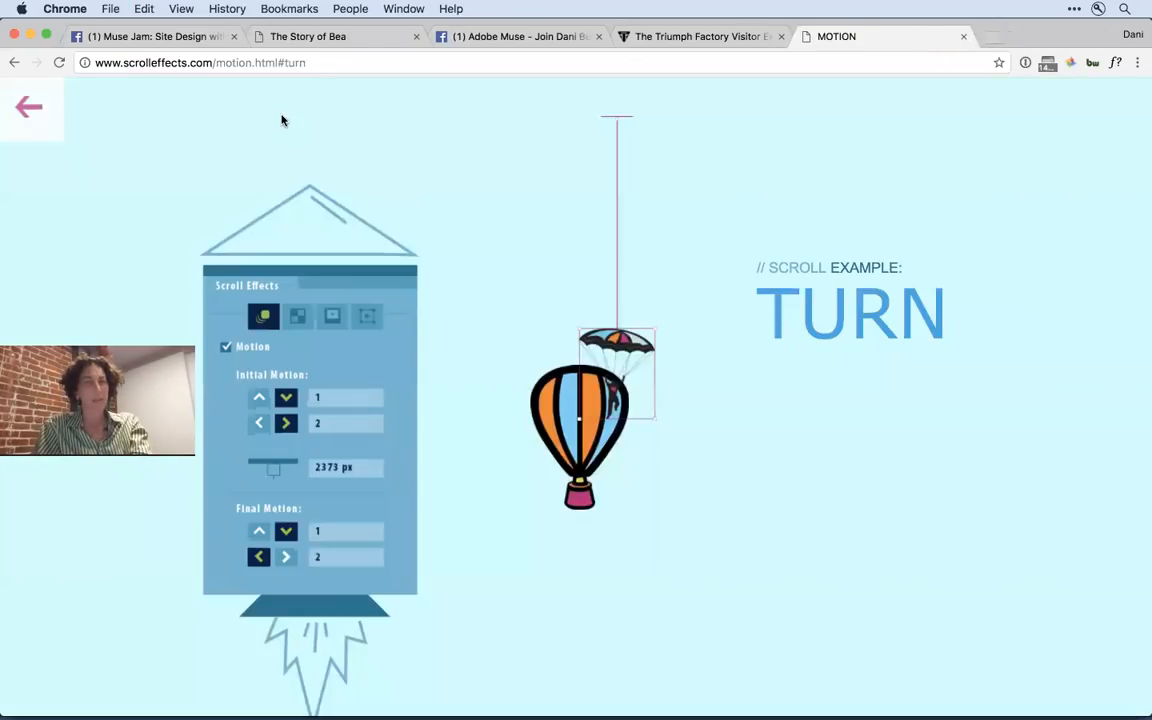
left_click(295, 38)
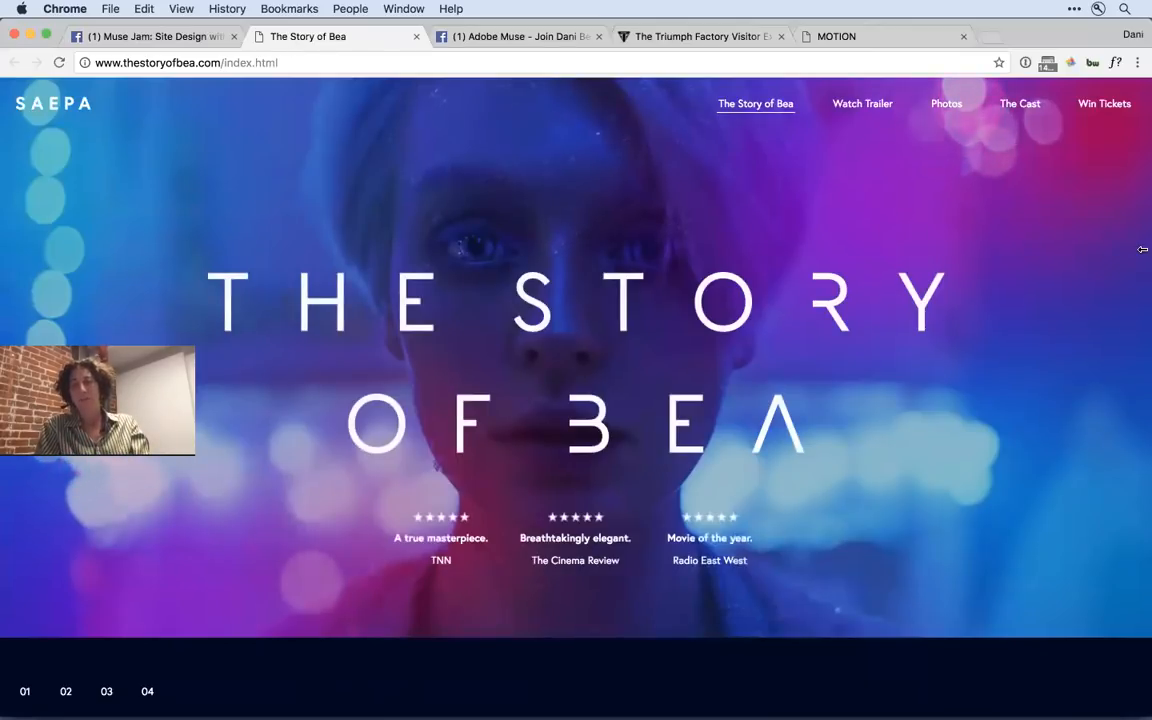
- Narrow and re-widen the browser window to check how The Story of Bea homepage adapts, and reload the page
left_click_drag(1147, 250, 917, 306)
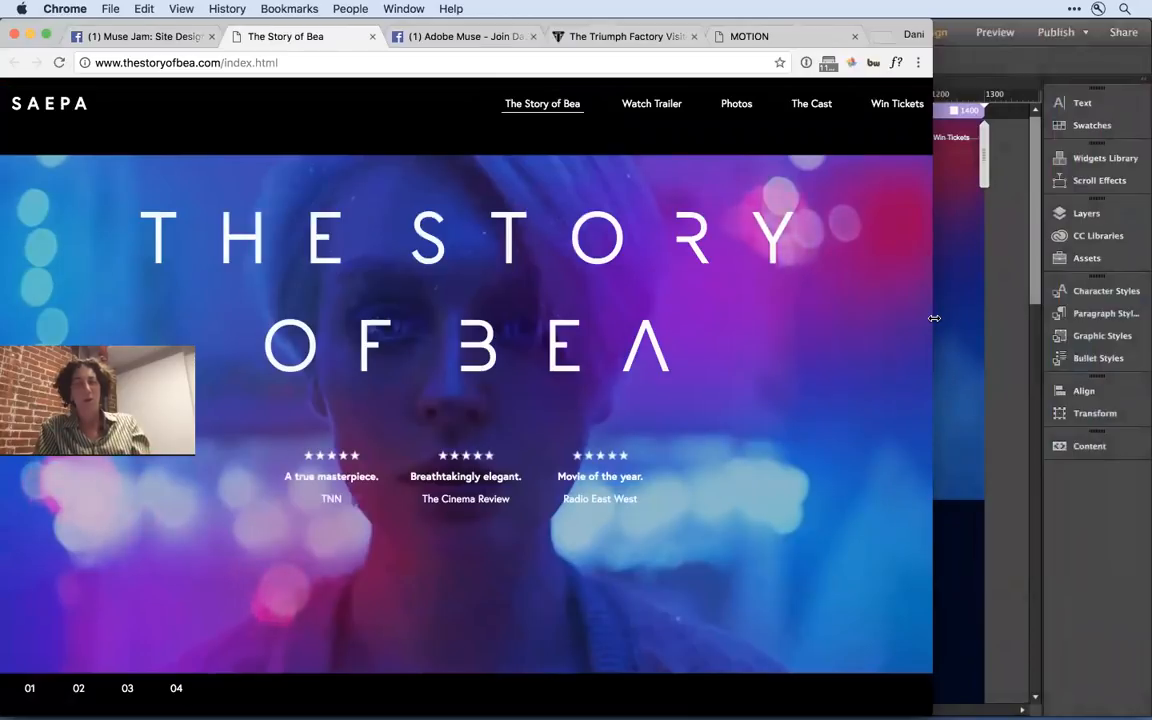
left_click_drag(933, 318, 1144, 363)
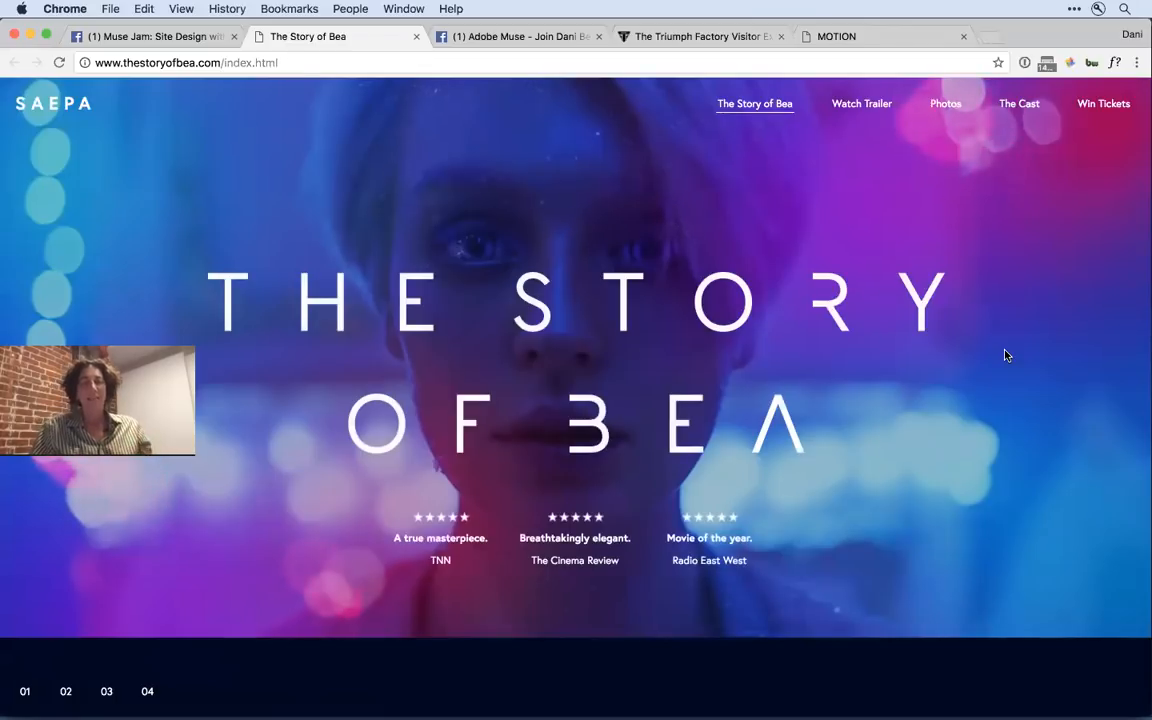
key("super+r")
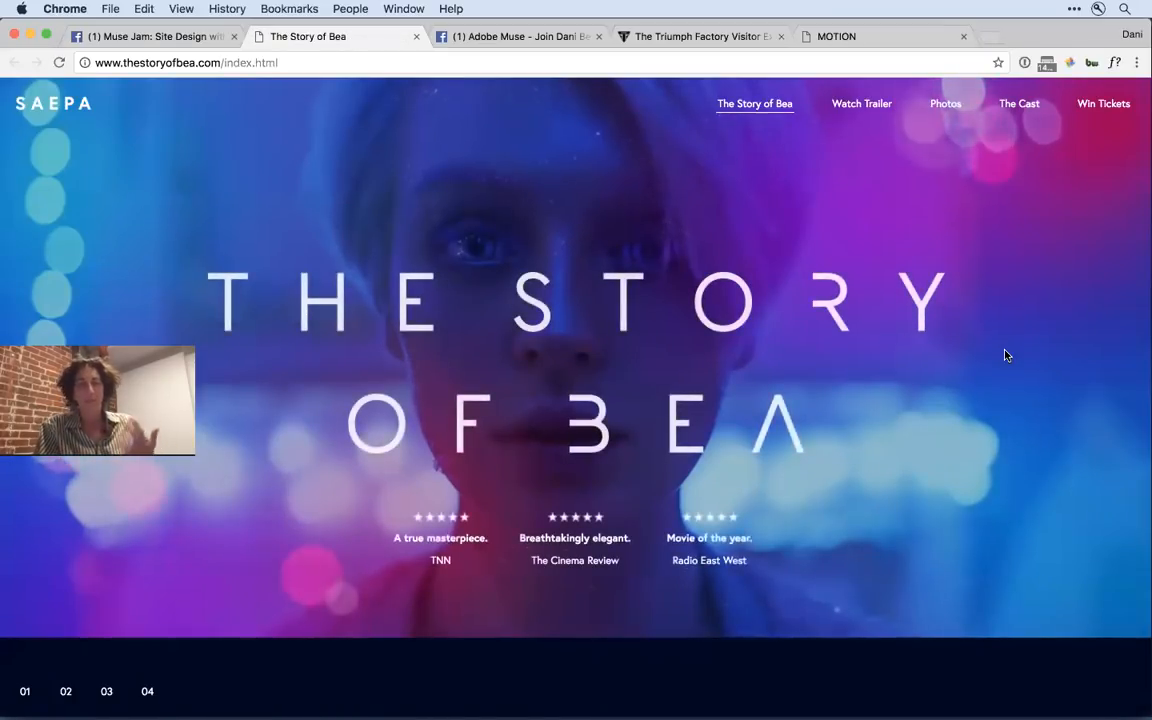
- Scroll the homepage slightly and shorten the browser window so it ends just below the title section's review quotes
scroll(966, 401, "down", 1)
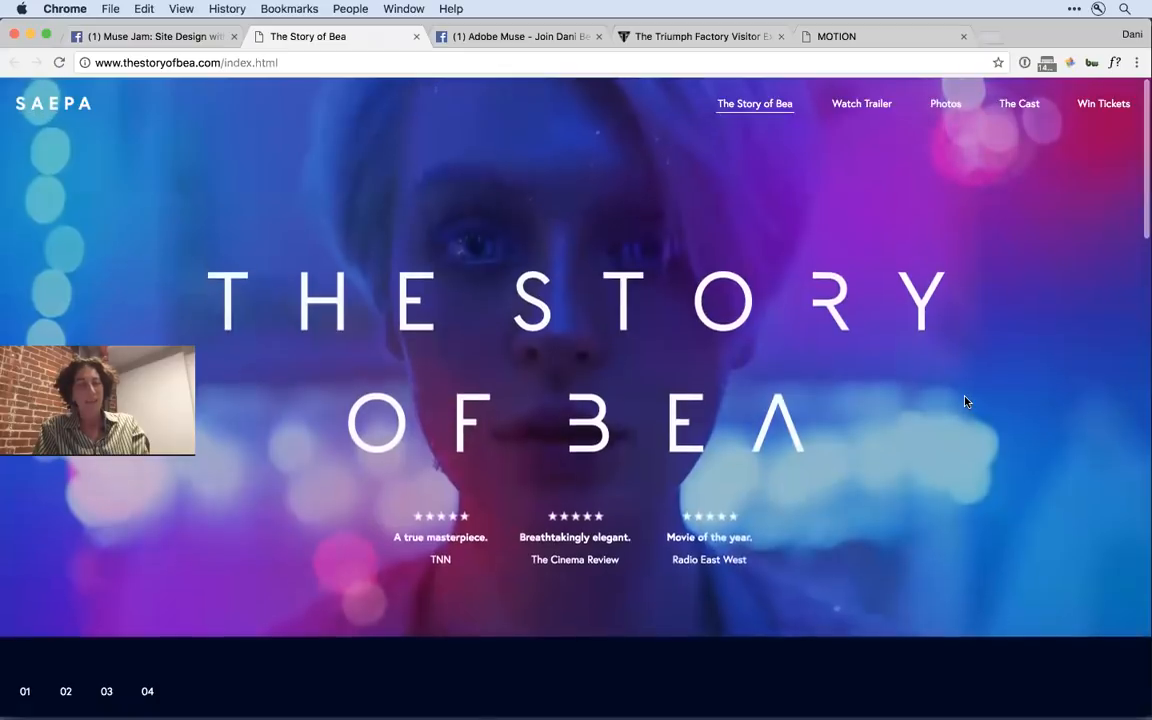
scroll(966, 401, "down", 1)
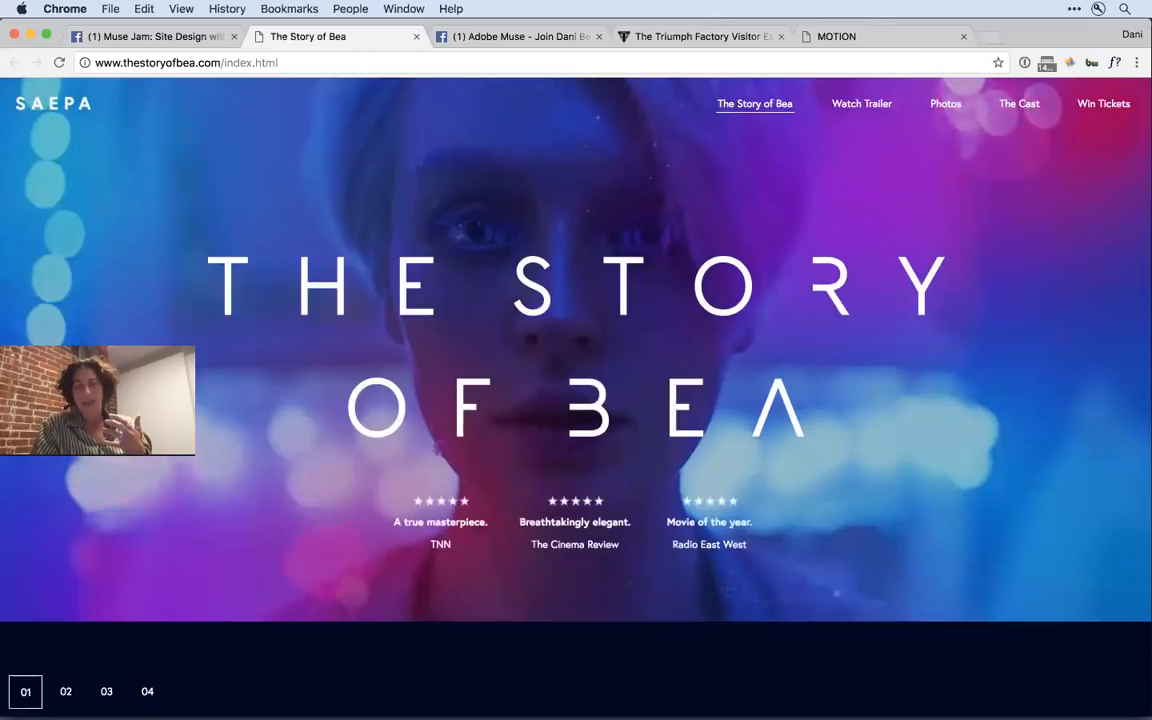
scroll(1143, 675, "down", 2)
left_click_drag(1143, 675, 1143, 618)
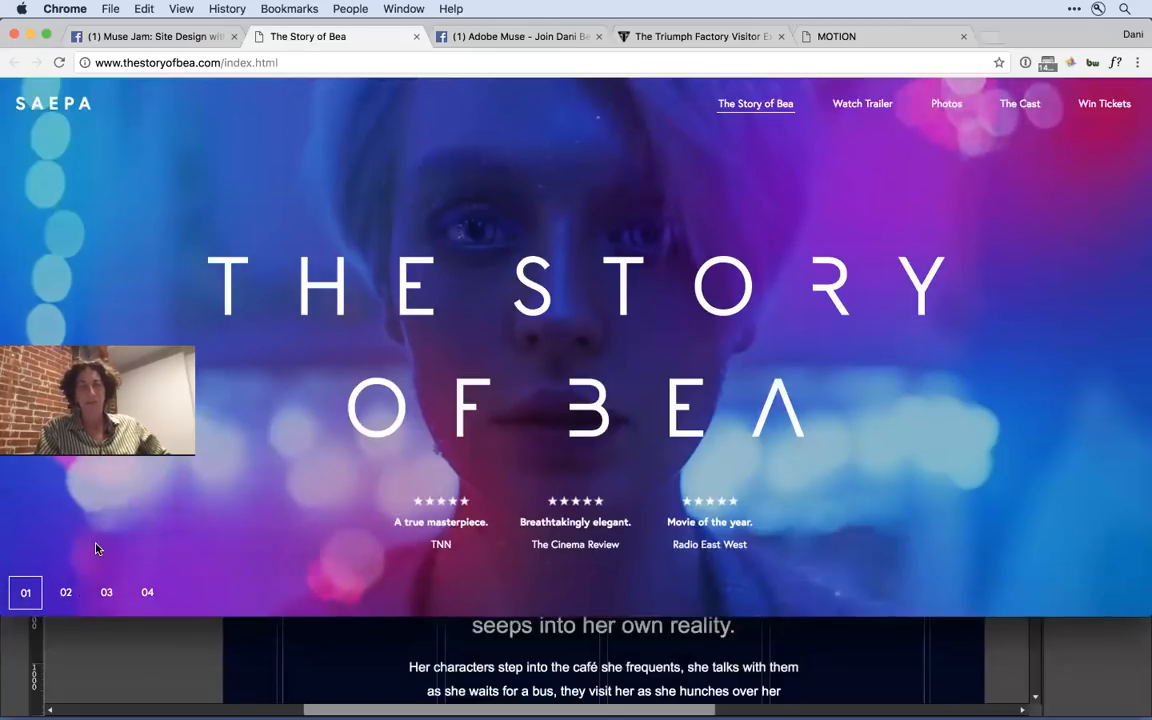
- Test the numbered section navigation by jumping between sections 01 and 02, ending at section 03
left_click(64, 592)
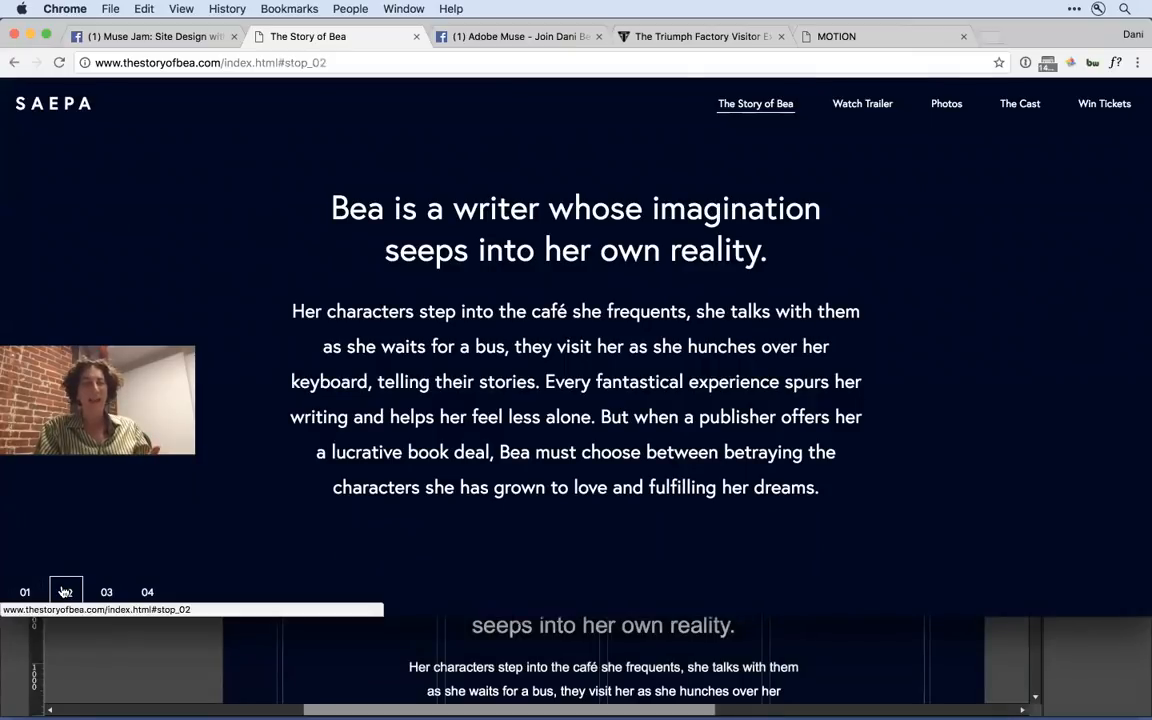
left_click(26, 600)
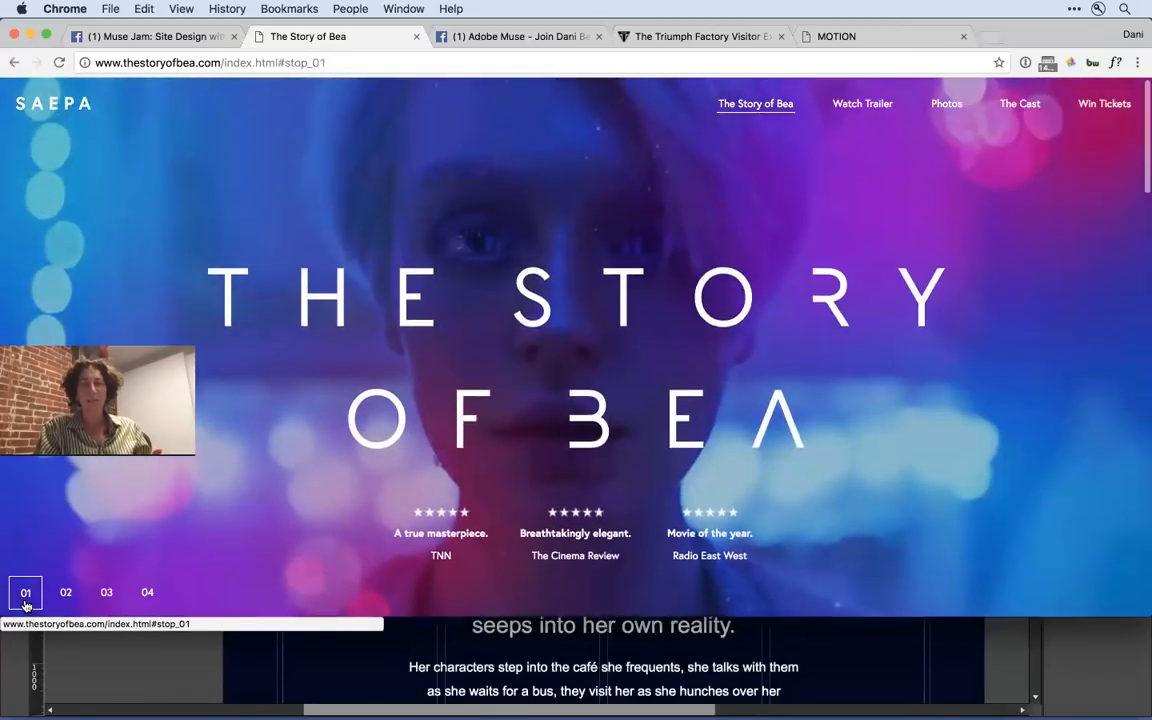
left_click(70, 596)
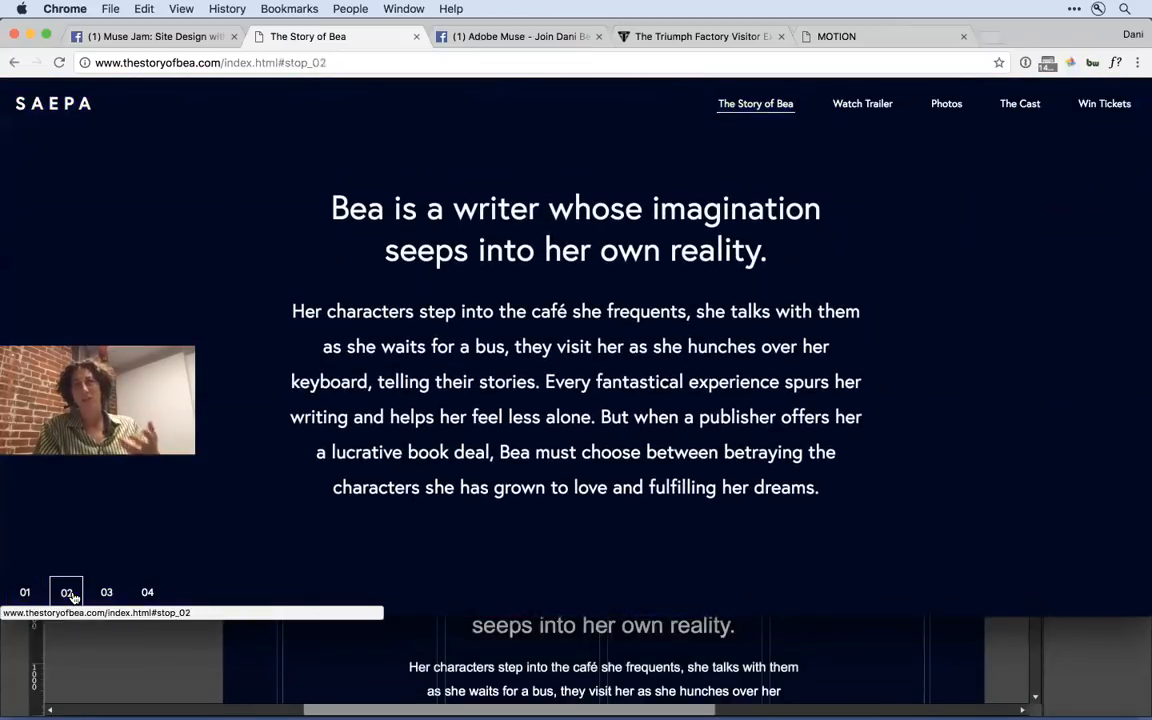
left_click(110, 593)
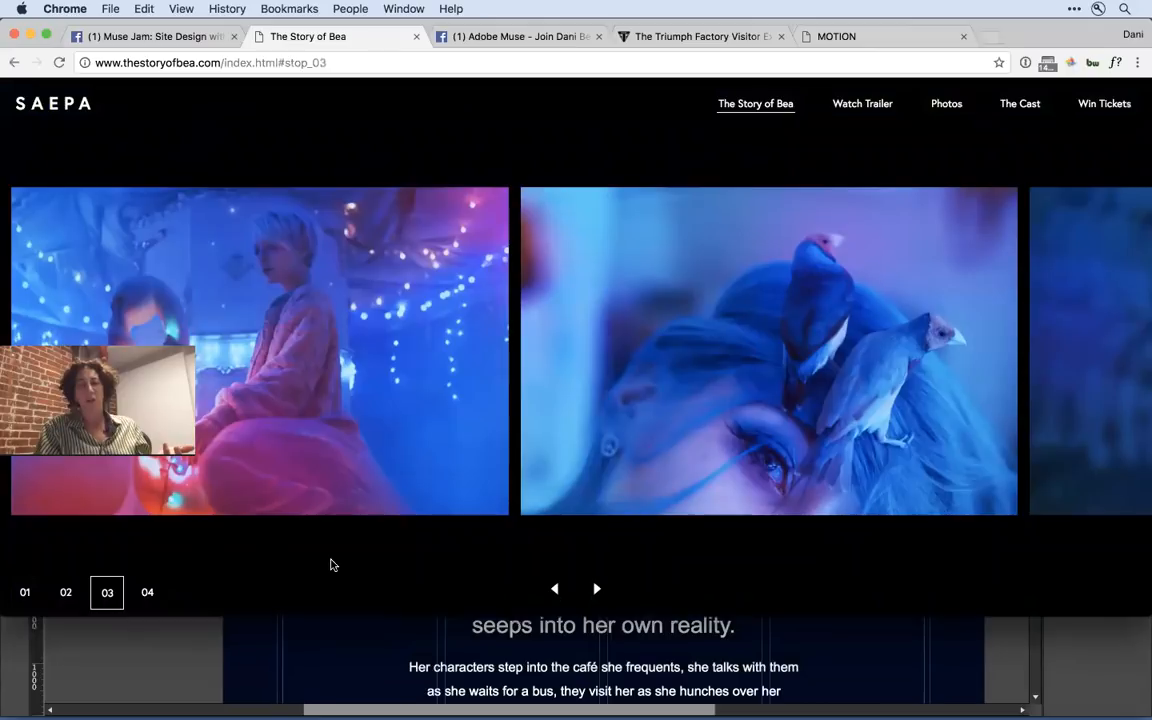
- Browse the photo slideshow in section 03 forwards and backwards
left_click(597, 589)
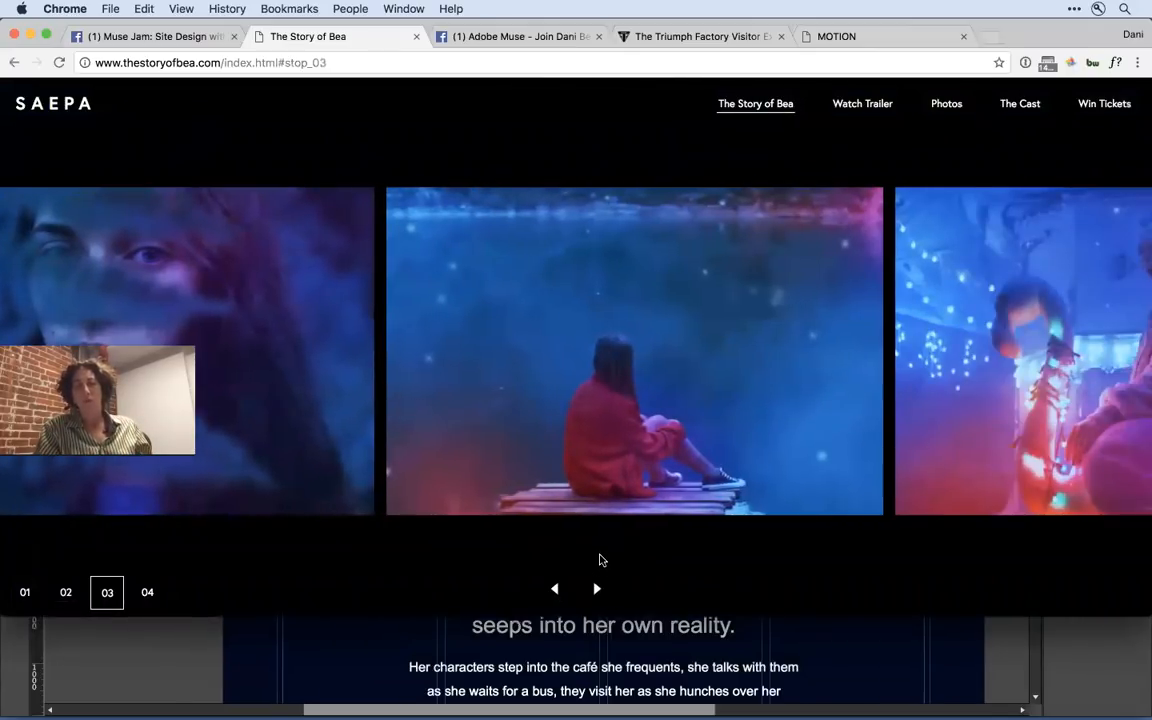
left_click(558, 591)
left_click(558, 591)
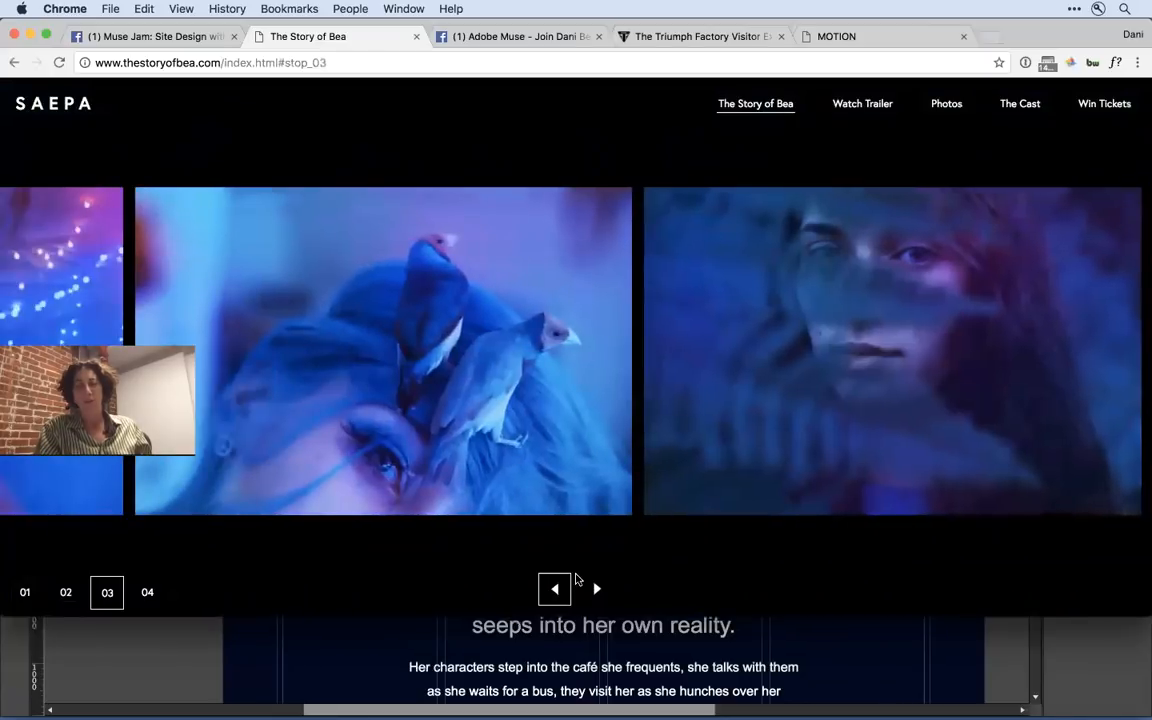
left_click(597, 589)
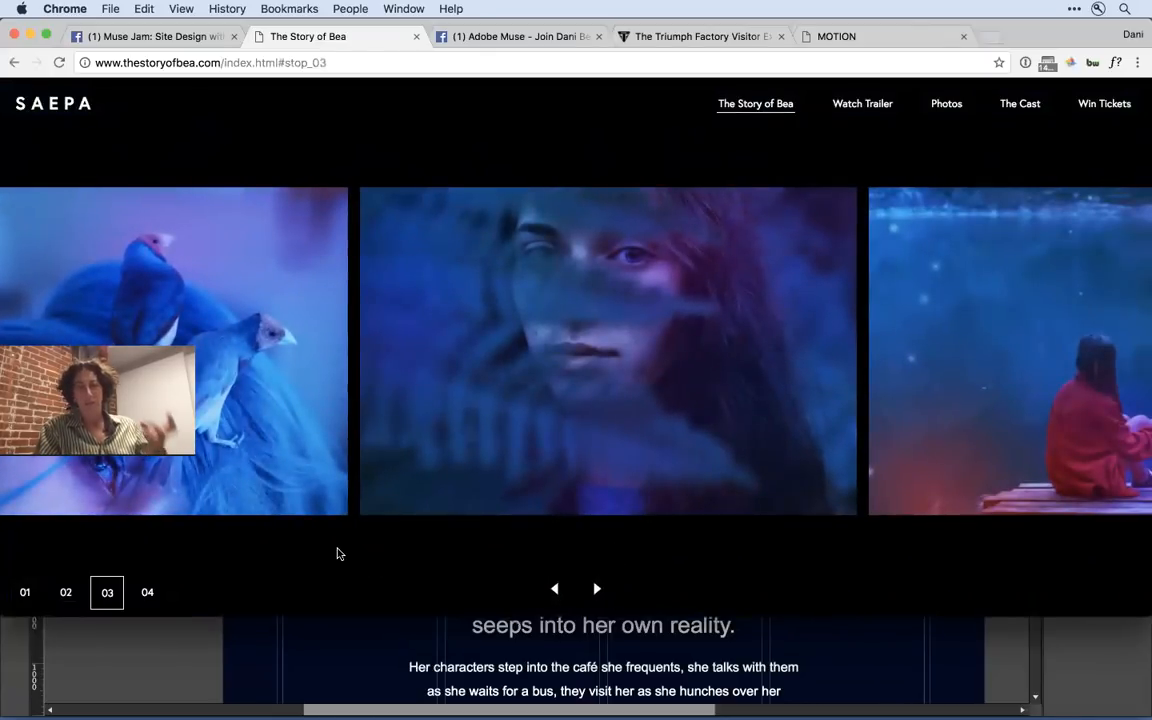
- View the actress quote in section 04, followed by The Cast and Win Tickets pages
left_click(147, 594)
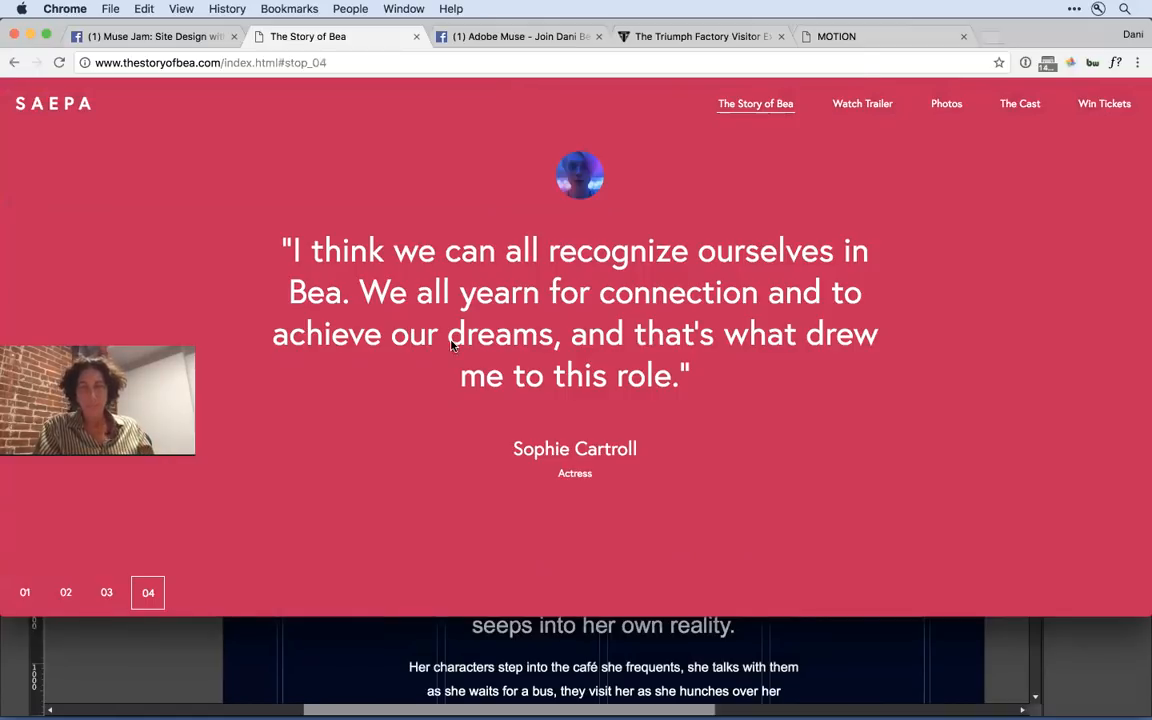
left_click(1020, 104)
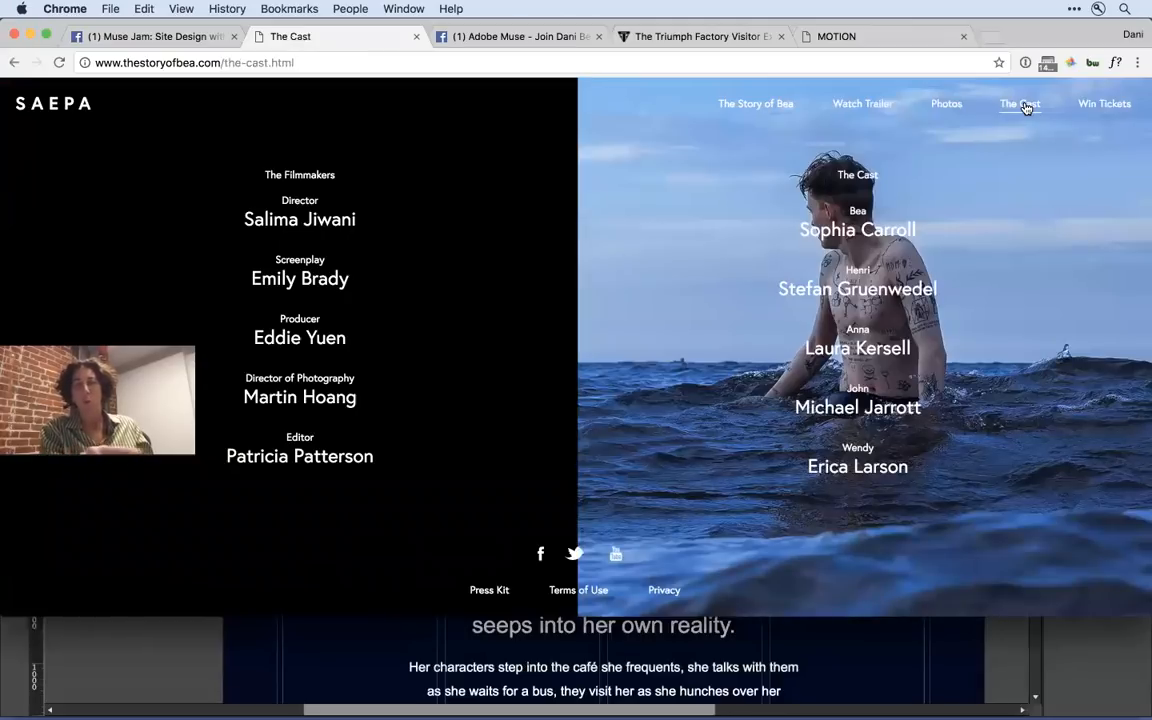
left_click(1103, 103)
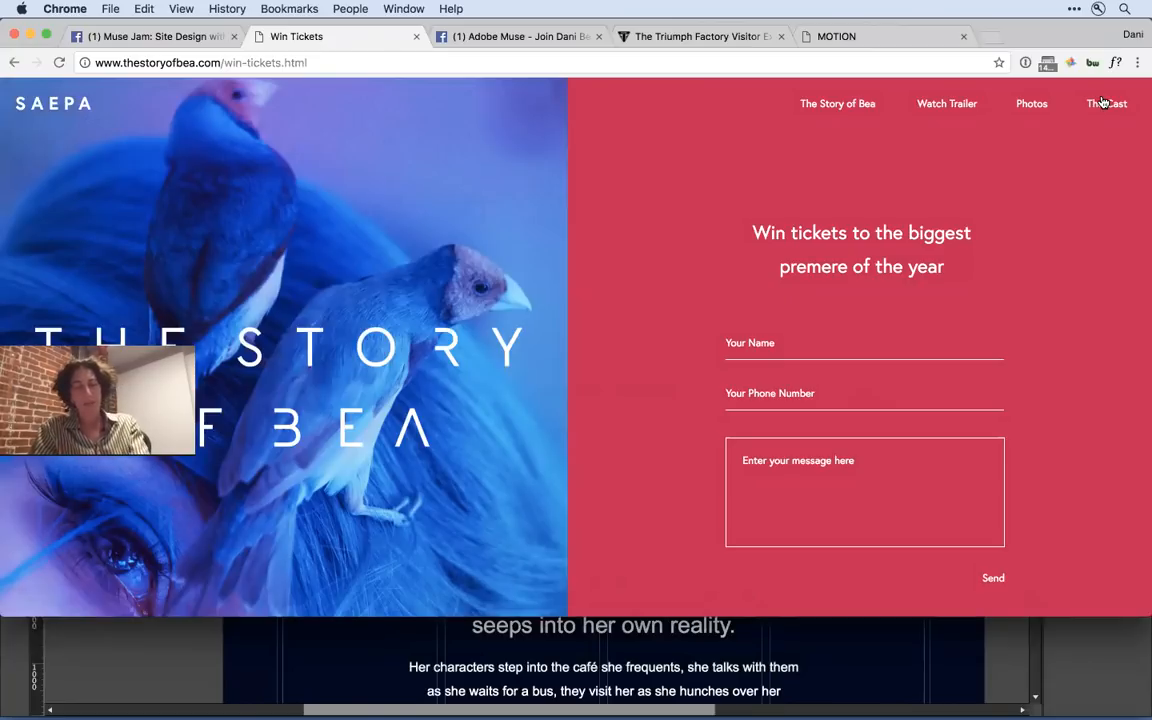
- Switch to Photoshop and examine the homepage artboards for the 1200, 992, 768 and mobile widths in TSOB_v3.psd
key("super+Tab")
key("super+Tab")
key("super+Tab")
key("super+Tab")
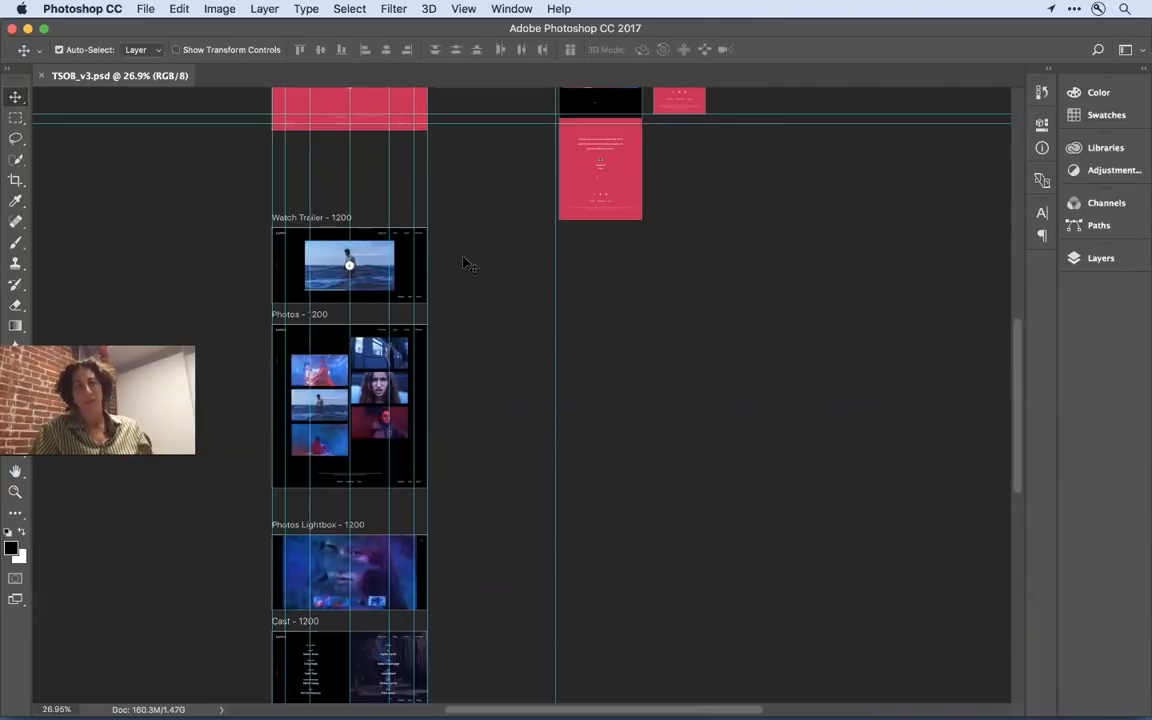
scroll(463, 263, "up", 10)
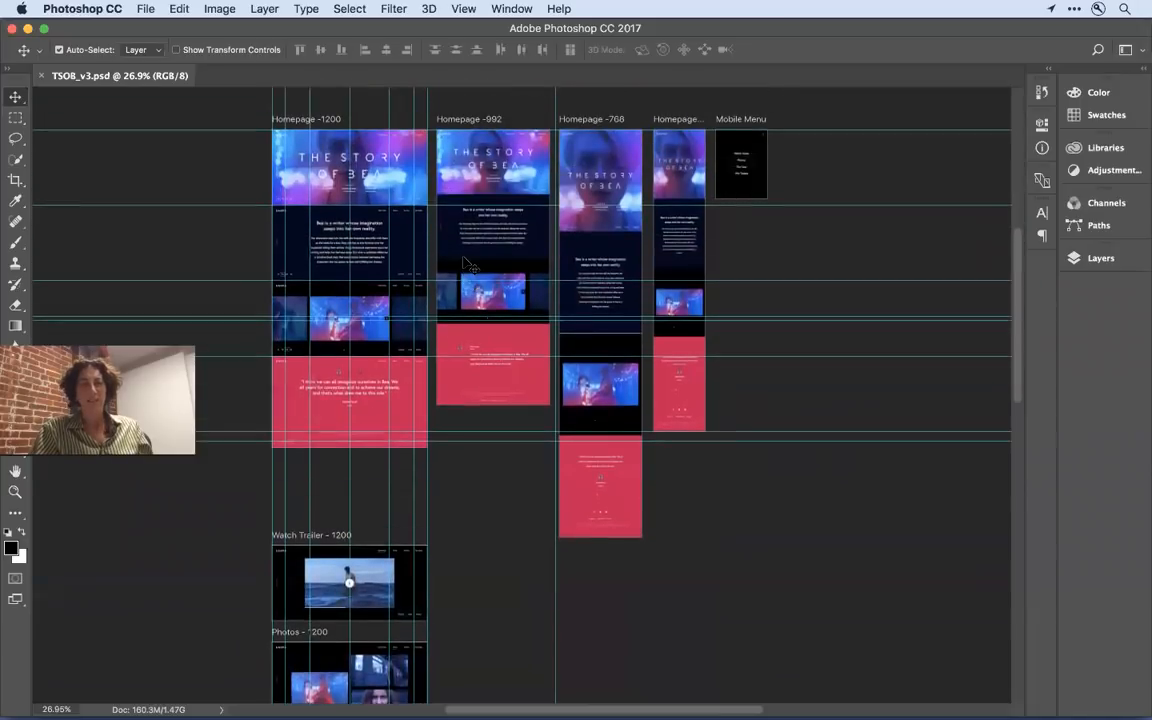
scroll(465, 263, "up", 2)
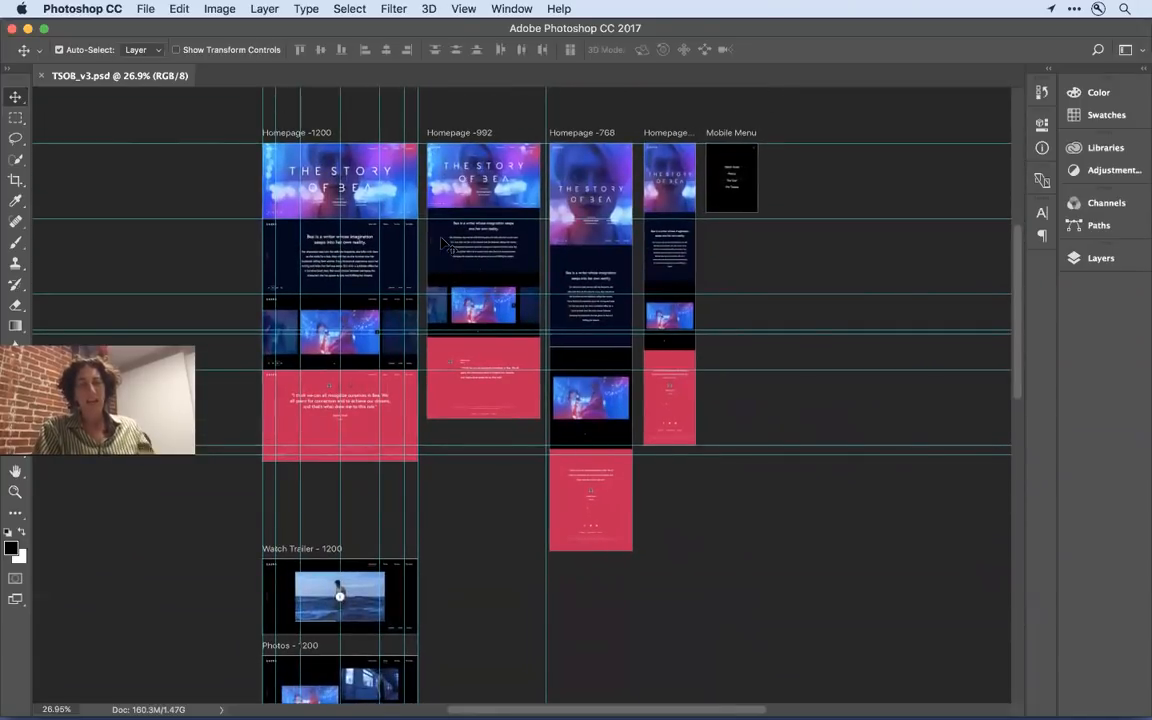
scroll(449, 227, "up", 2)
scroll(451, 229, "up", 5)
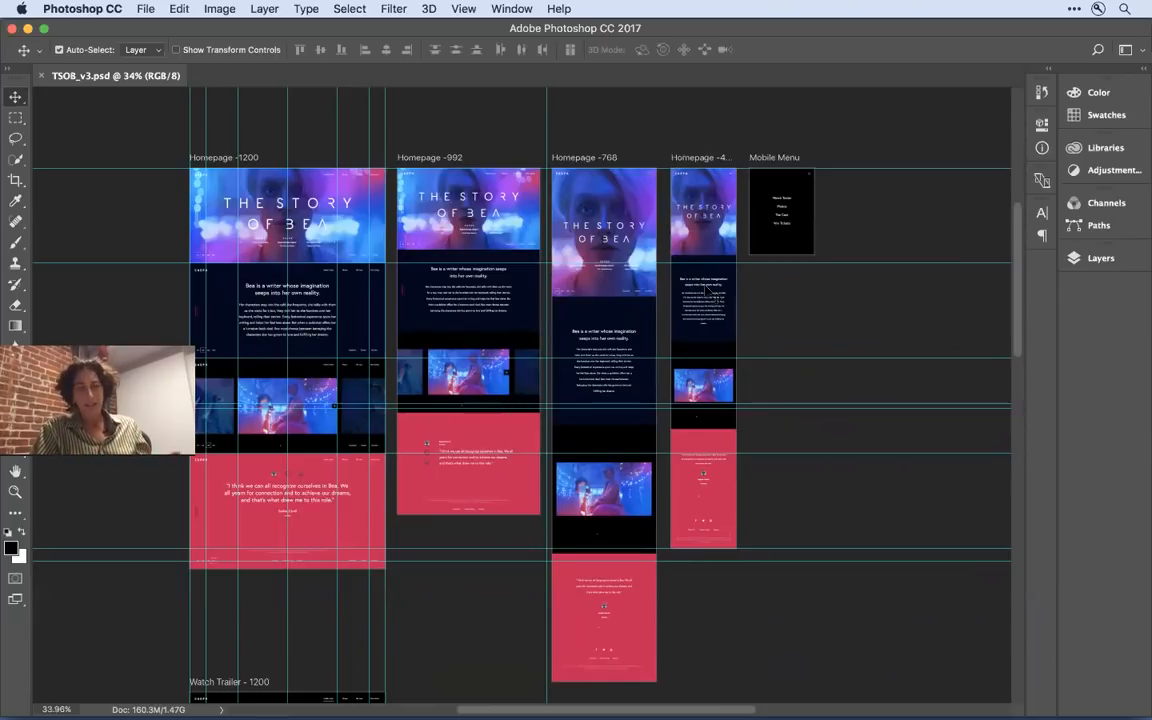
- Review the Watch Trailer, Photos, Photos Lightbox, Cast and Win Tickets artboards below the homepage designs
scroll(780, 365, "down", 10)
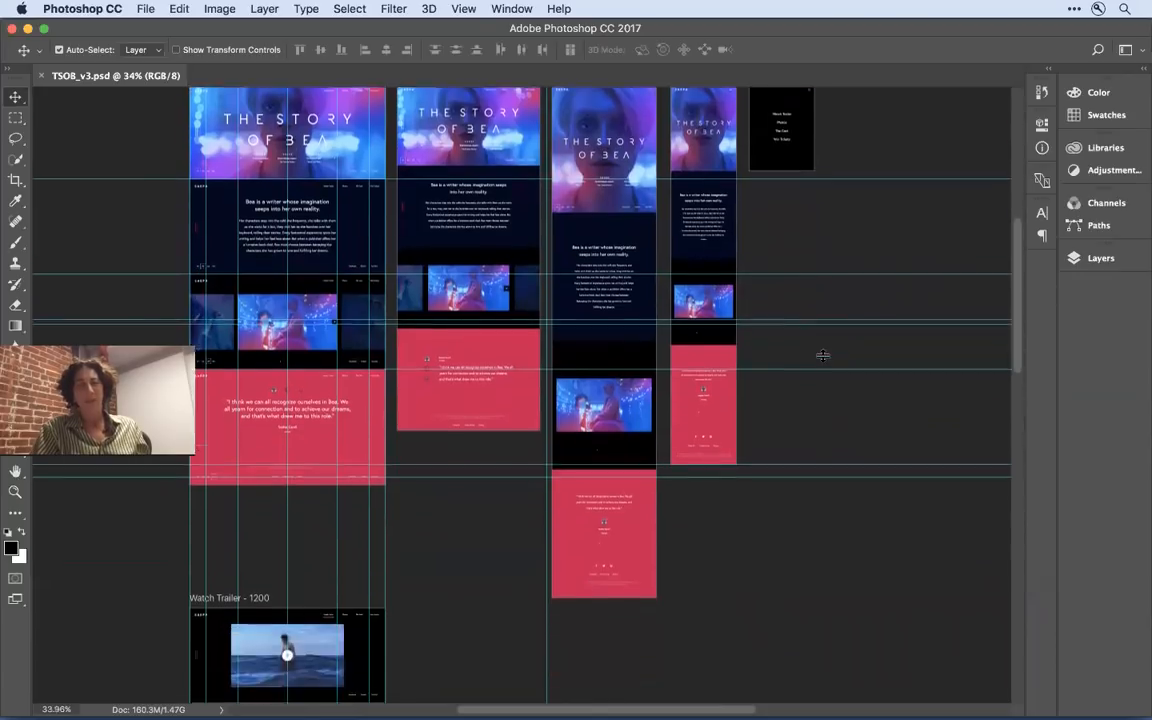
scroll(822, 355, "down", 9)
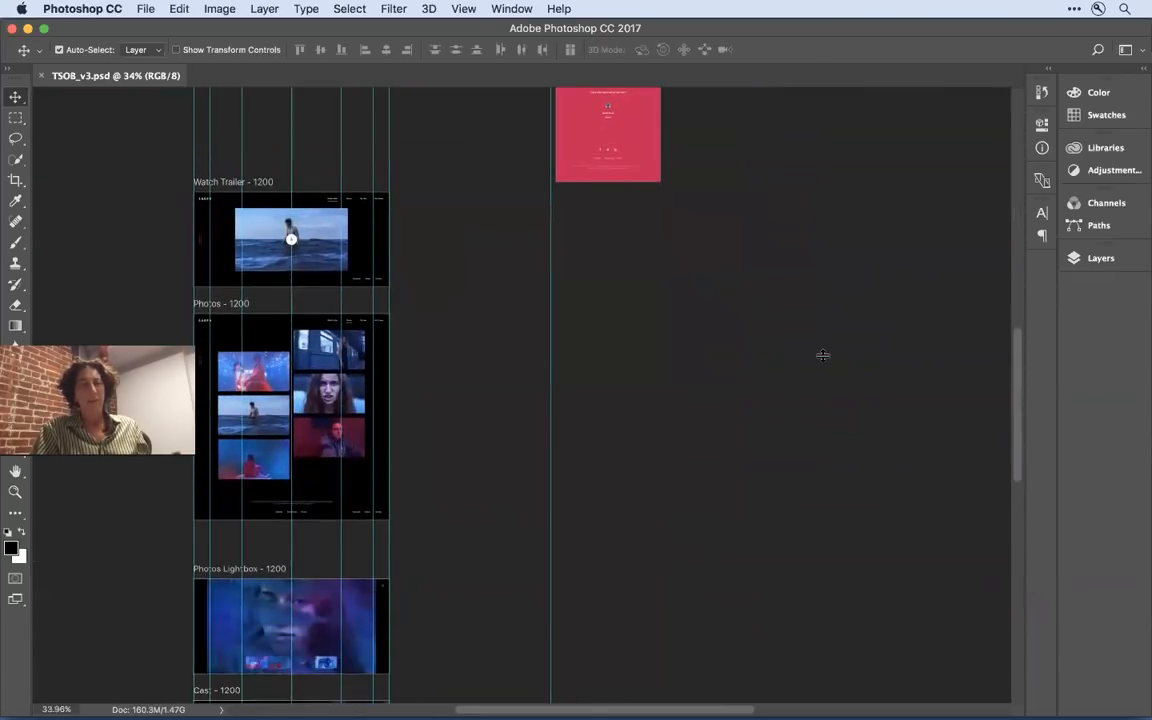
scroll(822, 355, "down", 2)
scroll(822, 355, "down", 1)
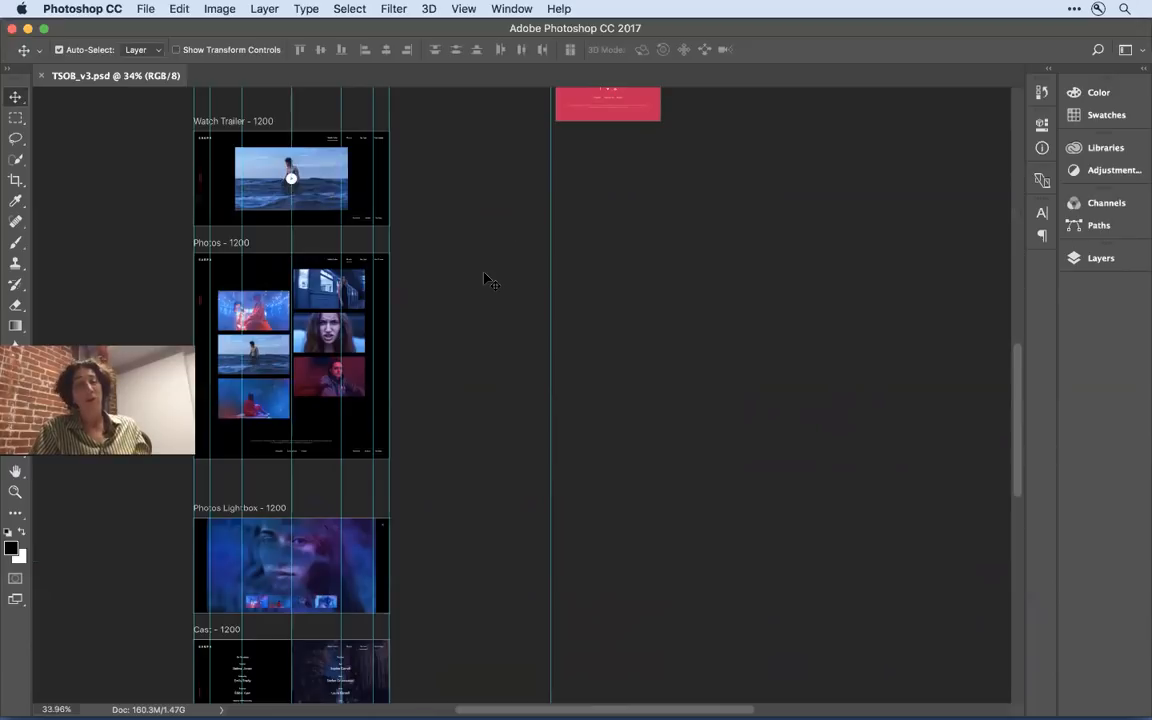
scroll(486, 279, "down", 3)
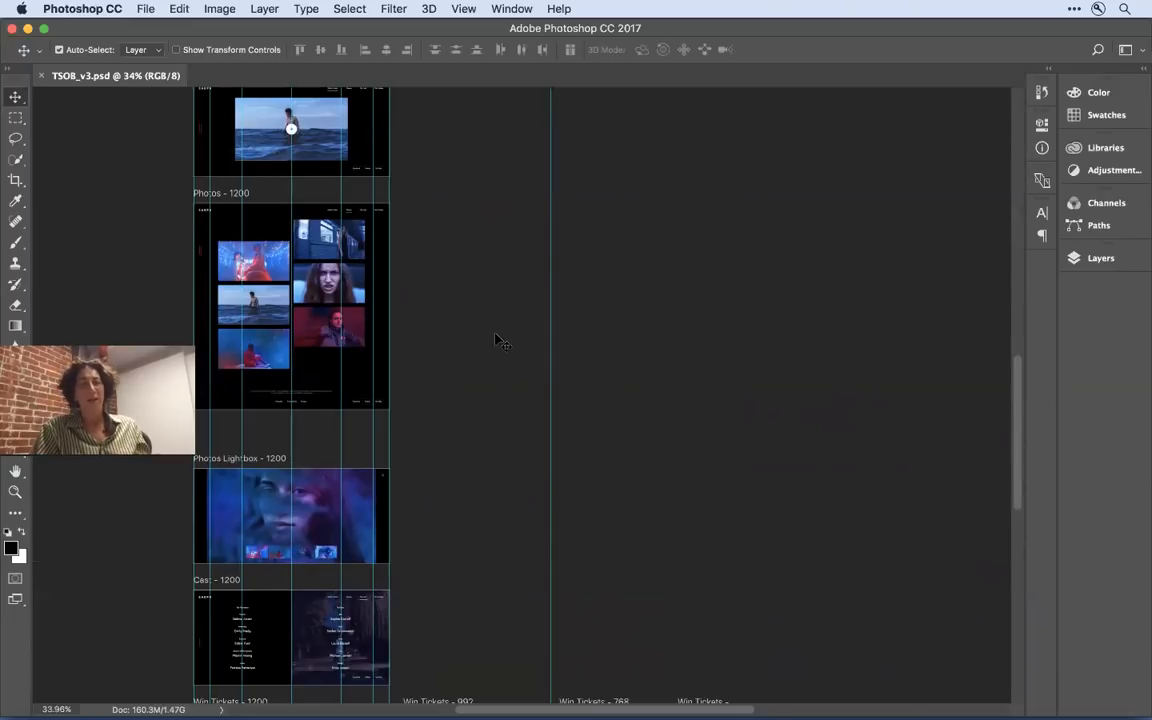
scroll(498, 340, "down", 3)
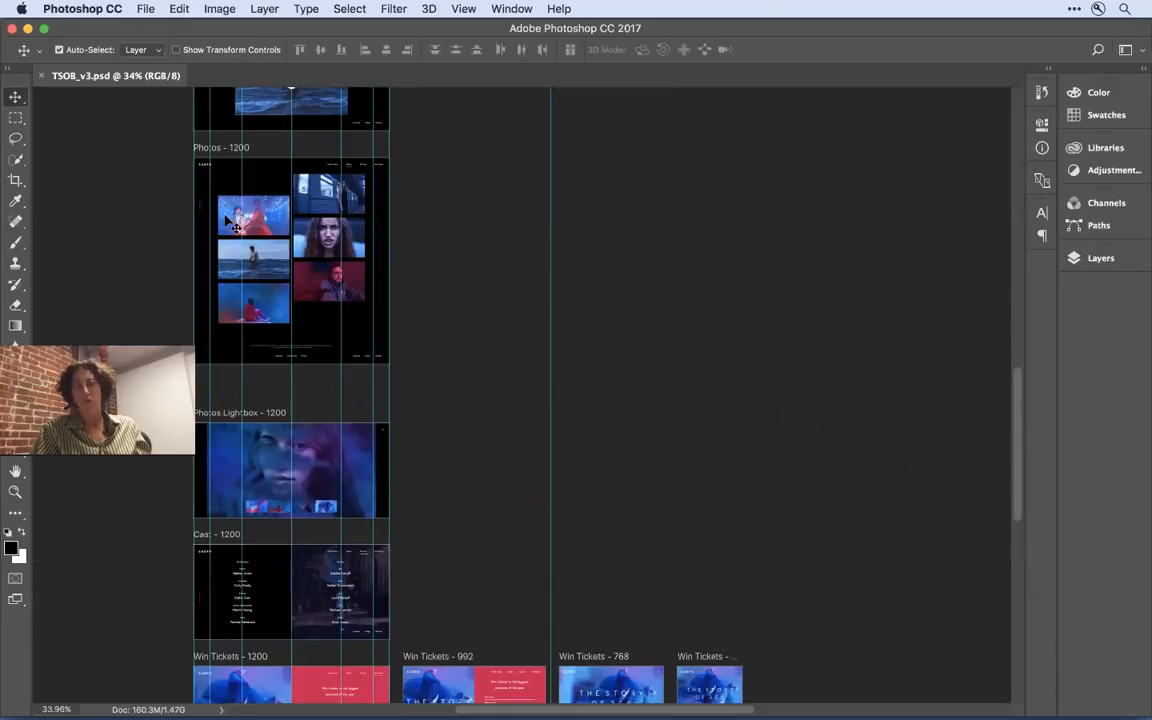
- Examine the Win Tickets artboards for the 1200, 992, 768 and 480 widths in the Photoshop comp
scroll(424, 264, "down", 5)
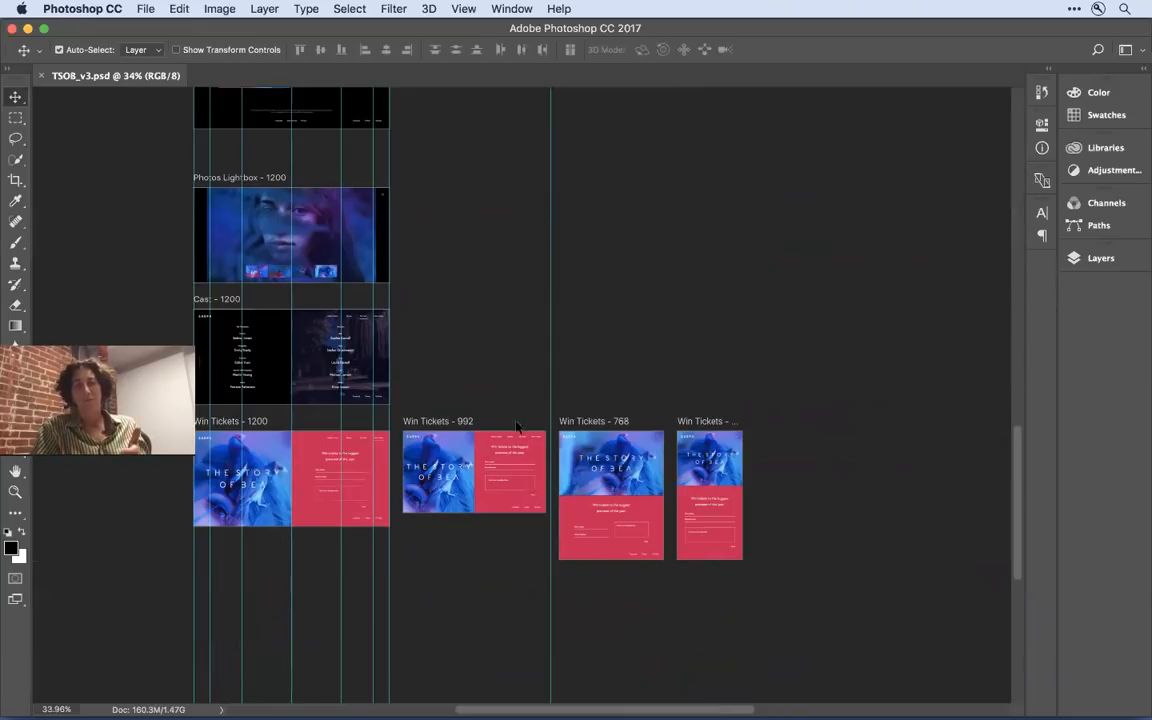
scroll(519, 452, "up", 2)
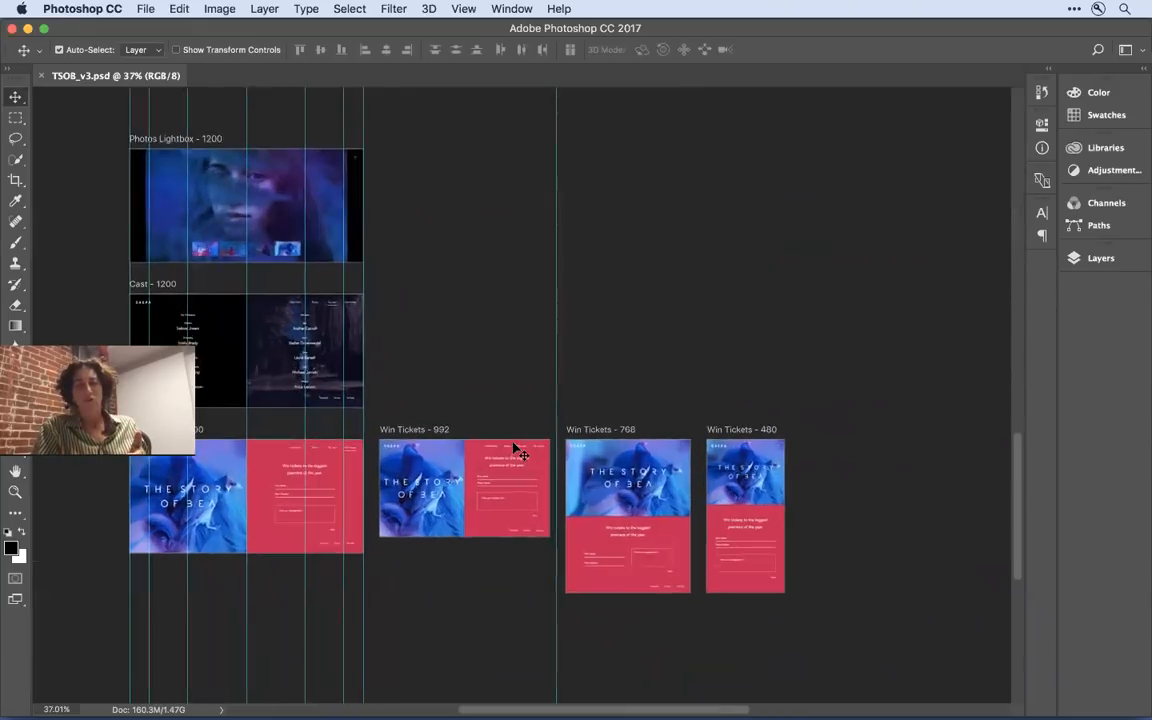
scroll(519, 452, "up", 3)
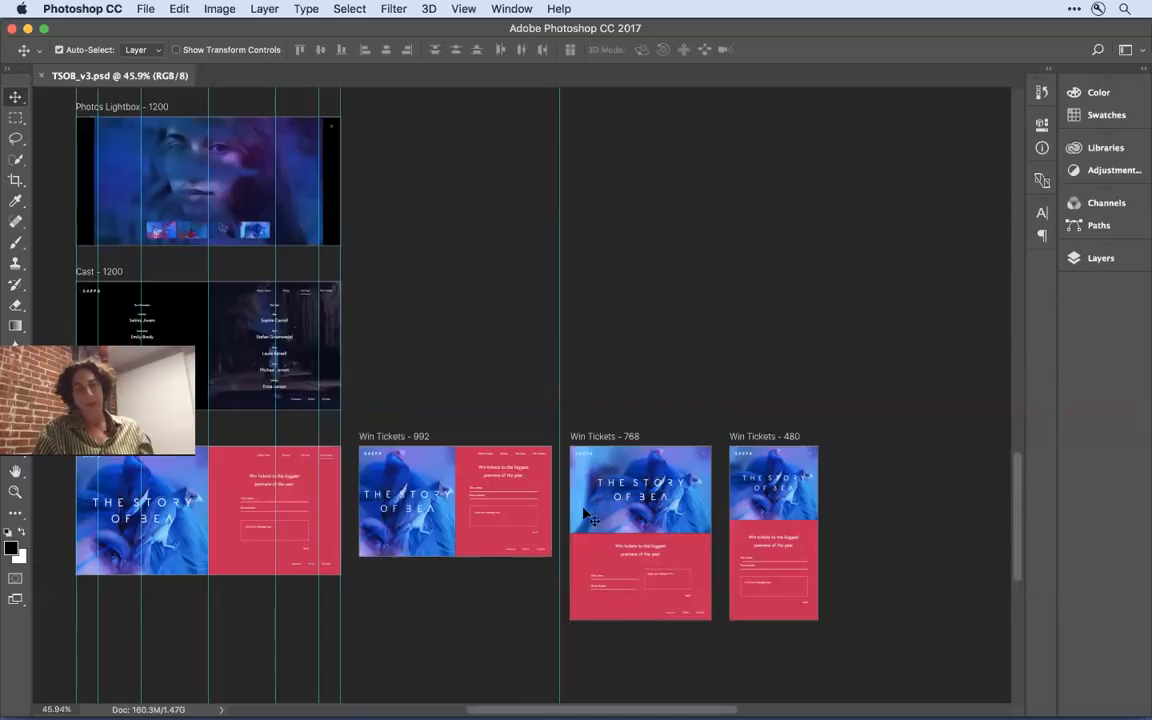
- Switch to Adobe Muse and open the Win Tickets page from the site plan of bea_20
key("super+Tab")
key("super+Tab")
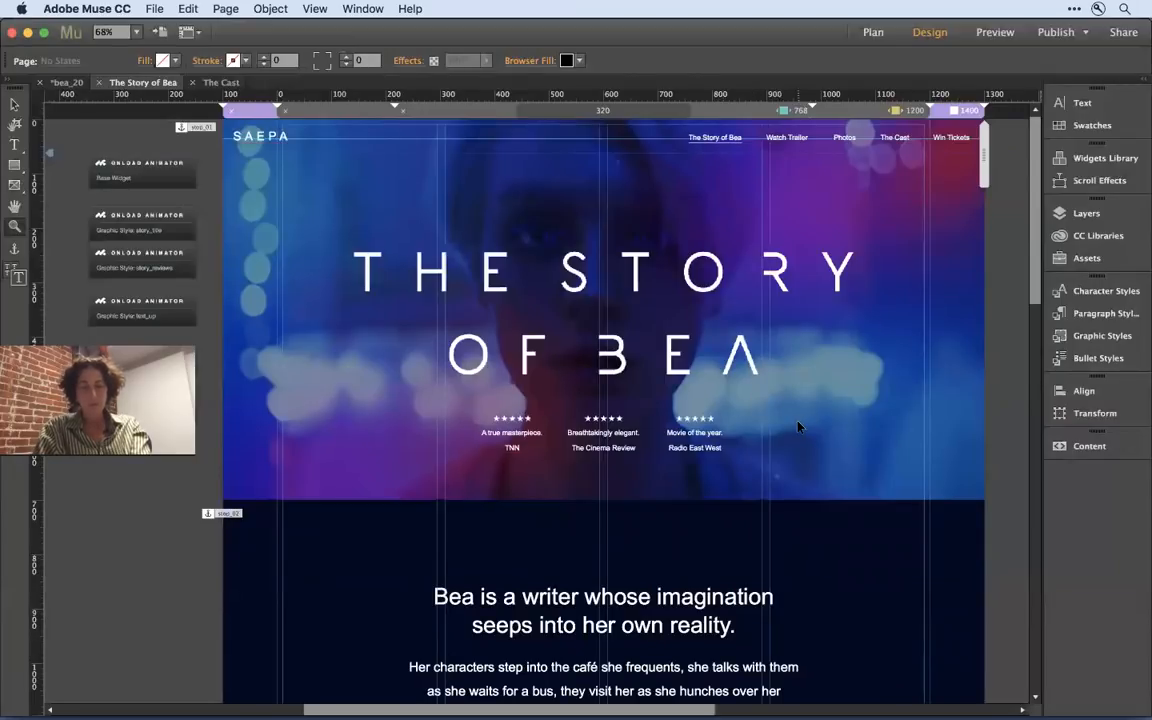
key("super+m")
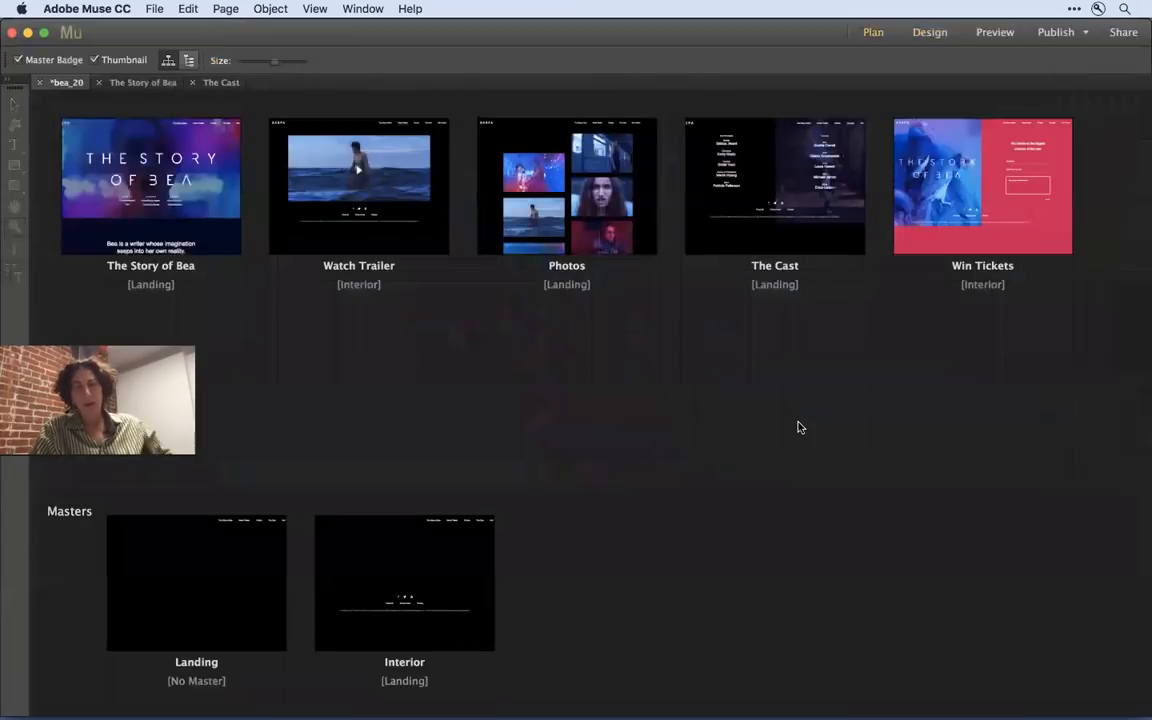
double_click(928, 202)
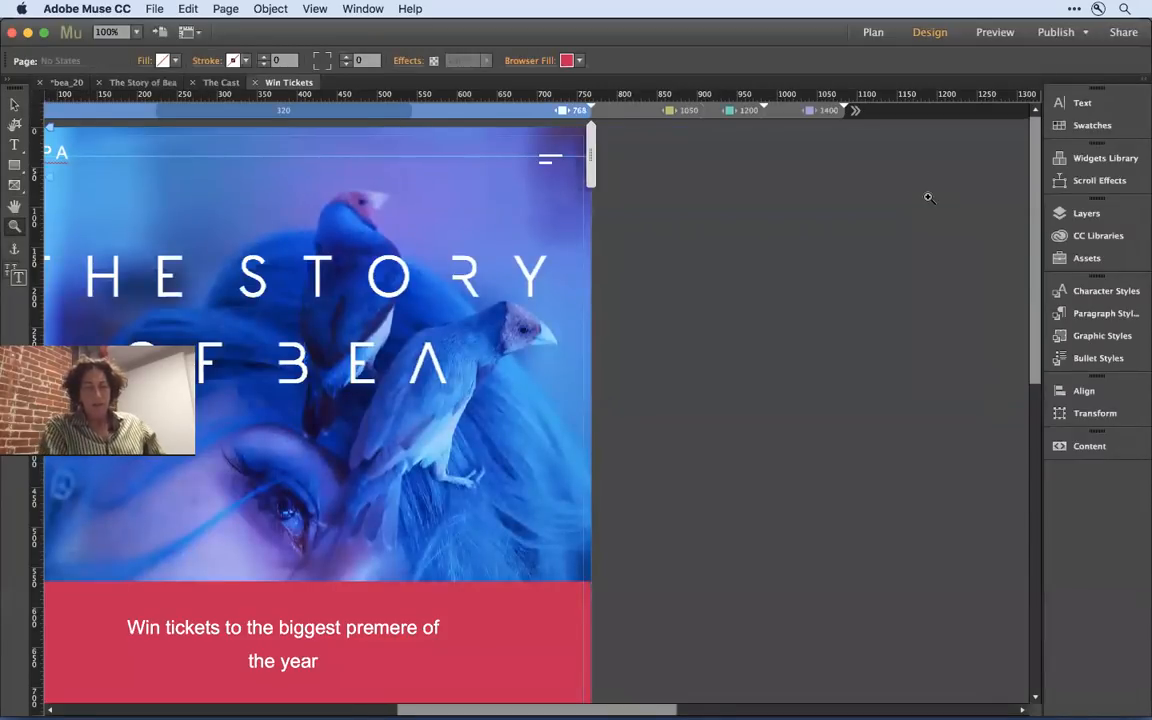
- View the whole Win Tickets page at its 768 breakpoint, from the title image down to the contact form and footer
key("super+minus")
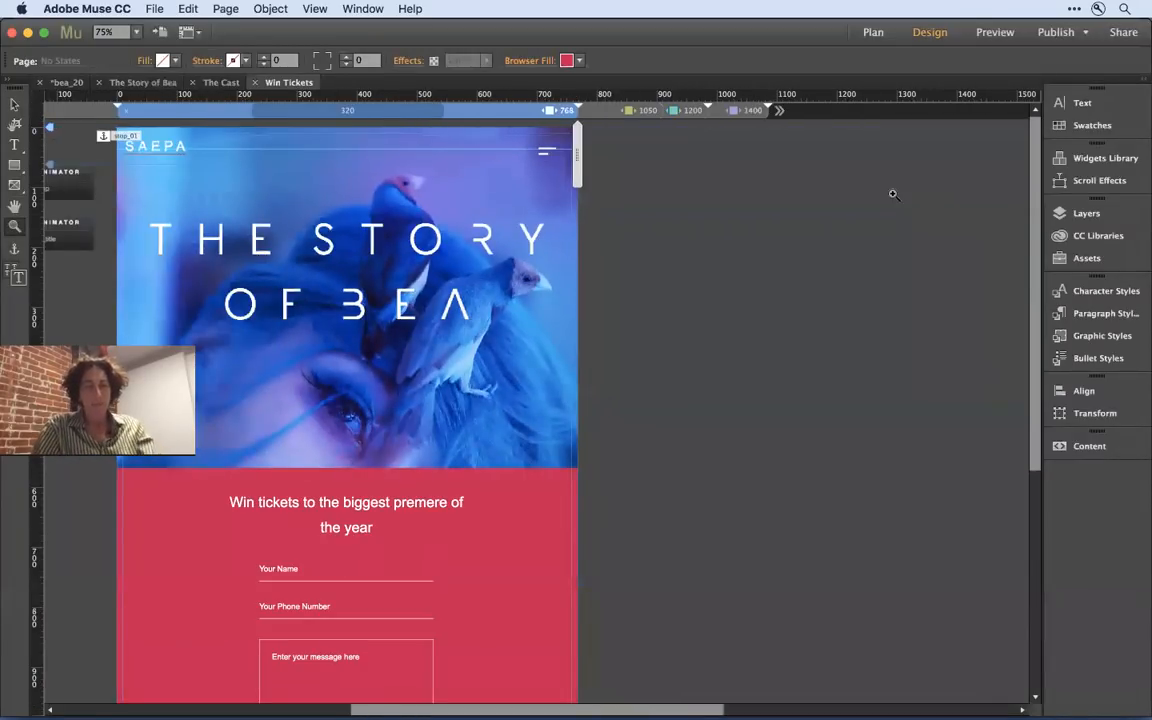
left_click_drag(626, 232, 794, 240)
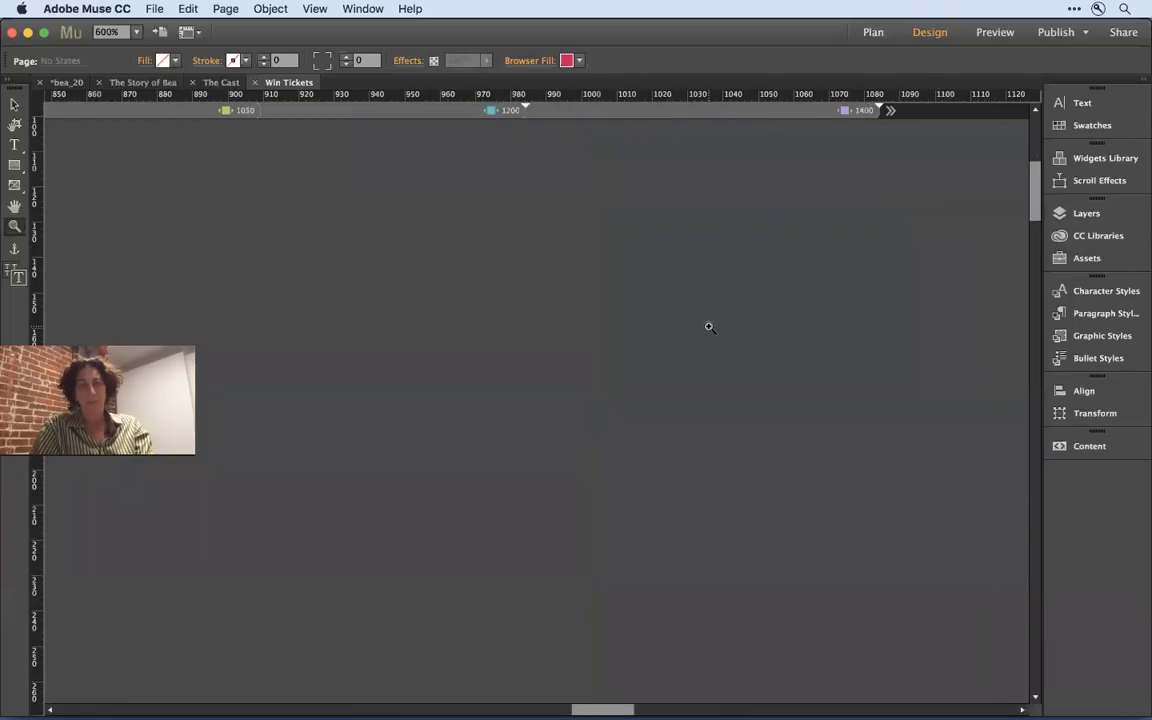
left_click(709, 327)
key("super+0")
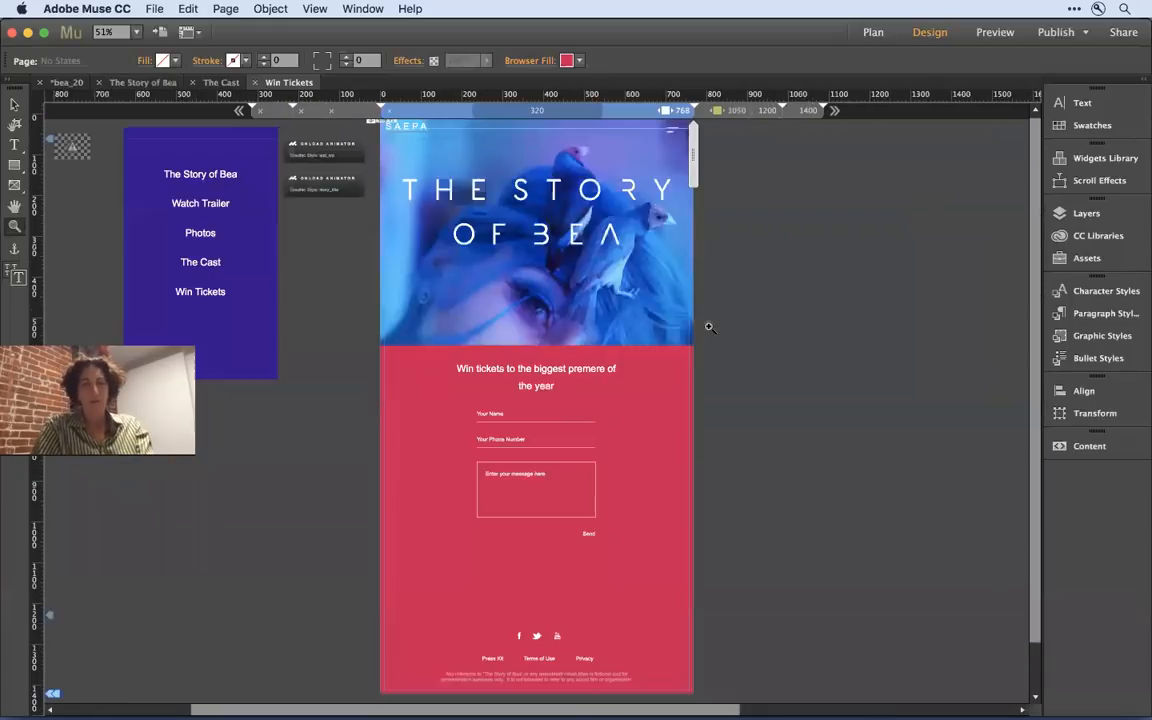
left_click_drag(397, 398, 437, 396)
left_click(842, 296)
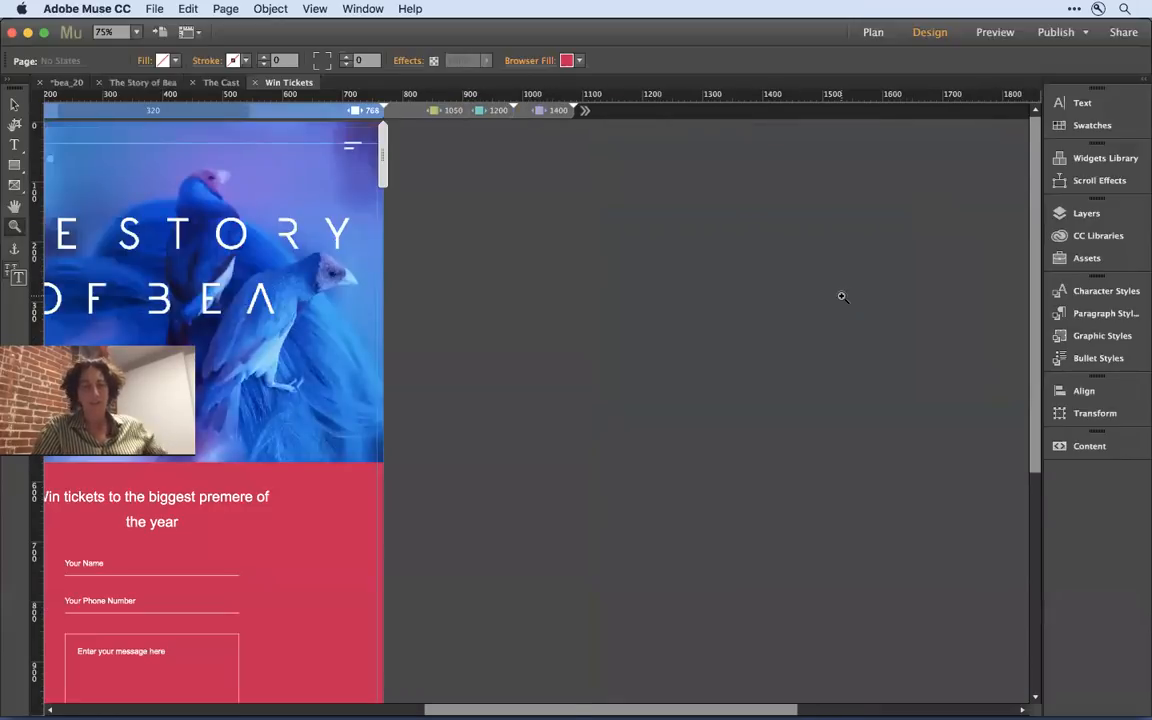
key("super+0")
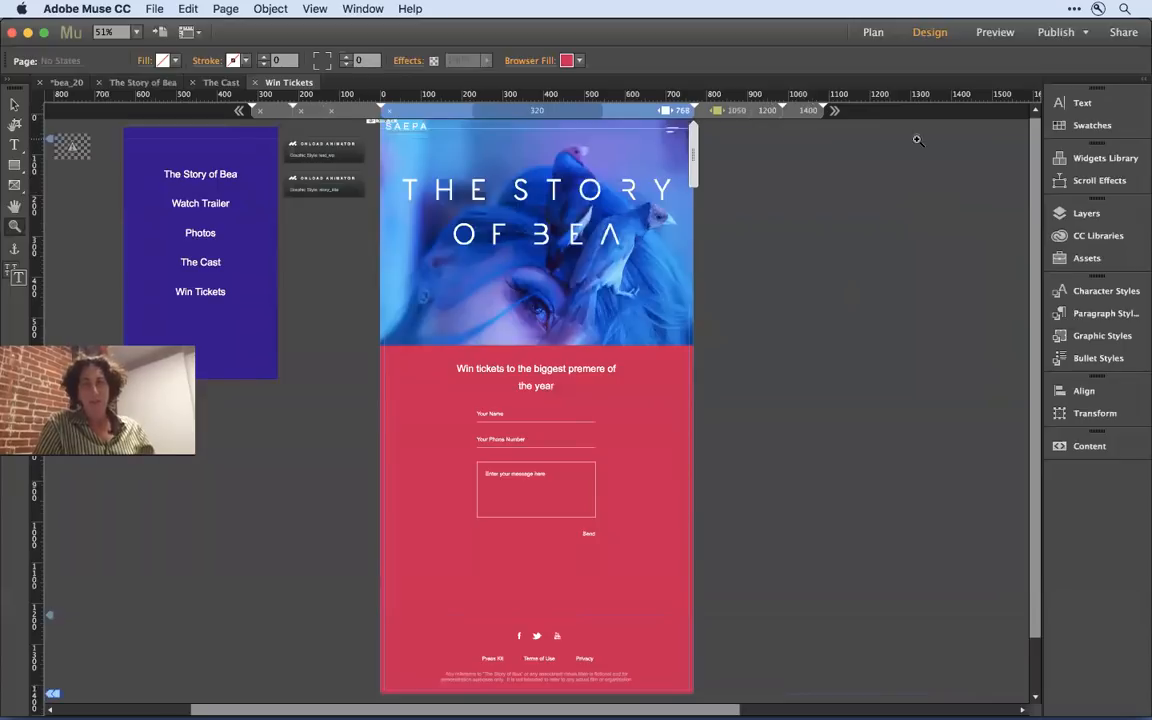
- Open the Landing master from the site plan, activate the Selection tool and show the master's full 1200 width at 75% zoom
left_click(870, 31)
left_click(380, 584)
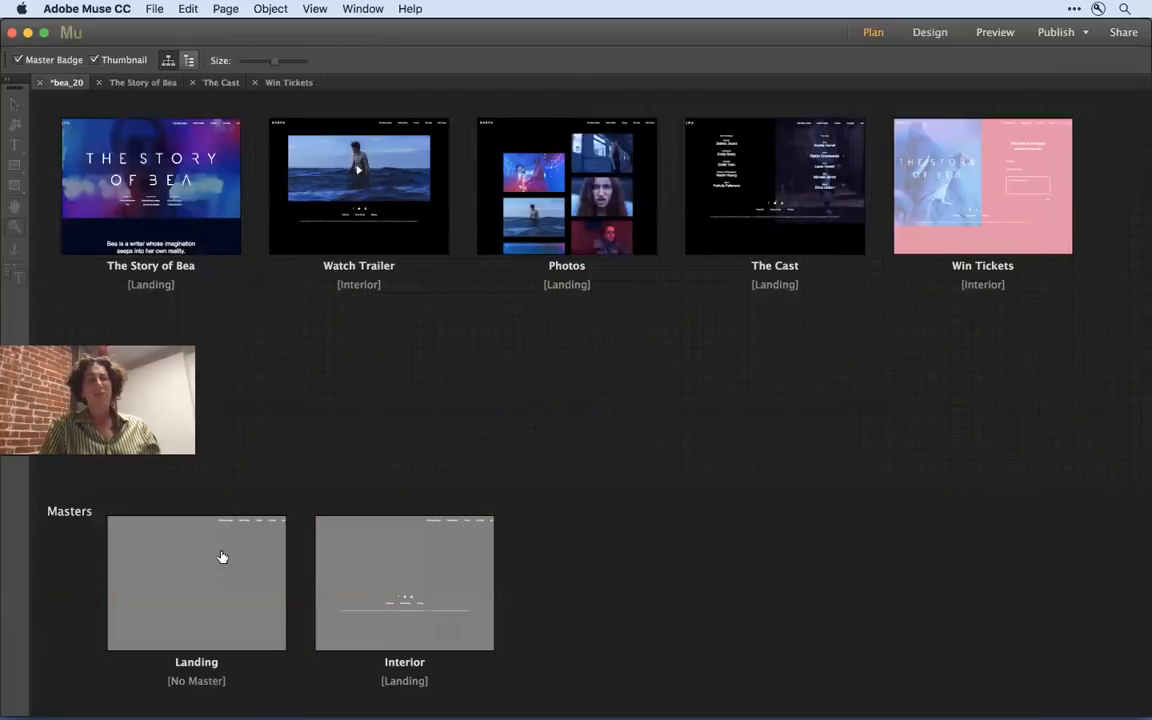
double_click(222, 557)
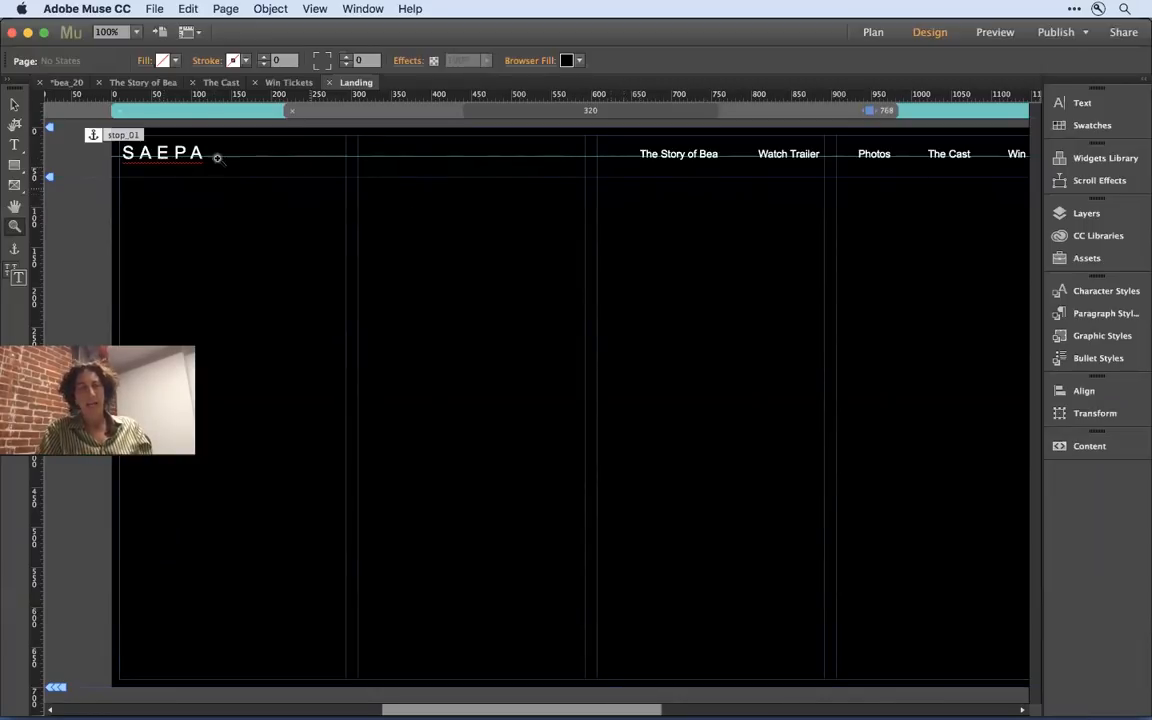
left_click(14, 103)
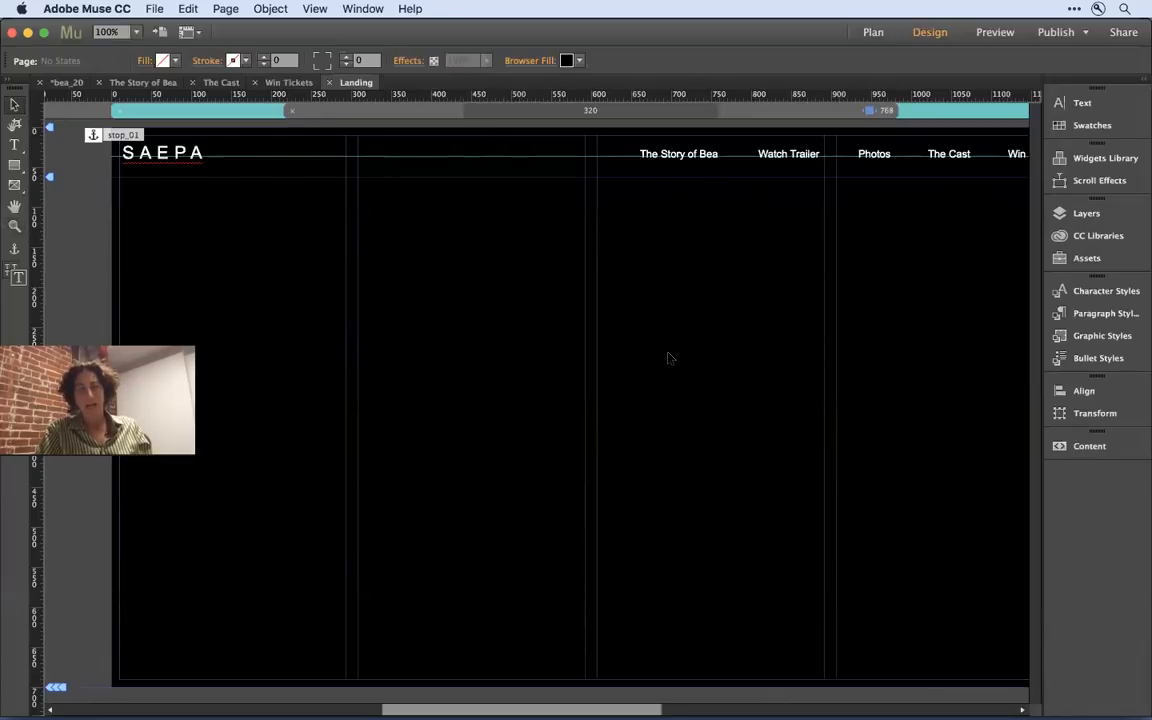
scroll(670, 358, "right", 3)
scroll(670, 358, "right", 3)
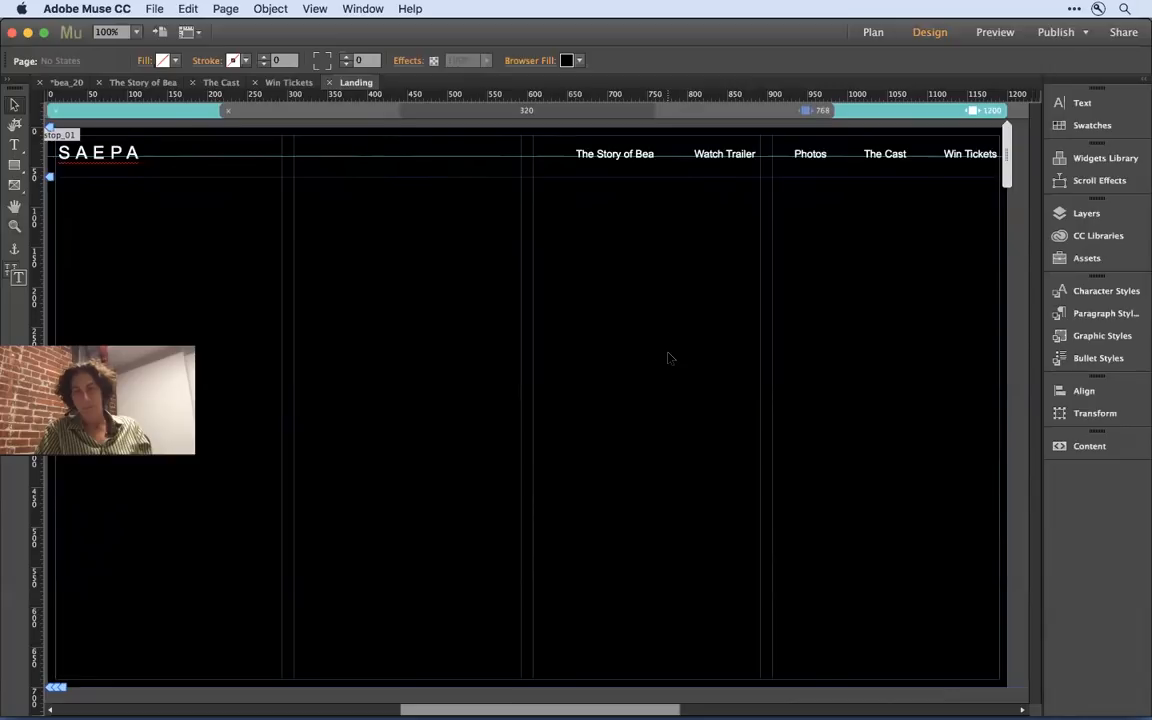
scroll(670, 358, "right", 3)
key("super+minus")
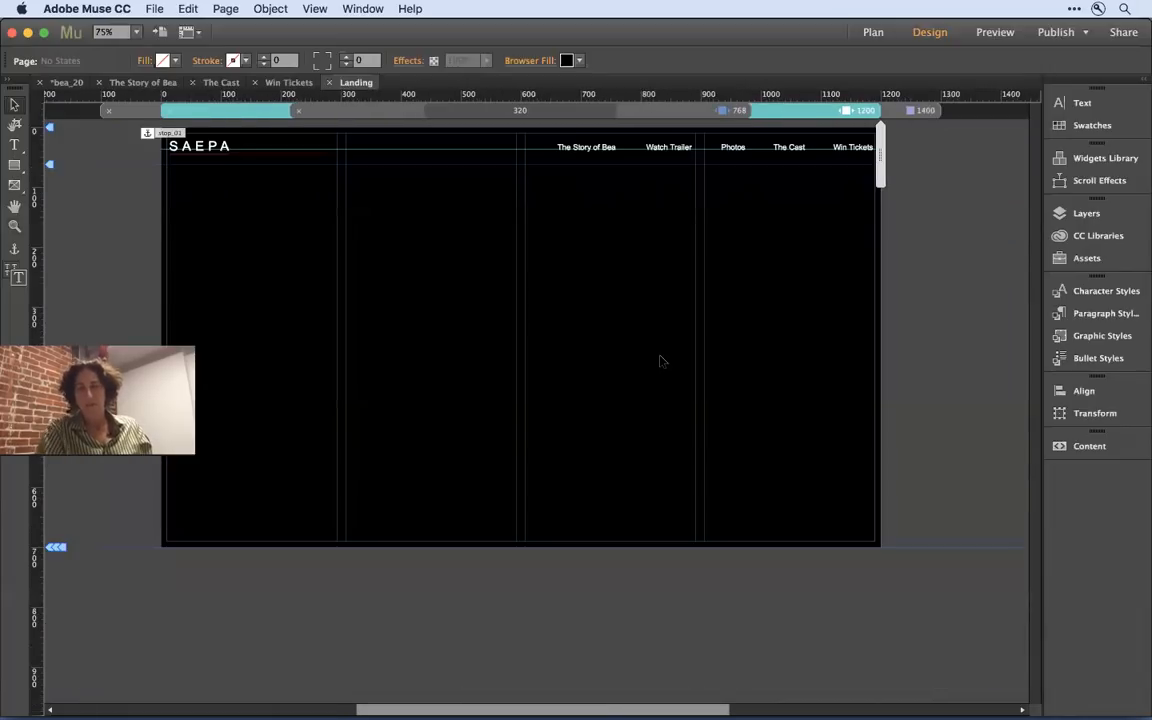
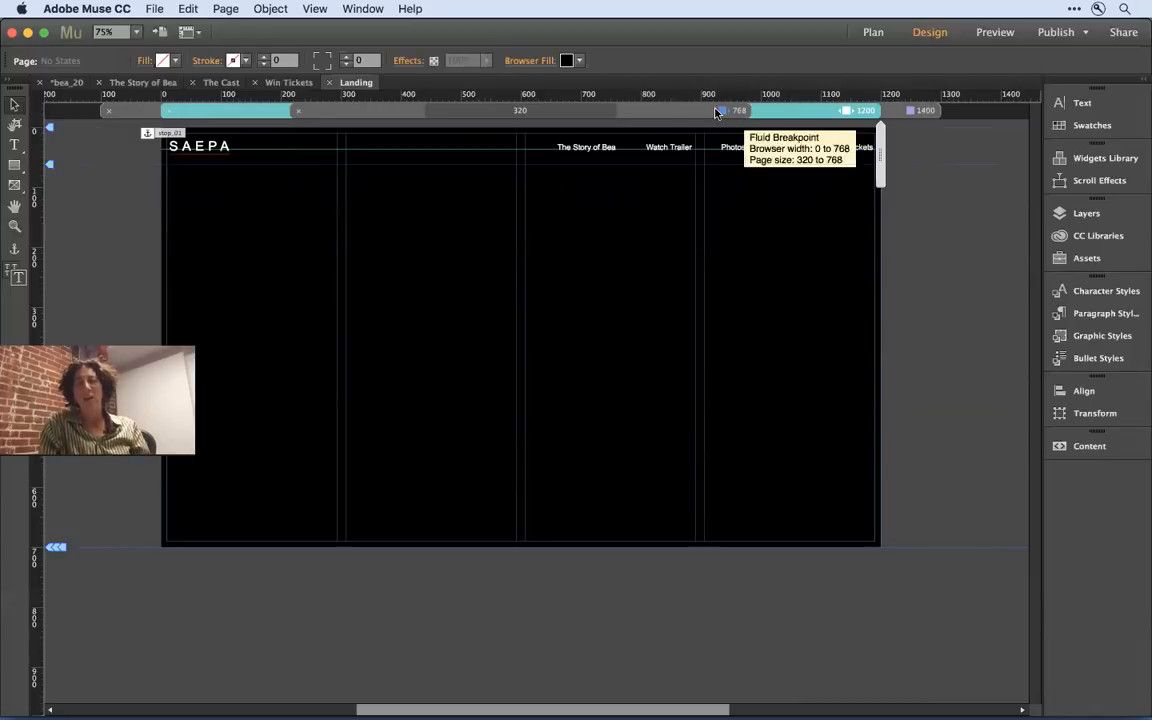
- View the Landing master at its 768 breakpoint and the Win Tickets page at its 1400 breakpoint
left_click(699, 111)
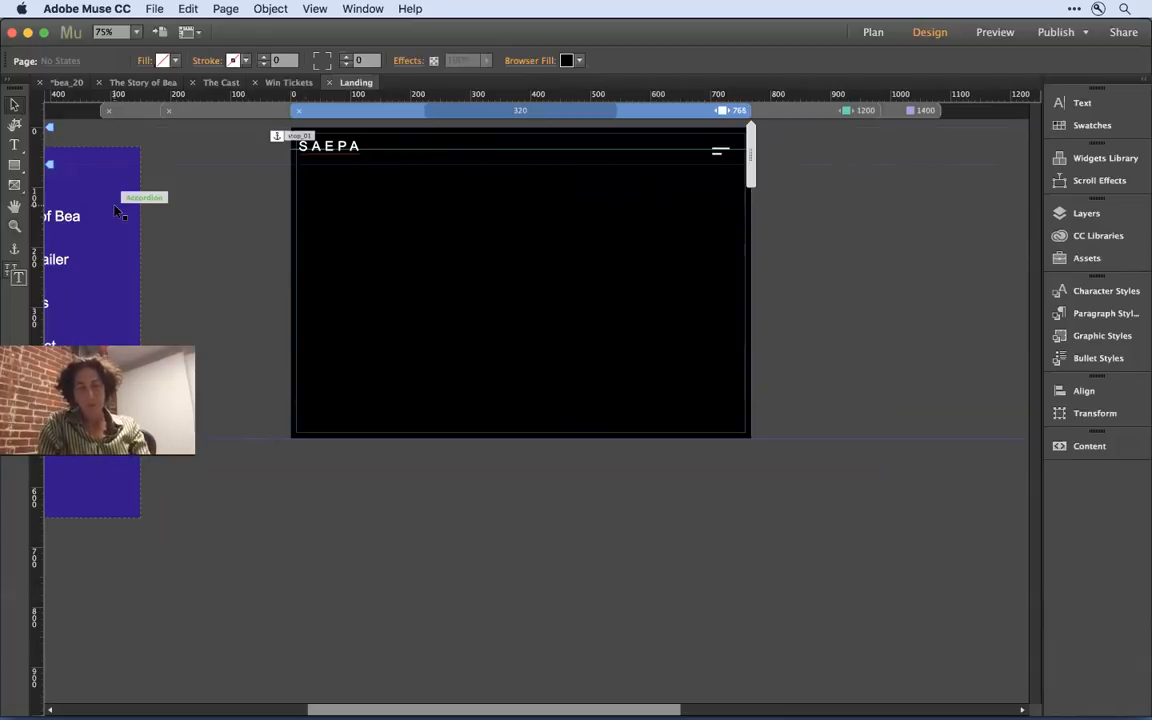
left_click(295, 85)
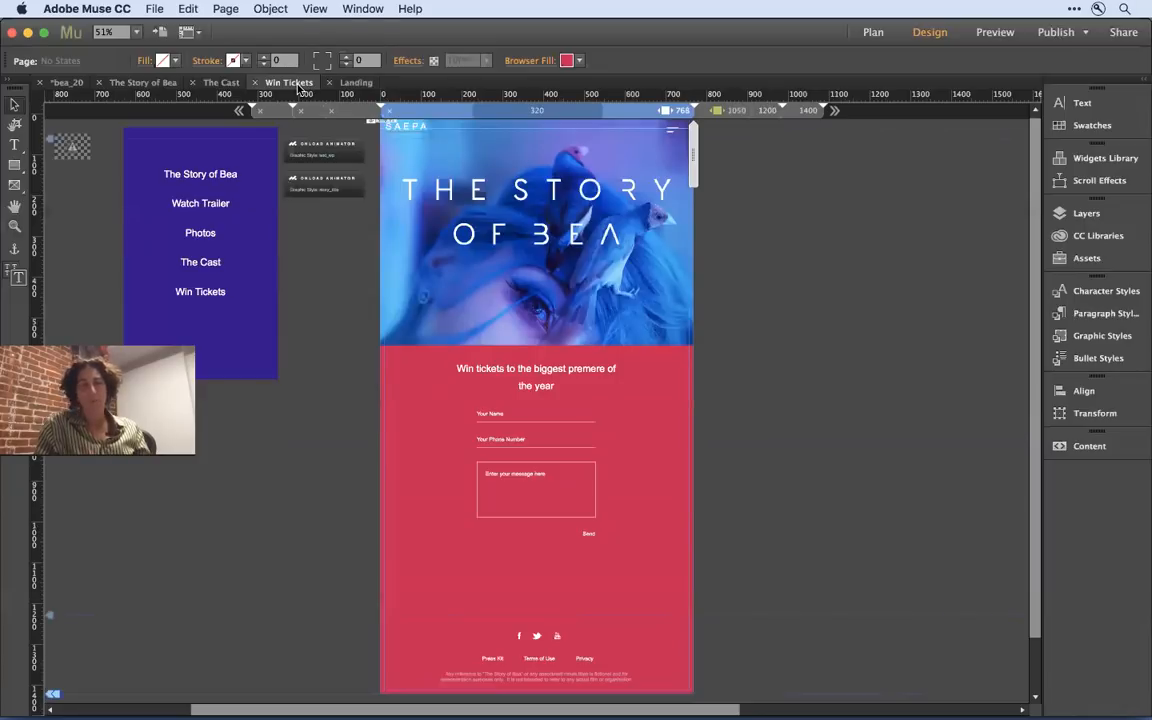
left_click(808, 111)
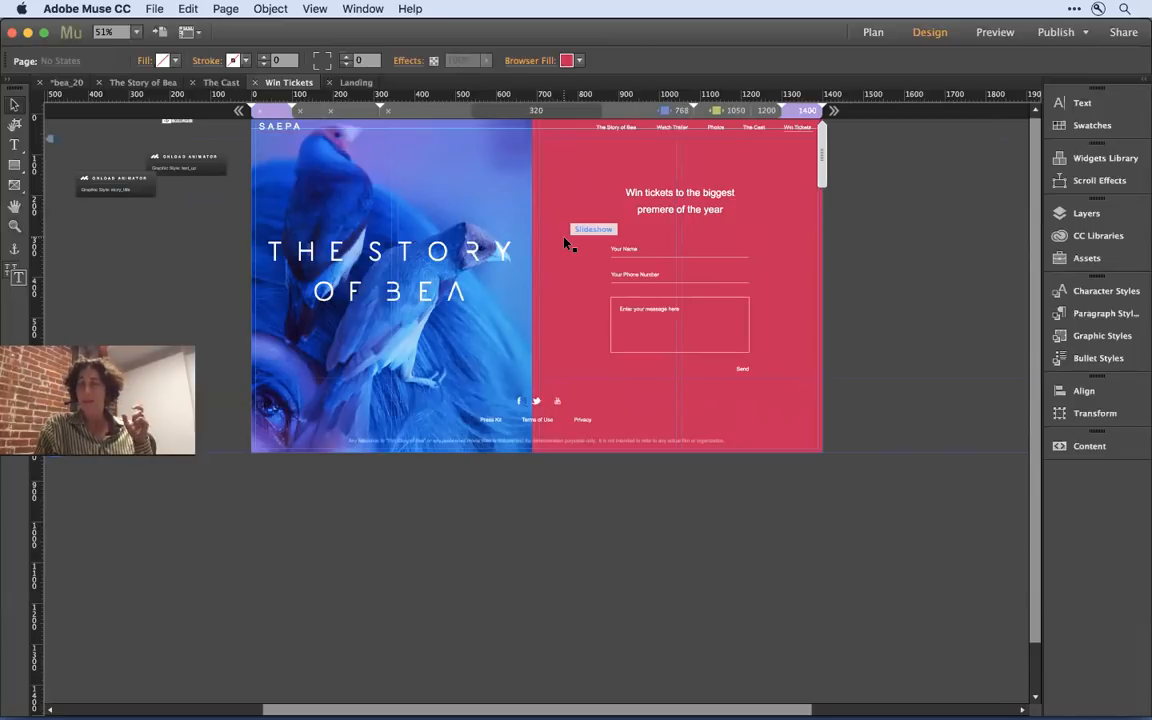
- Select the slideshow and its hero image on the Win Tickets page and show the page at 75% zoom
left_click(507, 209)
left_click(558, 168)
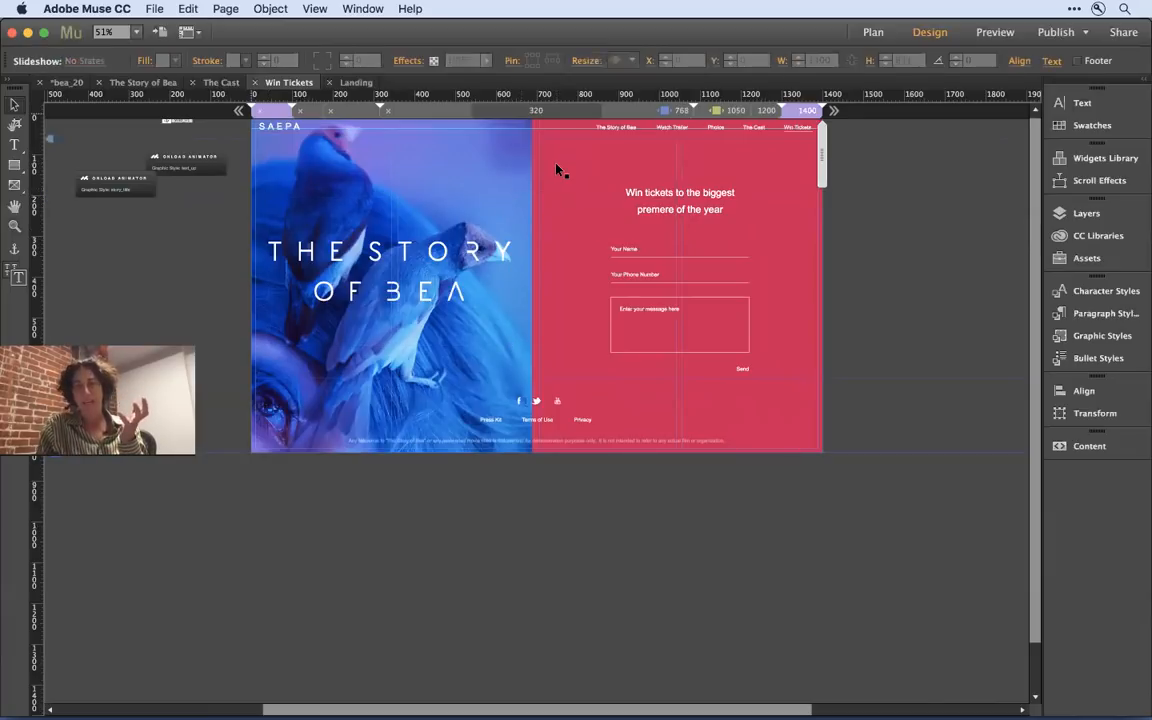
left_click(790, 162)
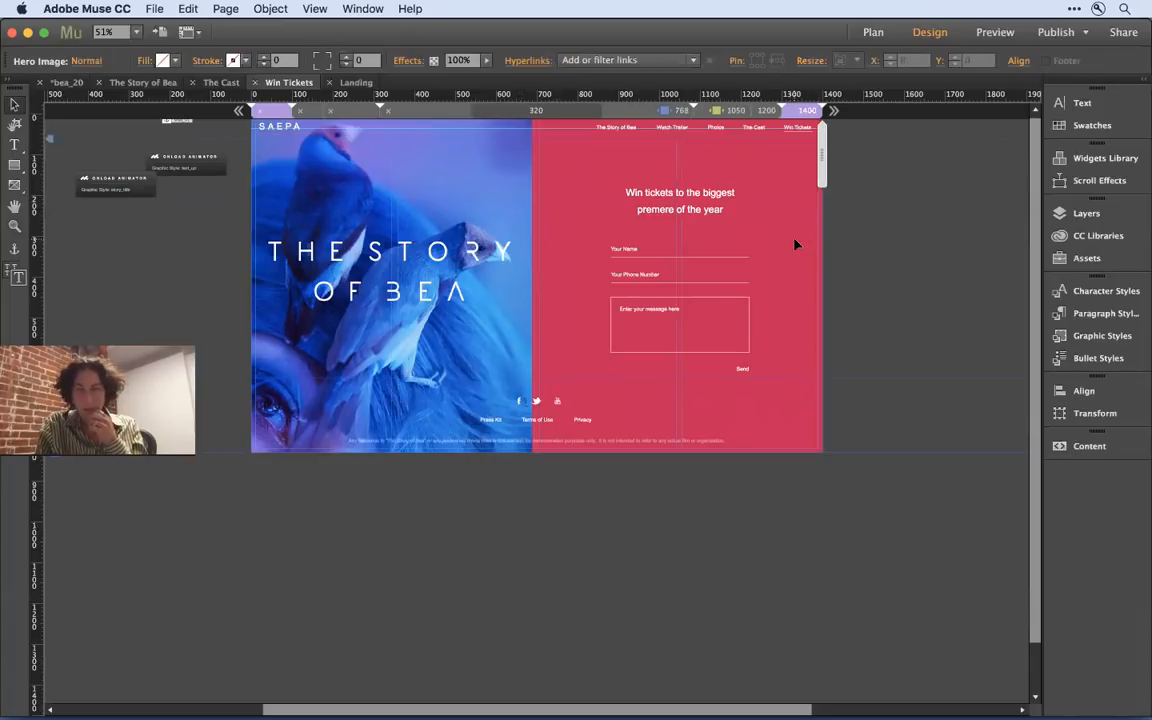
key("super+equal")
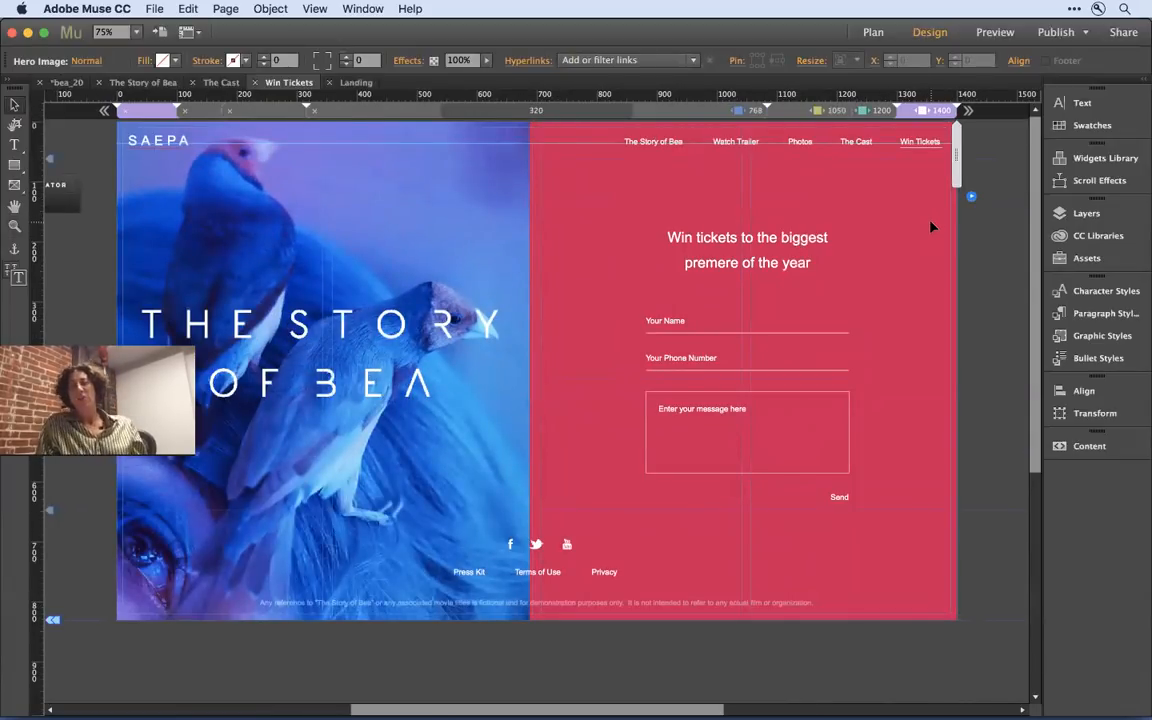
- Look up the Fullscreen slideshow in the widgets library and close the library
left_click(1107, 159)
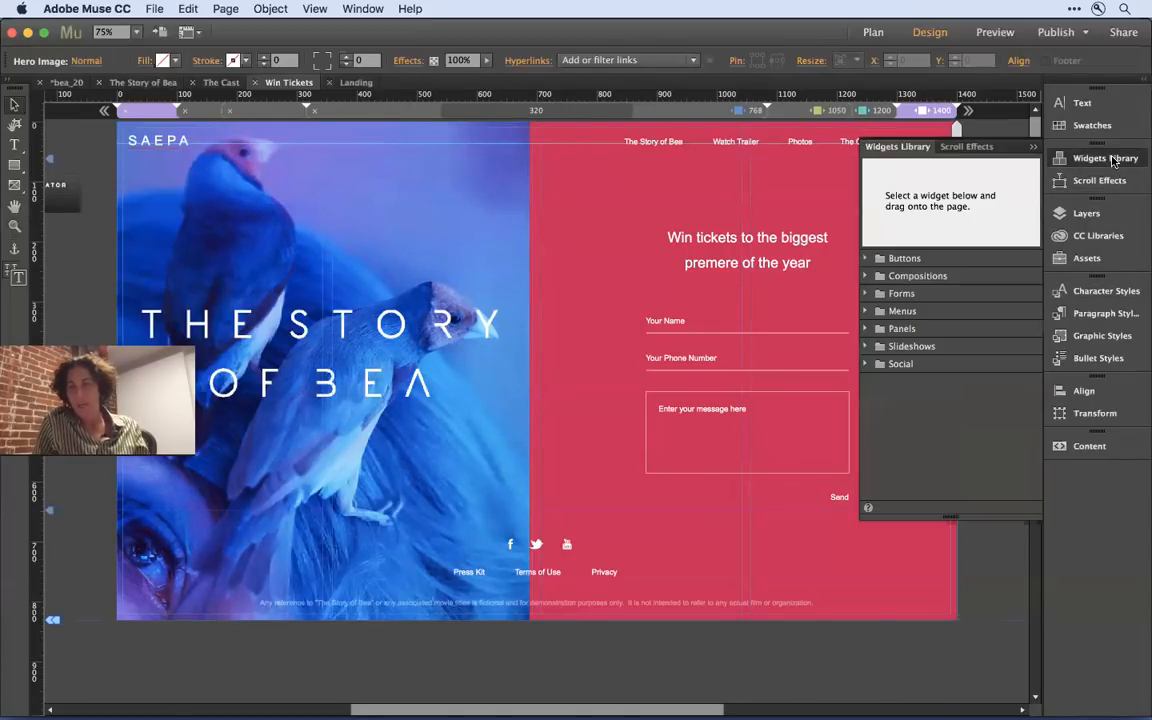
left_click(913, 348)
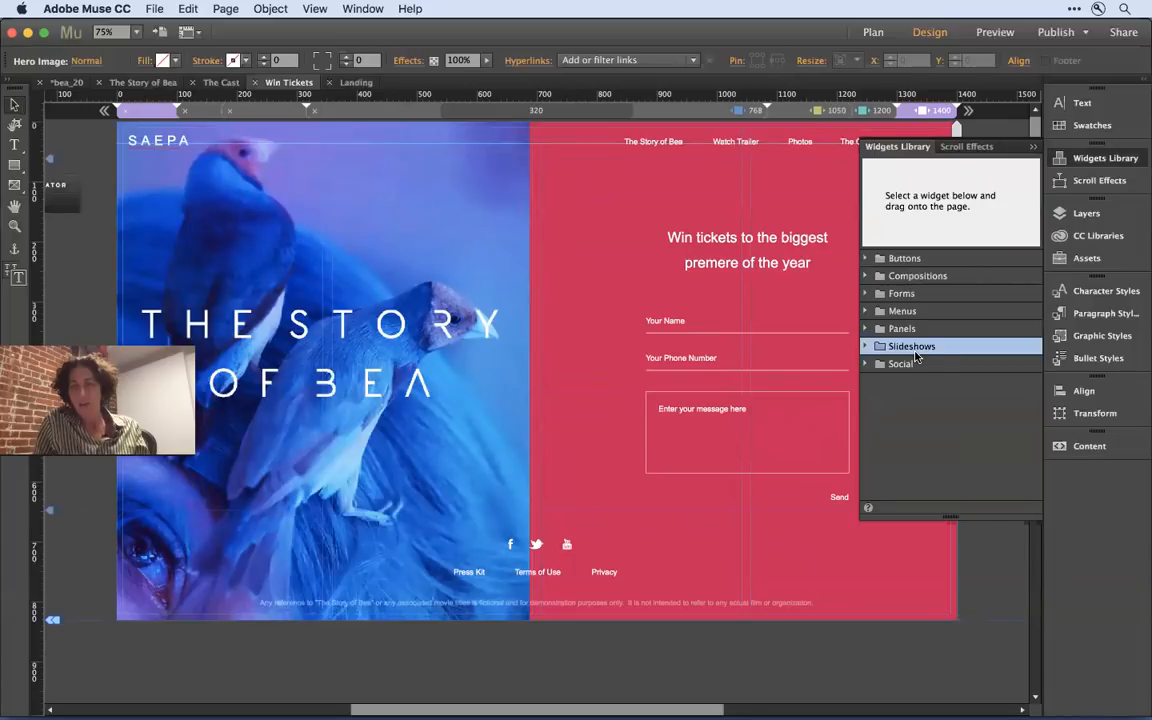
left_click(913, 347)
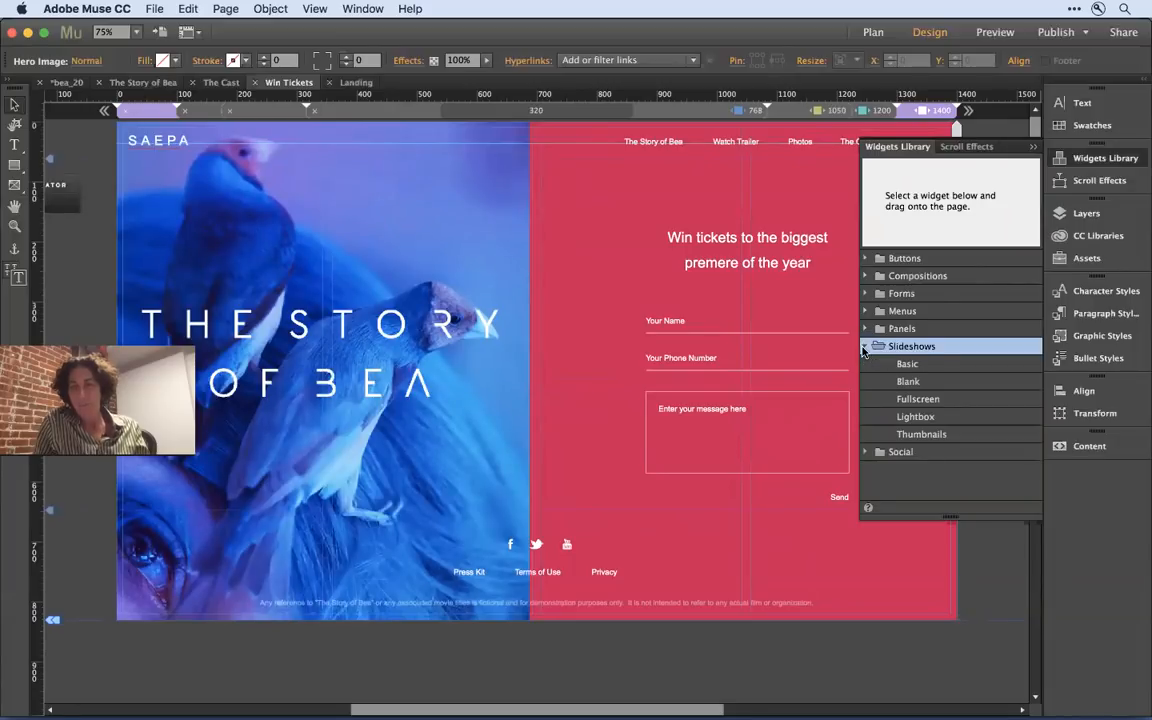
left_click(932, 400)
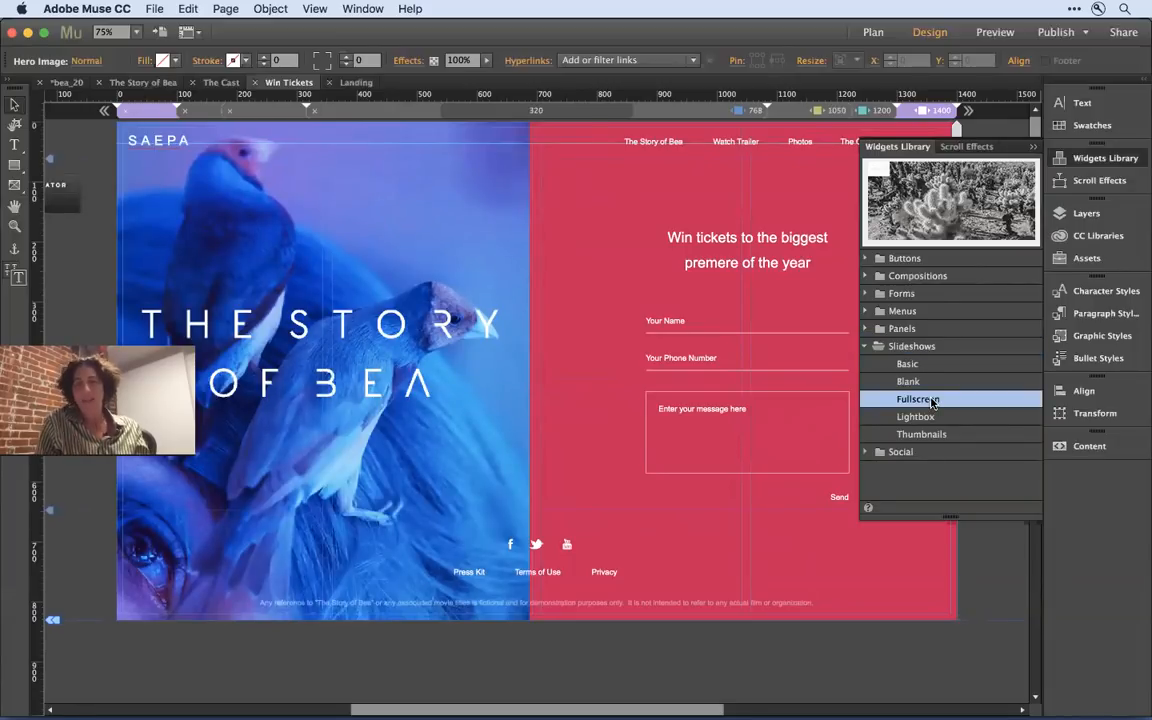
left_click(983, 557)
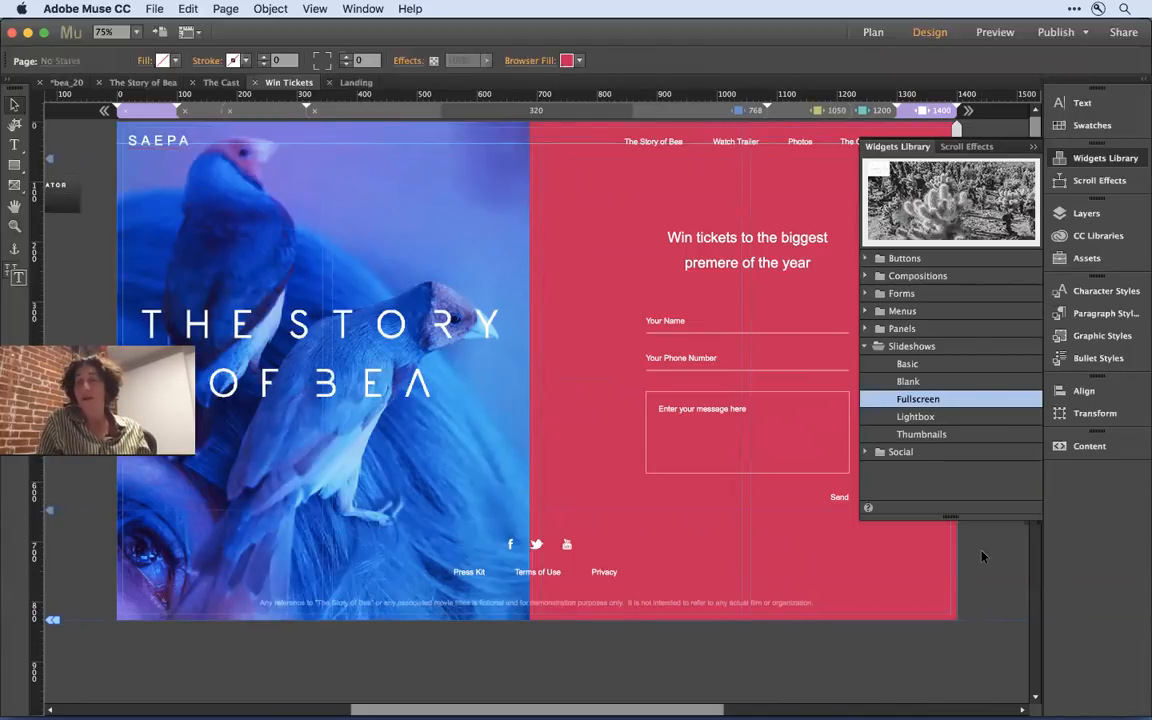
left_click(1034, 148)
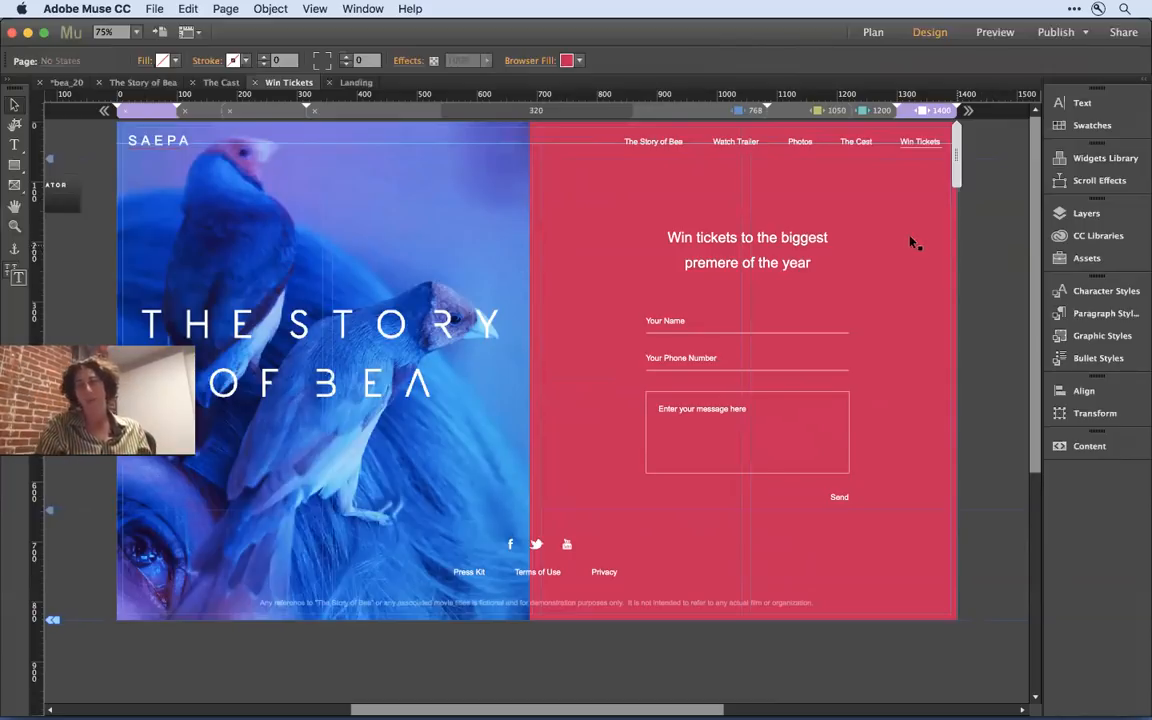
- Open the options of the page's fullscreen slideshow and switch its Thumbnails part on and off again
left_click(980, 213)
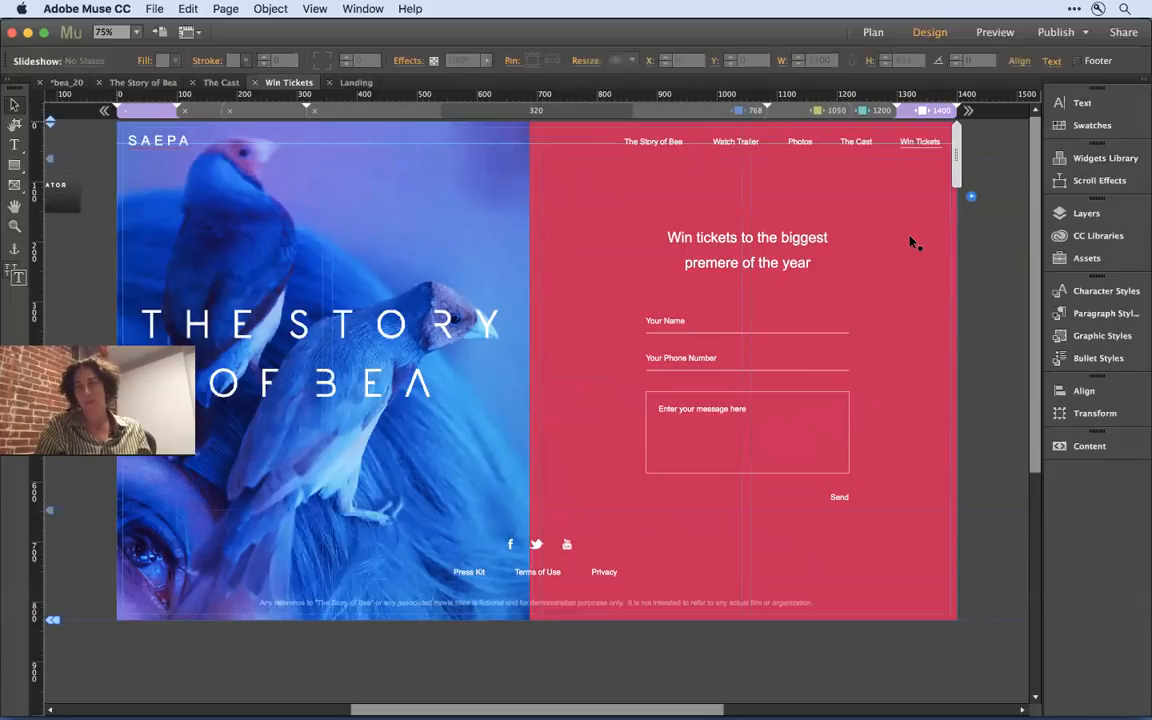
left_click(971, 197)
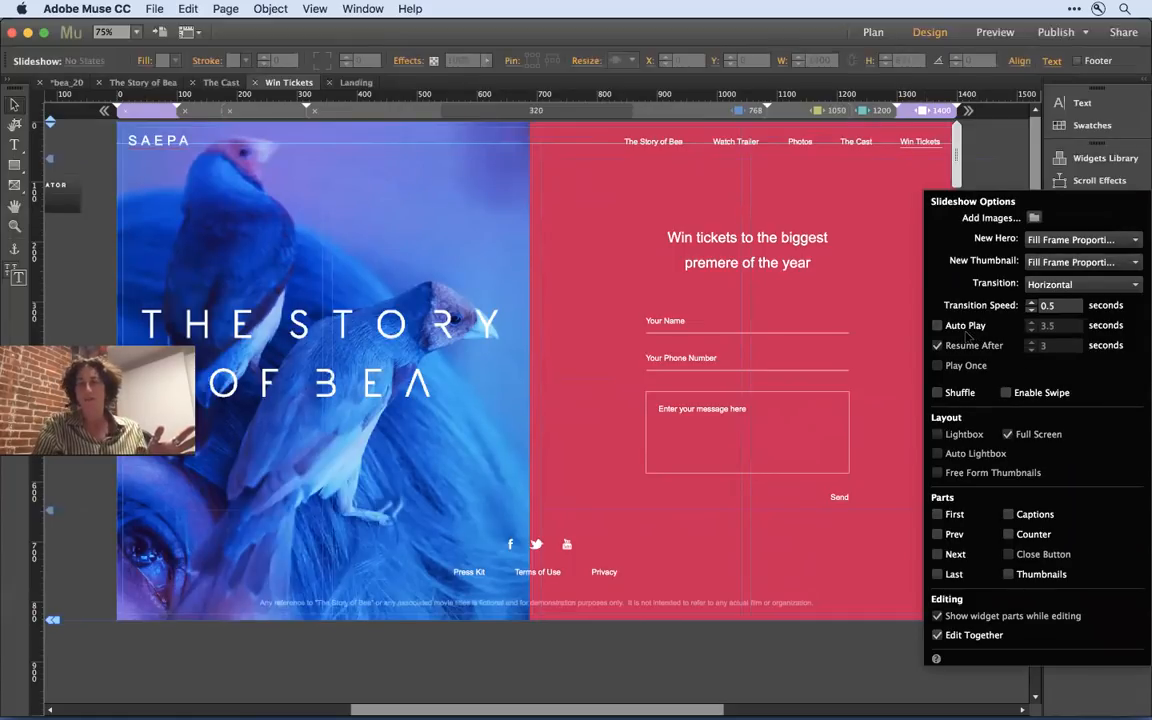
left_click(1009, 576)
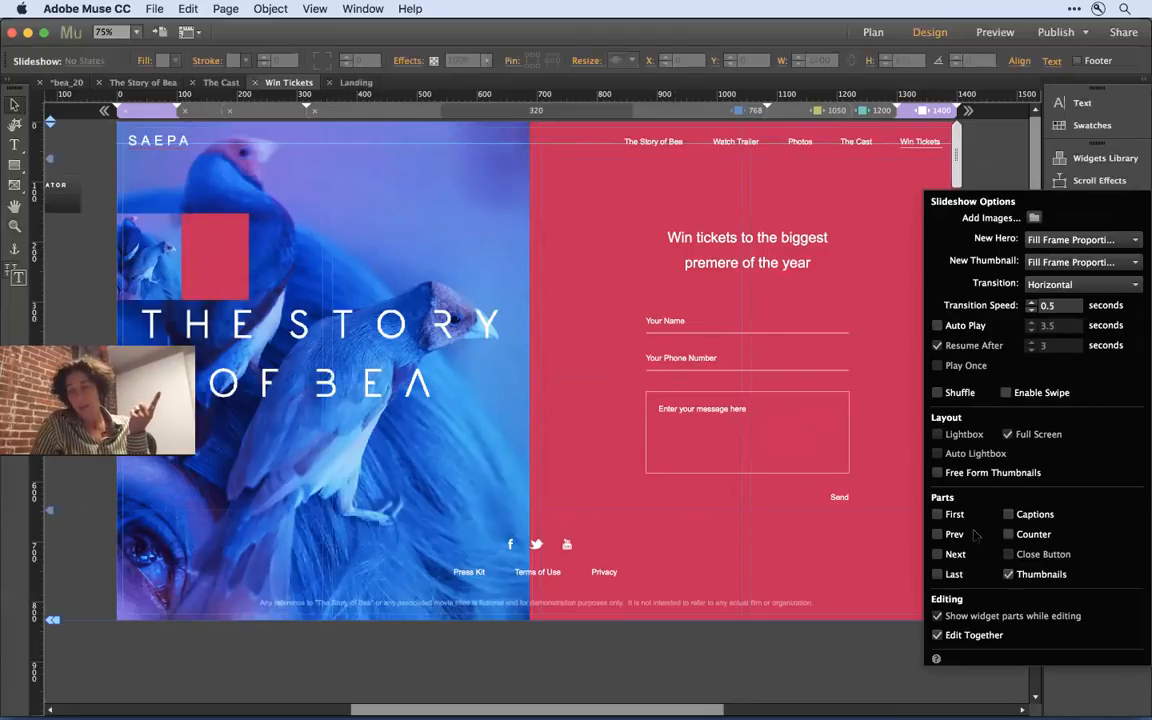
left_click(1009, 575)
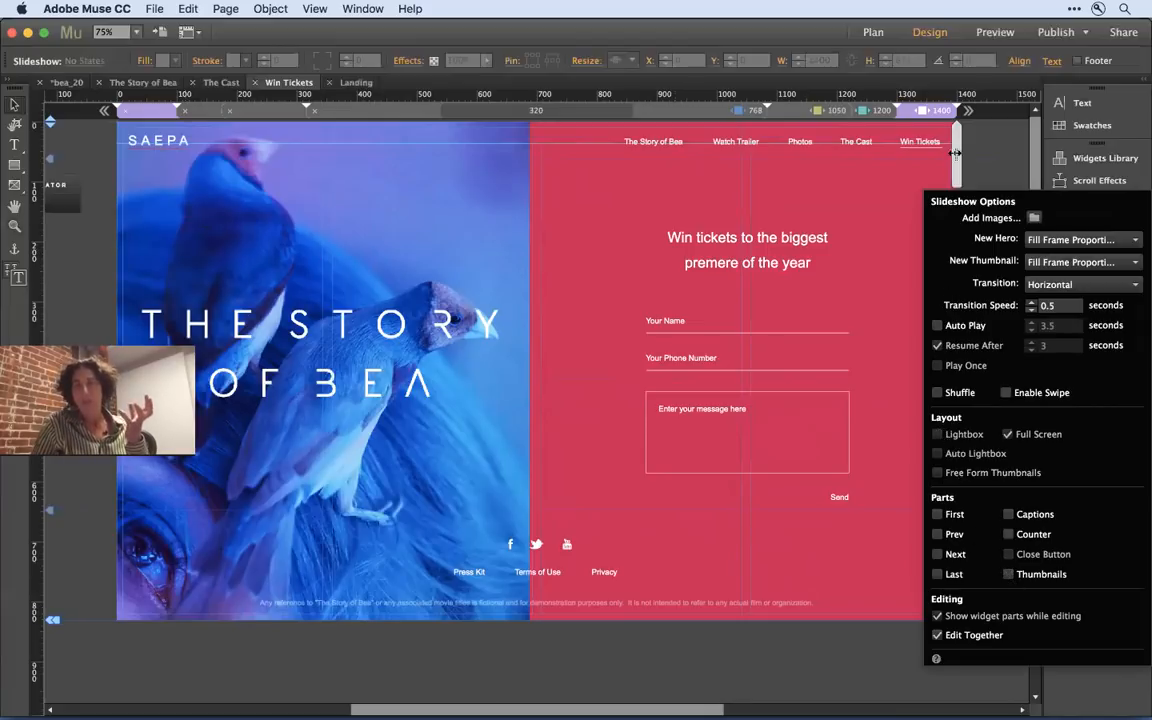
left_click(997, 156)
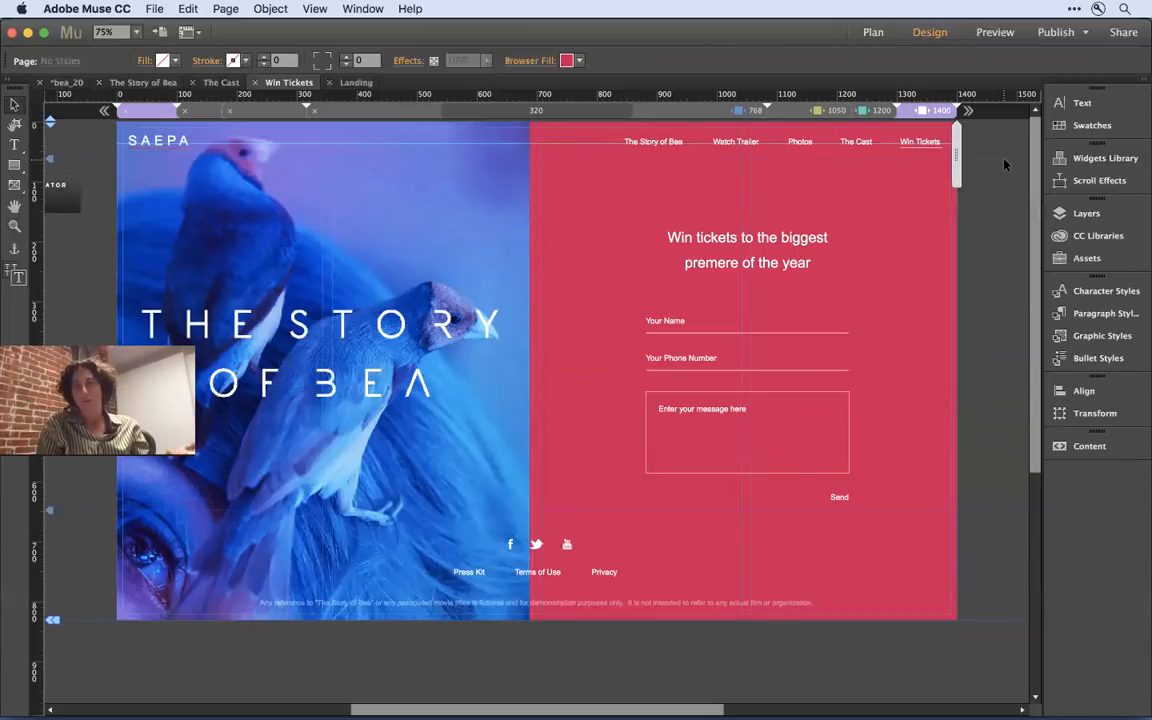
- Compare the Win Tickets layout at the 1200 and 1050 breakpoints
left_click(875, 110)
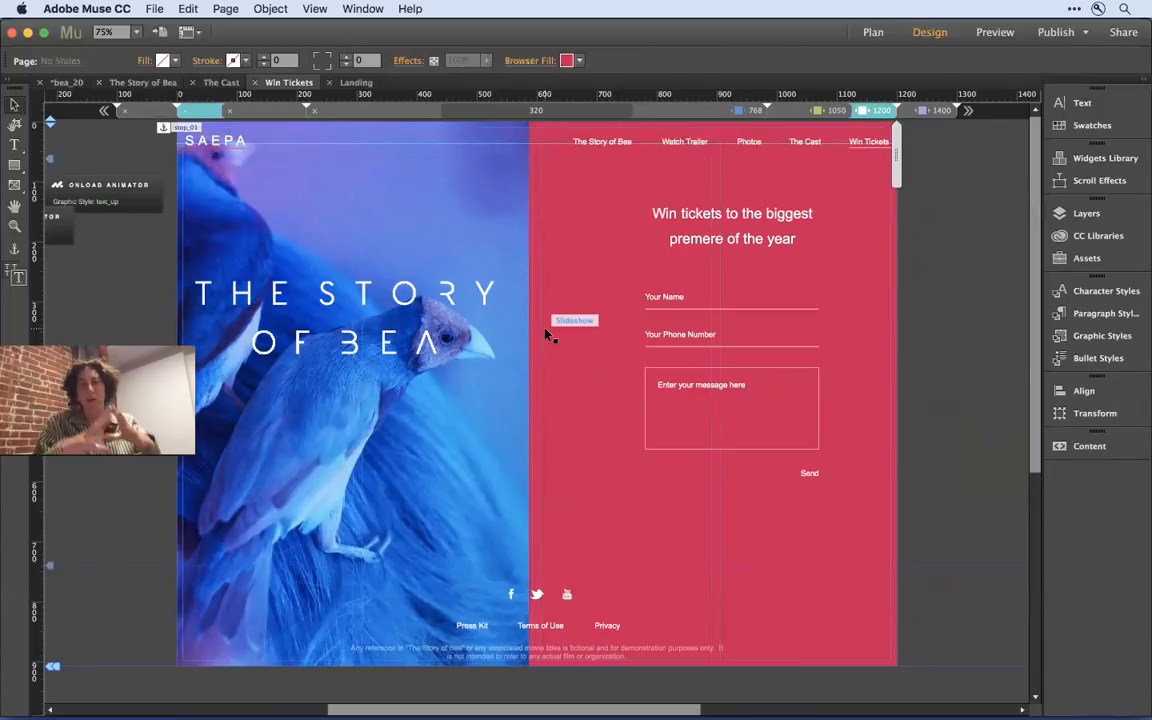
left_click_drag(547, 335, 532, 450)
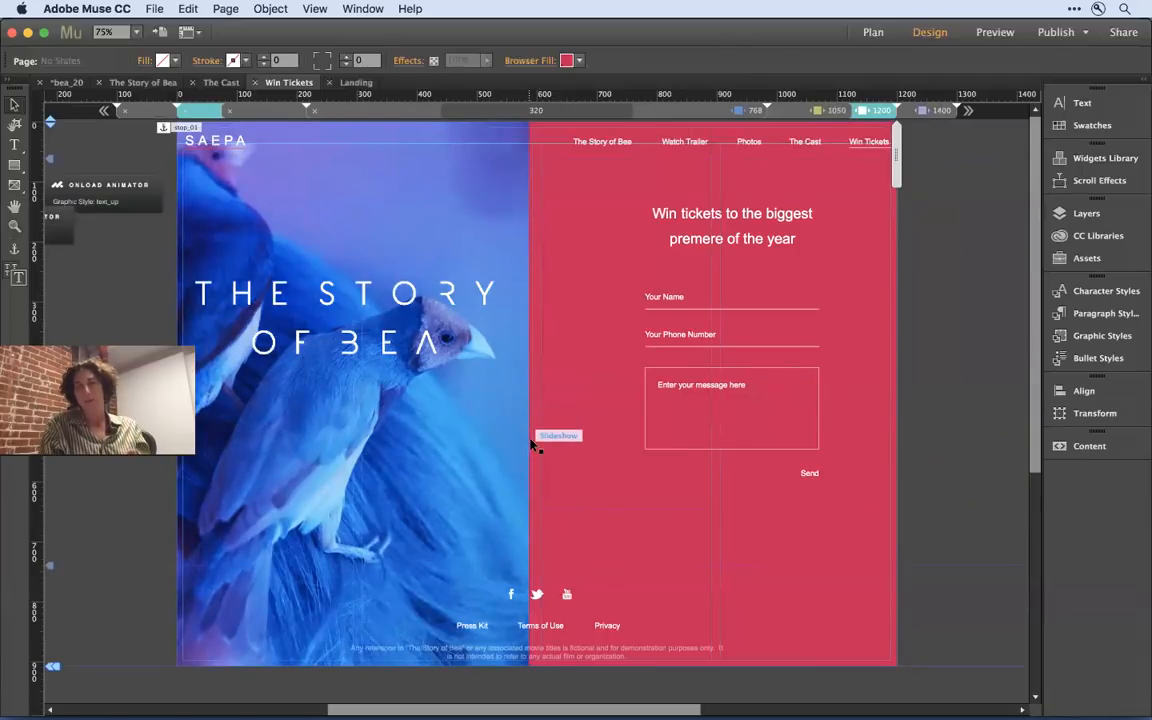
left_click(790, 110)
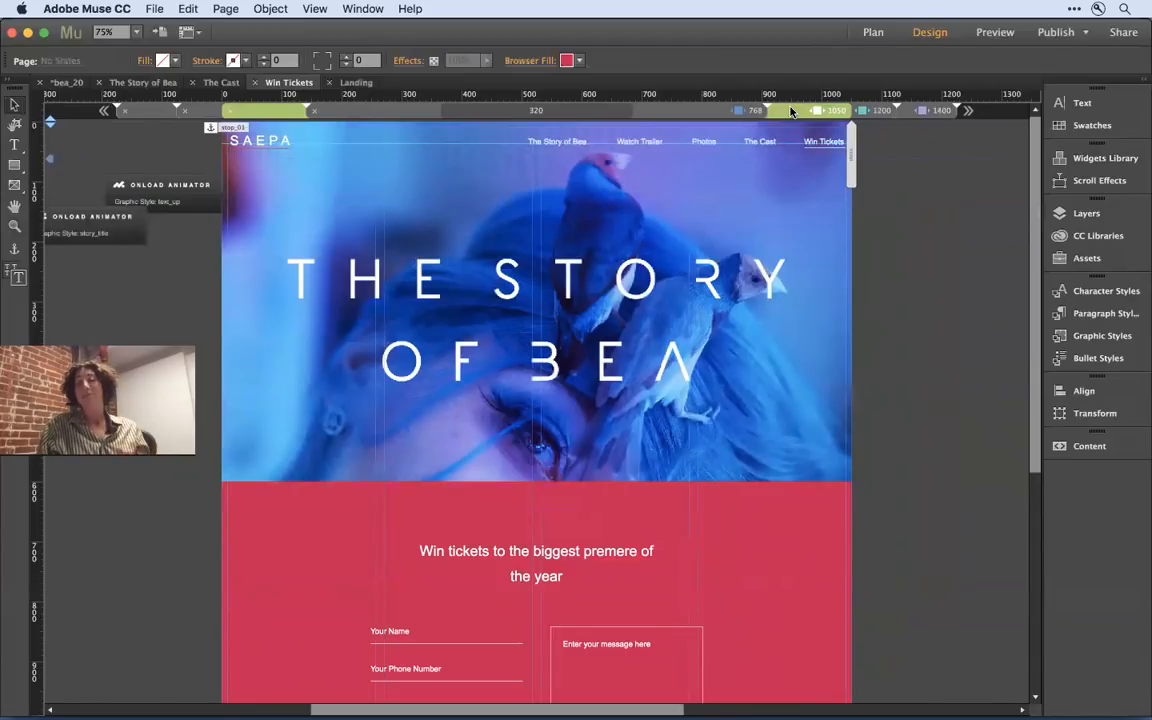
- Expand the page layer at the 1050 breakpoint and show the Slideshow briefly before hiding it again
left_click(1087, 215)
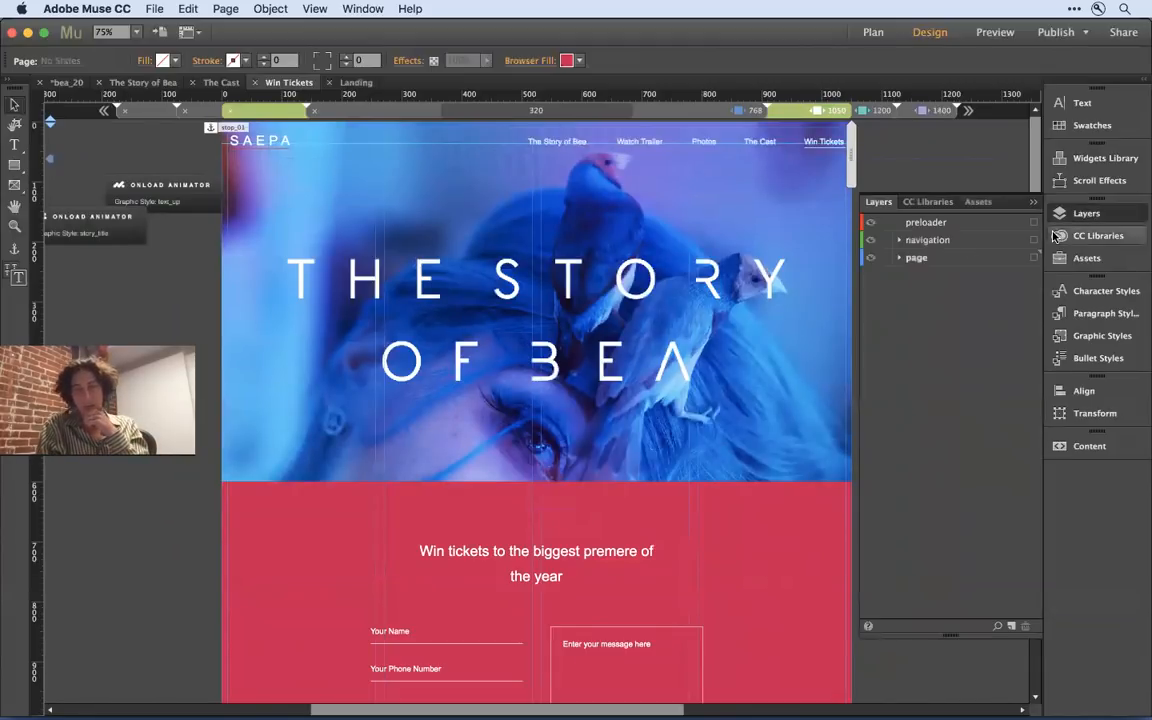
left_click(900, 258)
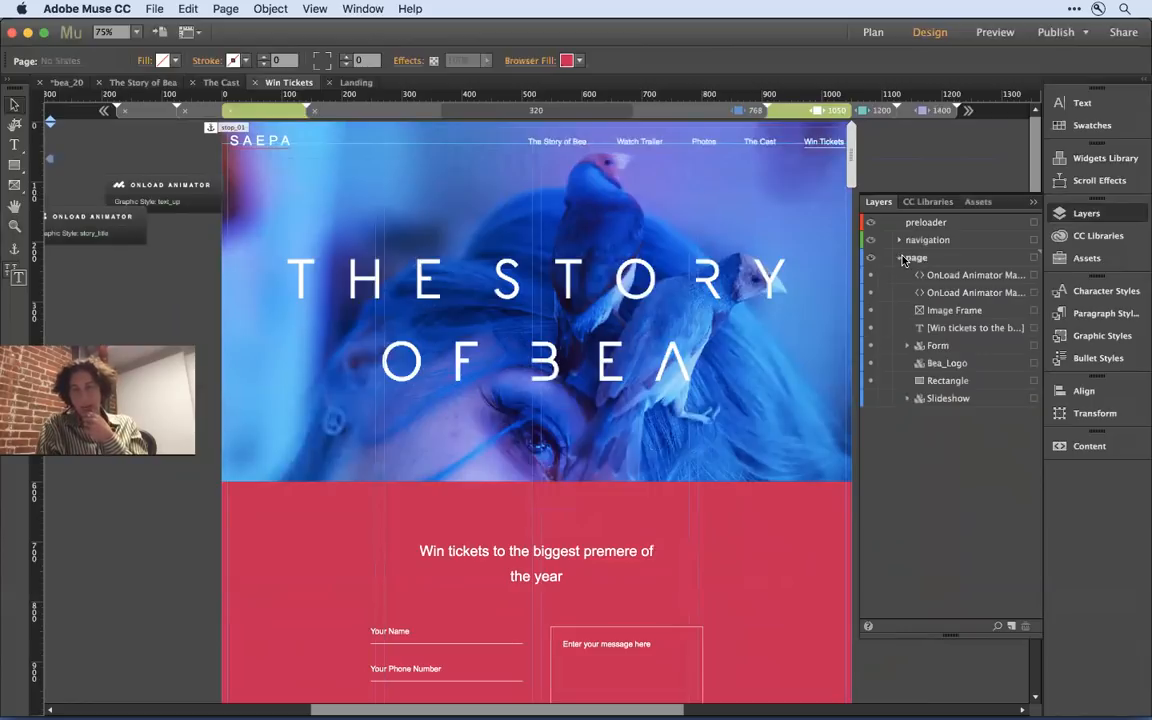
left_click(874, 400)
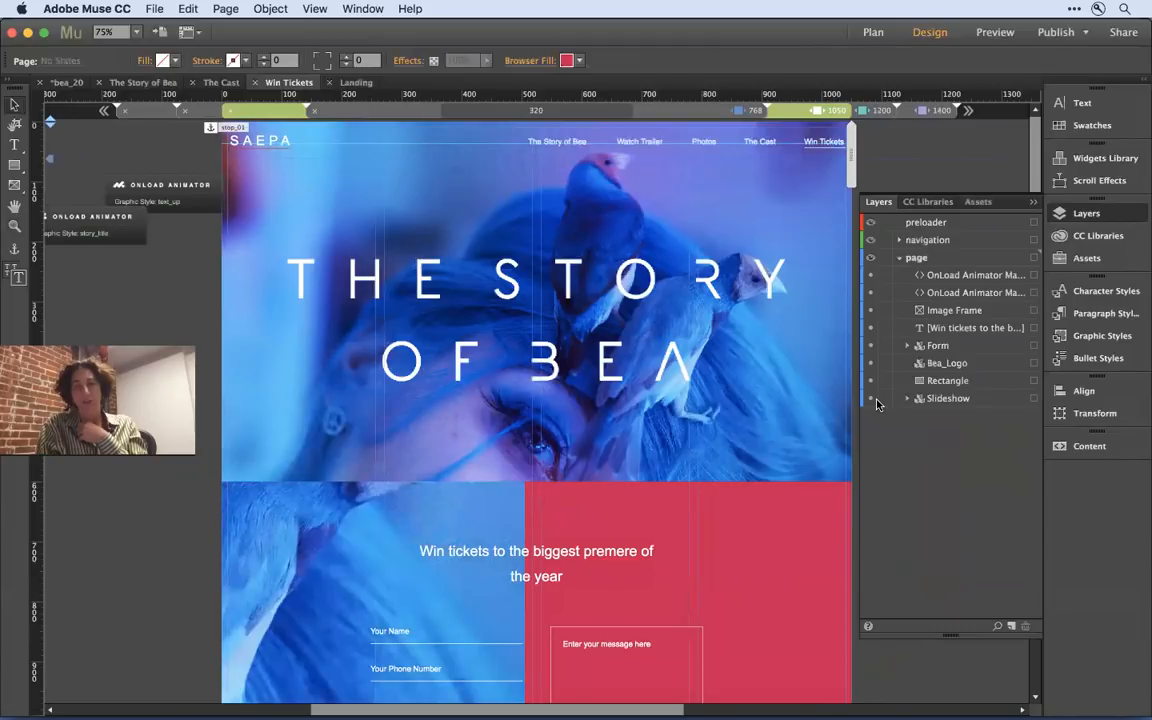
left_click(874, 400)
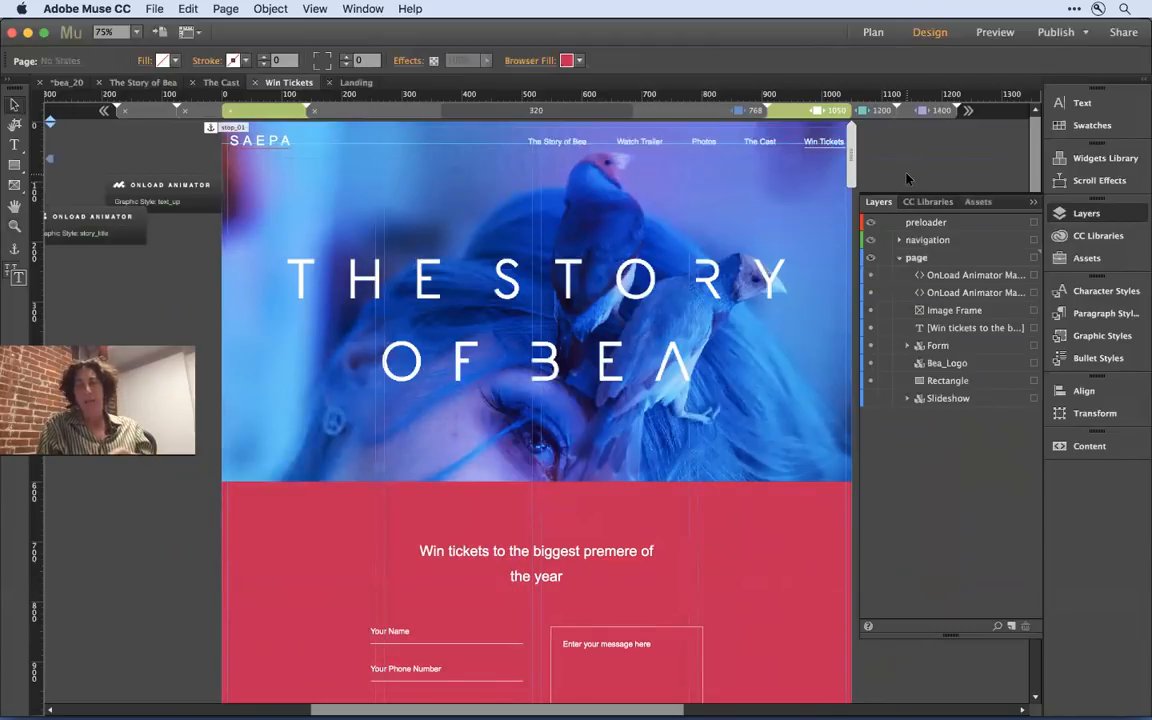
- Select the title image rectangle at the 1050 breakpoint and examine its fill image, fitting and position settings
left_click(828, 233)
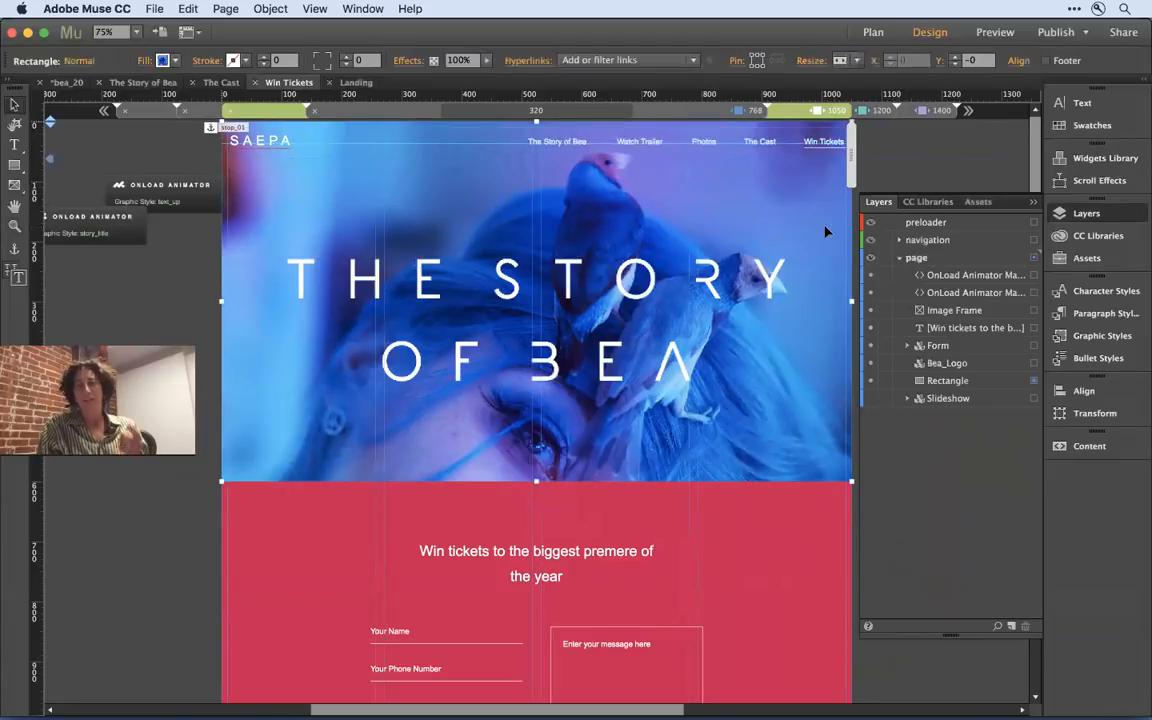
left_click(784, 518)
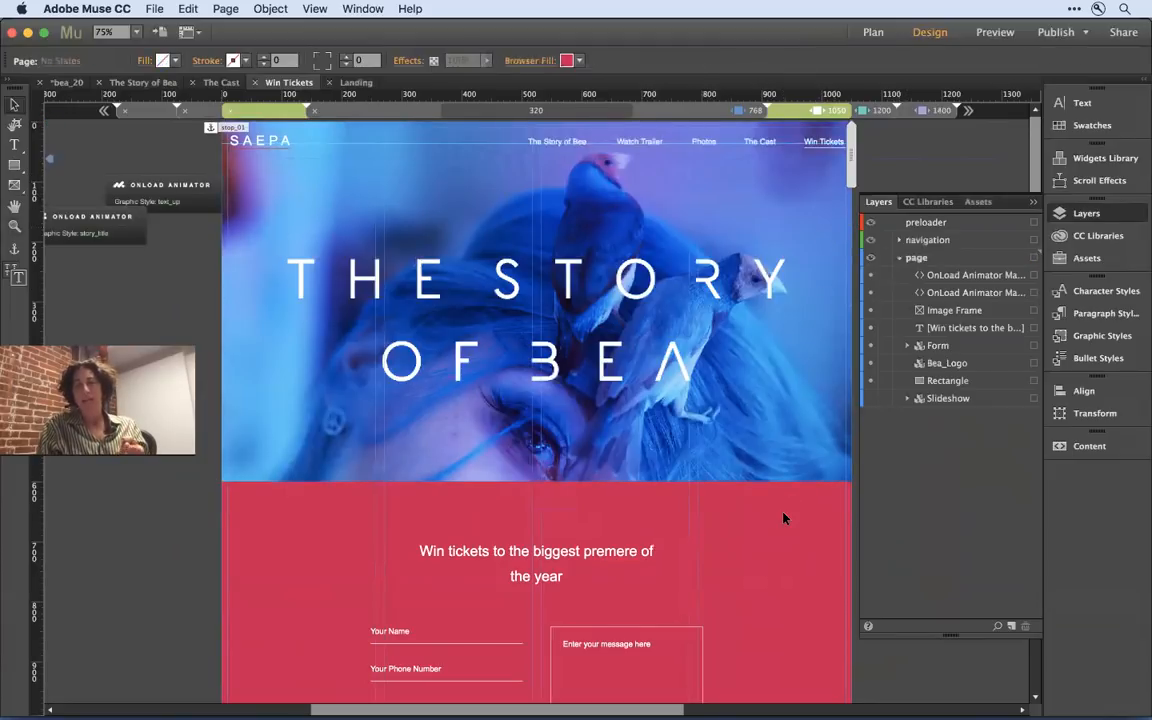
left_click(778, 388)
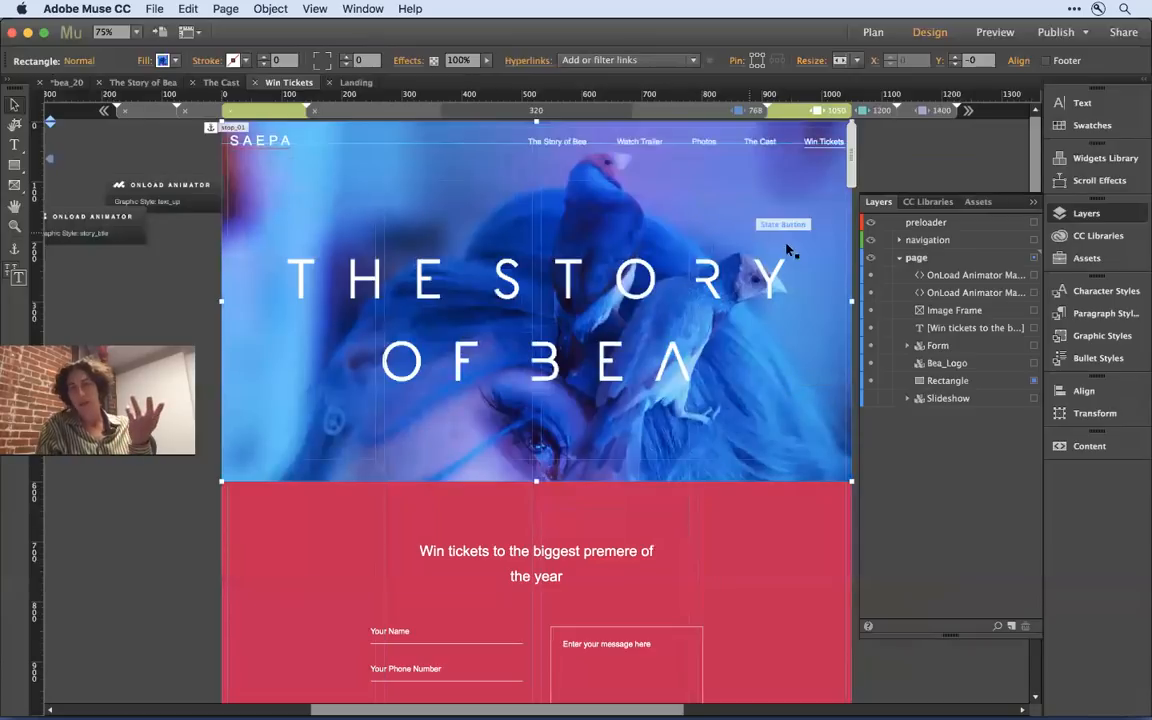
left_click(903, 156)
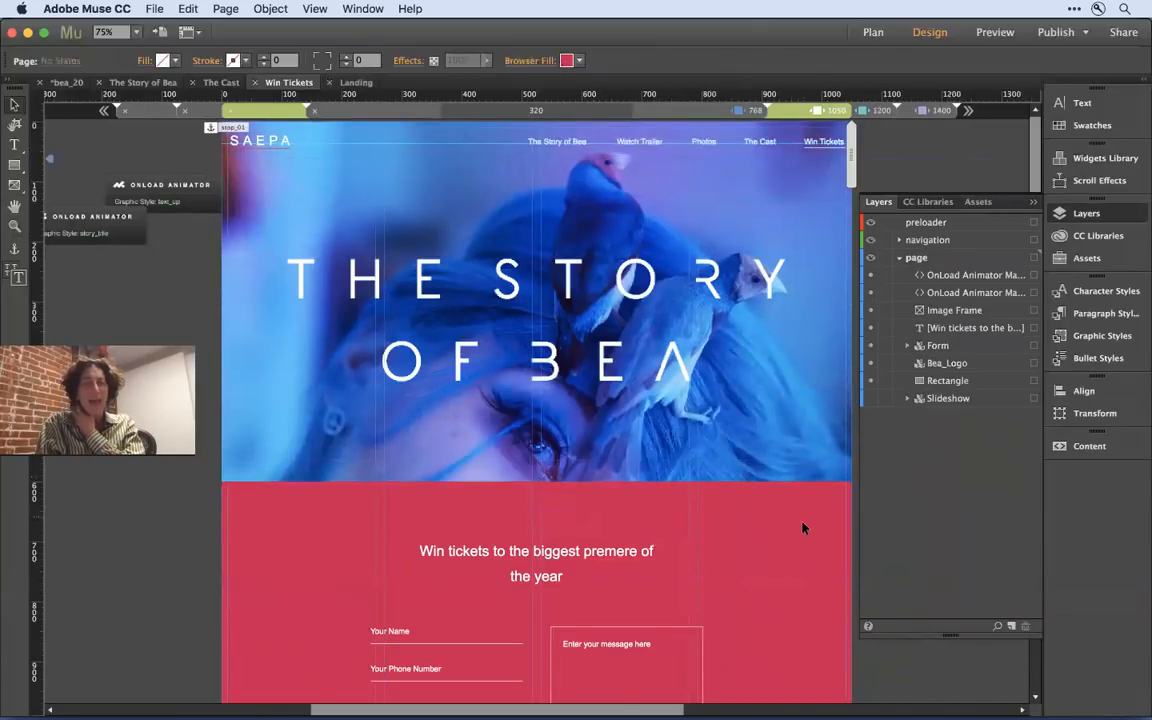
left_click(820, 270)
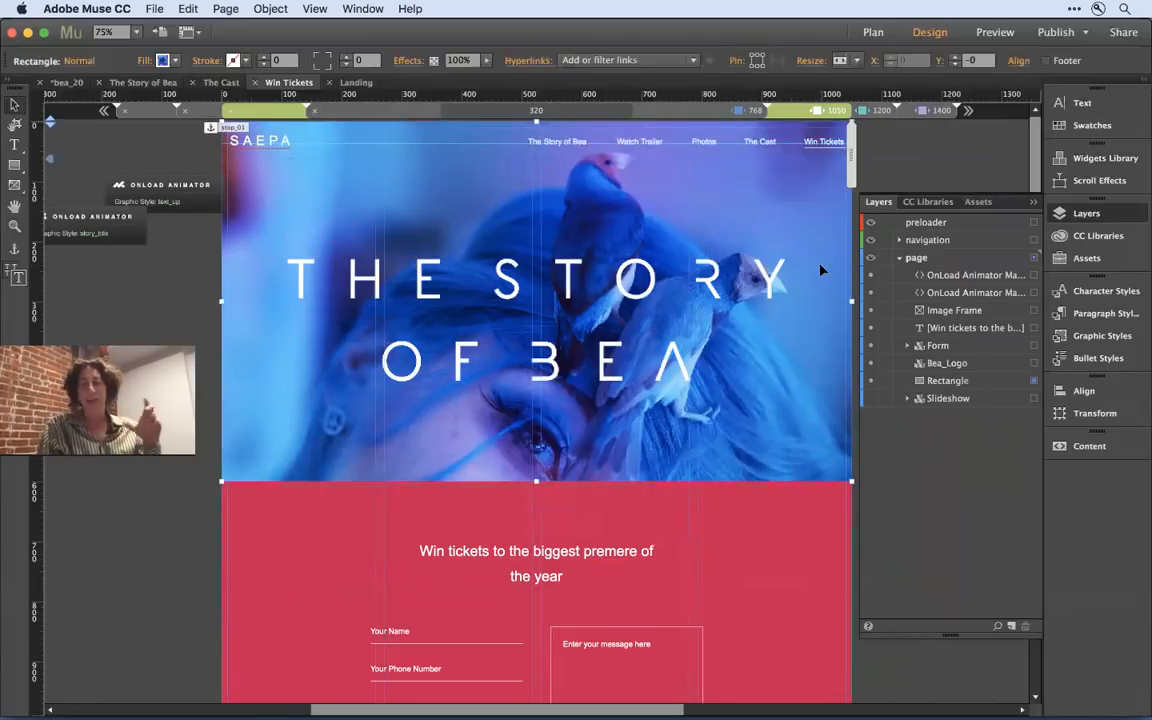
left_click(146, 63)
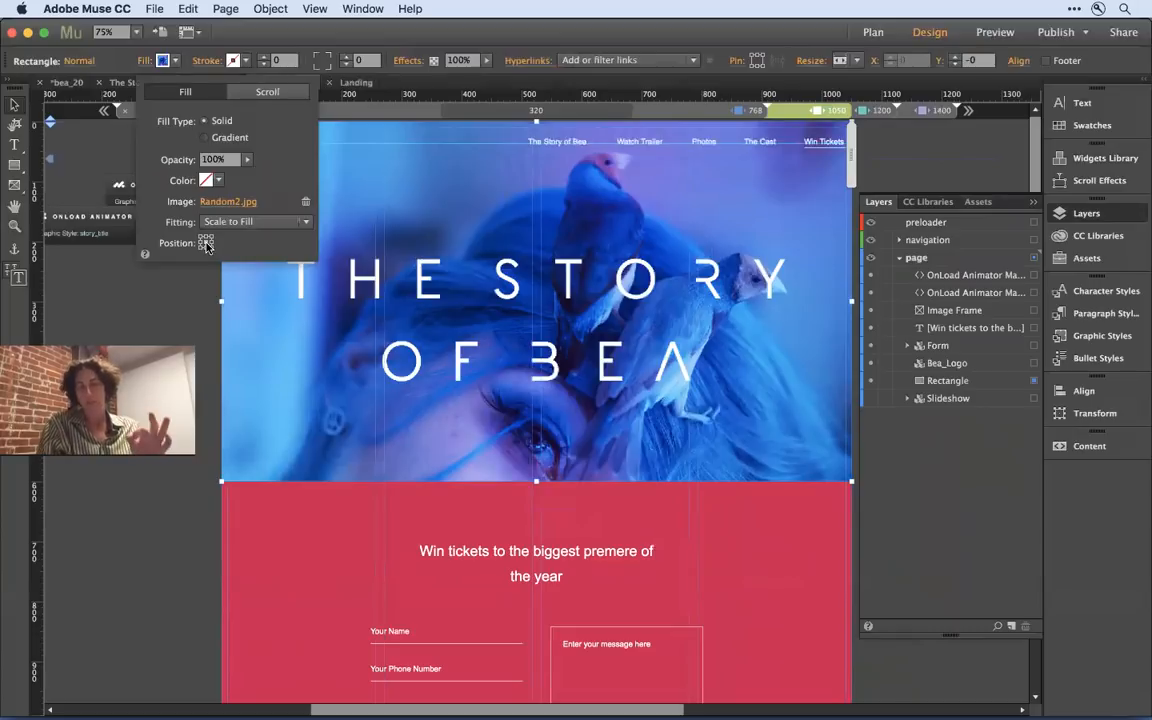
left_click(186, 315)
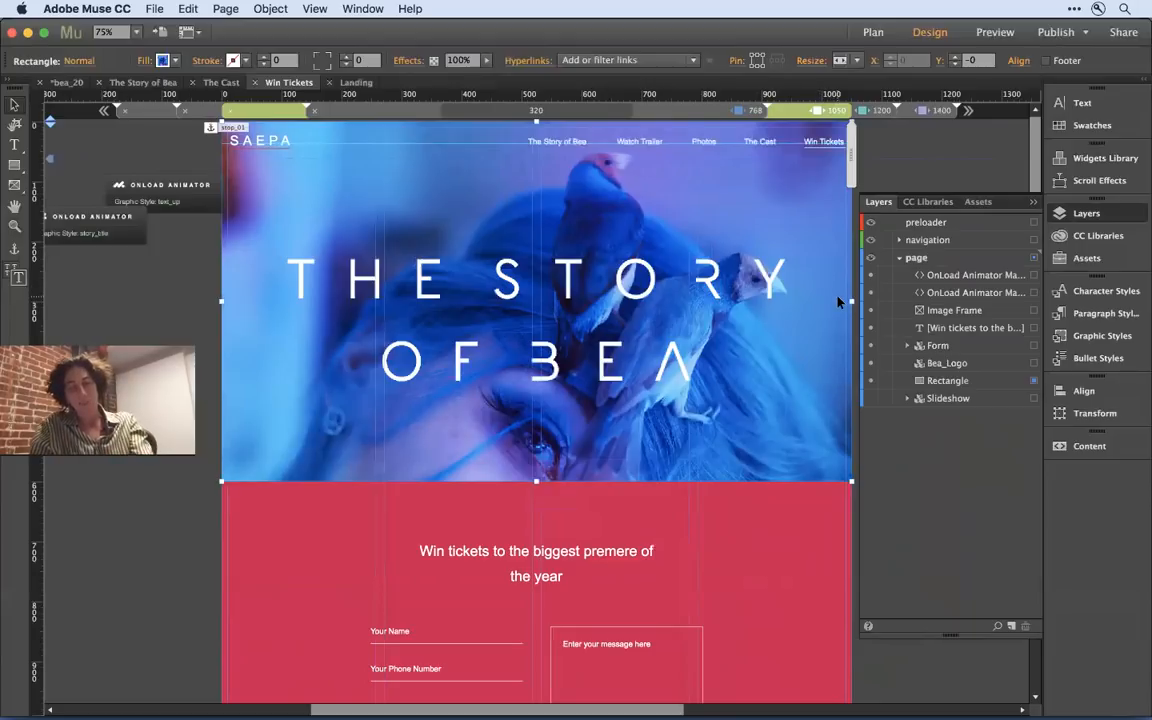
- Preview the Win Tickets page in the browser, make the window narrower and taller, and view the page down to its footer
key("super+shift+e")
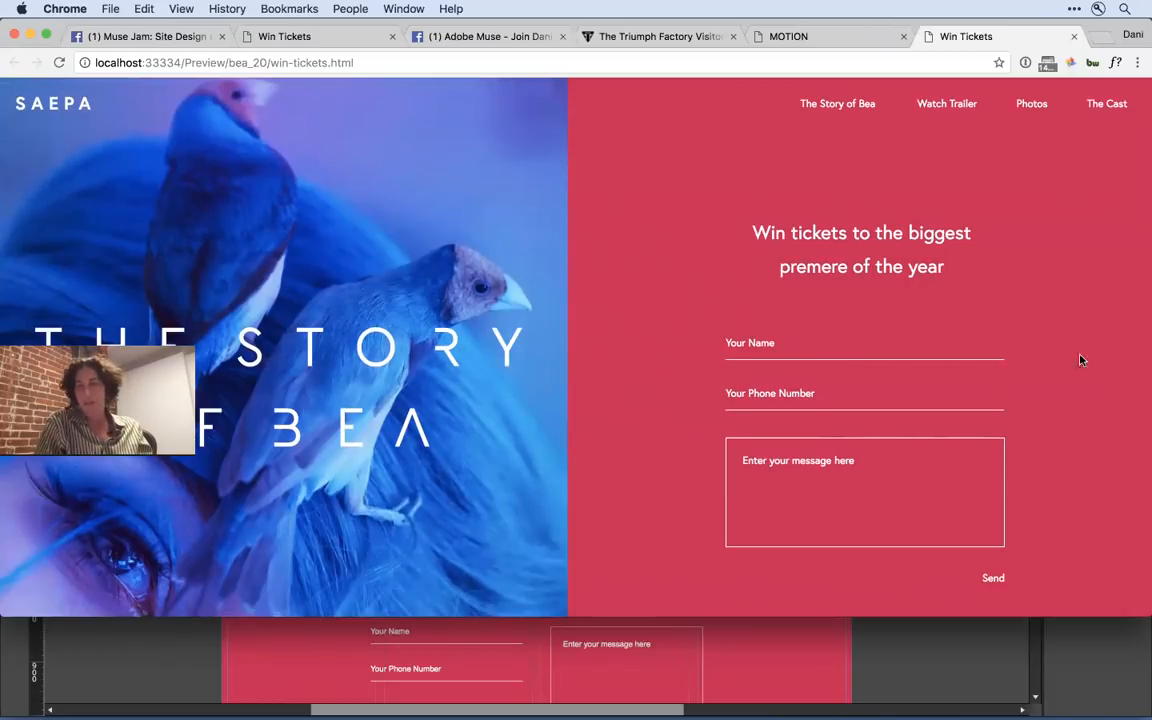
left_click_drag(1143, 339, 1007, 385)
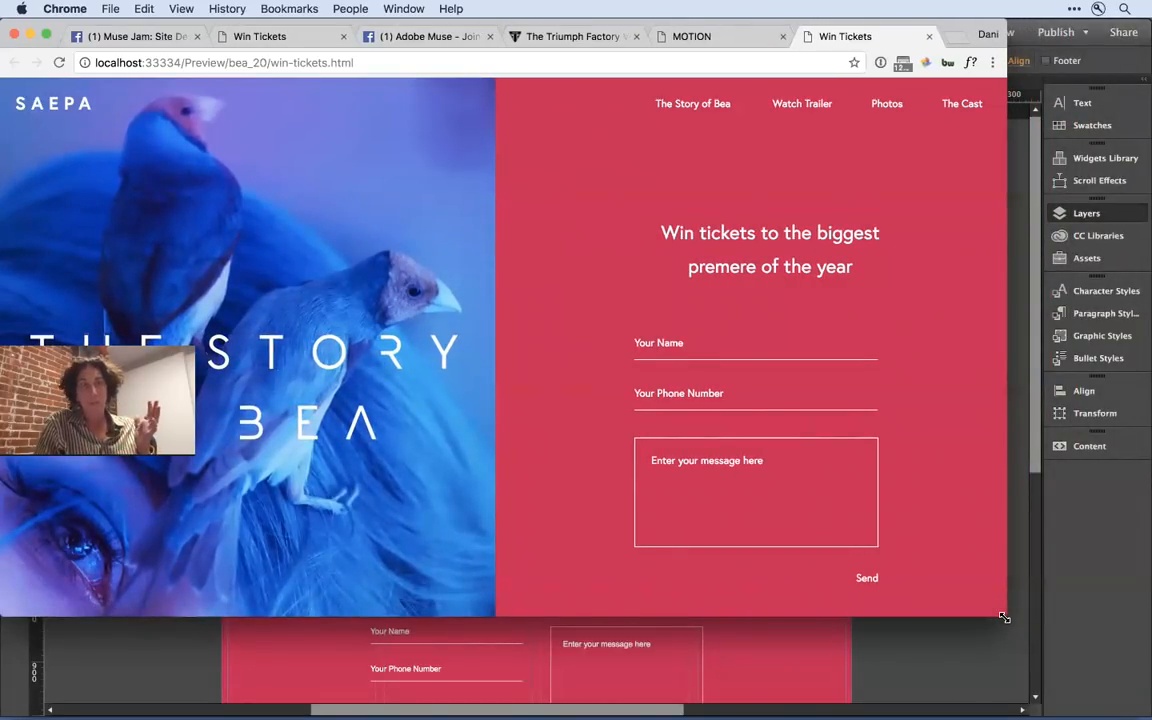
left_click_drag(1004, 618, 1005, 664)
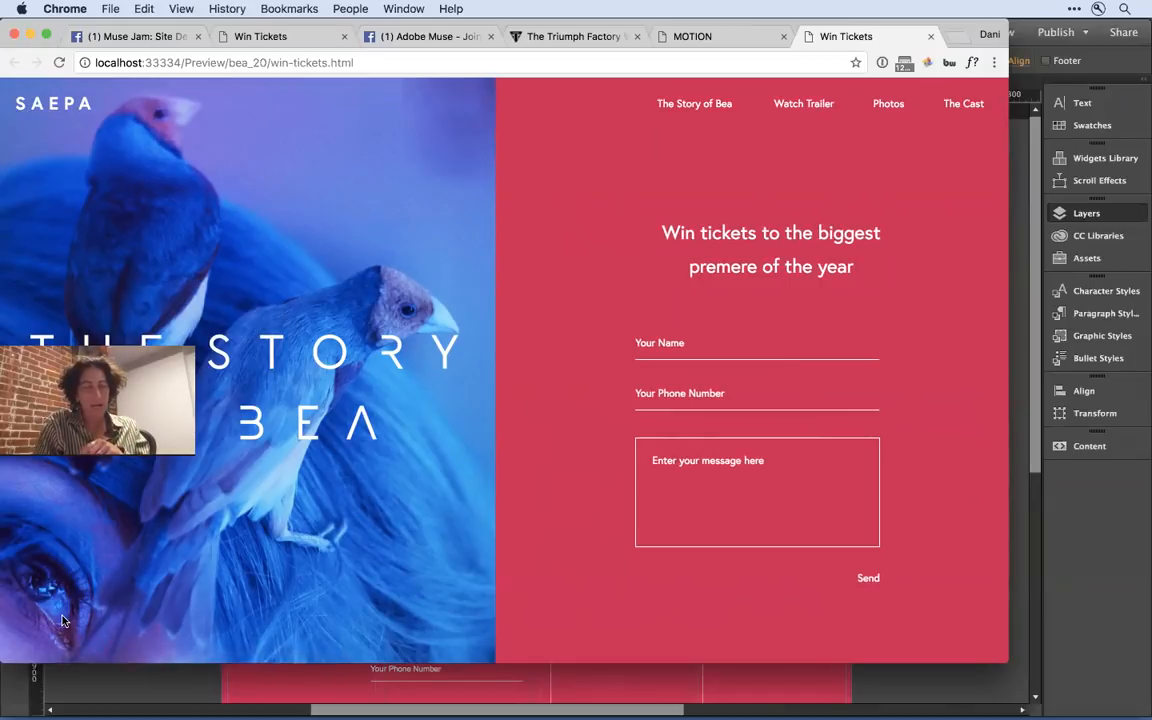
scroll(660, 619, "down", 5)
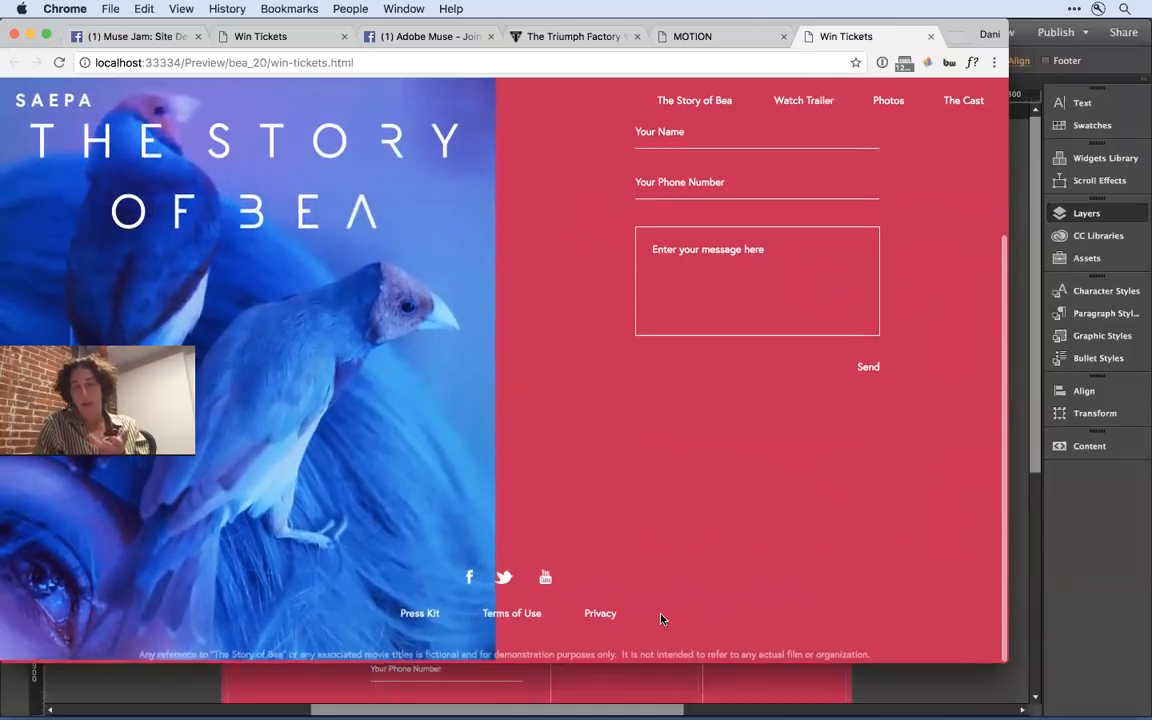
- Adjust the Win Tickets preview window, narrow it until the hero image spans its full width, and view the stacked form below
mouse_move(999, 660)
left_mouse_down()
mouse_move(996, 610)
mouse_move(1013, 673)
left_mouse_up()
scroll(774, 533, "up", 5)
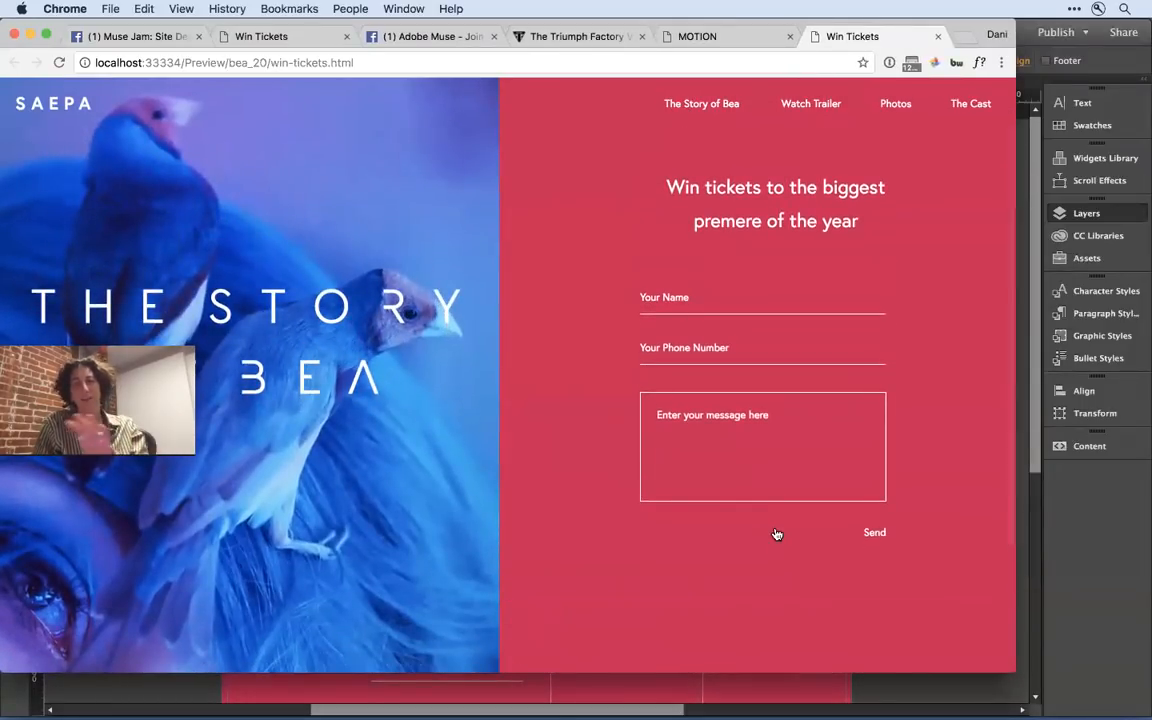
left_click_drag(1010, 670, 802, 605)
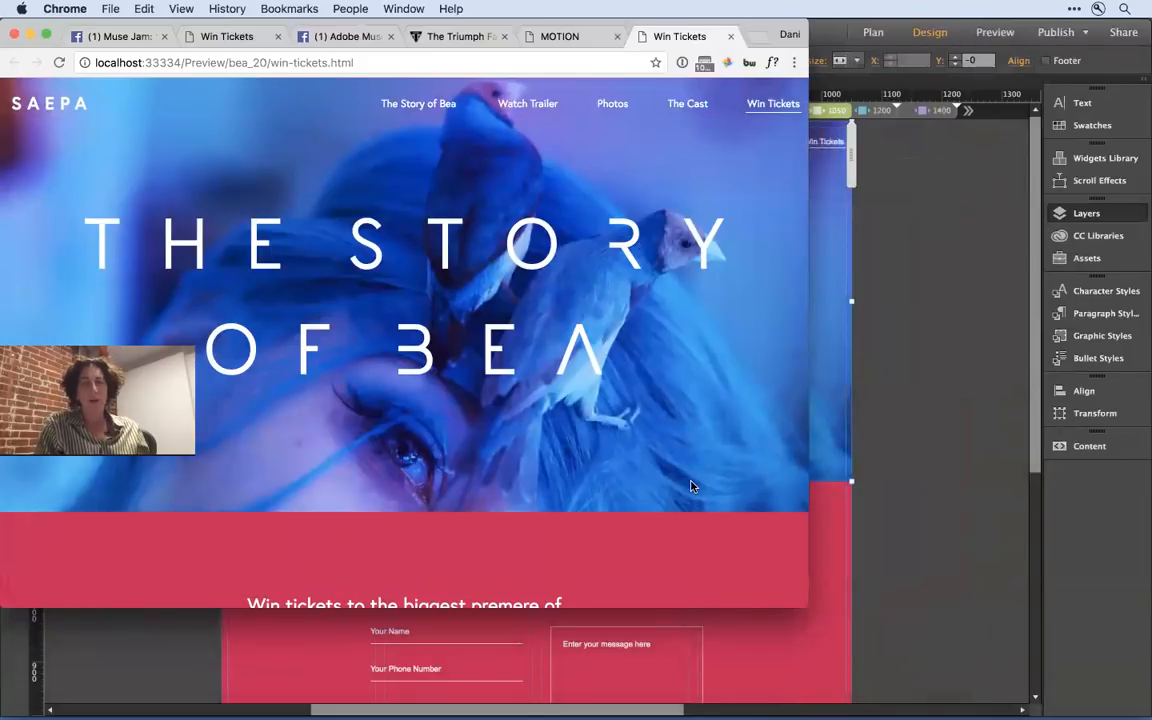
scroll(689, 481, "down", 2)
scroll(690, 485, "down", 5)
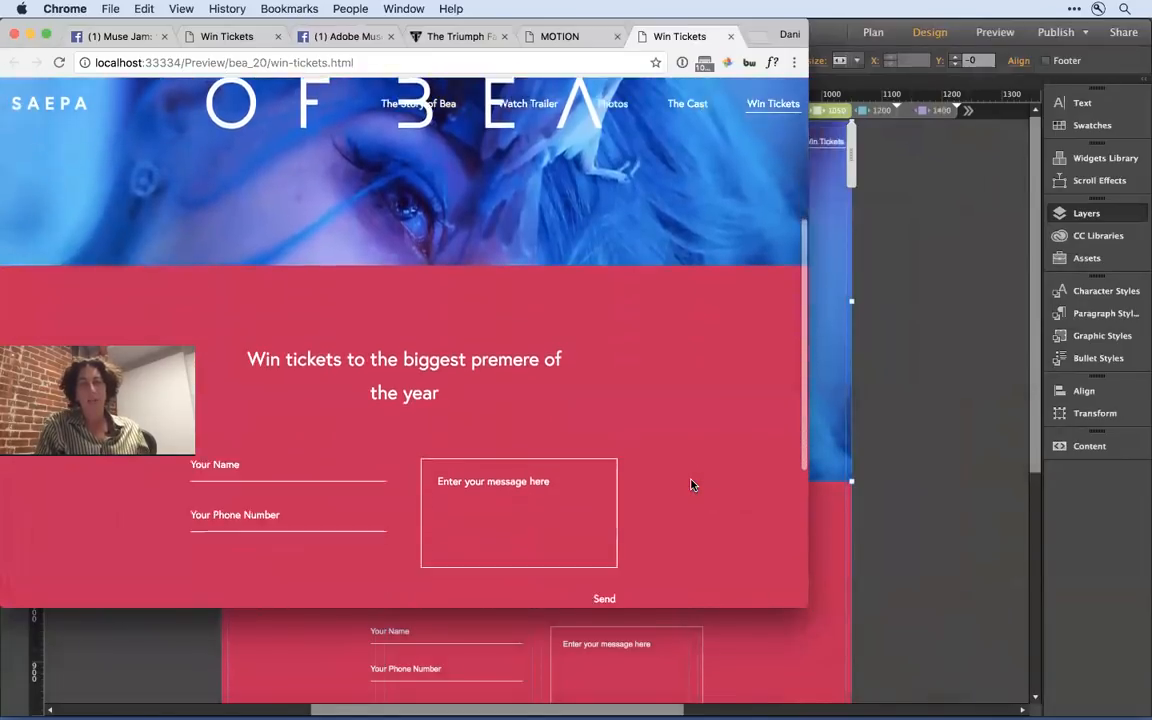
scroll(690, 485, "up", 6)
scroll(690, 485, "up", 1)
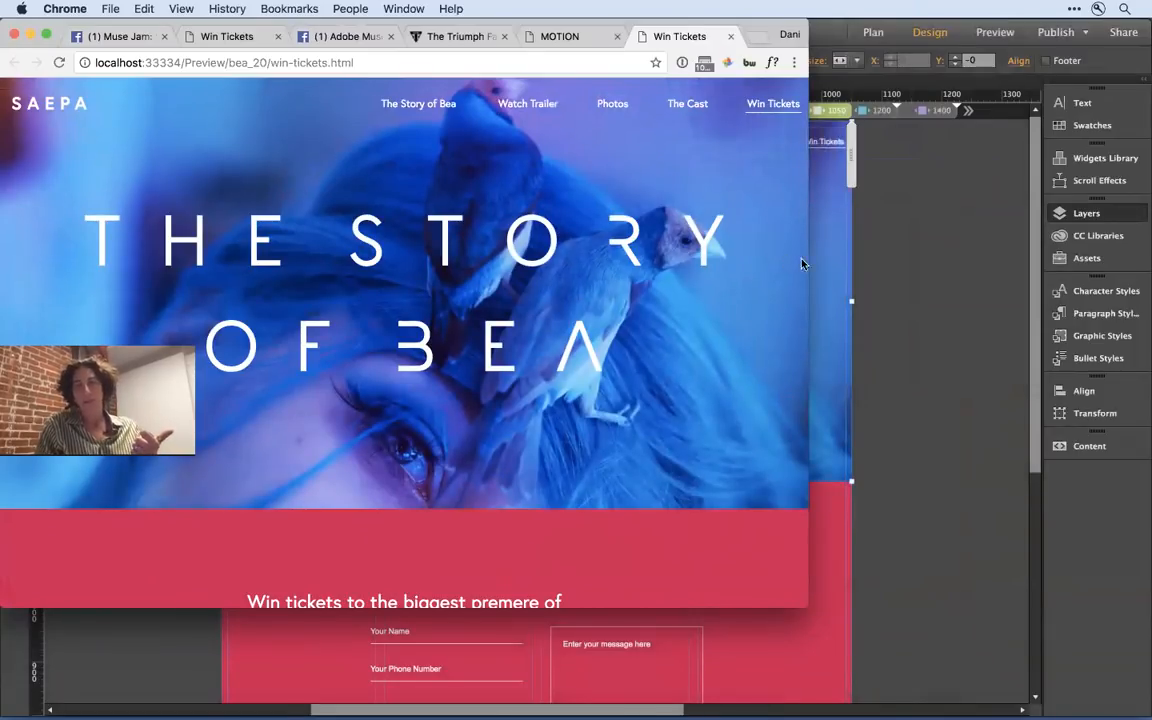
- Narrow the Win Tickets preview to about 855 px and then about 746 px wide, viewing the hero image and form at each width
left_click_drag(807, 267, 686, 309)
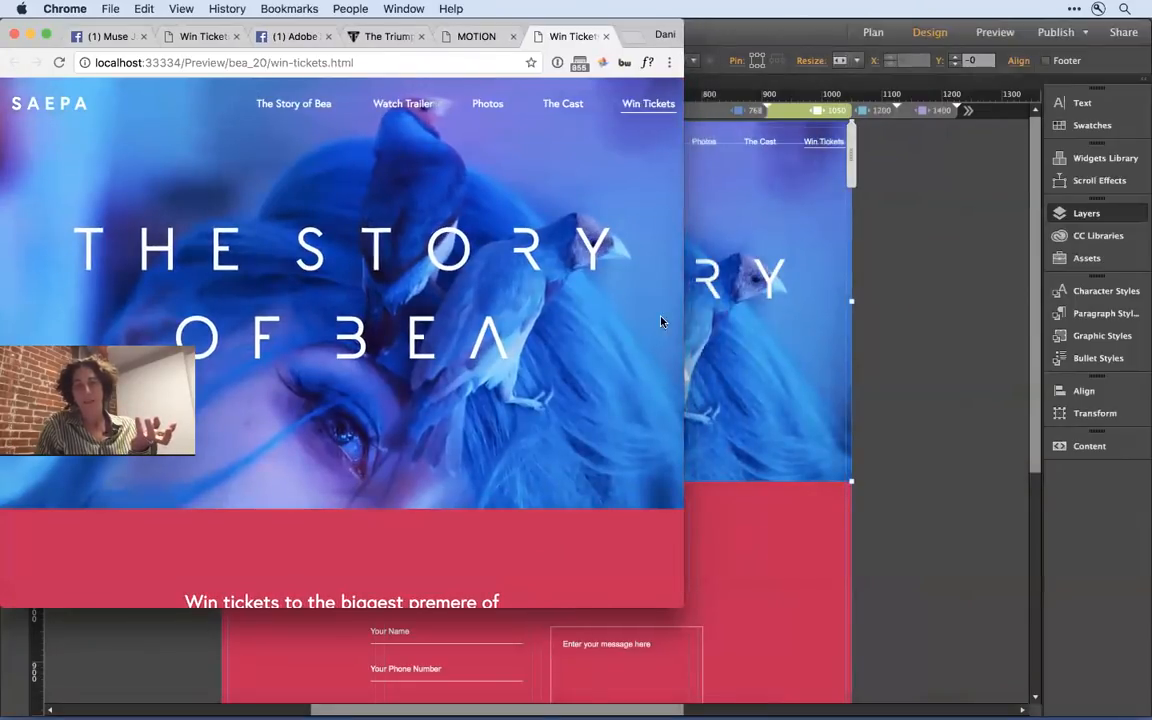
scroll(586, 337, "down", 5)
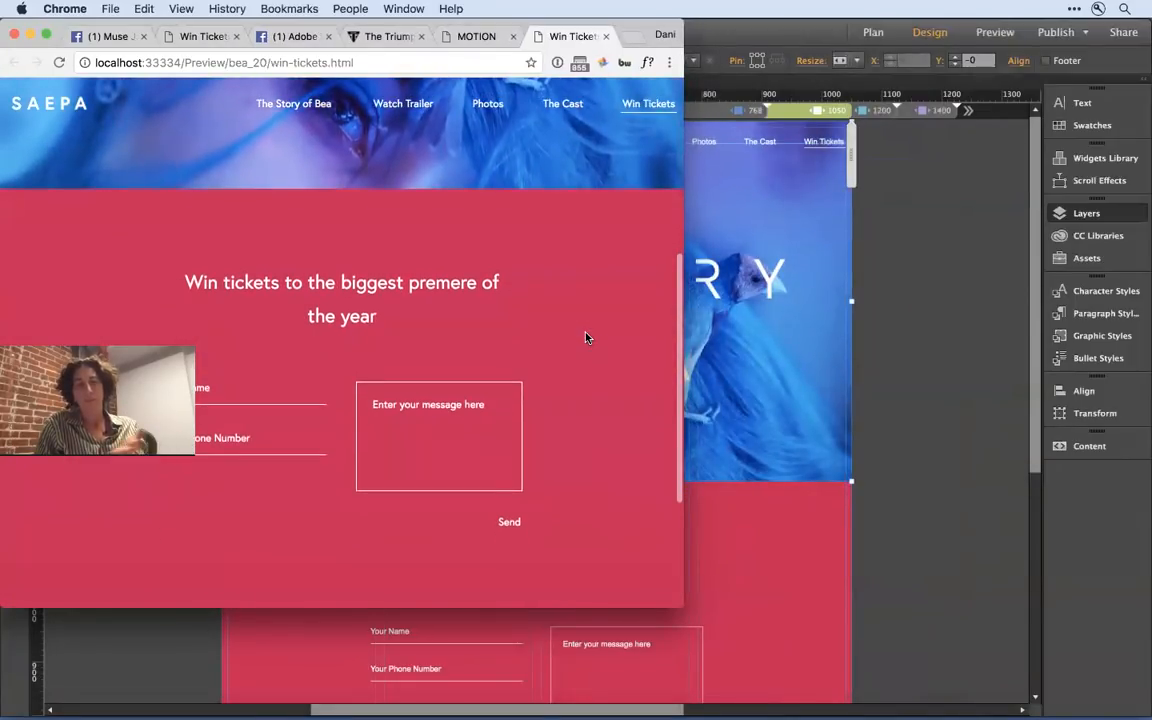
scroll(586, 337, "up", 1)
left_click_drag(649, 343, 596, 361)
scroll(455, 366, "up", 5)
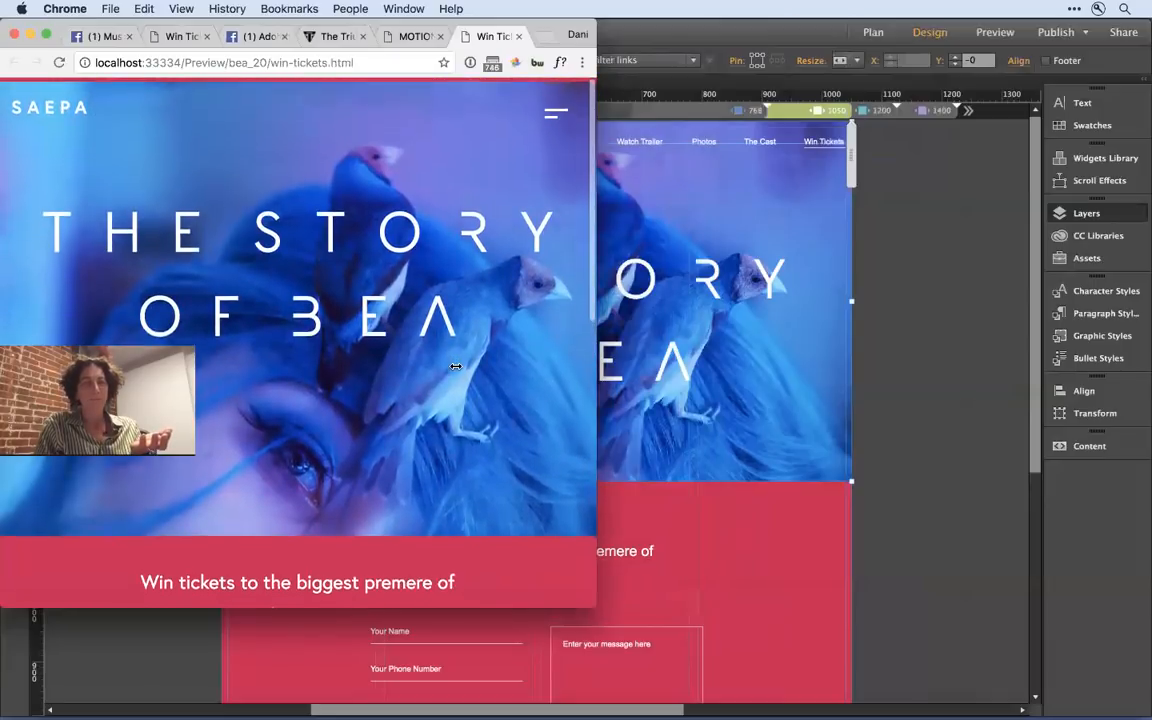
scroll(455, 366, "down", 10)
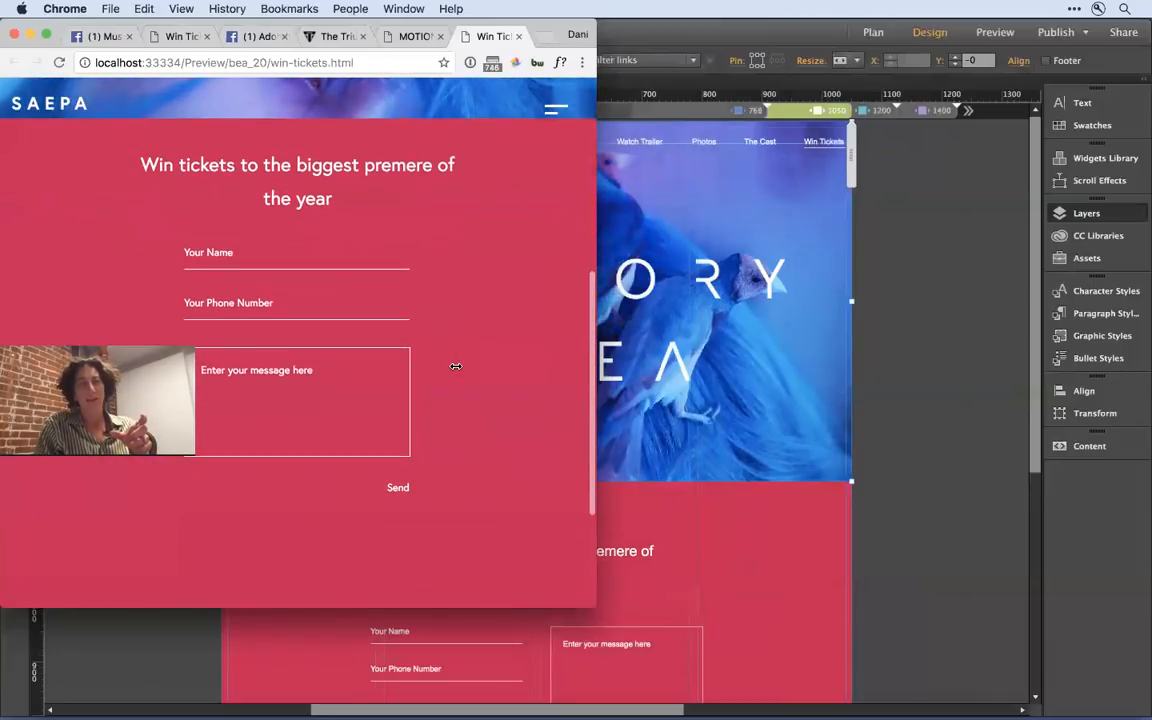
- Open and close the slide-out navigation menu in the narrow preview, and return to the top of the Win Tickets page
left_click(556, 109)
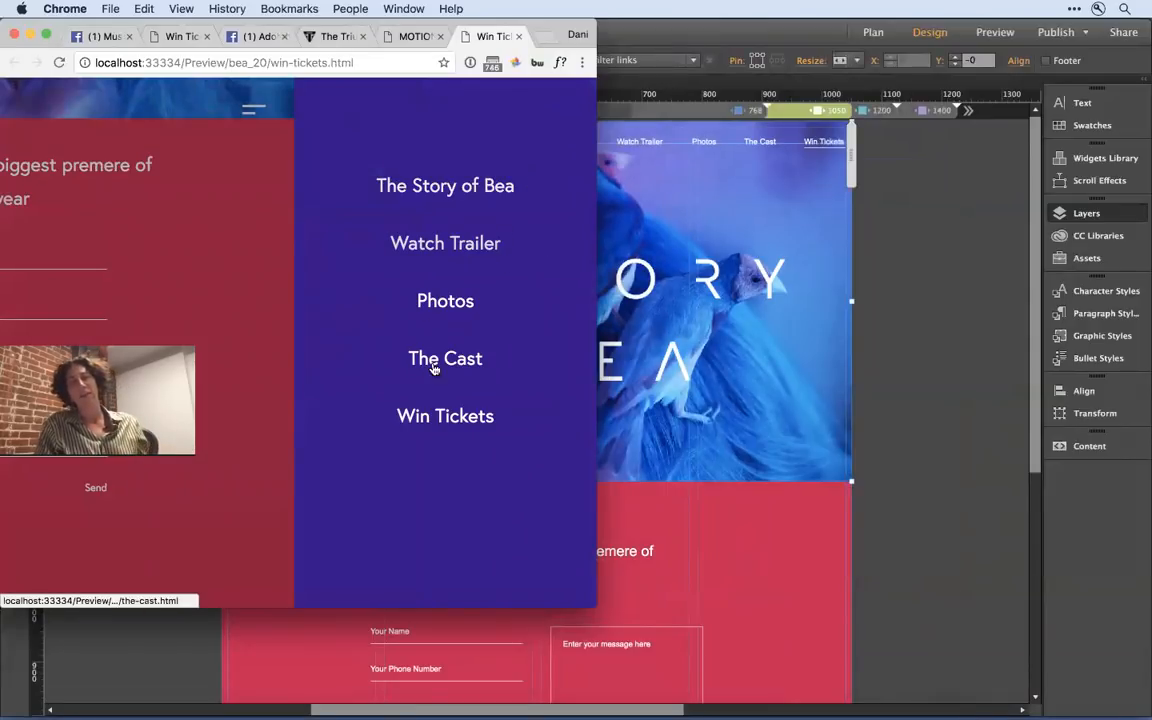
left_click(267, 218)
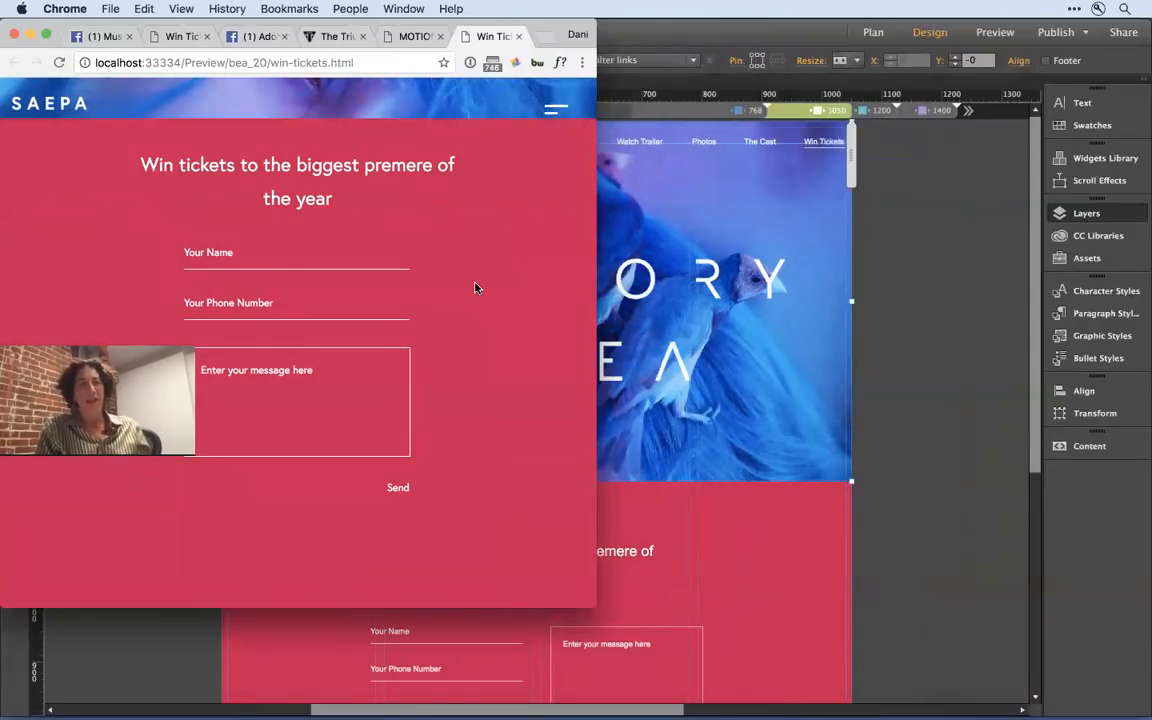
scroll(548, 501, "up", 5)
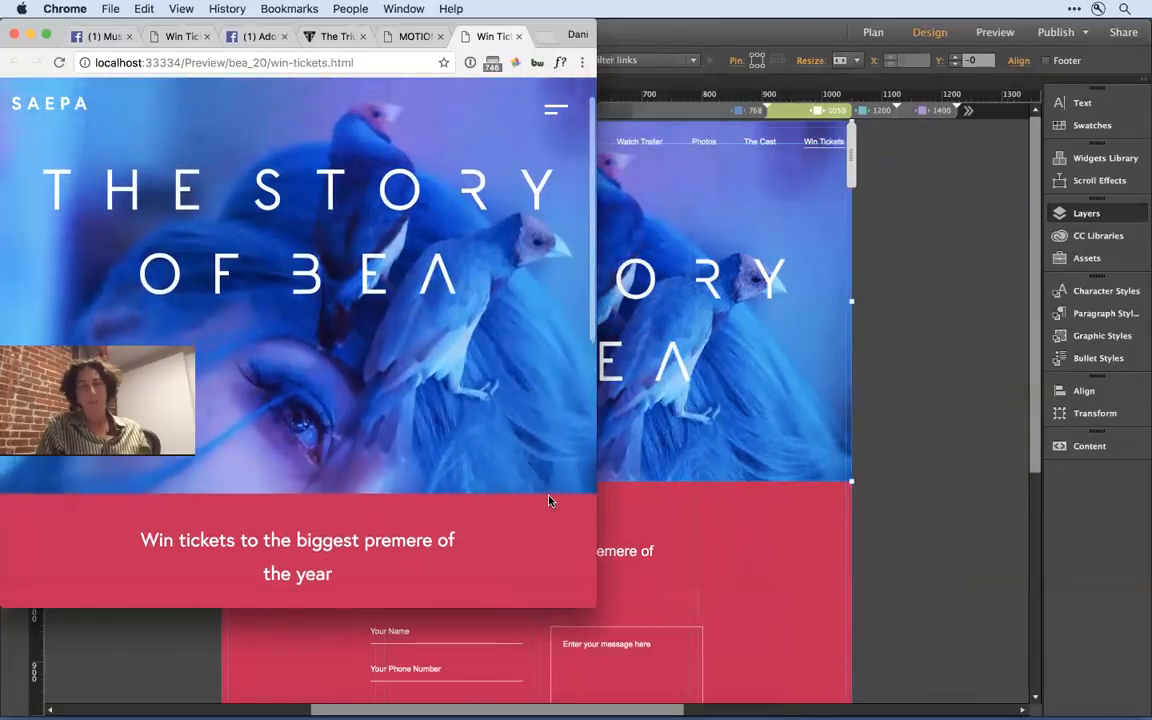
scroll(548, 501, "up", 1)
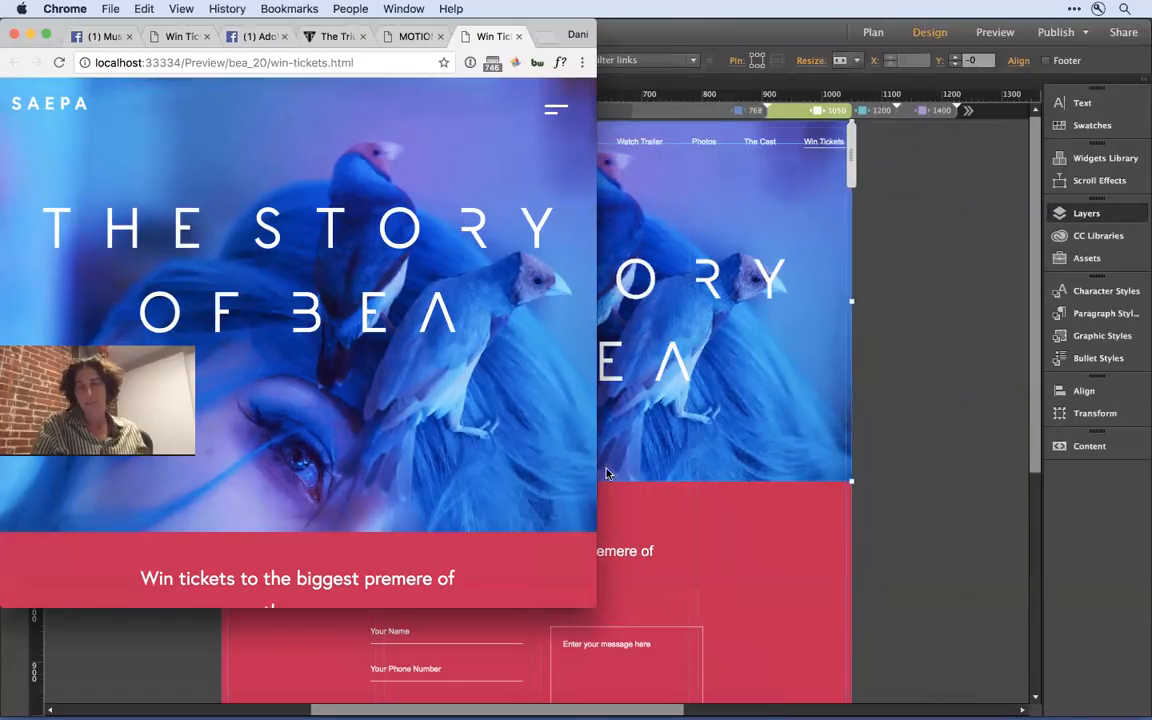
- Switch to Adobe Muse and inspect the title logo and the text_up OnLoad Animator widget on the Win Tickets page
left_click(892, 352)
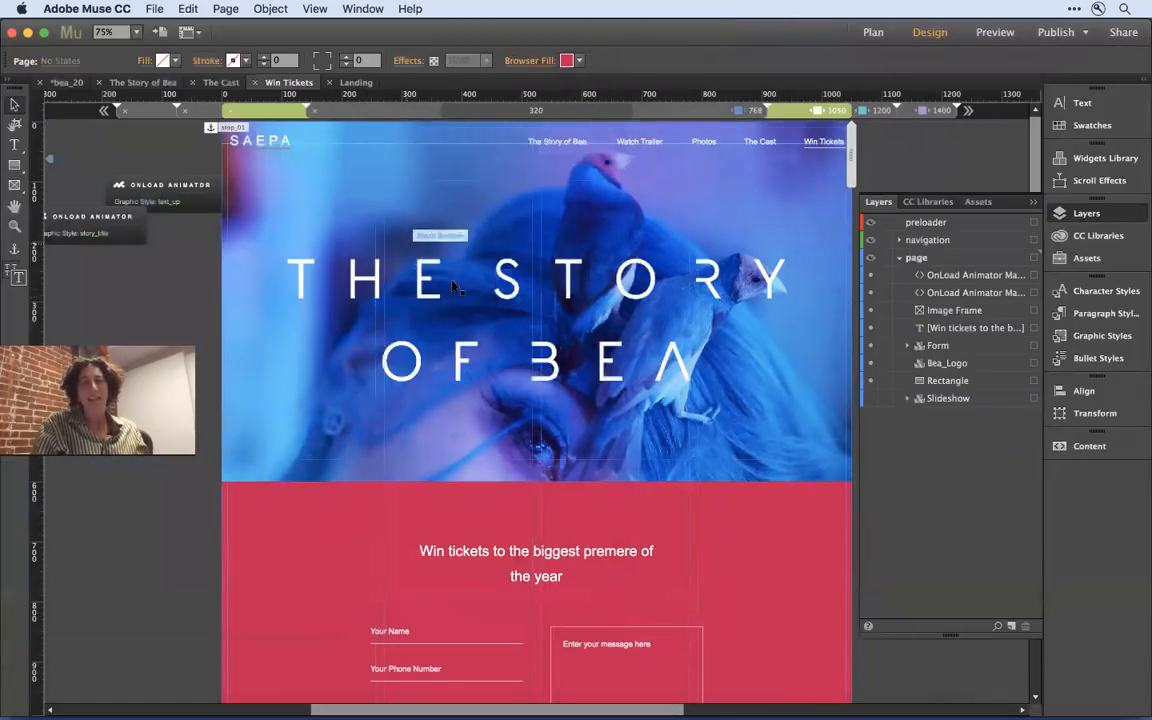
left_click(405, 290)
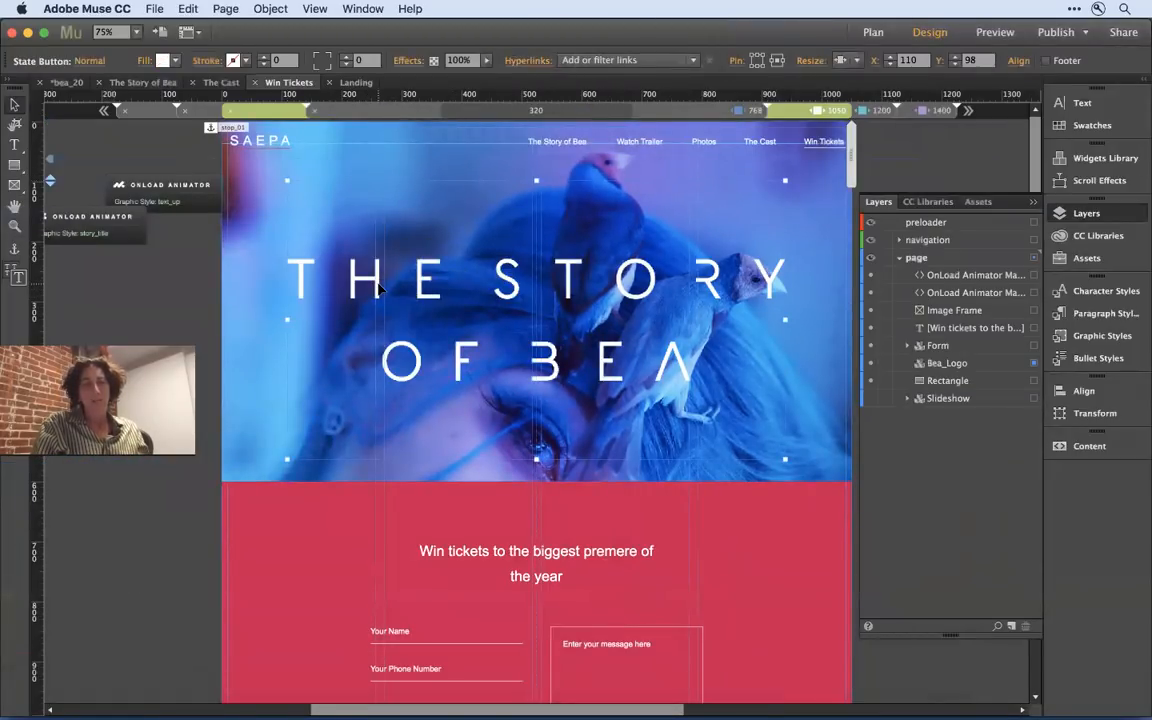
left_click(150, 185)
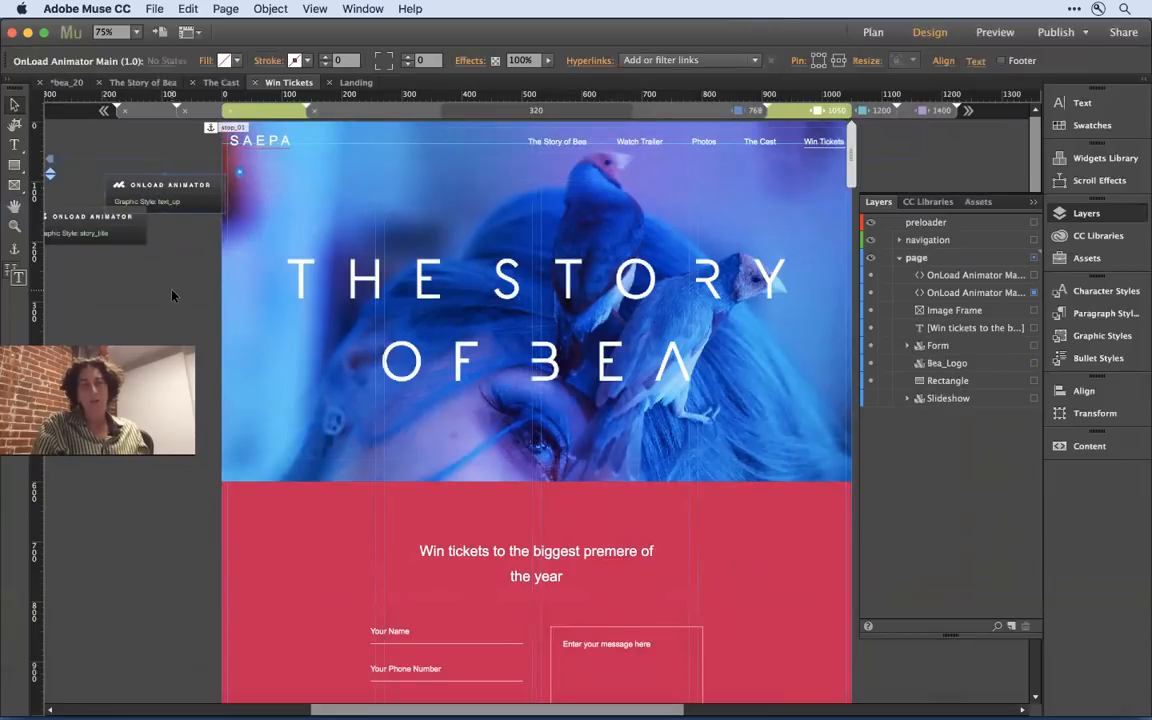
left_click(172, 295)
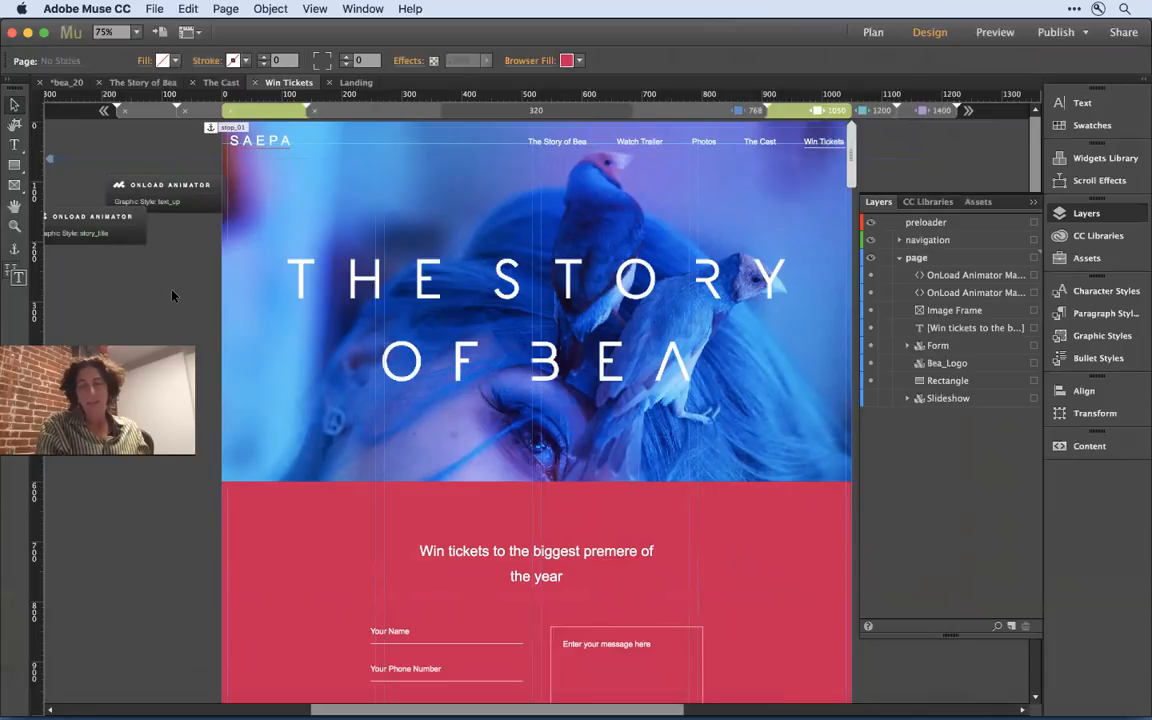
- Open The Story of Bea page from the site plan and collapse the layer list to clear the design view
key("super+m")
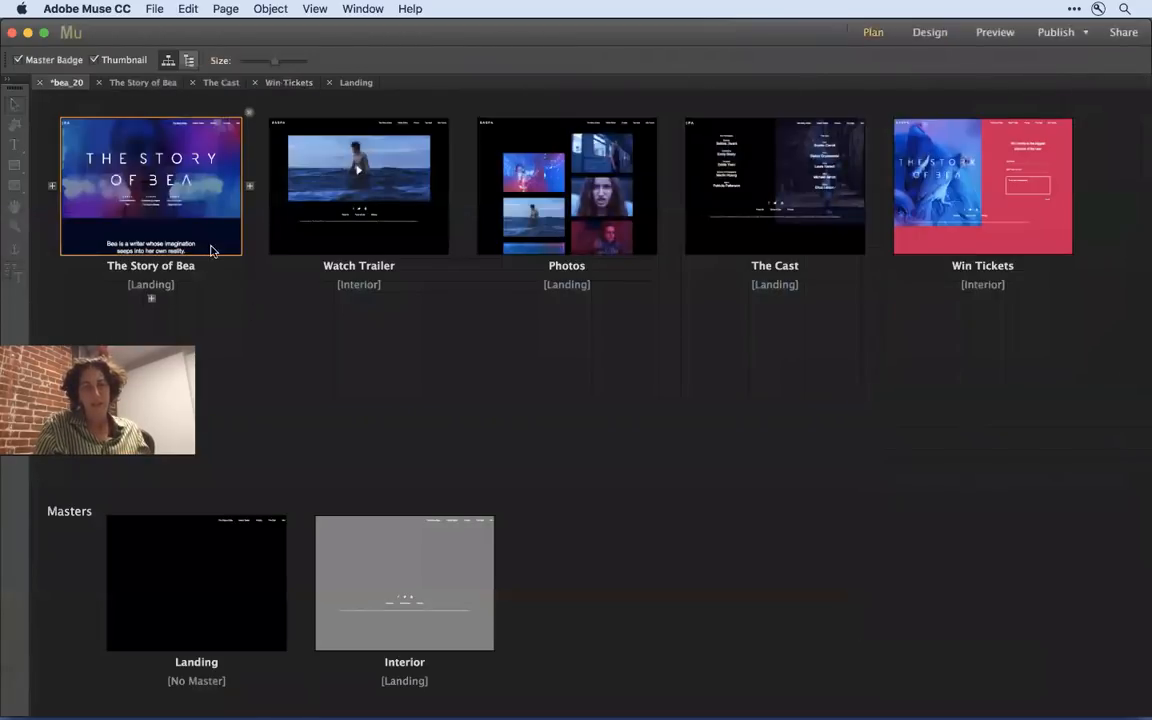
double_click(184, 168)
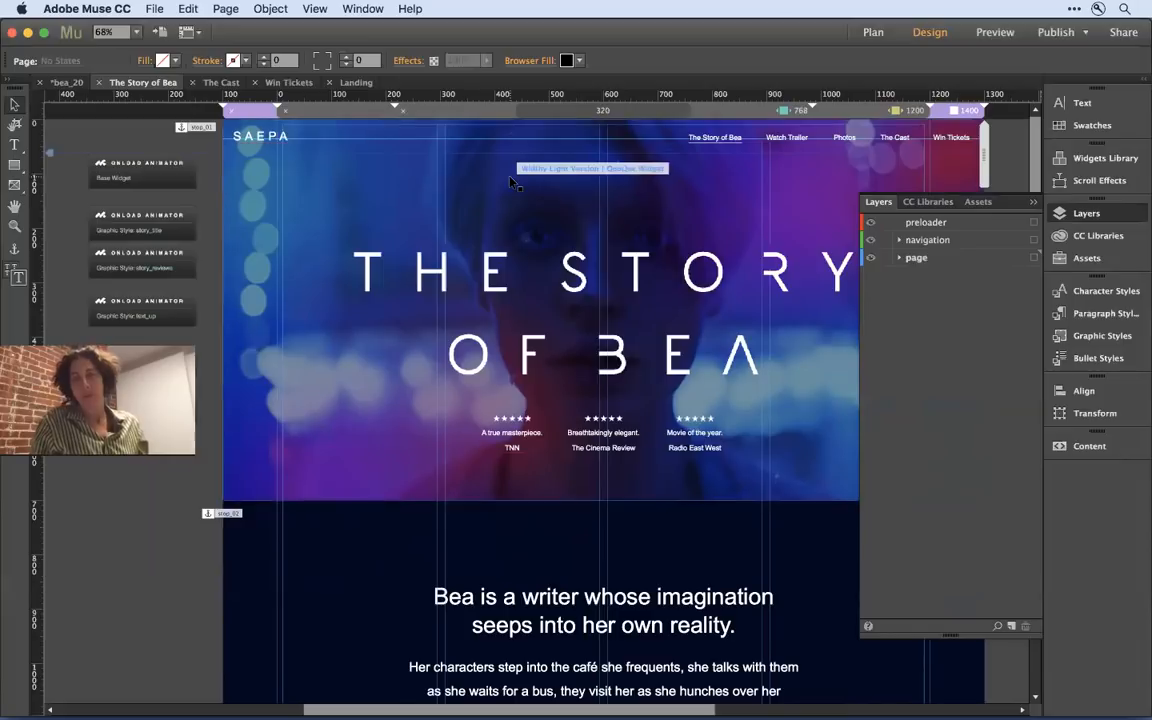
left_click(1052, 213)
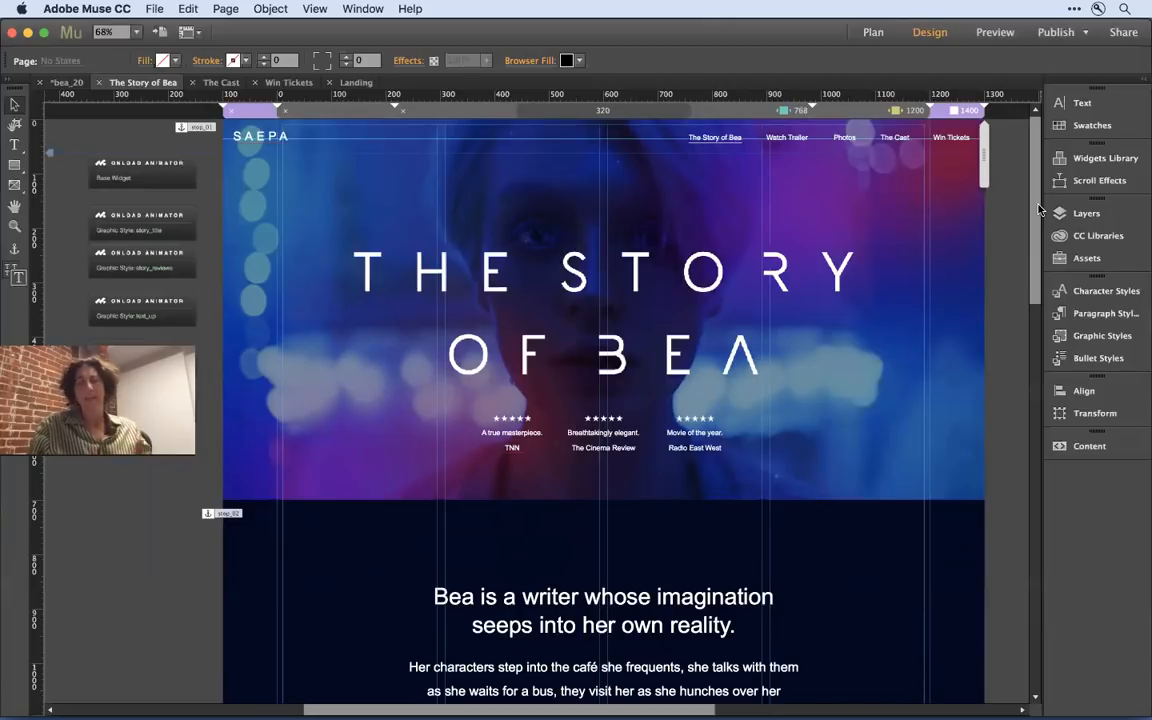
key("super+Tab")
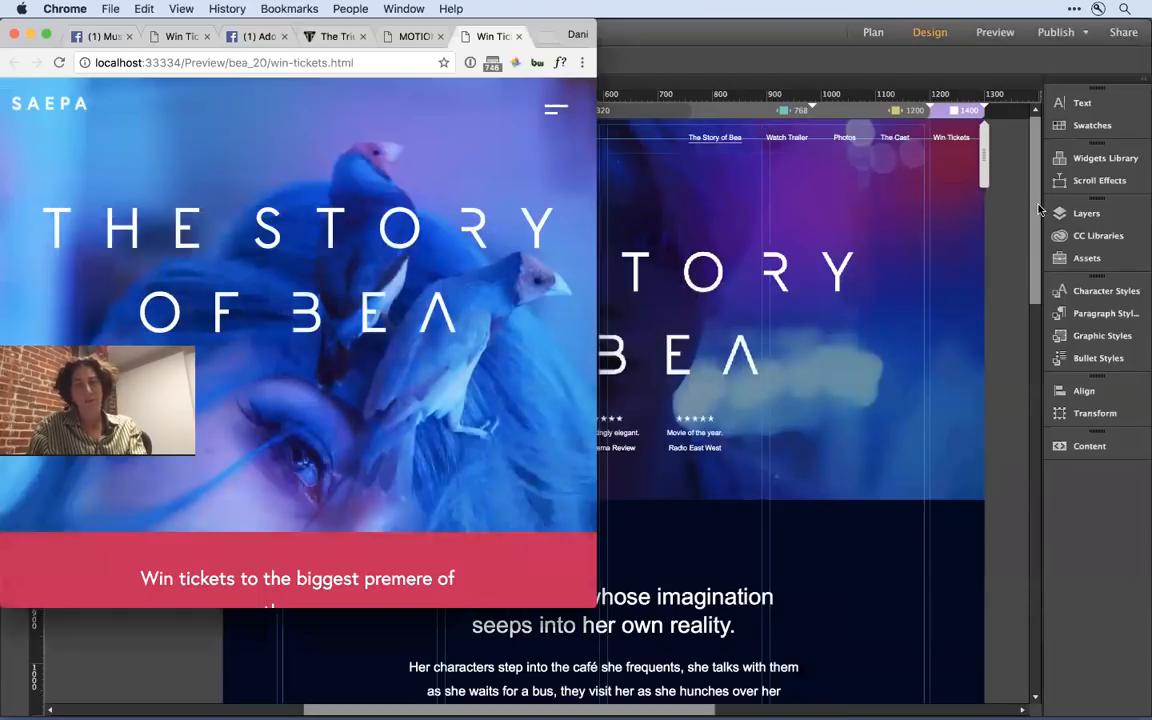
key("super+Tab")
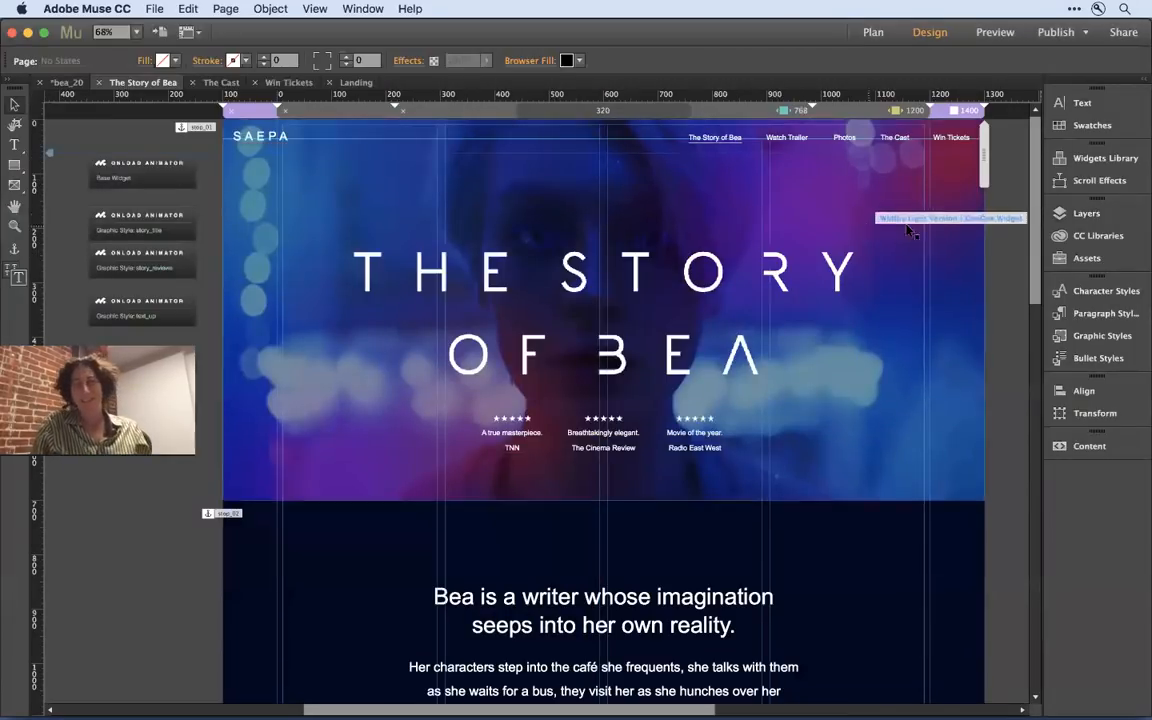
- At the 1200 breakpoint, shorten the hero's Widthy background widget so it ends a little below the review quotes
left_click(879, 112)
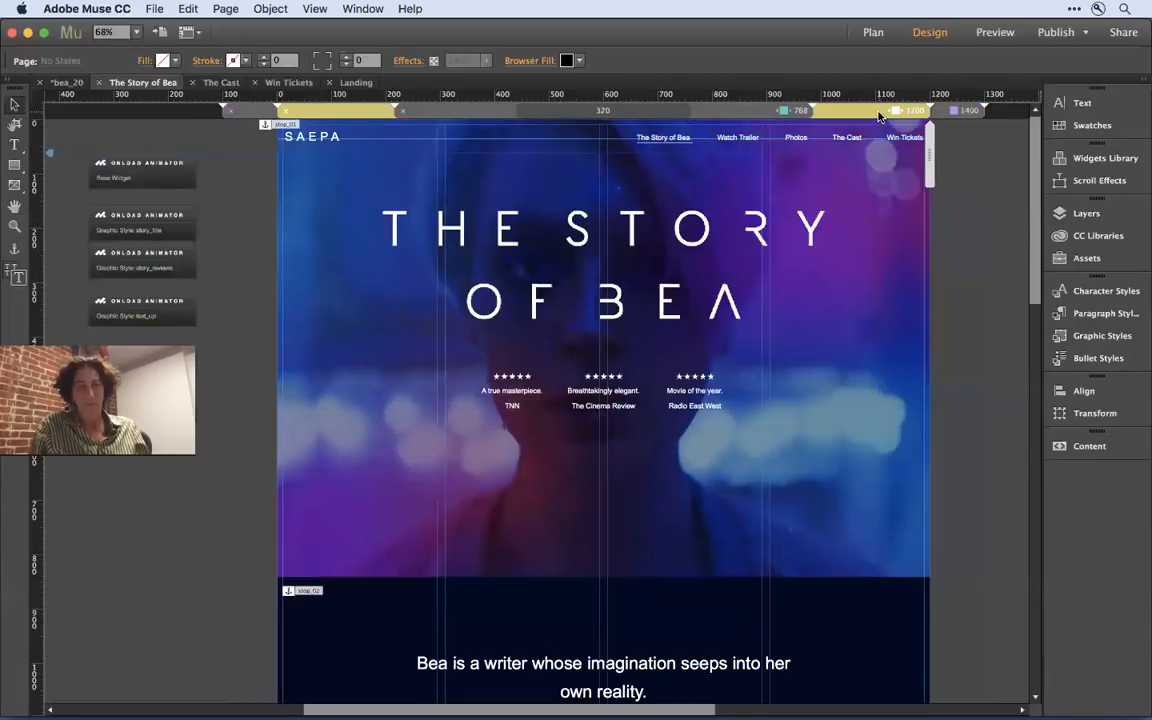
left_click(872, 224)
left_click(897, 190)
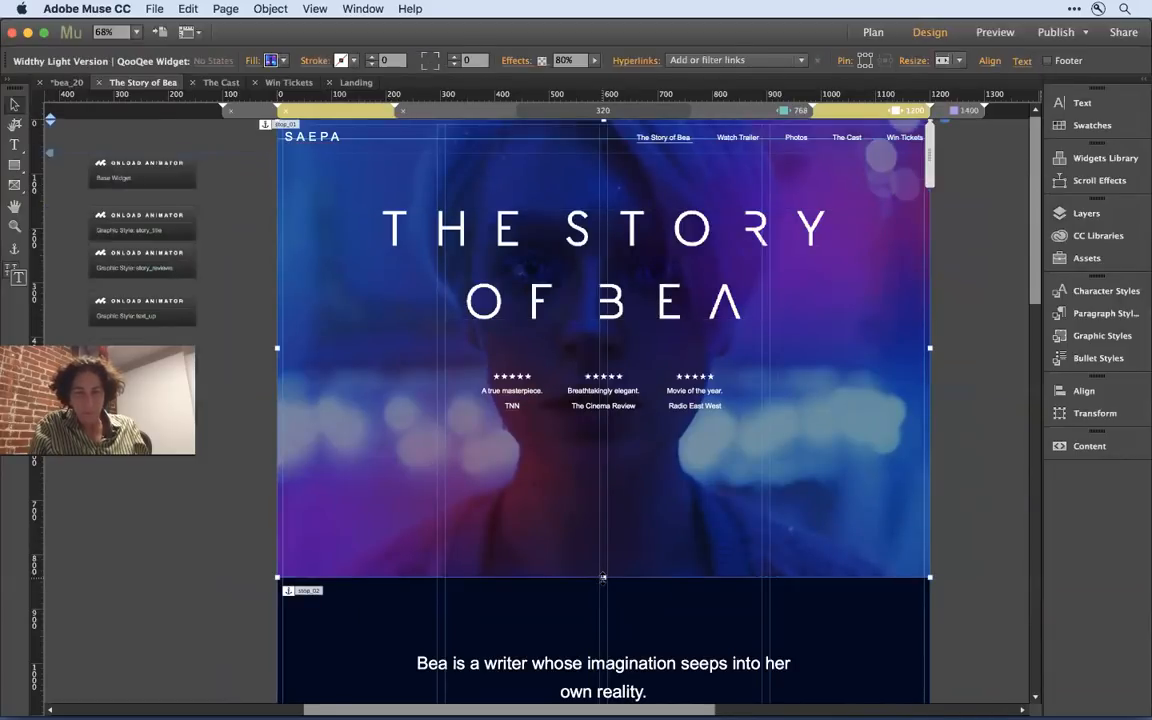
left_click_drag(603, 577, 615, 454)
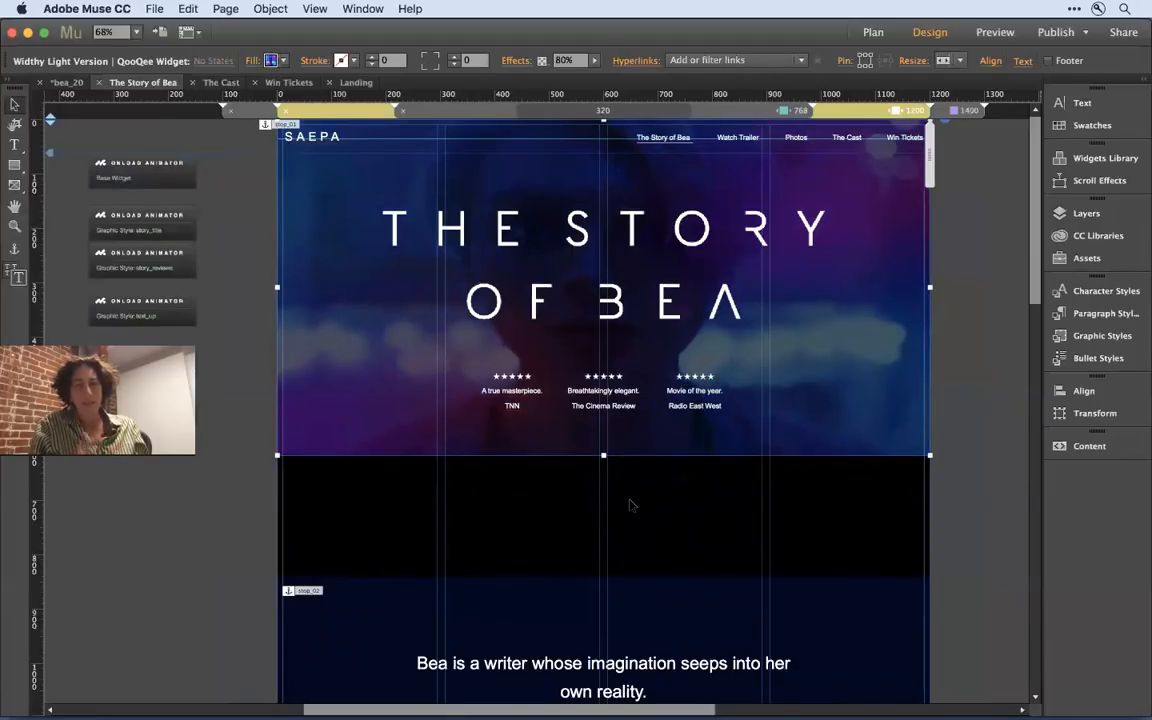
- Move the dark rectangle and the content below it up to Y 618, closing the gap beneath the shortened hero
left_click(632, 568)
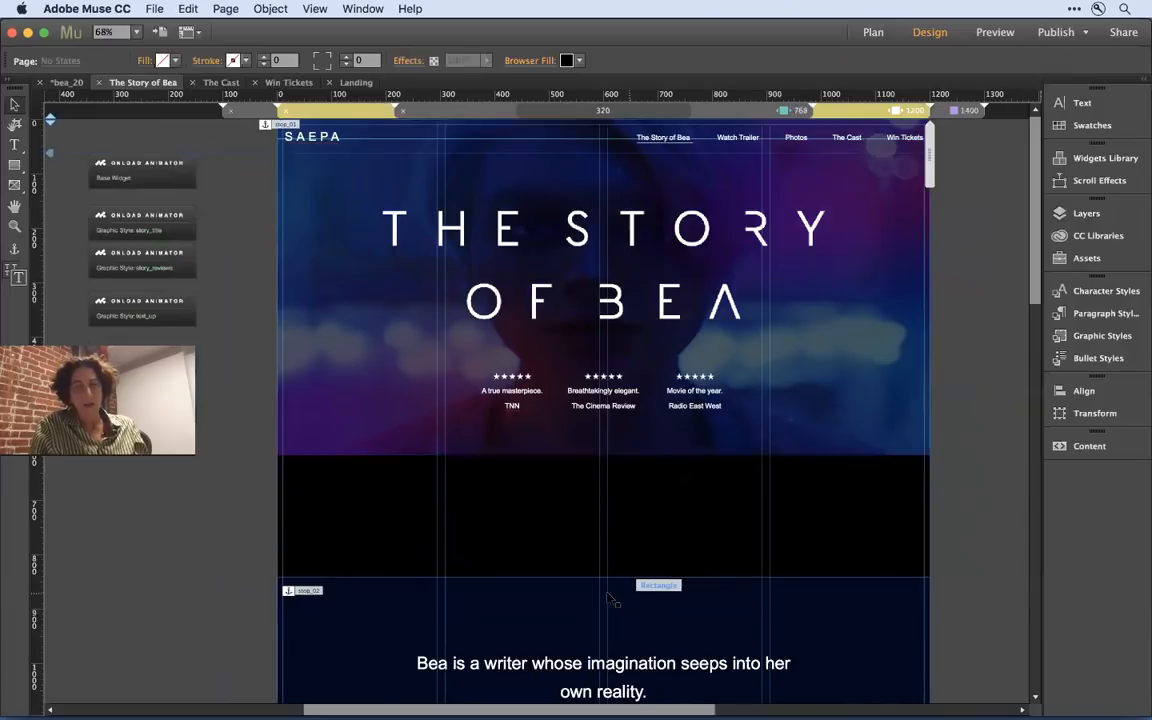
left_click(612, 600)
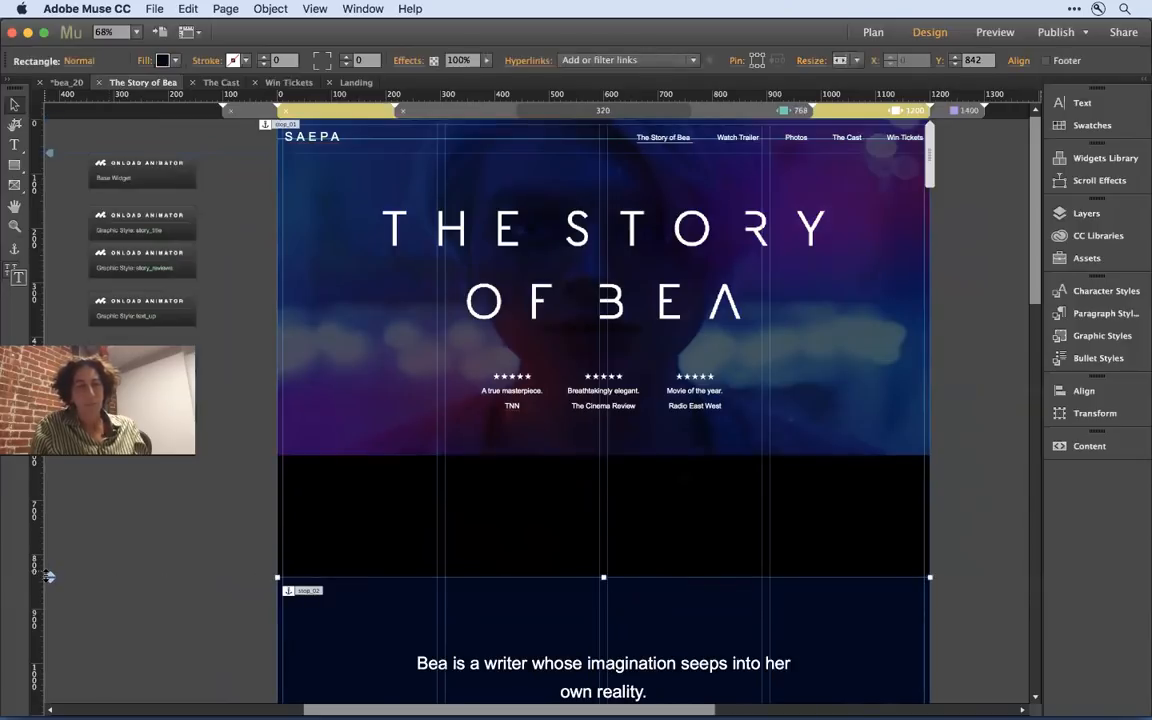
left_click_drag(48, 576, 50, 459)
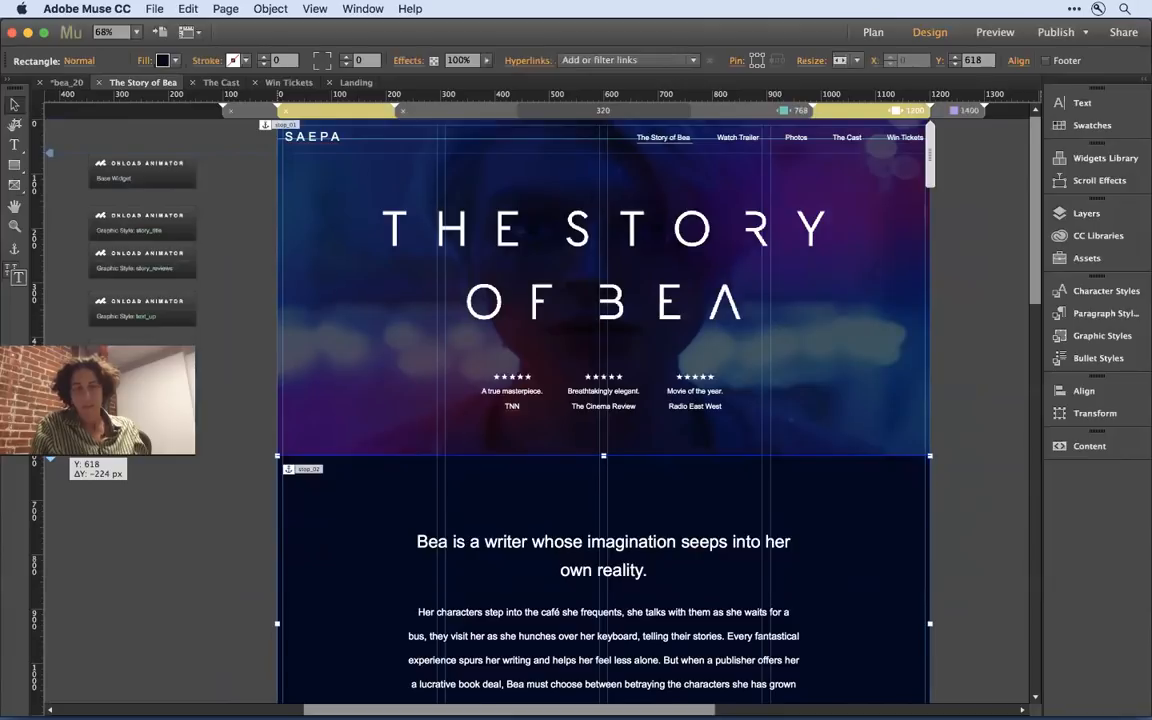
left_click(962, 436)
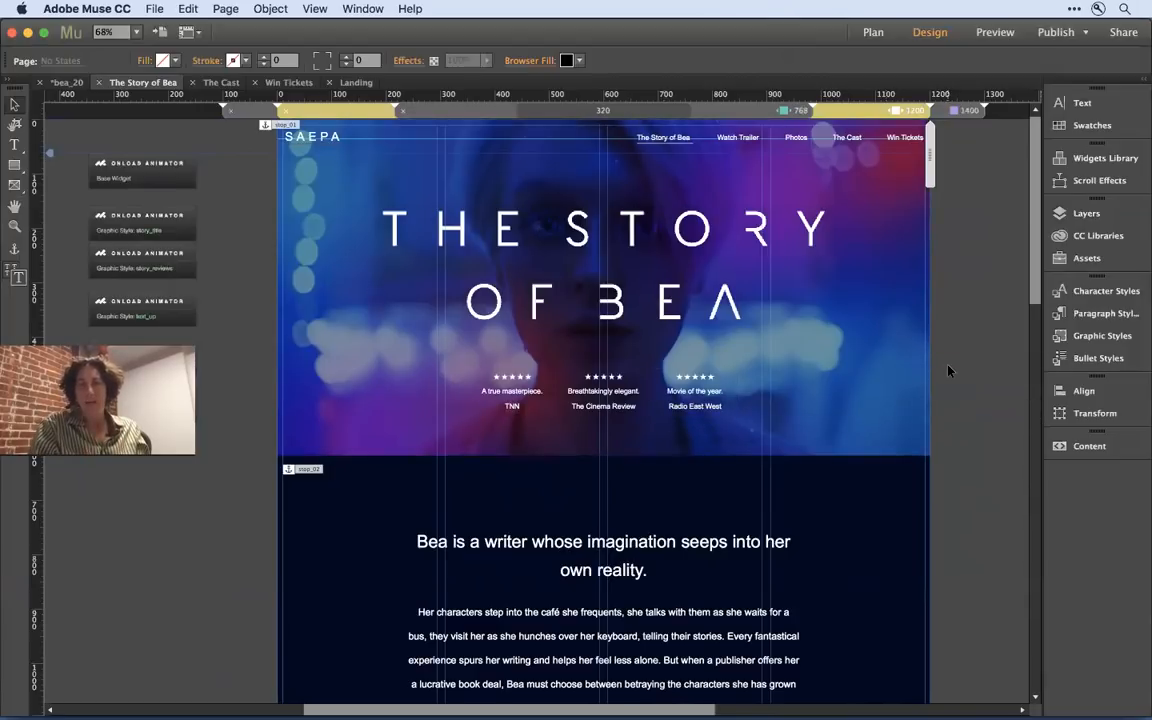
- At the 1400 breakpoint, move The Story of Bea title up within the hero to Y 202
left_click(968, 111)
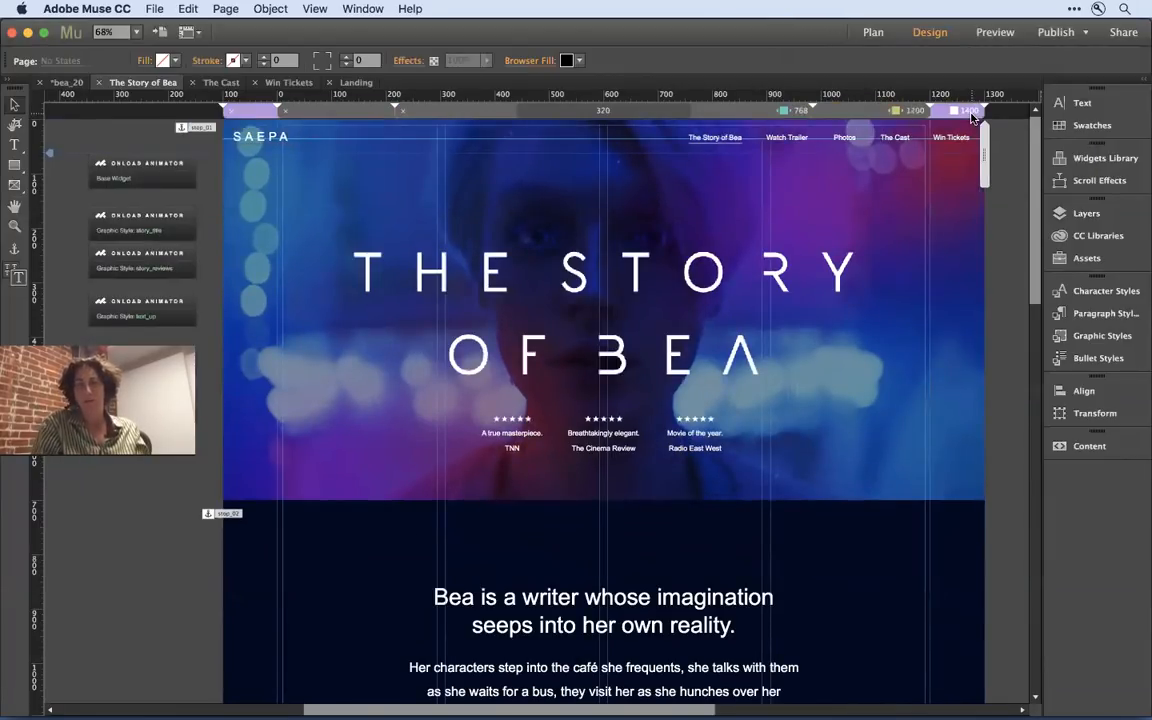
left_click(957, 173)
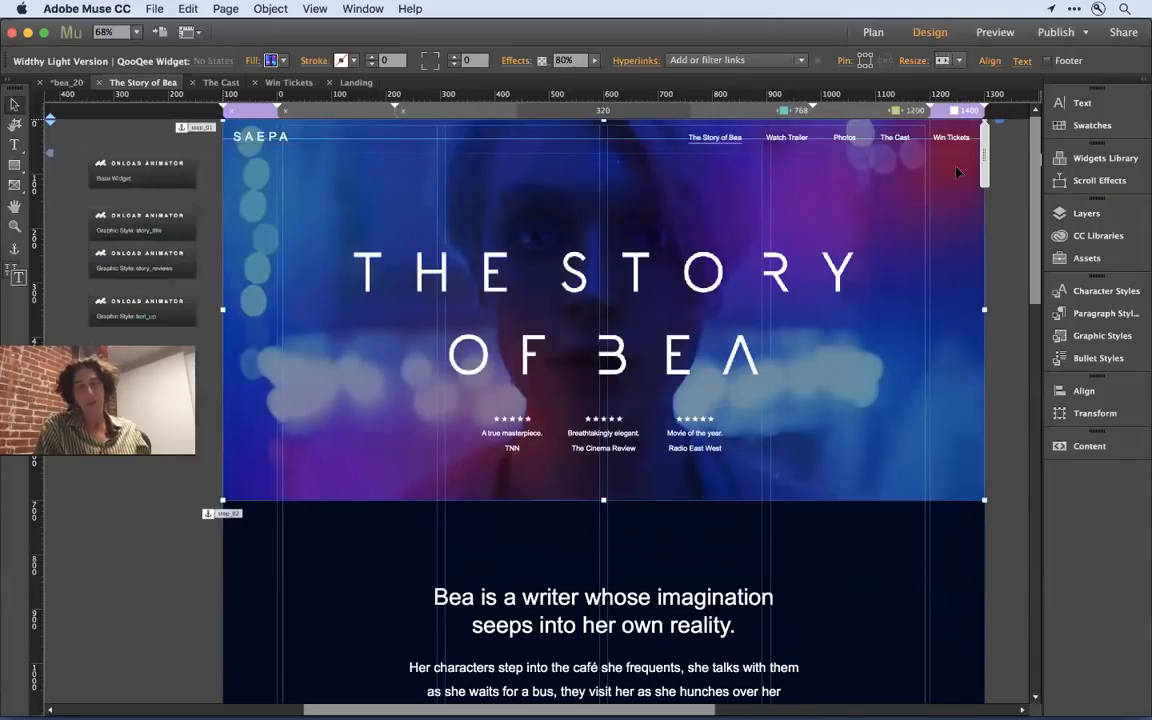
left_click(777, 289)
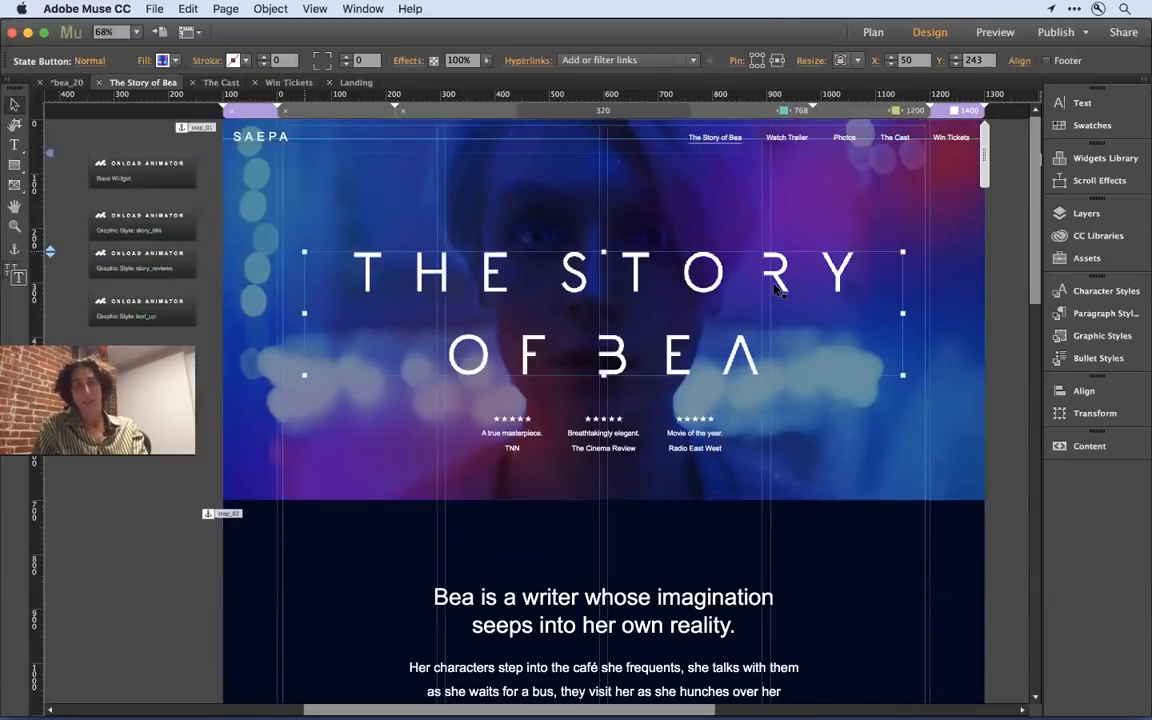
left_click_drag(775, 288, 767, 259)
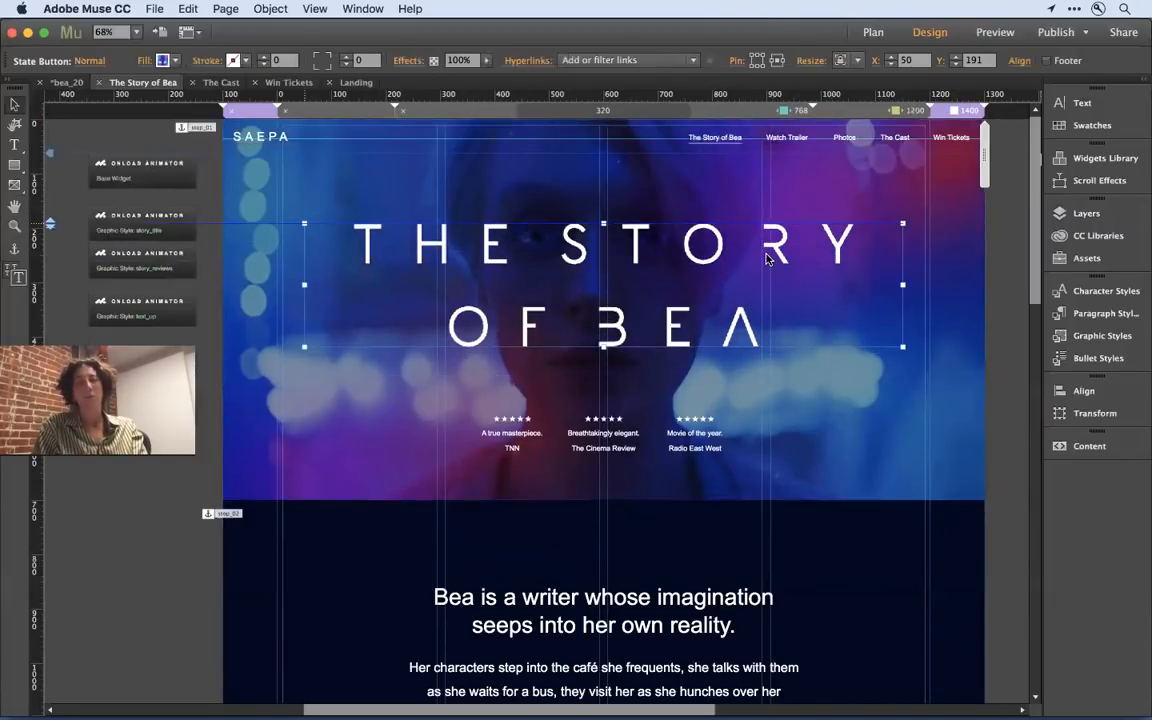
mouse_move(767, 259)
left_mouse_down()
mouse_move(779, 264)
mouse_move(773, 274)
left_mouse_up()
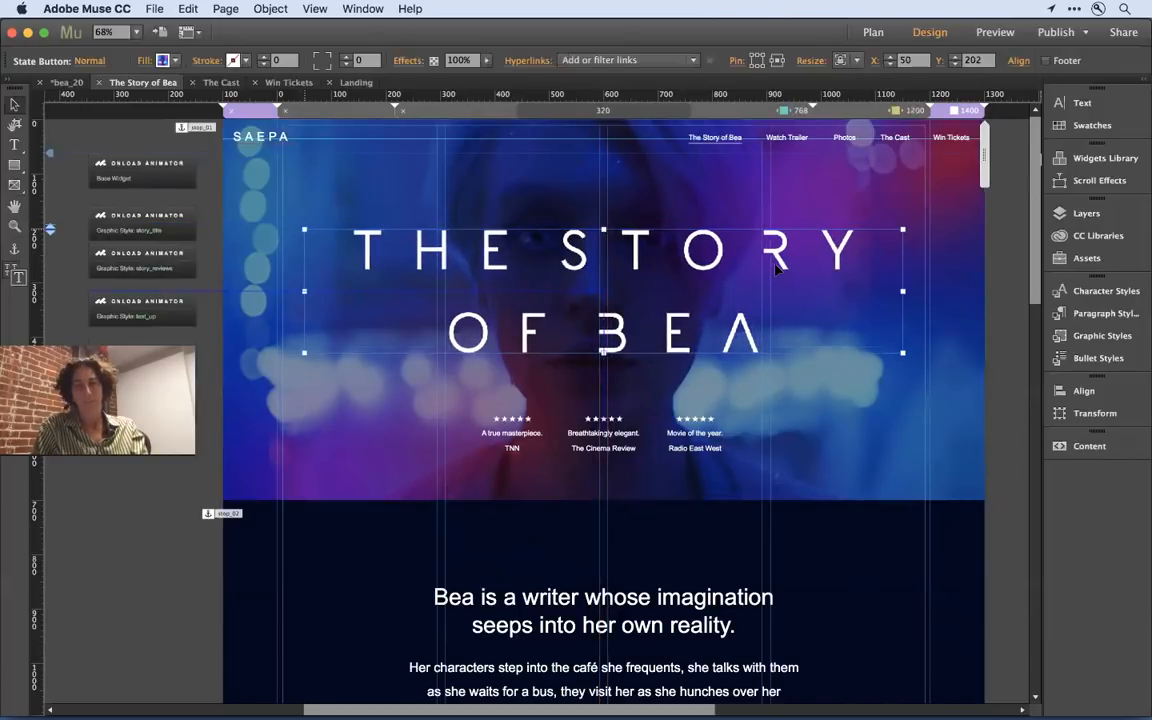
left_click(1004, 228)
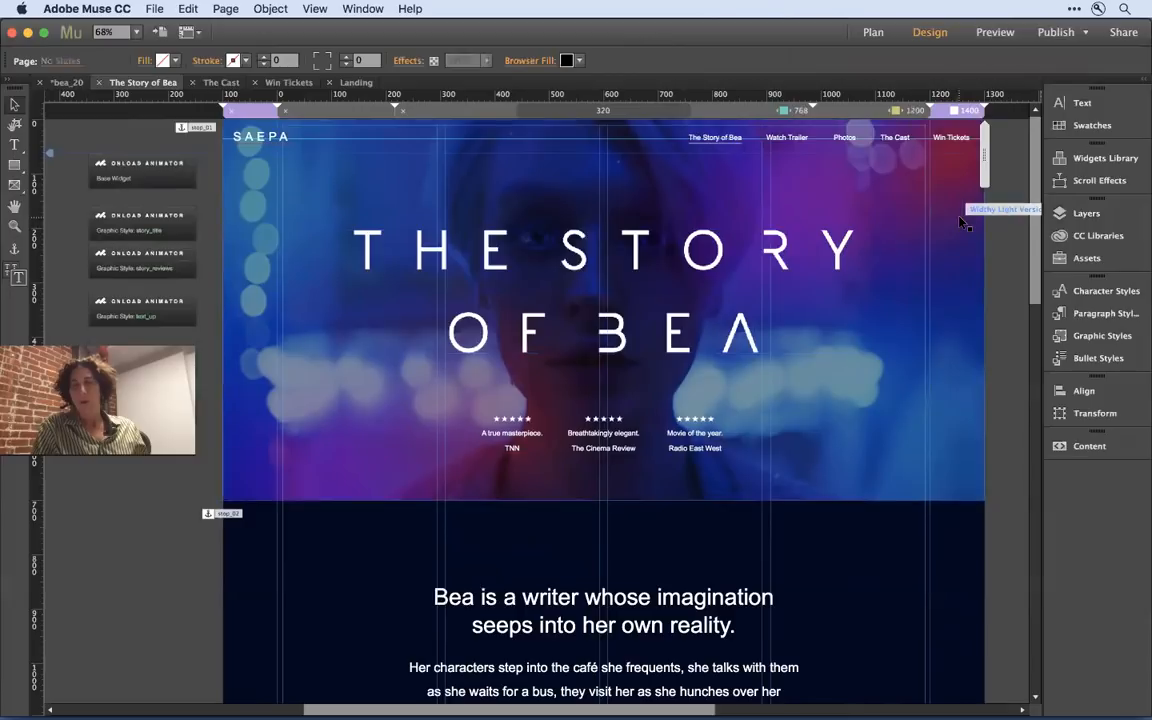
- Compare the Scroll Effects options of the hero's Widthy background widget at the 1400 and 1200 breakpoints
left_click(960, 218)
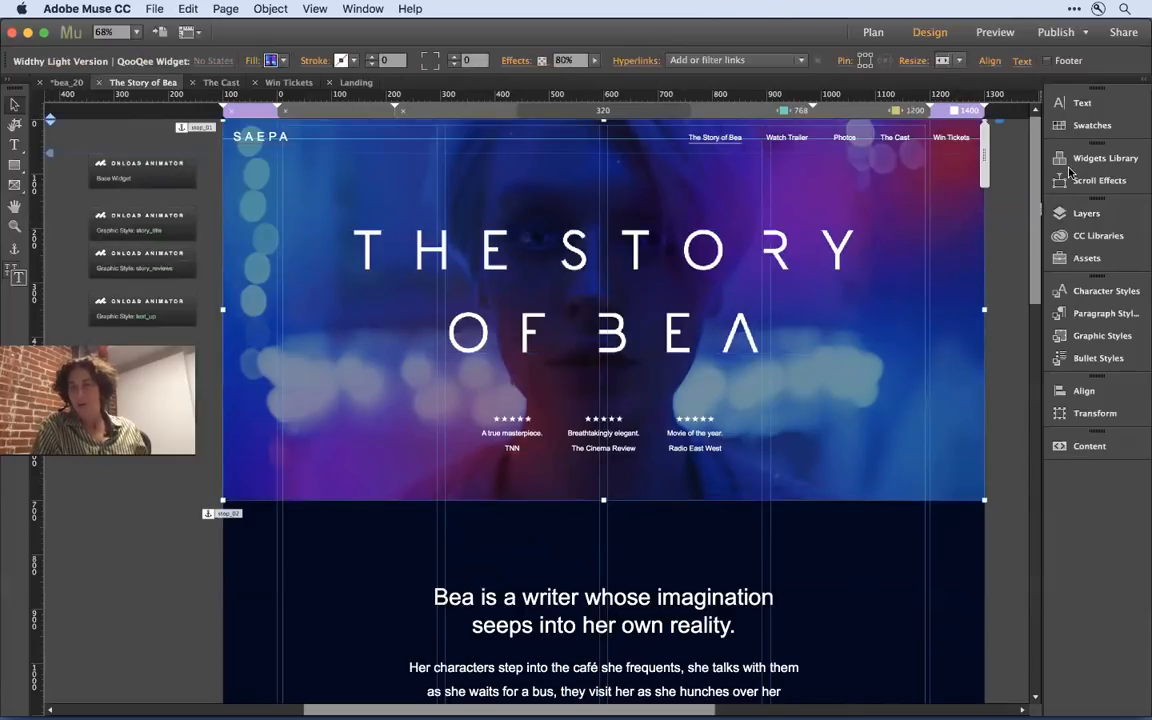
left_click(1118, 182)
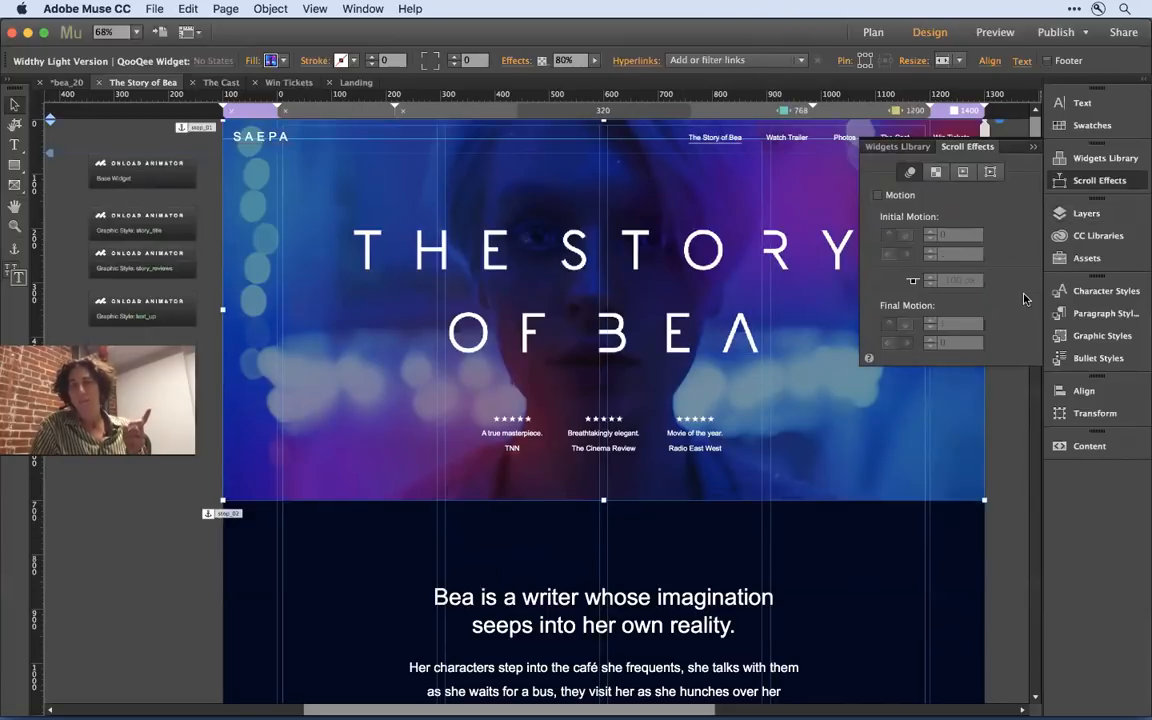
left_click(1012, 415)
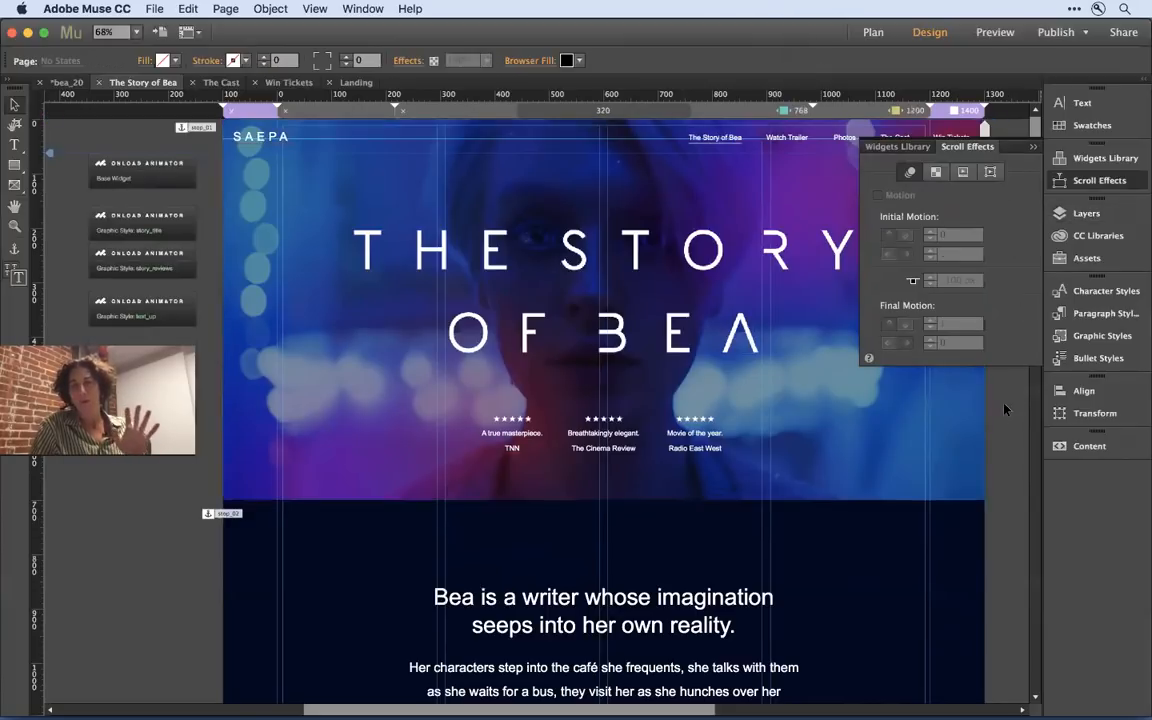
left_click(845, 112)
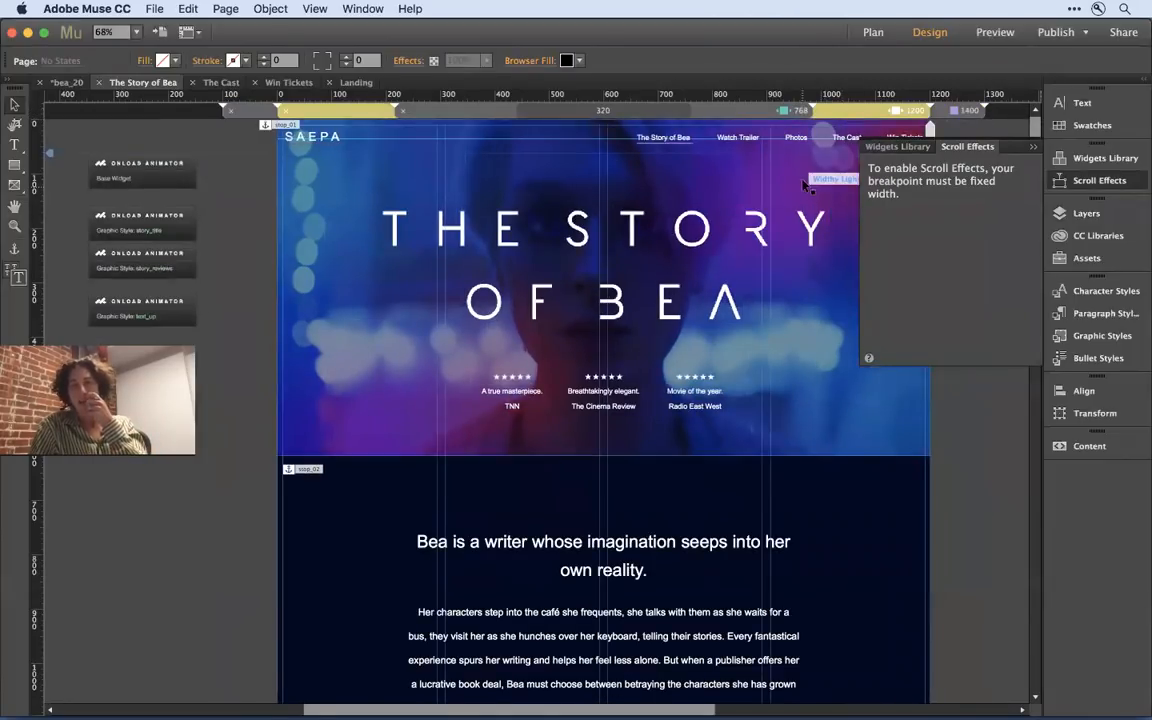
left_click(910, 436)
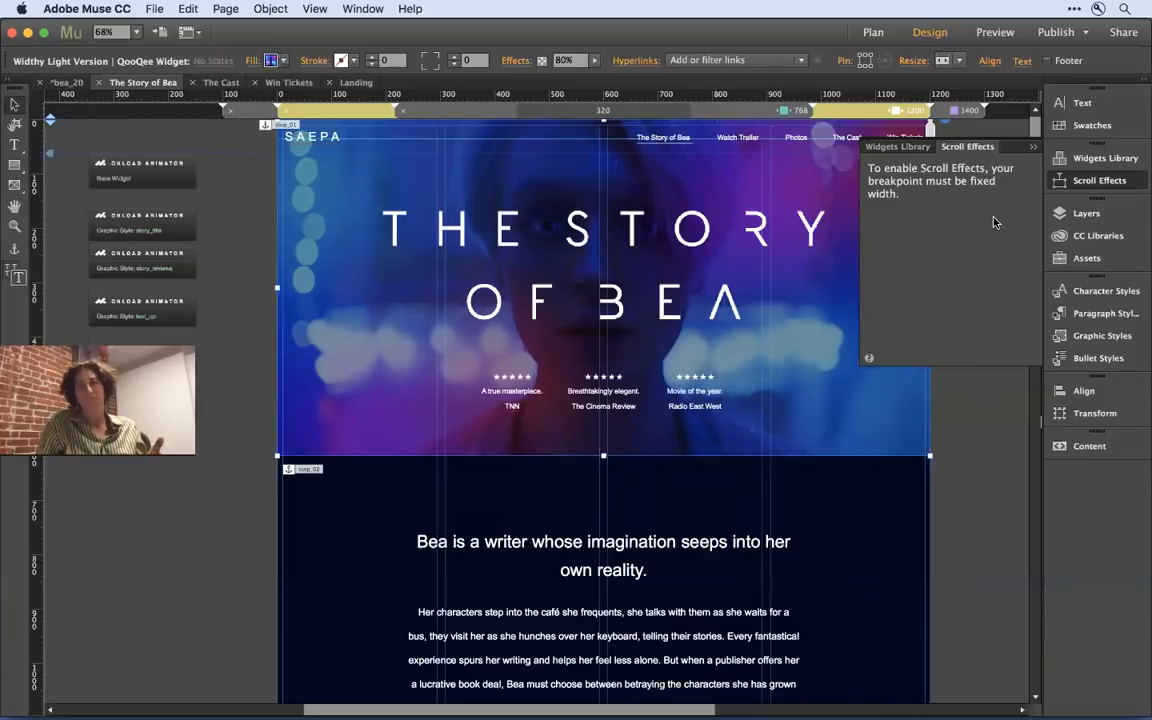
- At the 1400 breakpoint, enable scroll Motion on the hero background with initial motion 0, key position 0 px and final motion 0.8
left_click(970, 112)
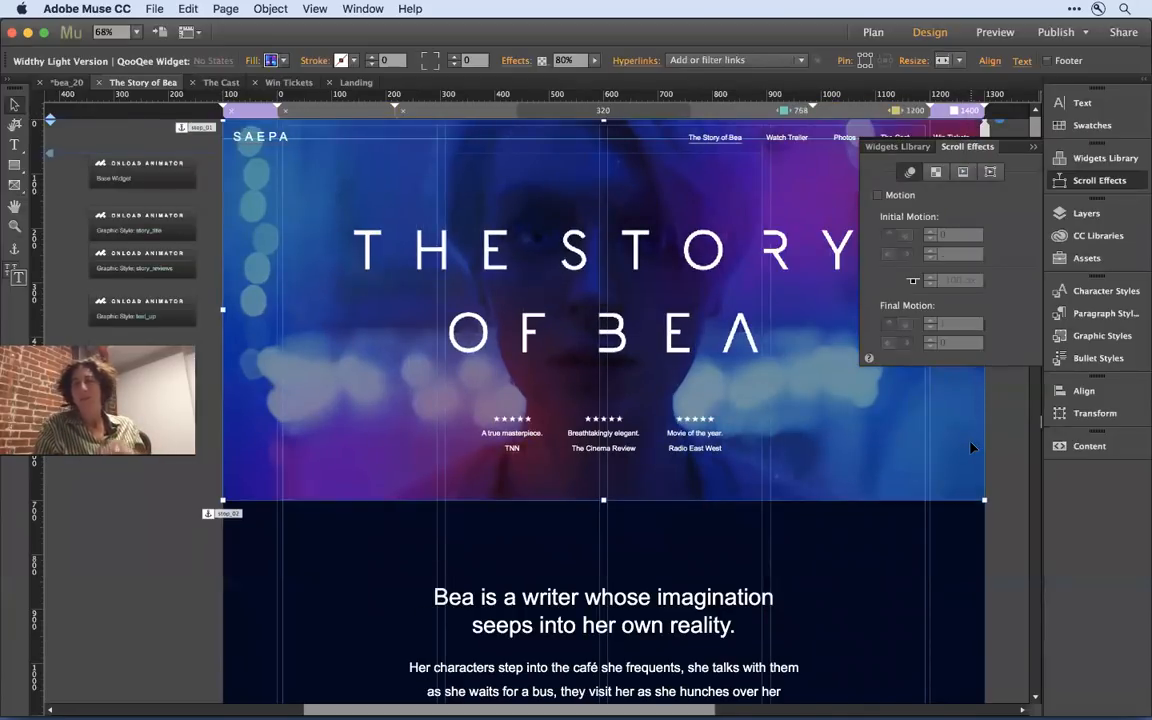
left_click(898, 197)
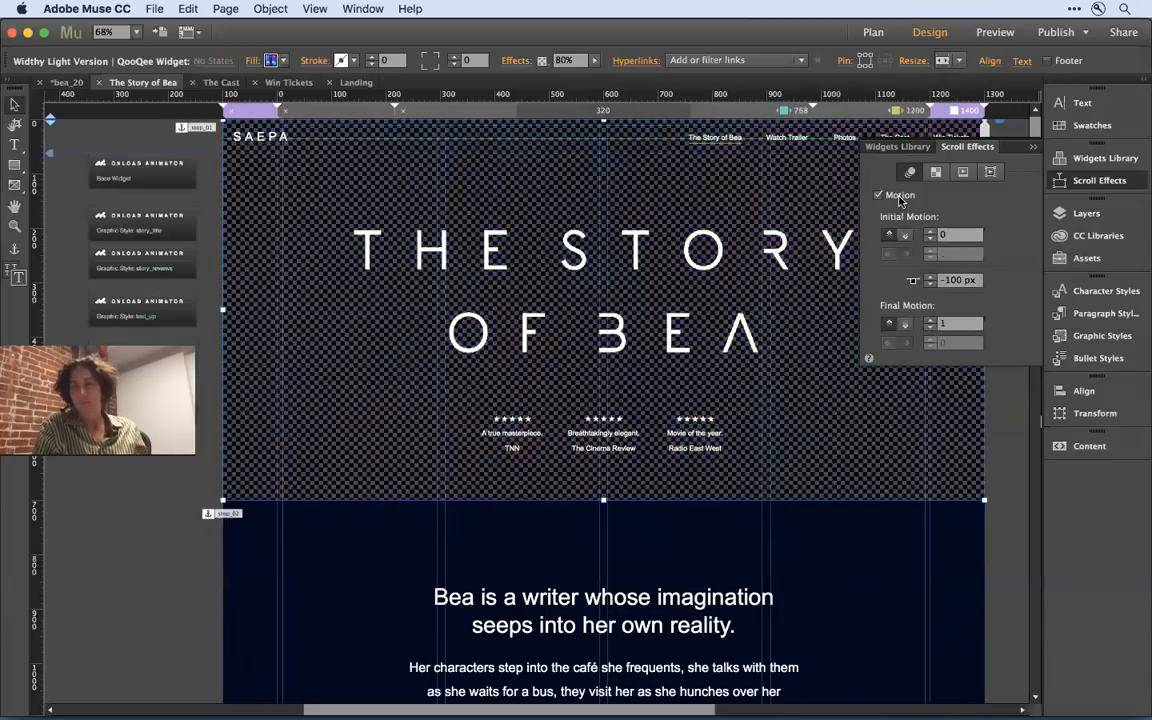
left_click(965, 235)
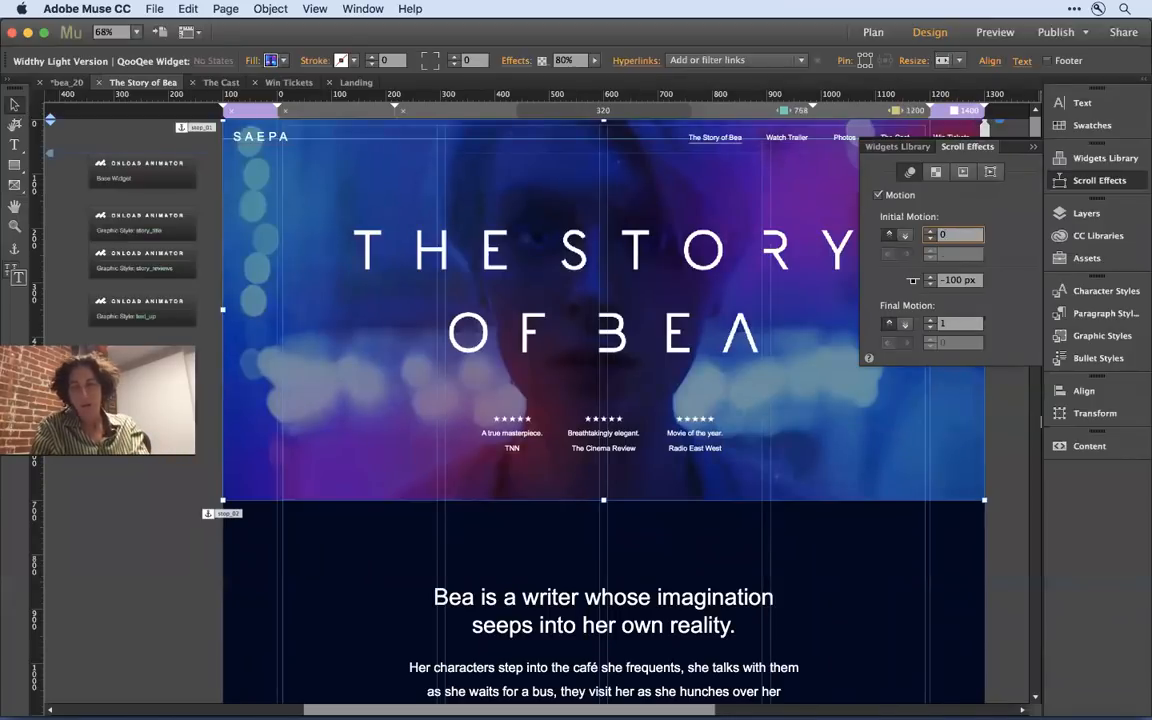
key("Tab")
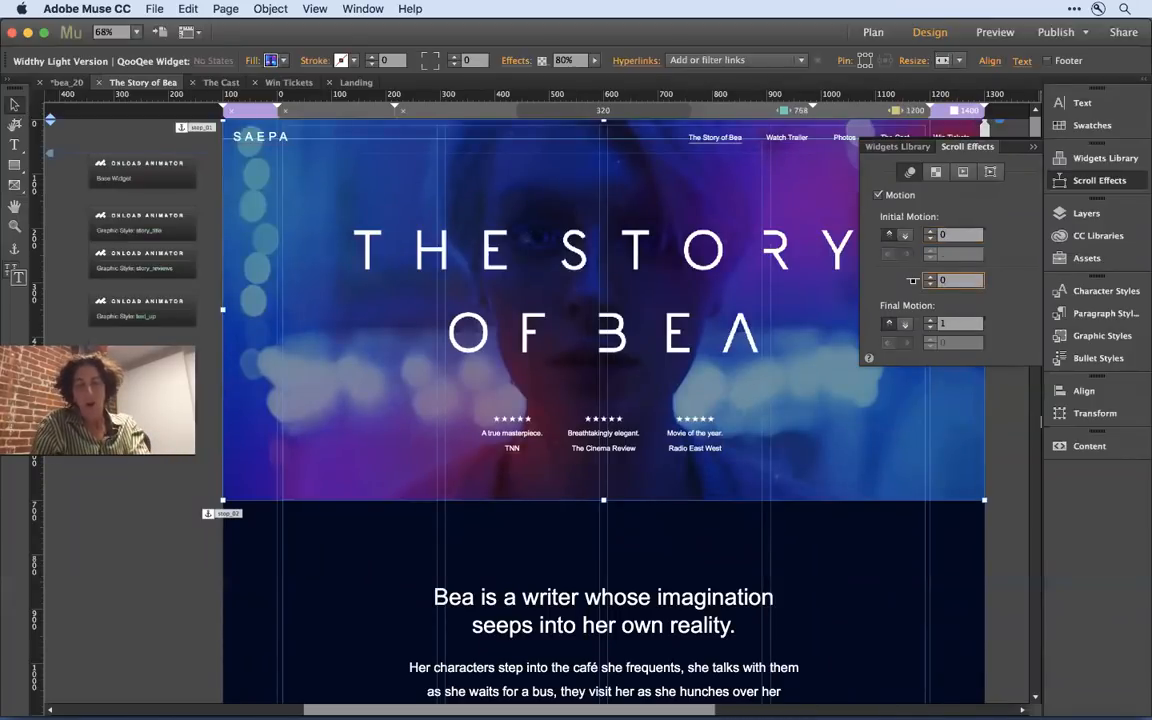
type("0")
key("Tab")
key("BackSpace")
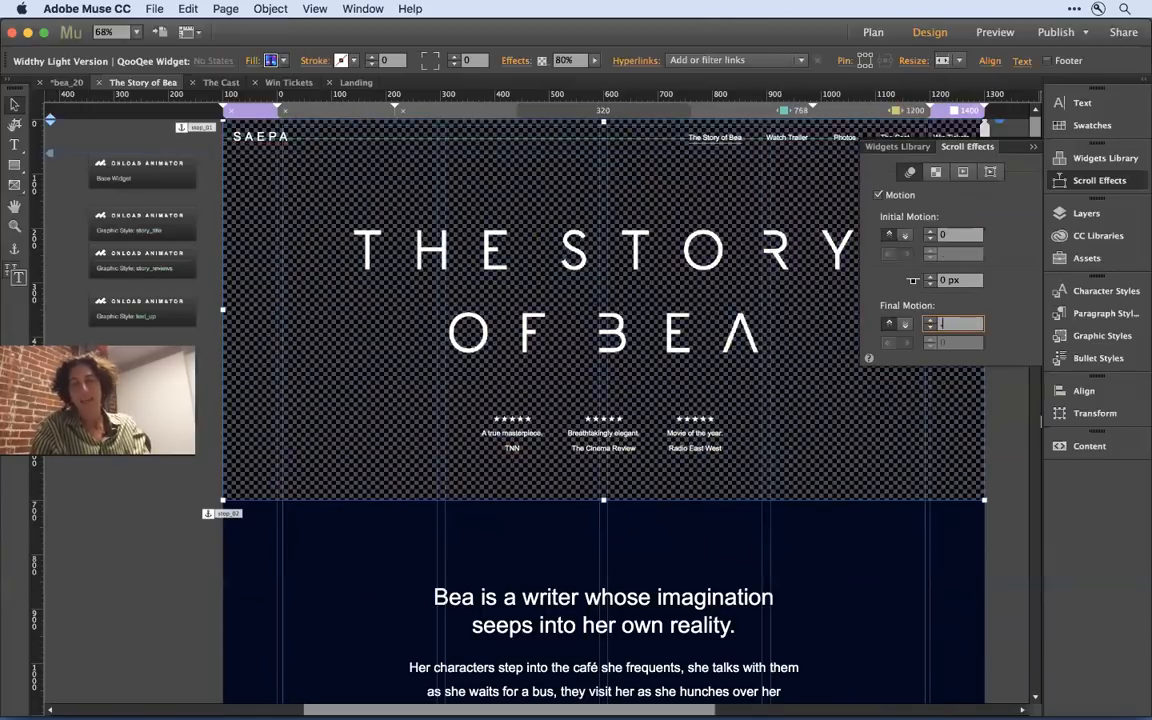
type("0.8")
key("Tab")
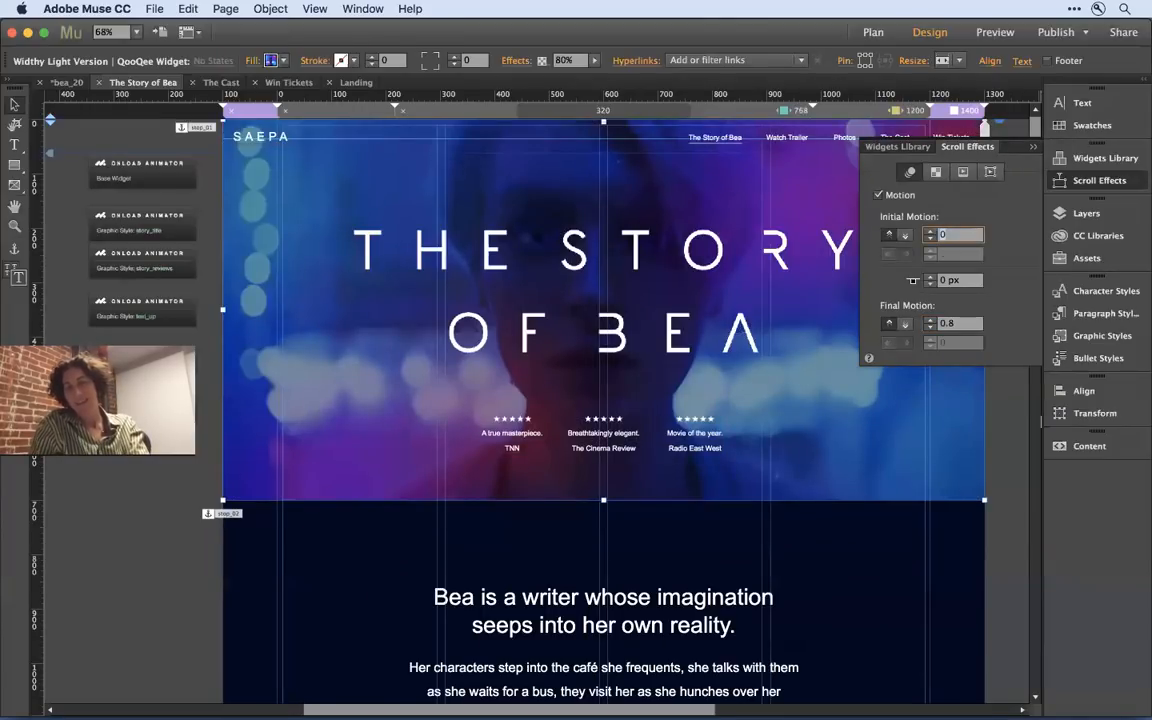
left_click(1009, 401)
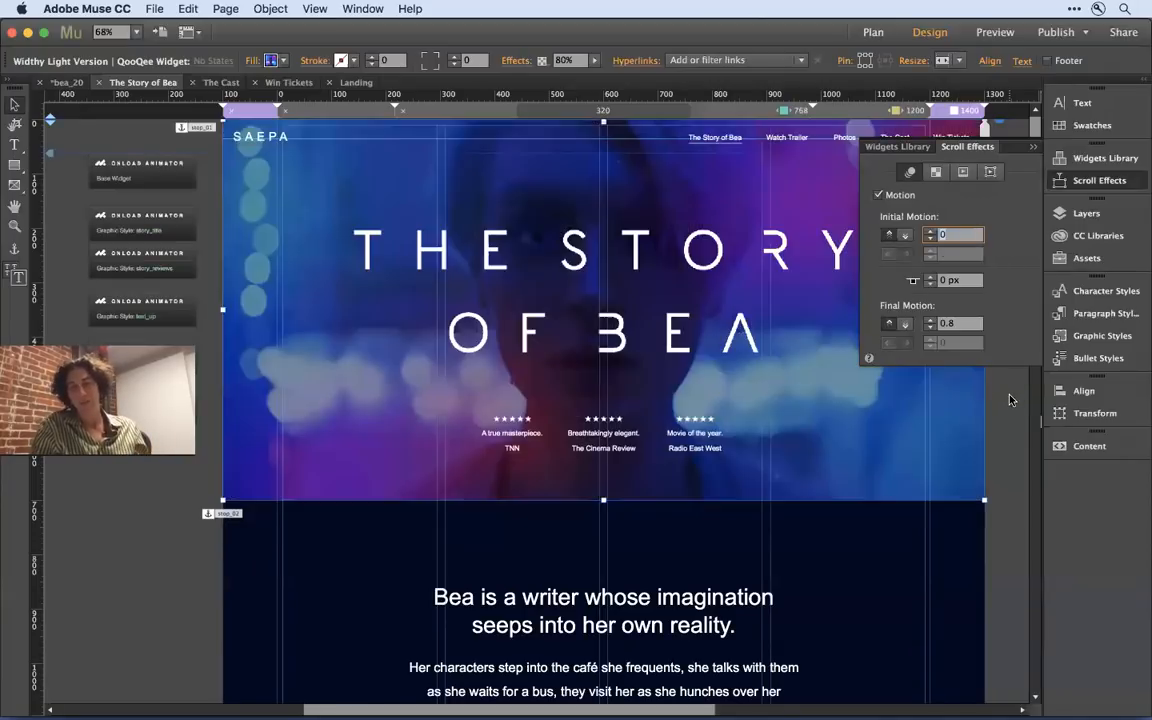
left_click(1032, 147)
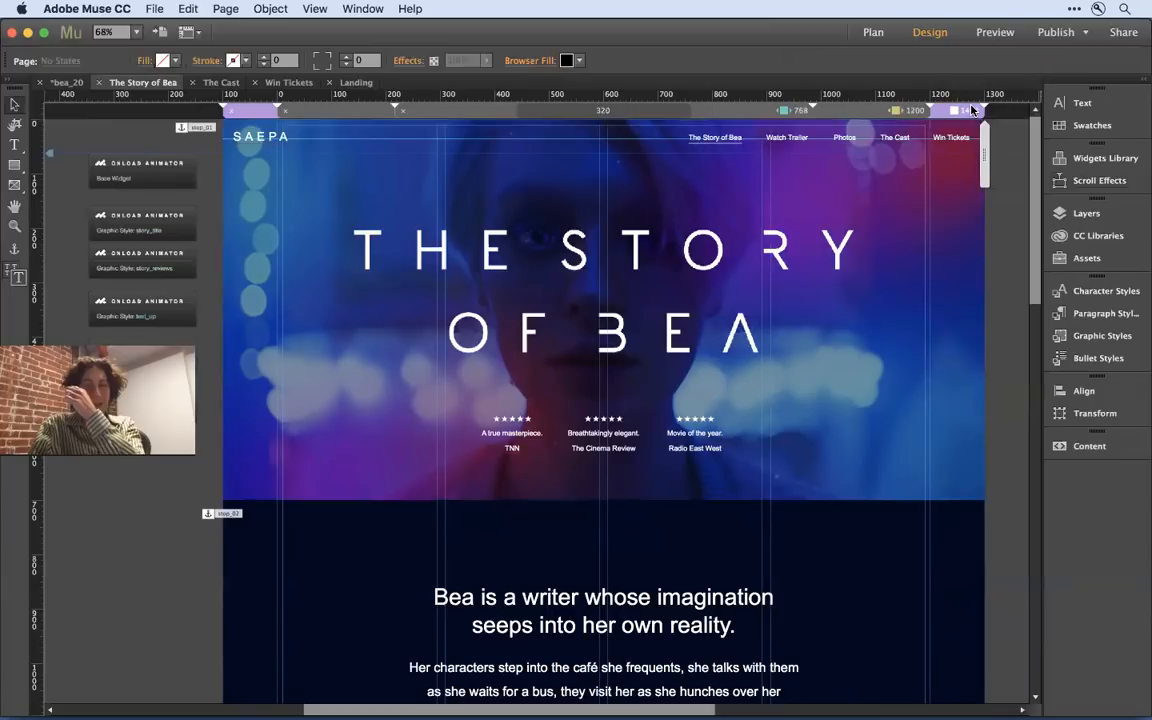
- Preview the current page in the browser, widen the window to the desktop layout and reload it
left_click(843, 548)
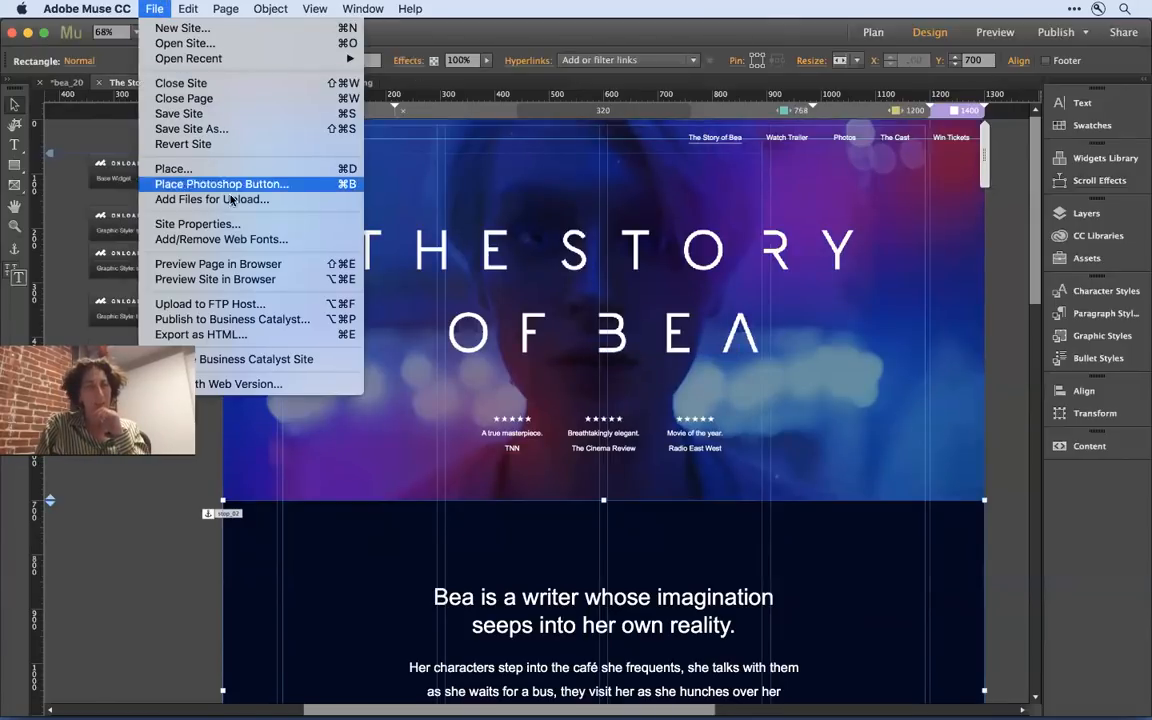
left_click(220, 265)
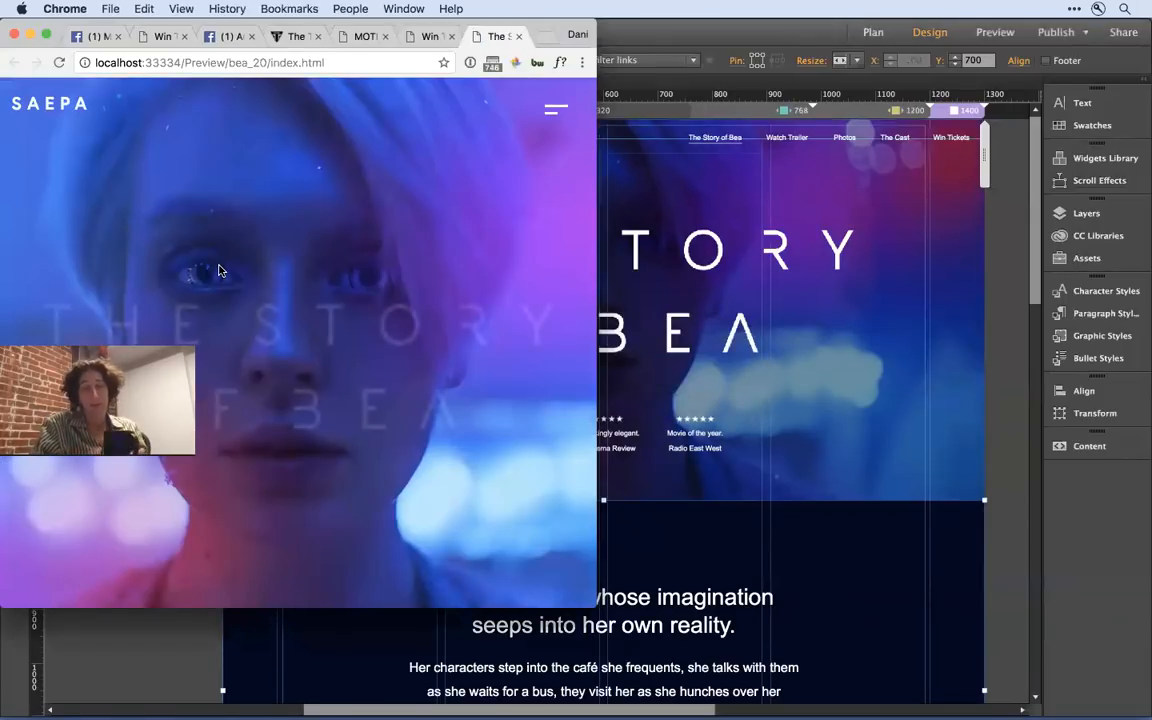
left_click_drag(587, 600, 1143, 604)
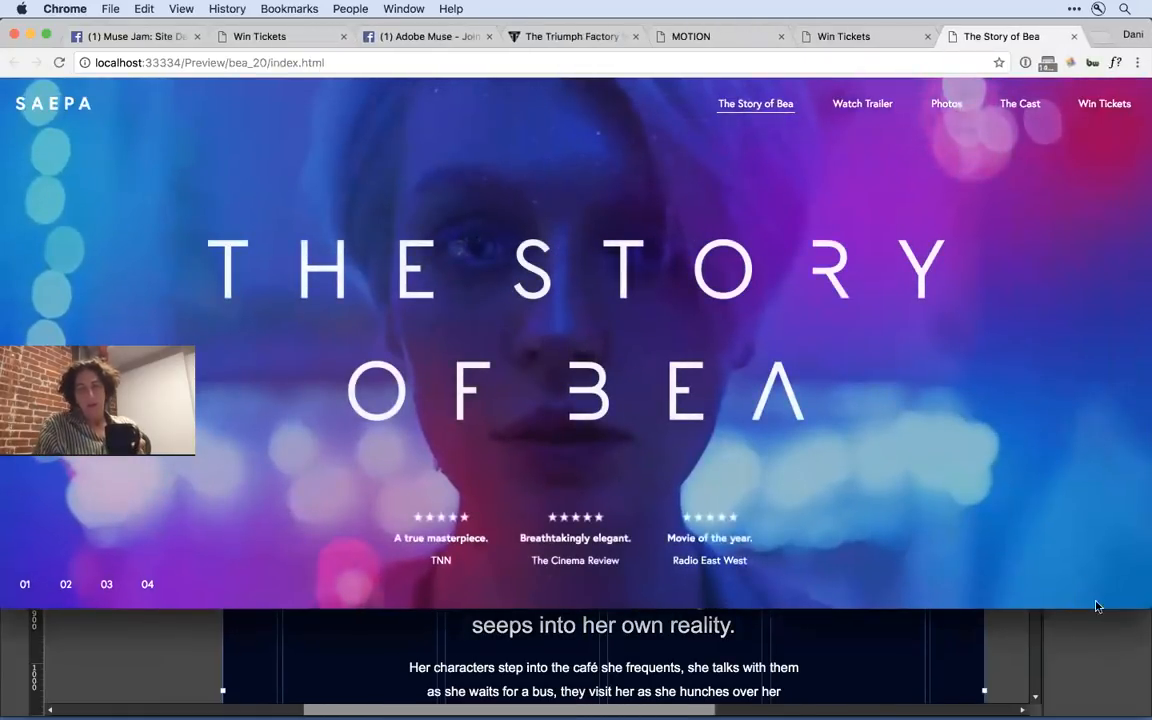
key("super+r")
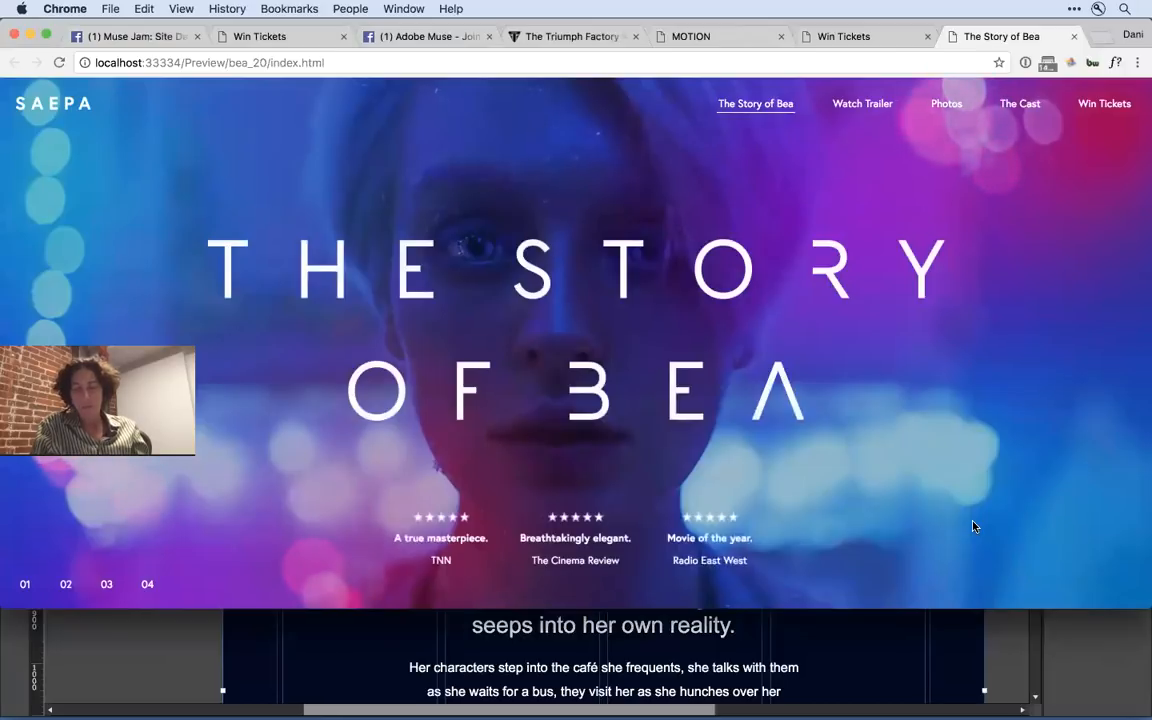
- Examine how the hero background moves against the title while scrolling, continuing through the story text and photo slideshow to the pink quote section
scroll(975, 526, "down", 1)
scroll(975, 526, "down", 2)
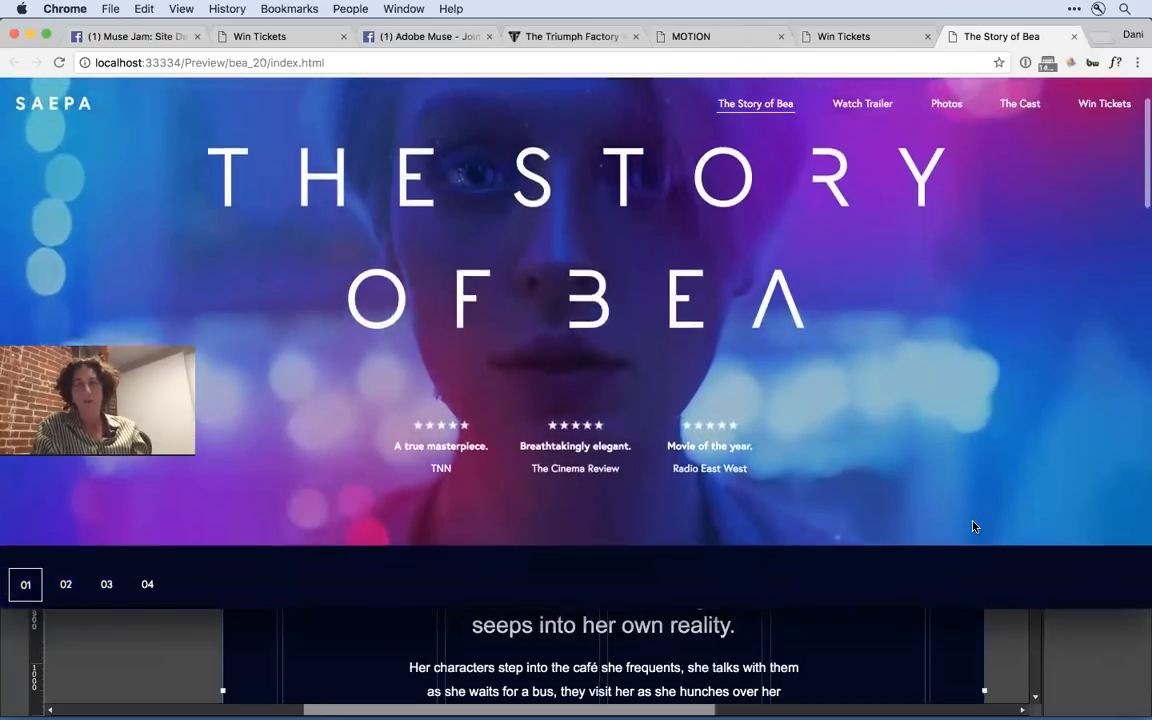
scroll(975, 523, "up", 3)
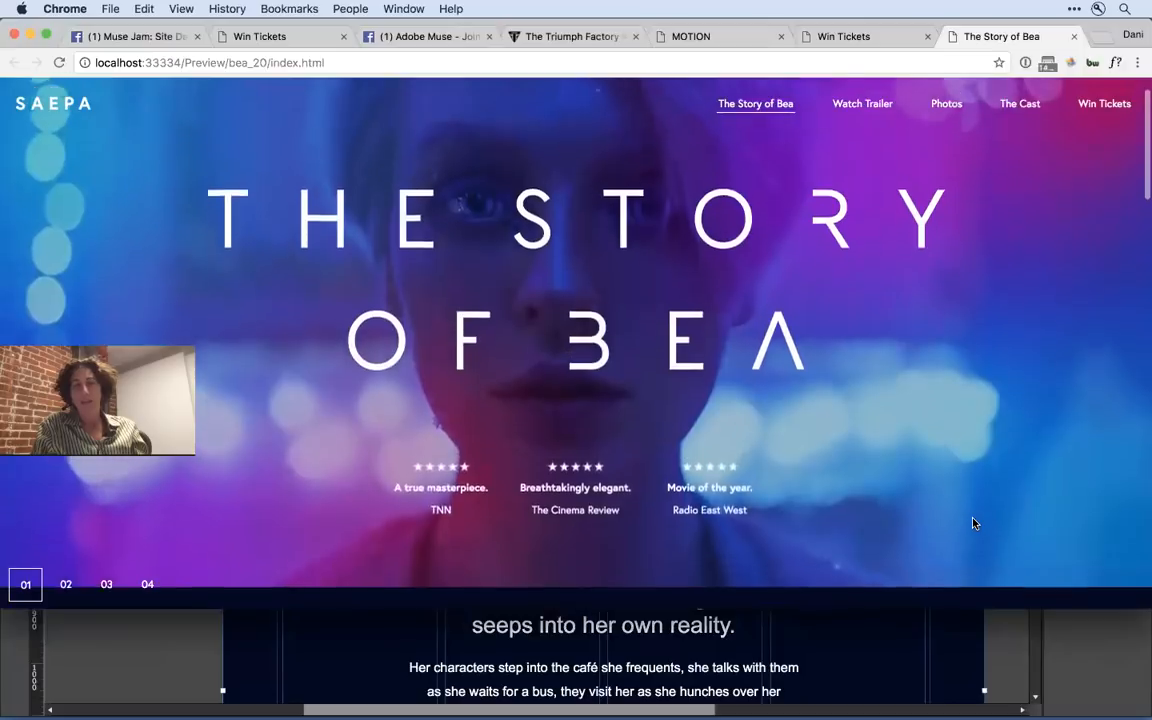
scroll(975, 523, "down", 4)
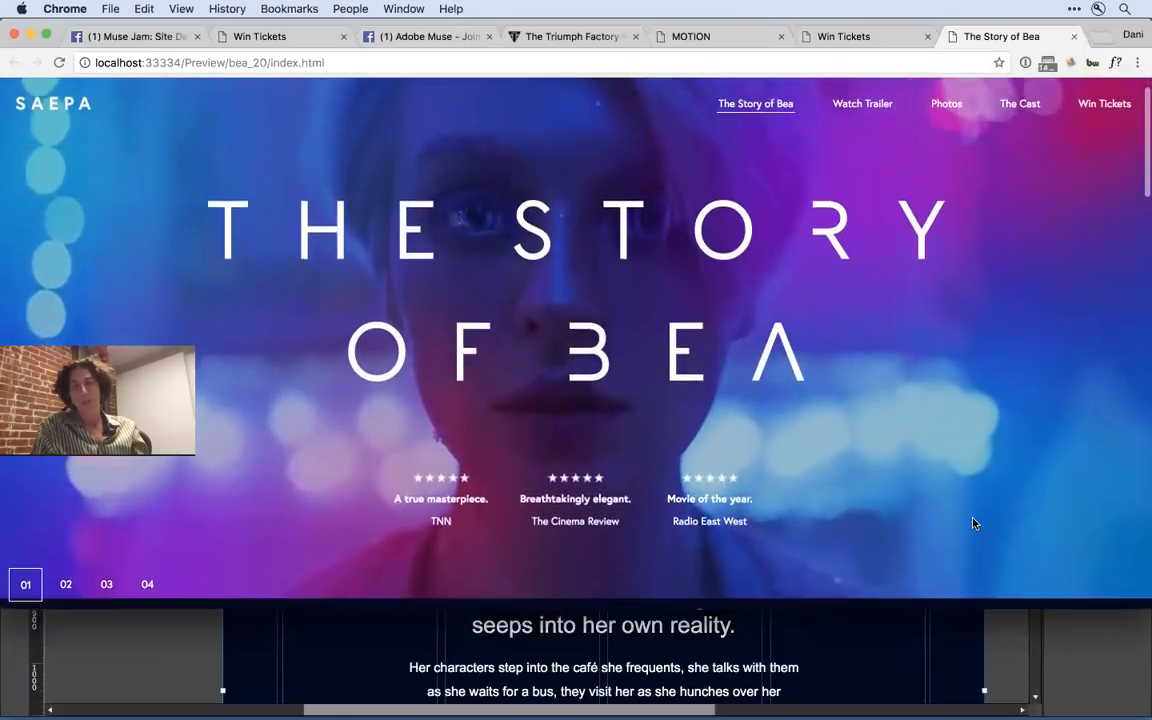
scroll(975, 523, "down", 3)
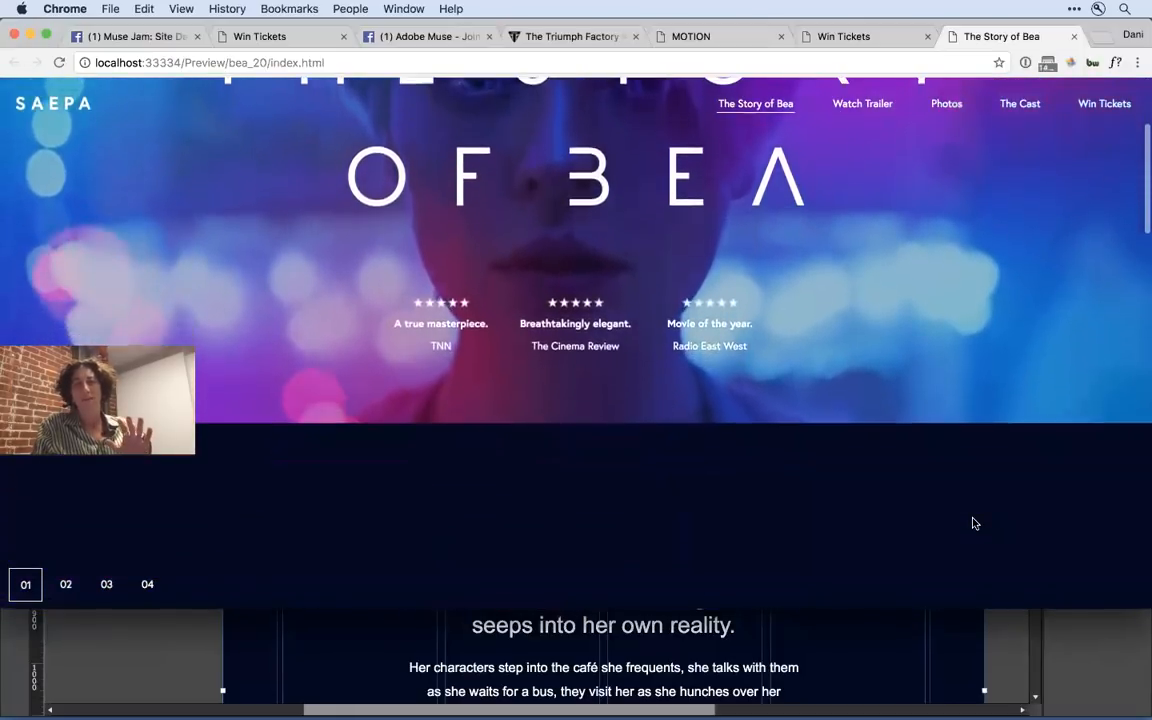
scroll(975, 523, "up", 5)
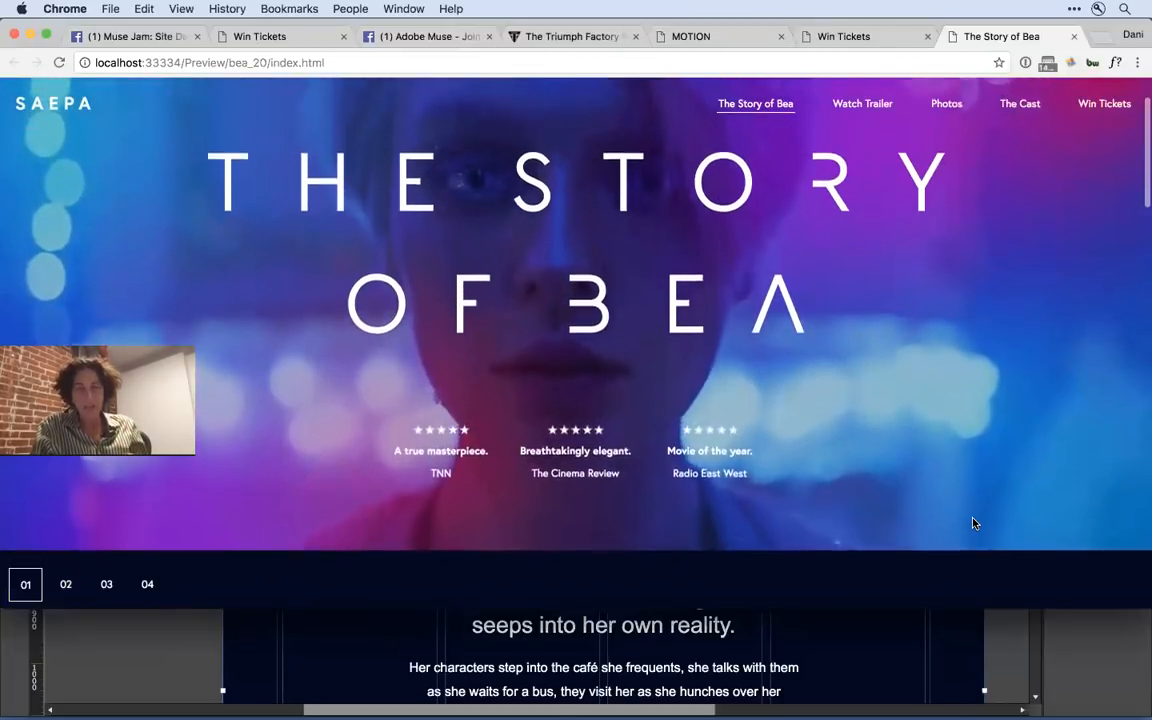
scroll(975, 523, "down", 5)
scroll(975, 523, "down", 3)
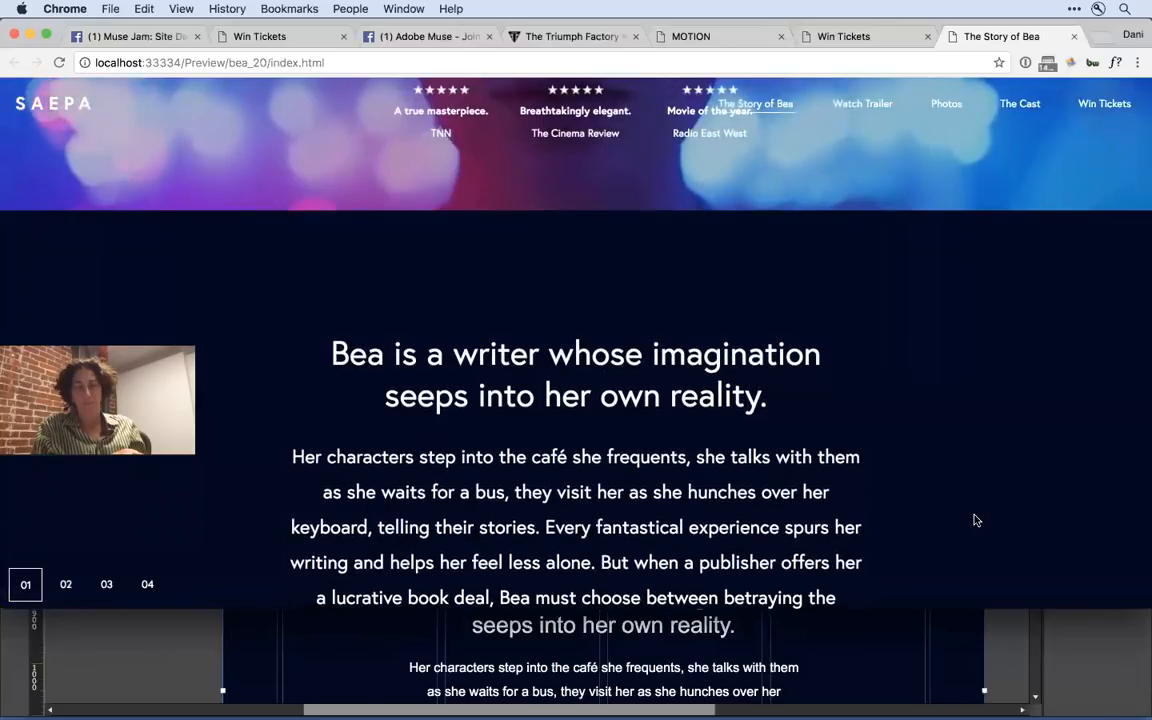
scroll(975, 520, "down", 7)
scroll(976, 520, "down", 9)
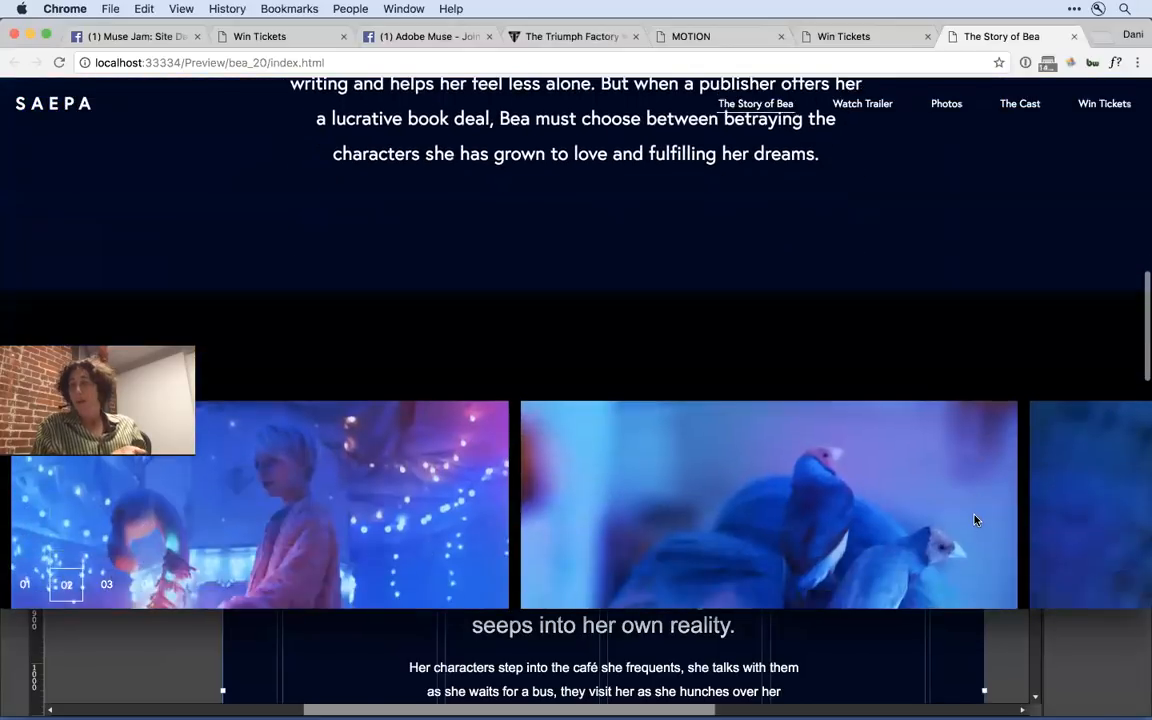
scroll(976, 520, "down", 2)
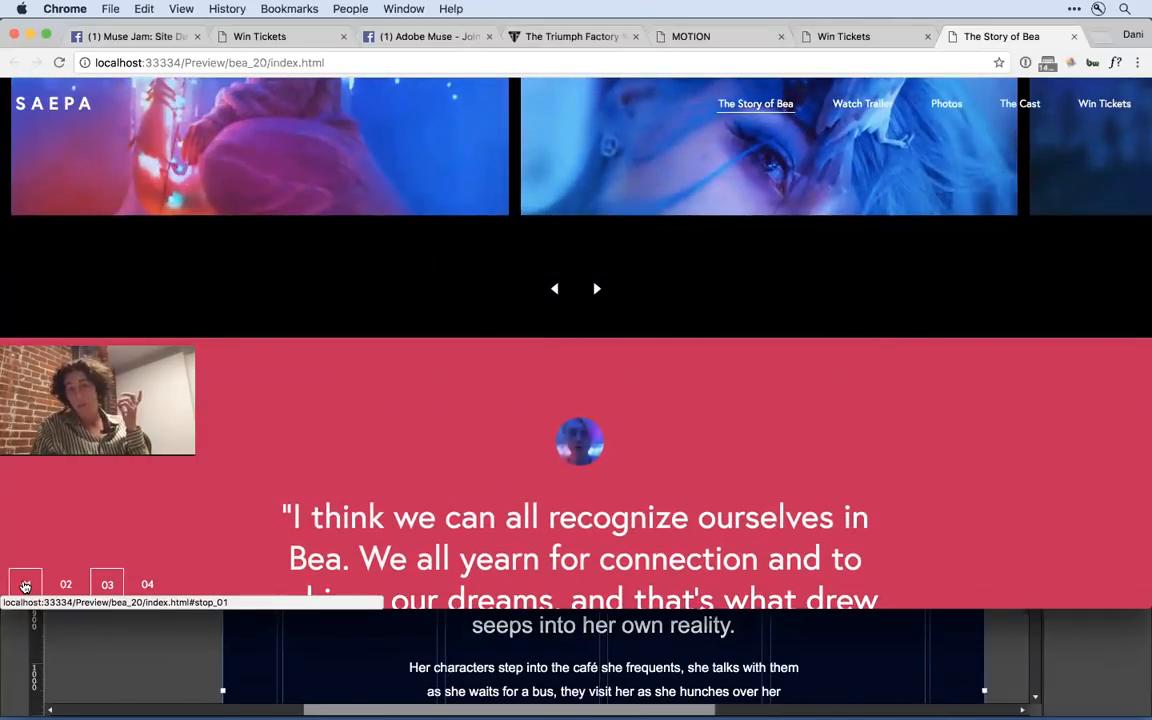
- Test the page's anchor navigation by visiting stops 01, 02, 03 and 04 in order
left_click(25, 585)
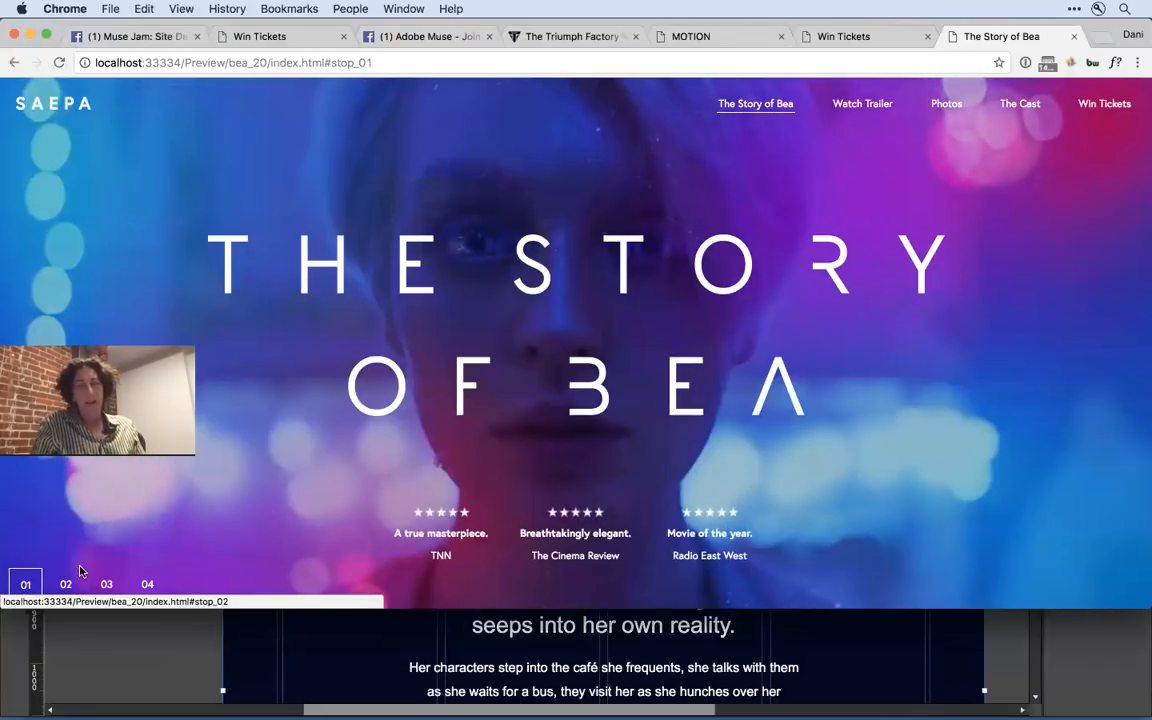
left_click(67, 582)
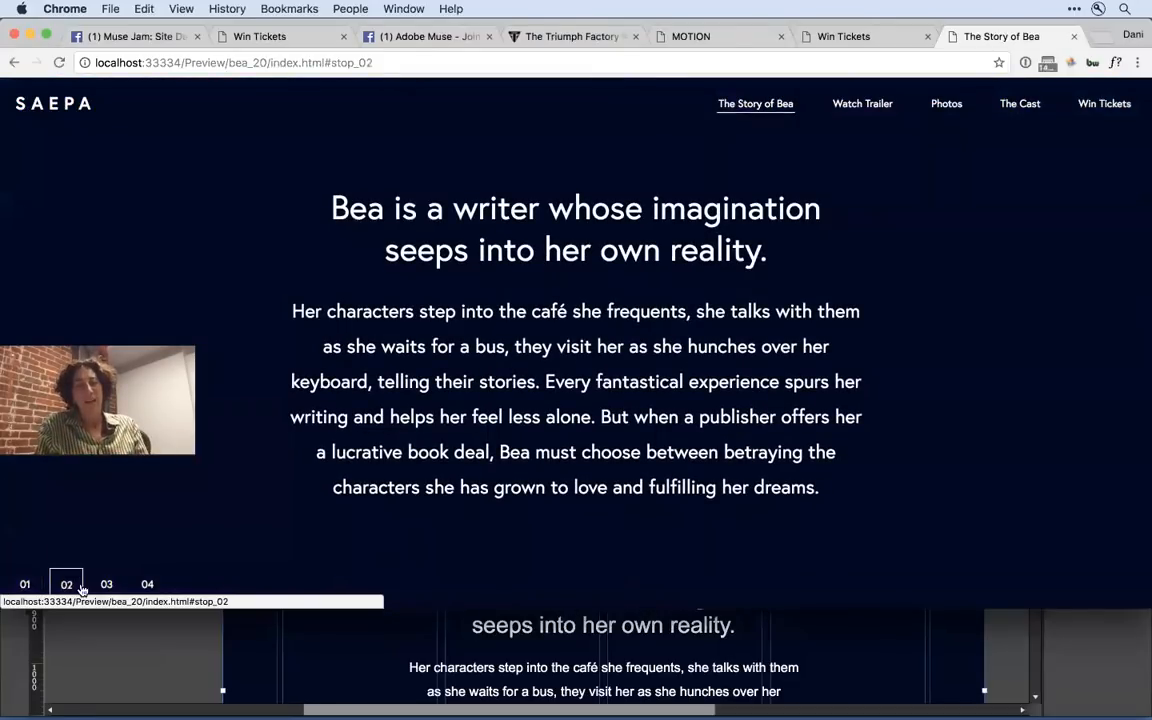
left_click(101, 590)
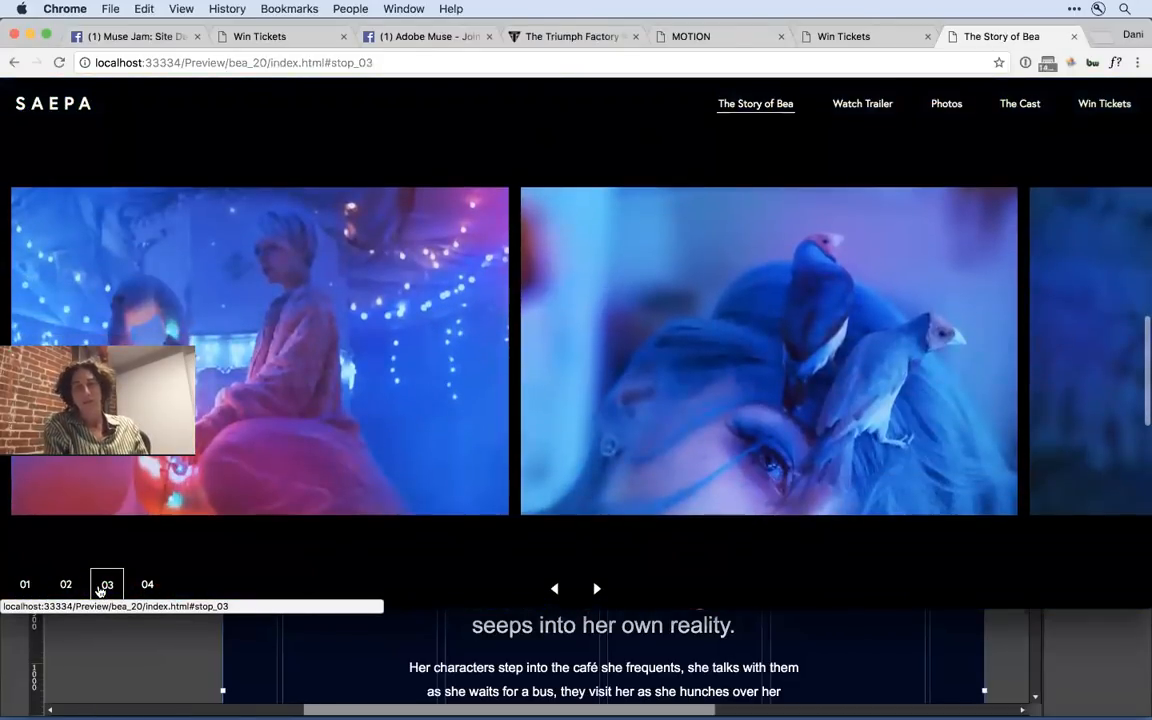
left_click(137, 588)
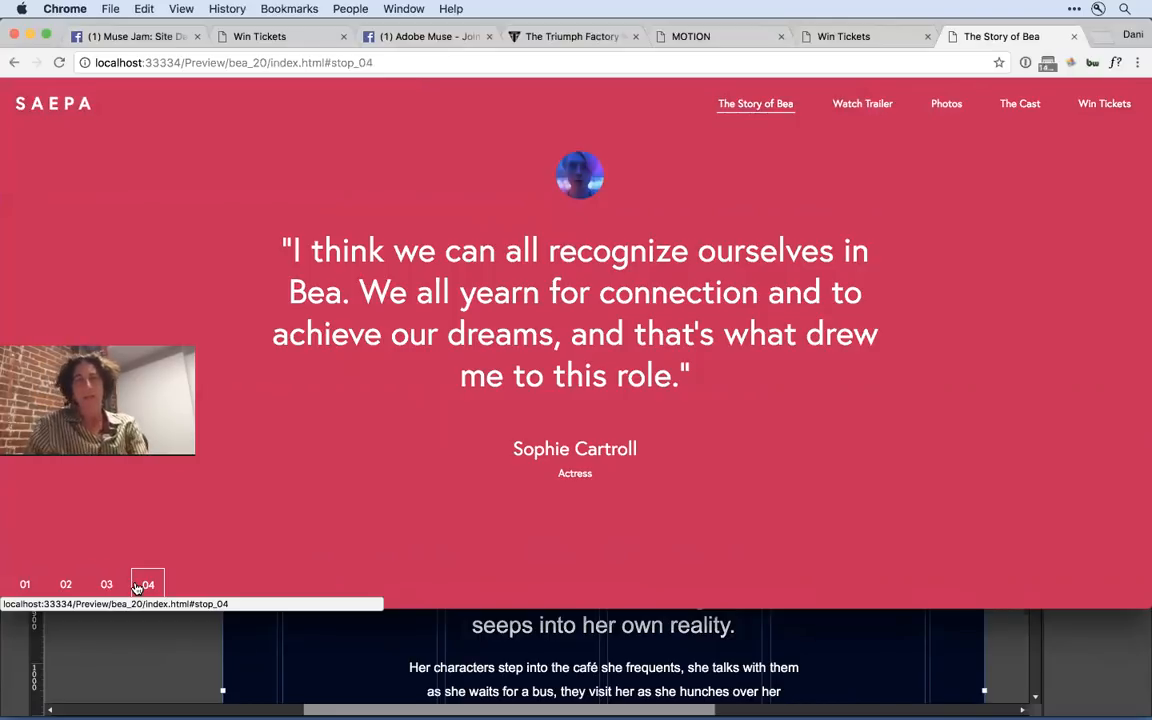
- Open muse.adobe.com in a new browser tab and go to its Events page
key("super+t")
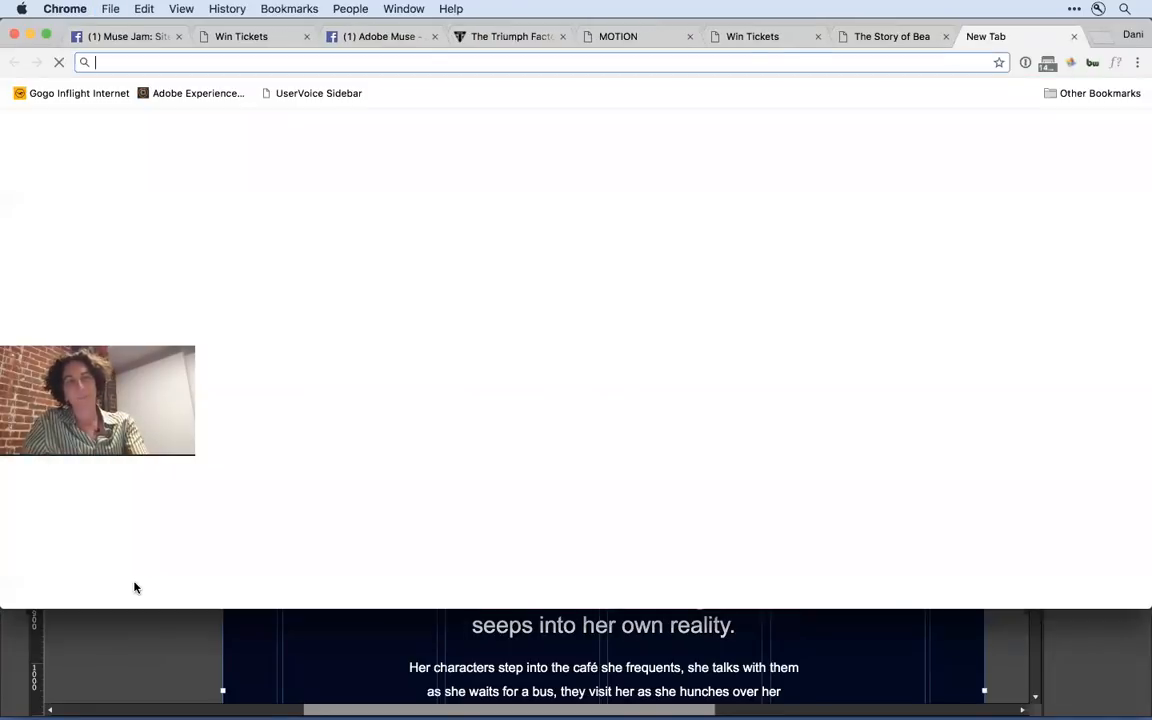
type("muse.adobe.com")
key("Return")
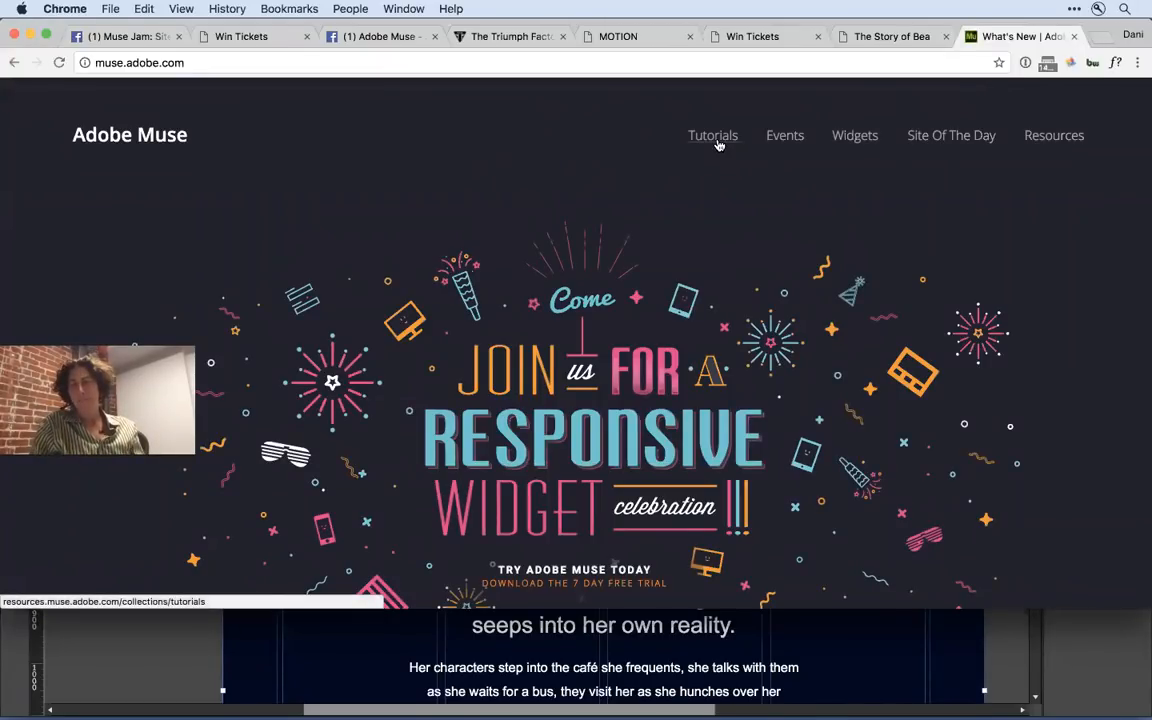
left_click(772, 141)
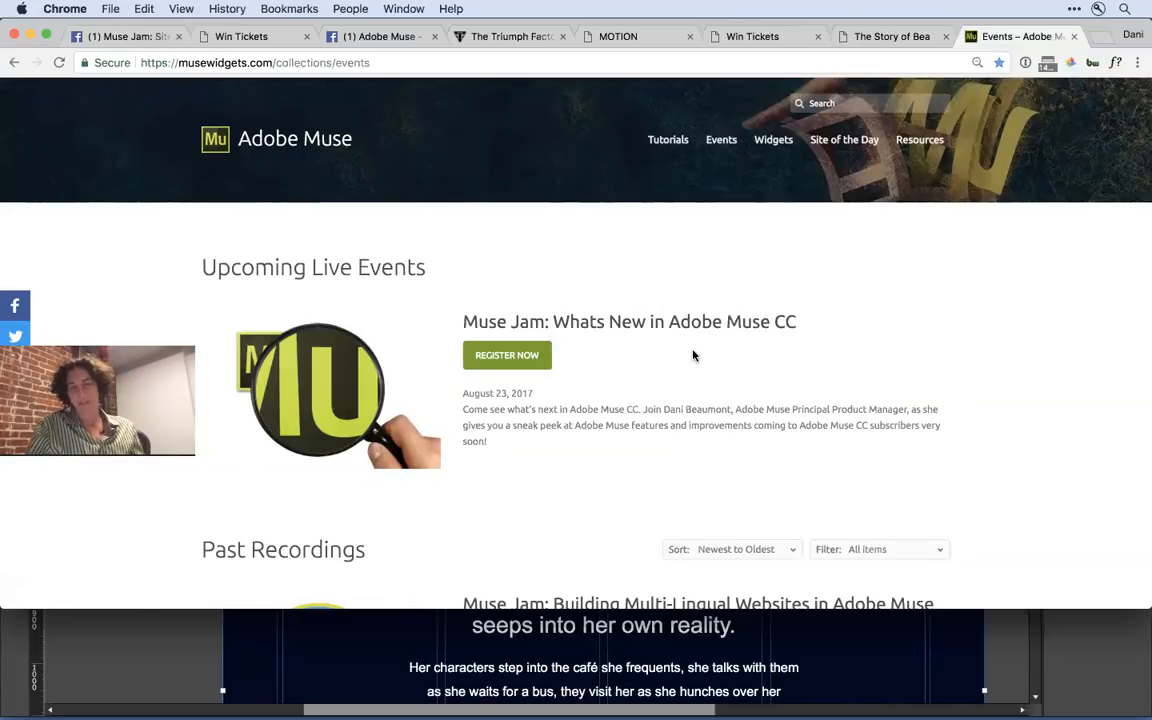
- Browse the past recordings and open the one titled Muse Jam: Building Multi-Lingual Websites in Adobe Muse
scroll(693, 354, "down", 5)
scroll(693, 354, "down", 5)
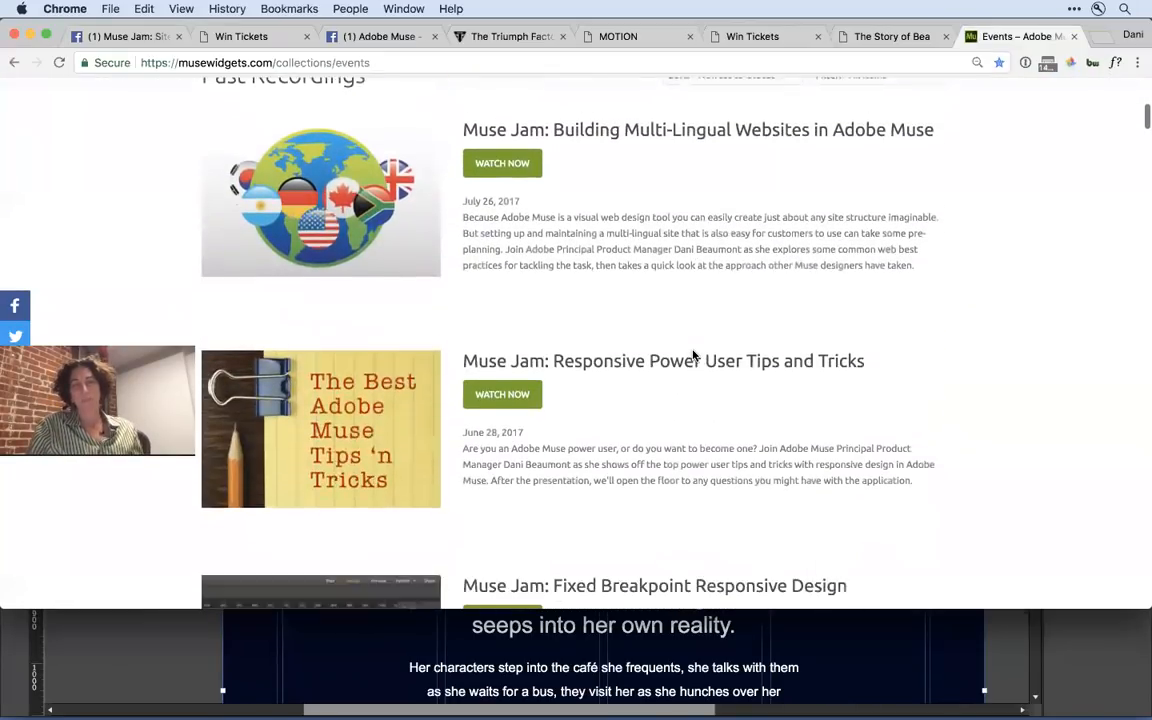
scroll(693, 355, "up", 2)
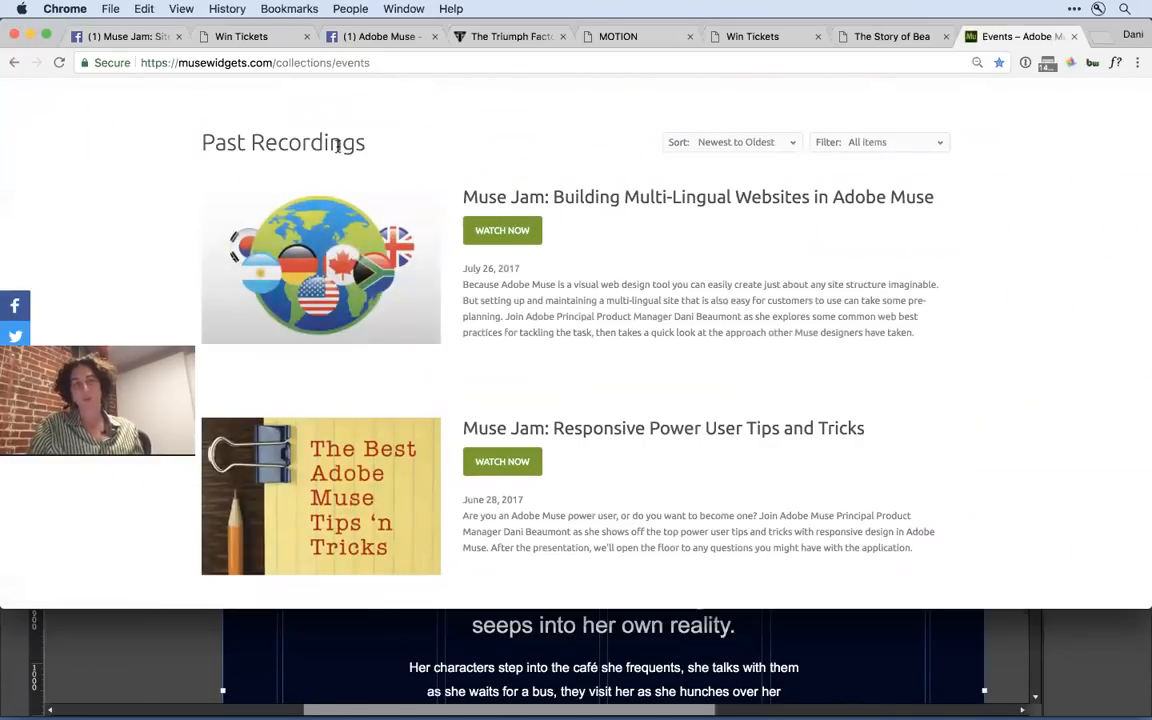
left_click(492, 238)
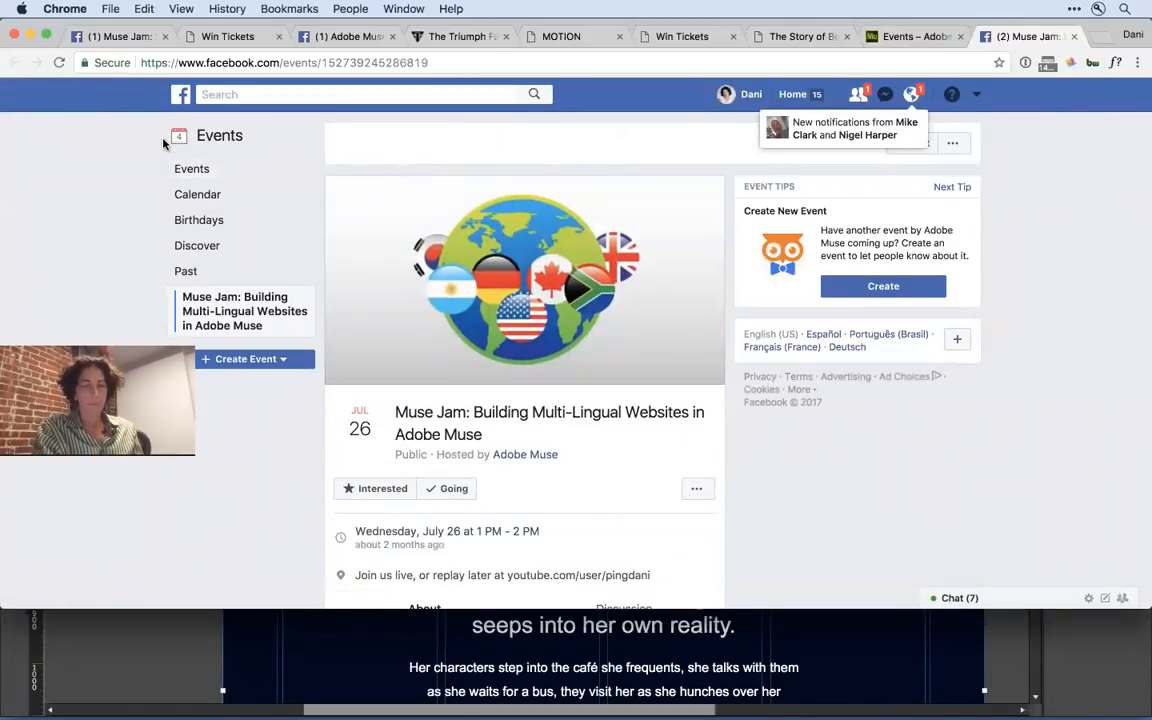
- Close the Facebook event and open the recording Muse Jam: Responsive Power User Tips and Tricks, pausing its playback
key("super+w")
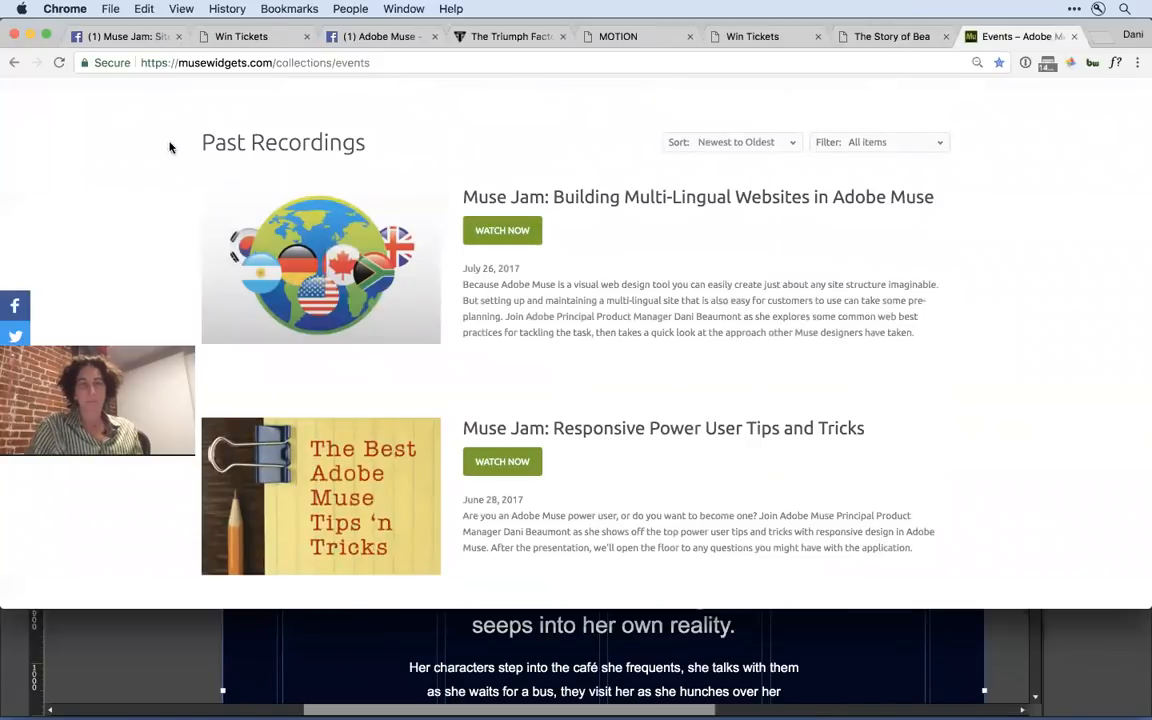
left_click(496, 462)
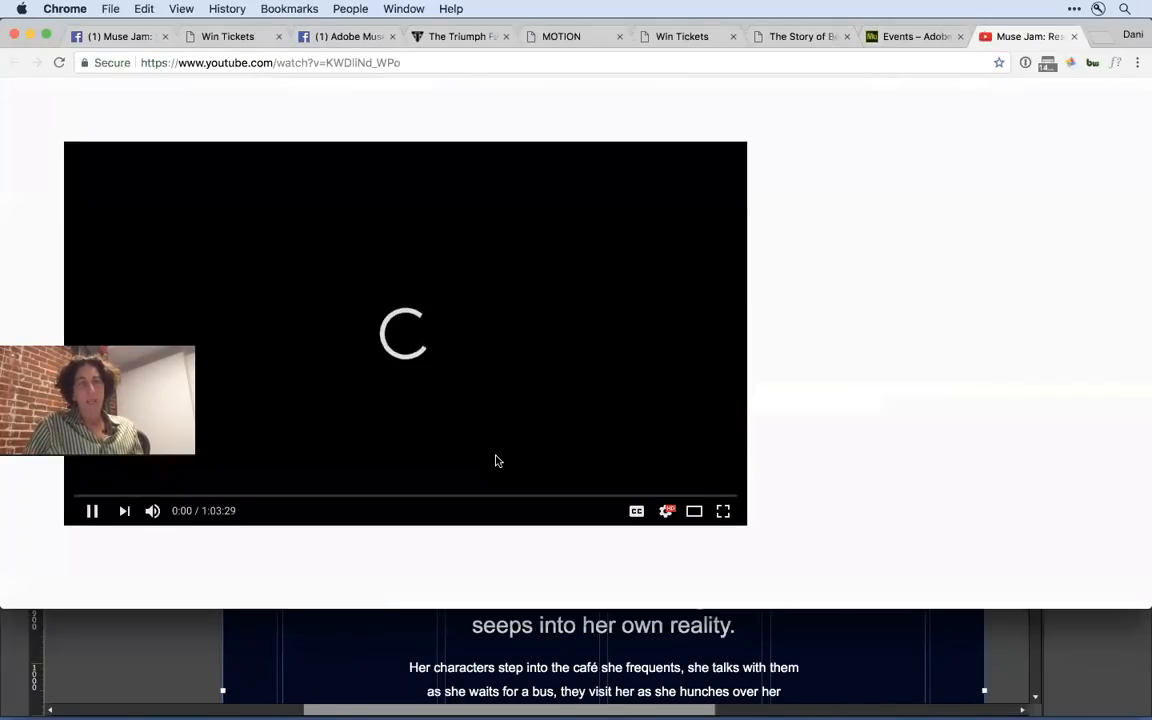
left_click(89, 513)
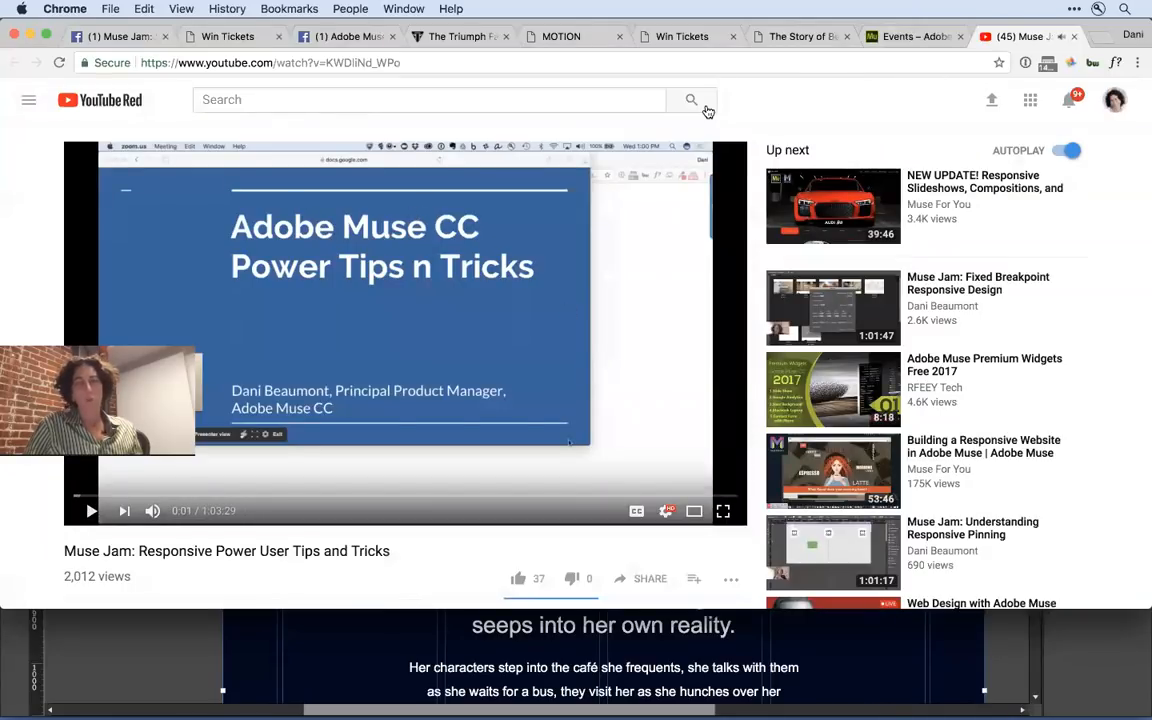
scroll(1133, 184, "up", 1)
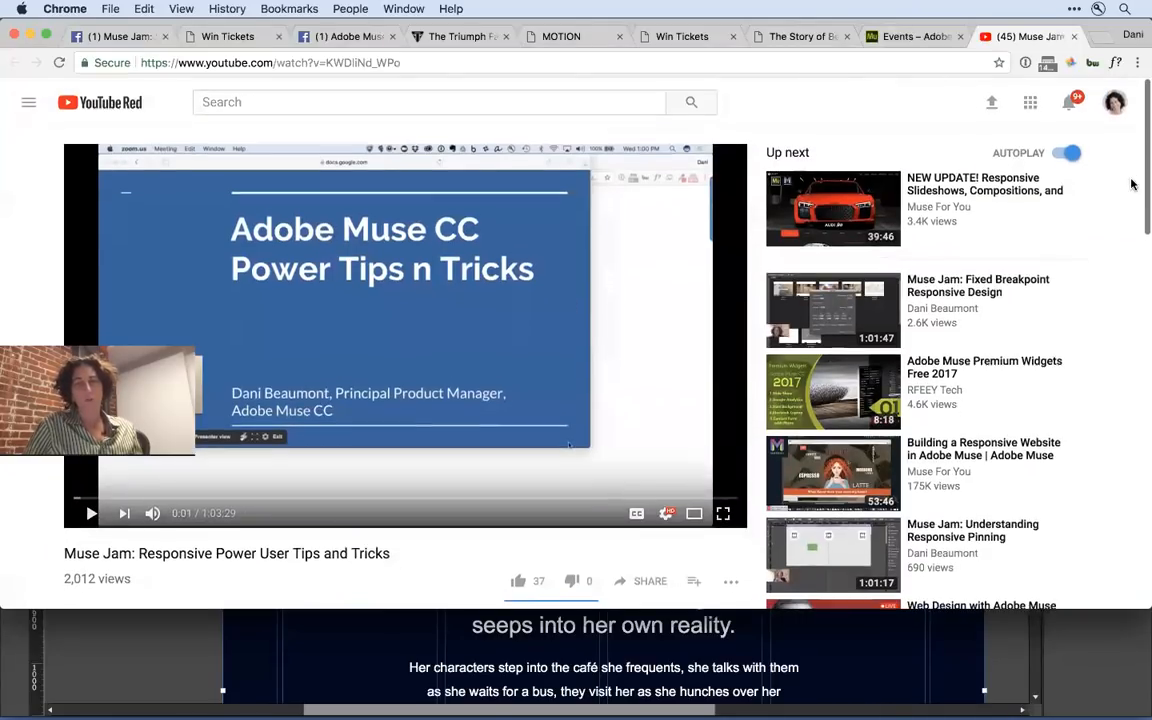
scroll(374, 343, "down", 2)
scroll(374, 343, "up", 3)
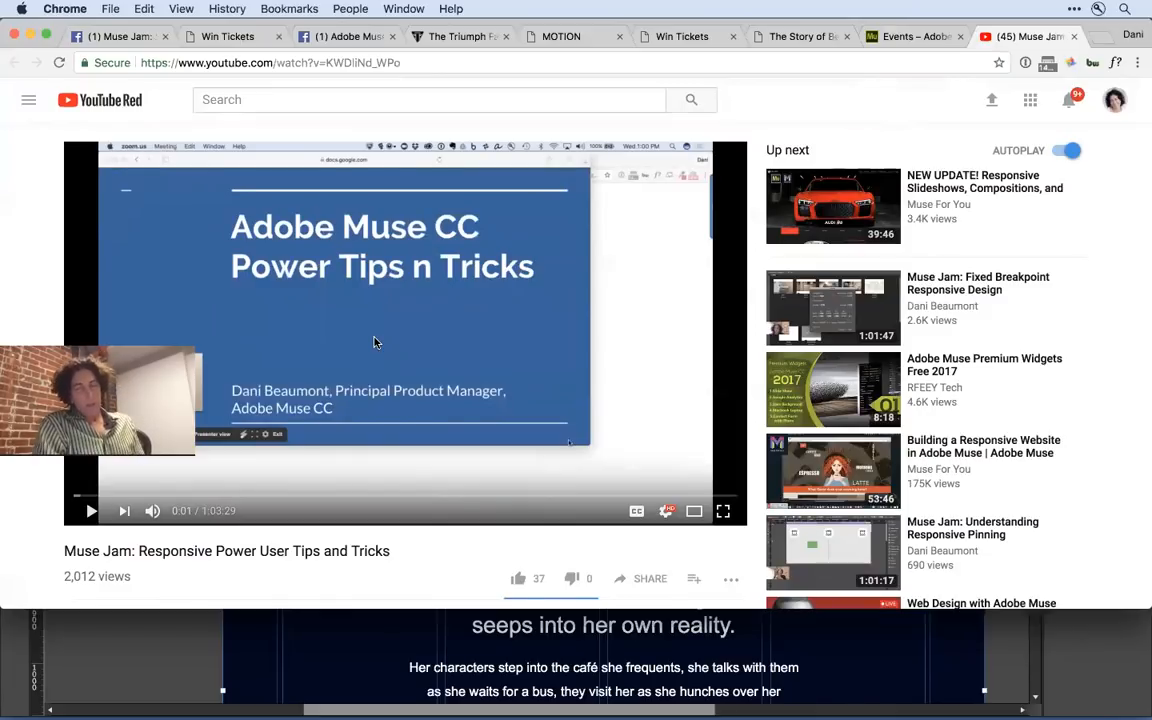
- Close the recording and Events browser tabs, switch back to Adobe Muse CC and deselect the page rectangle
key("super+w")
scroll(375, 344, "up", 5)
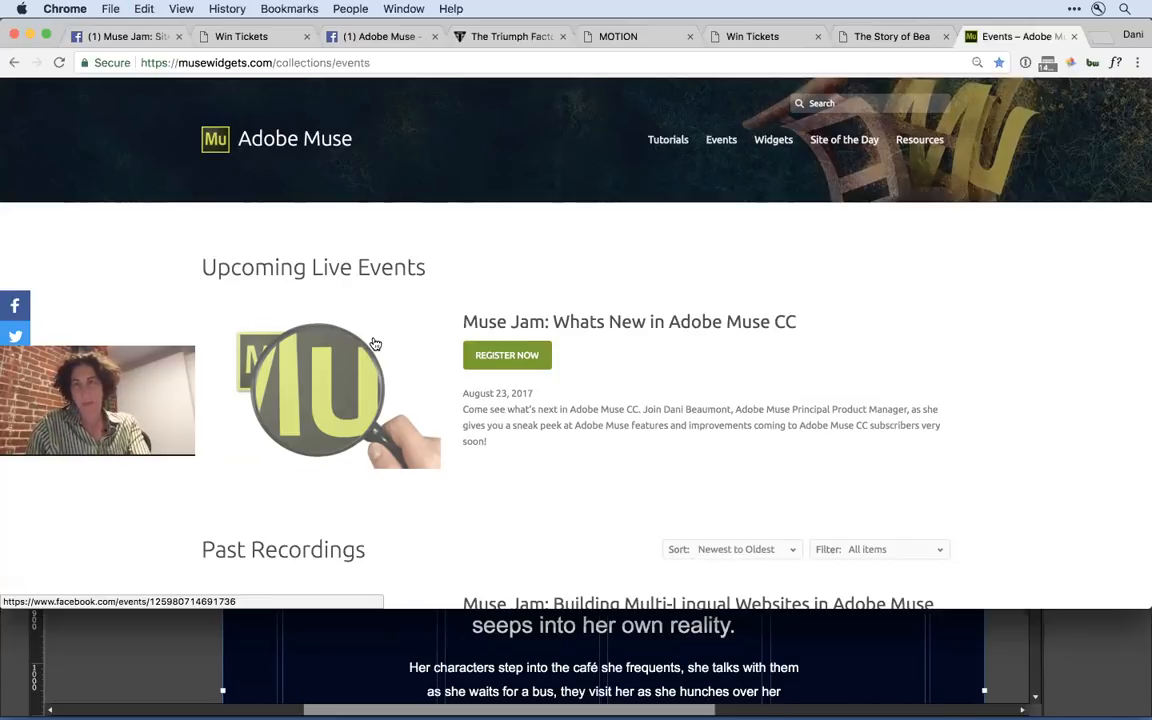
key("super+w")
key("super+Tab")
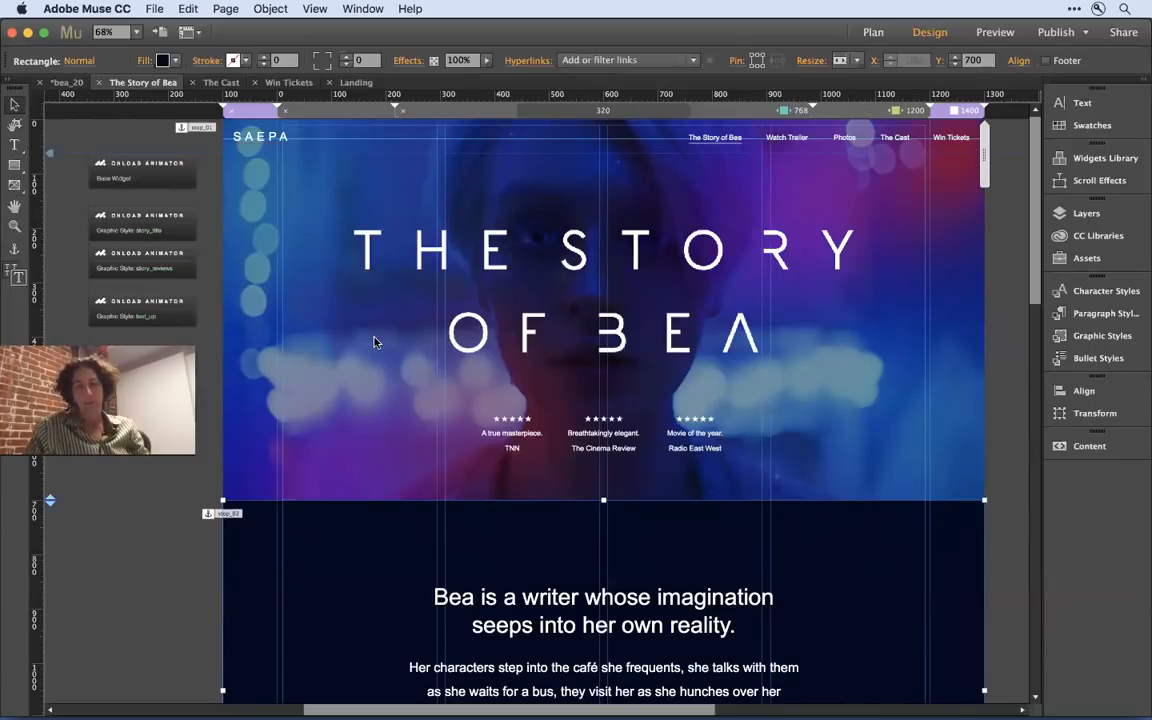
left_click(169, 528)
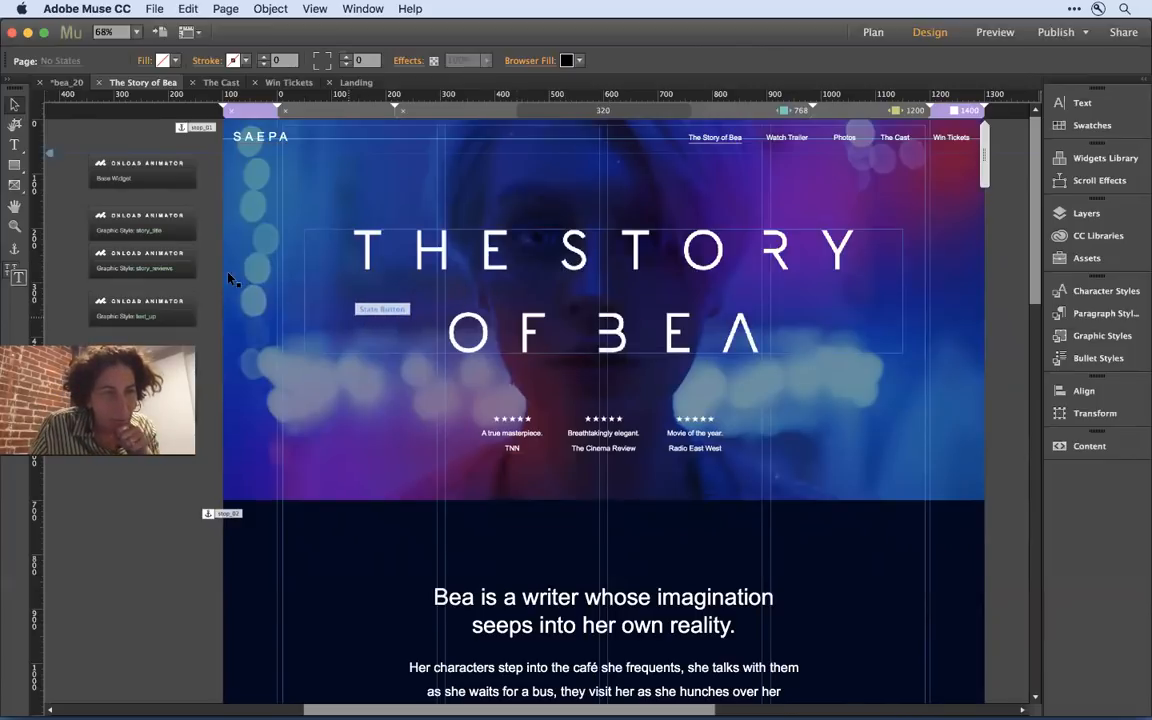
- Open the options of the story_title OnLoad Animator widget beside the page and look through its available animation types
left_click(163, 232)
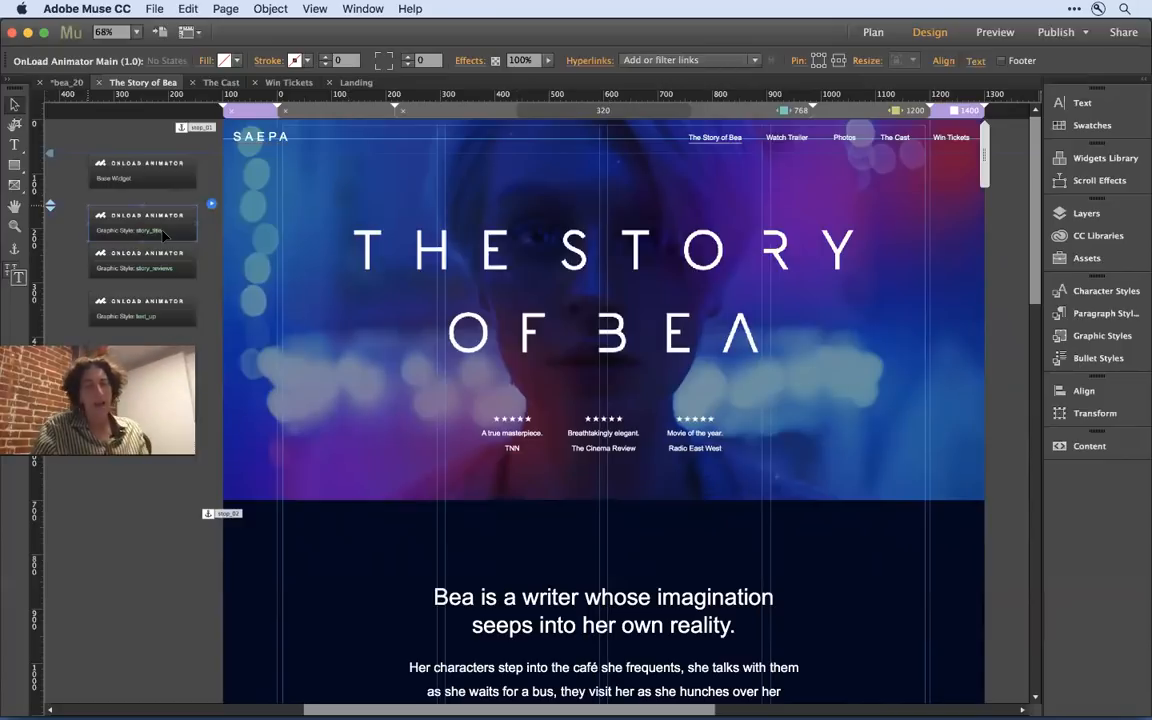
key("super+equal")
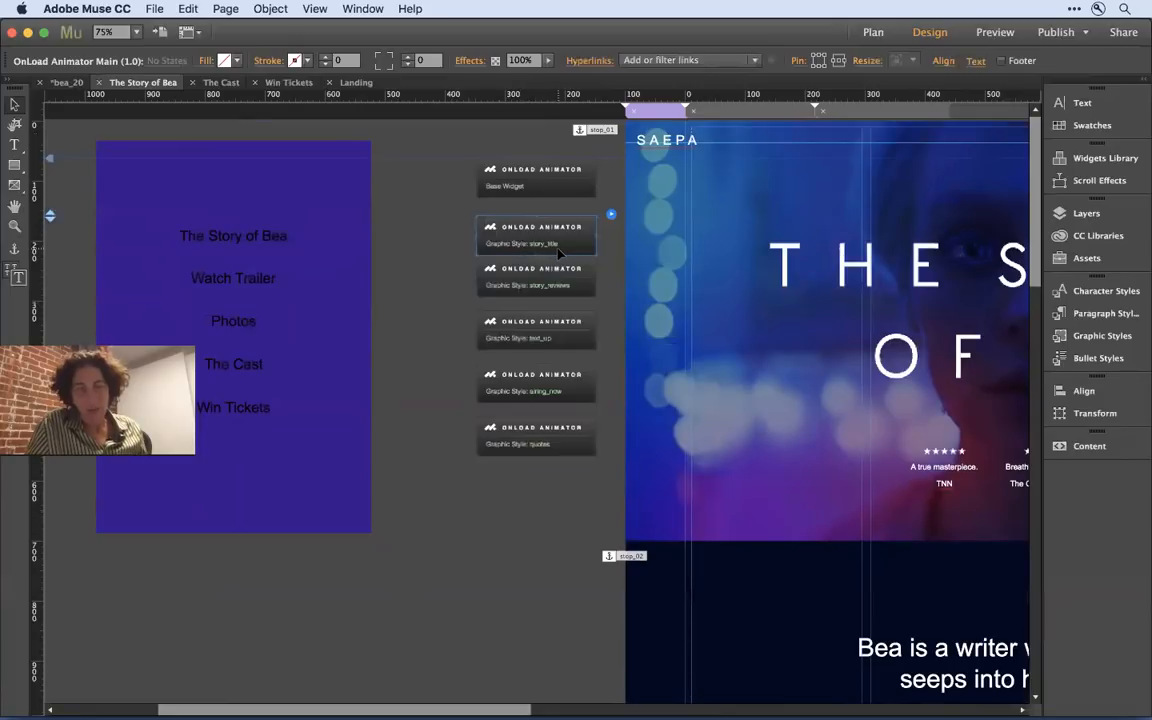
left_click(611, 215)
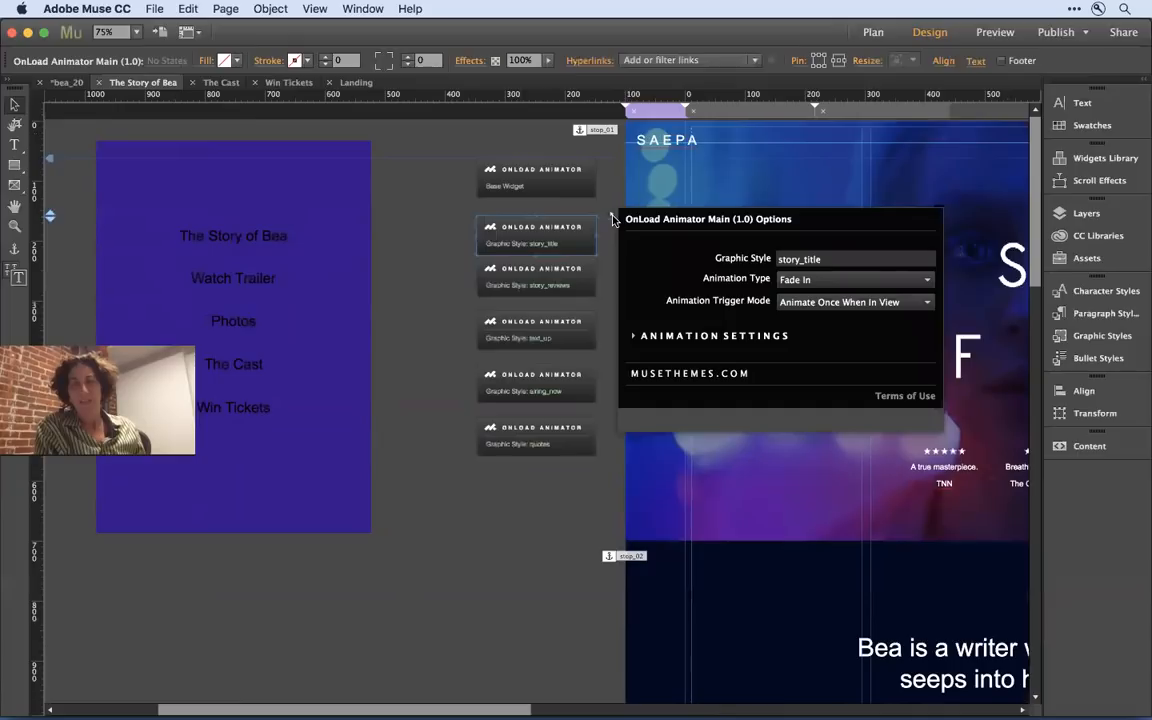
left_click(840, 262)
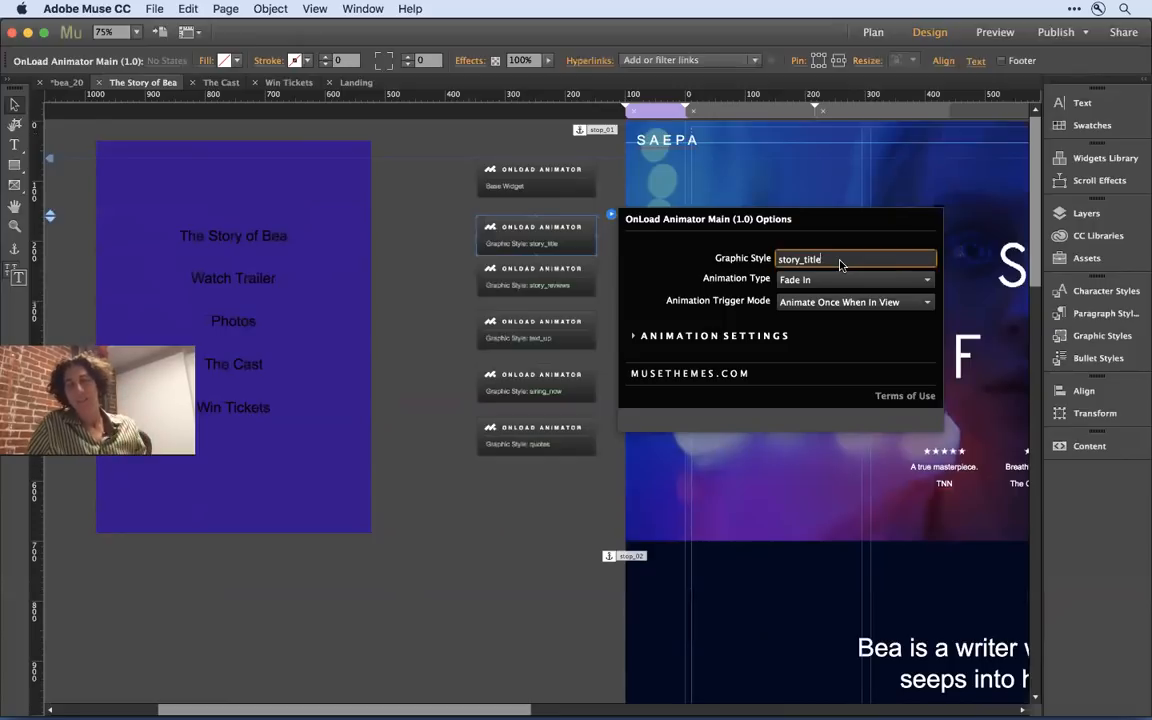
left_click(829, 281)
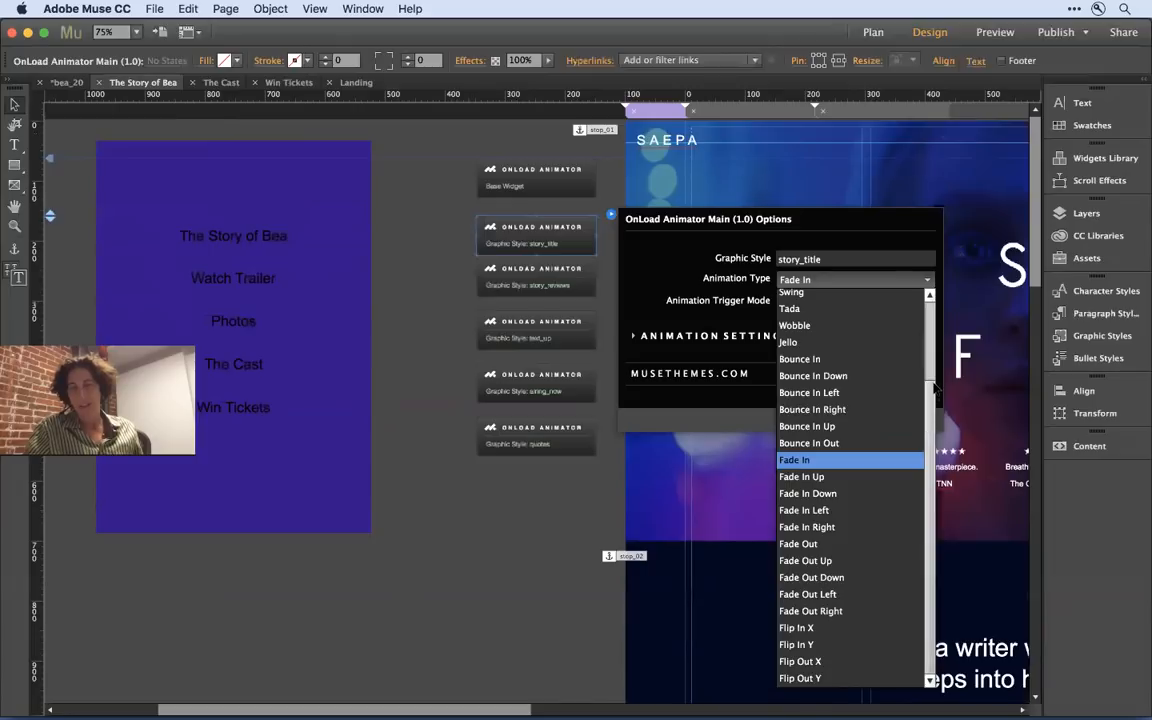
scroll(929, 367, "up", 3)
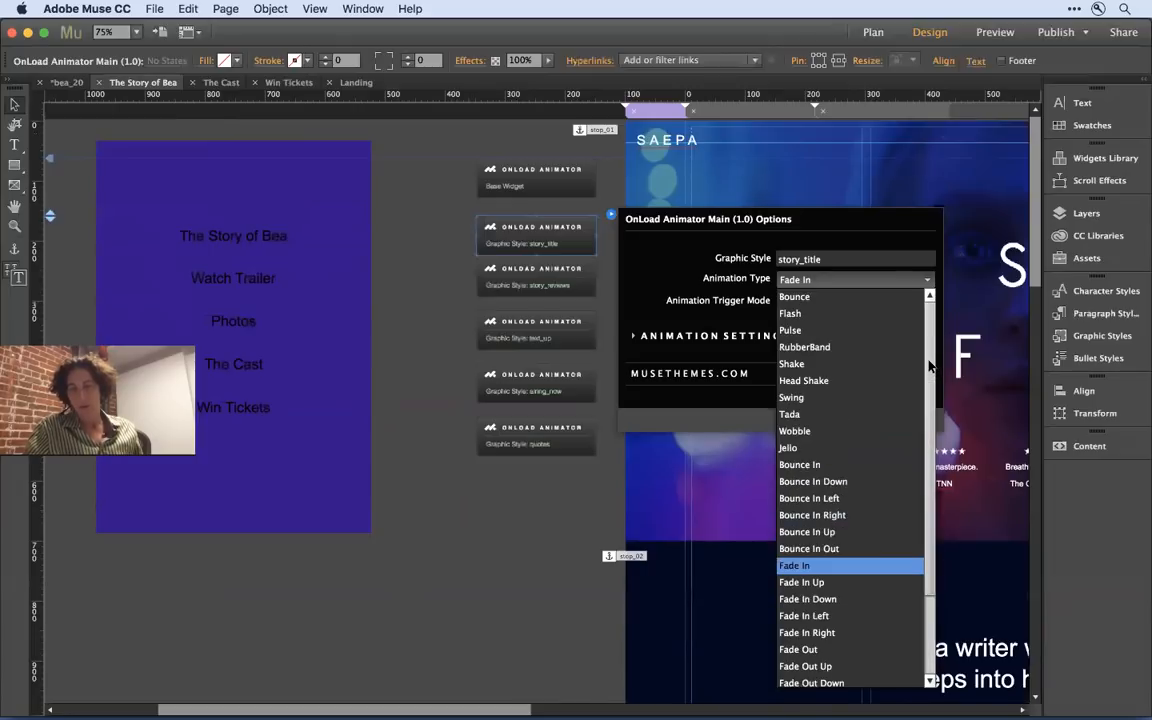
scroll(929, 367, "down", 3)
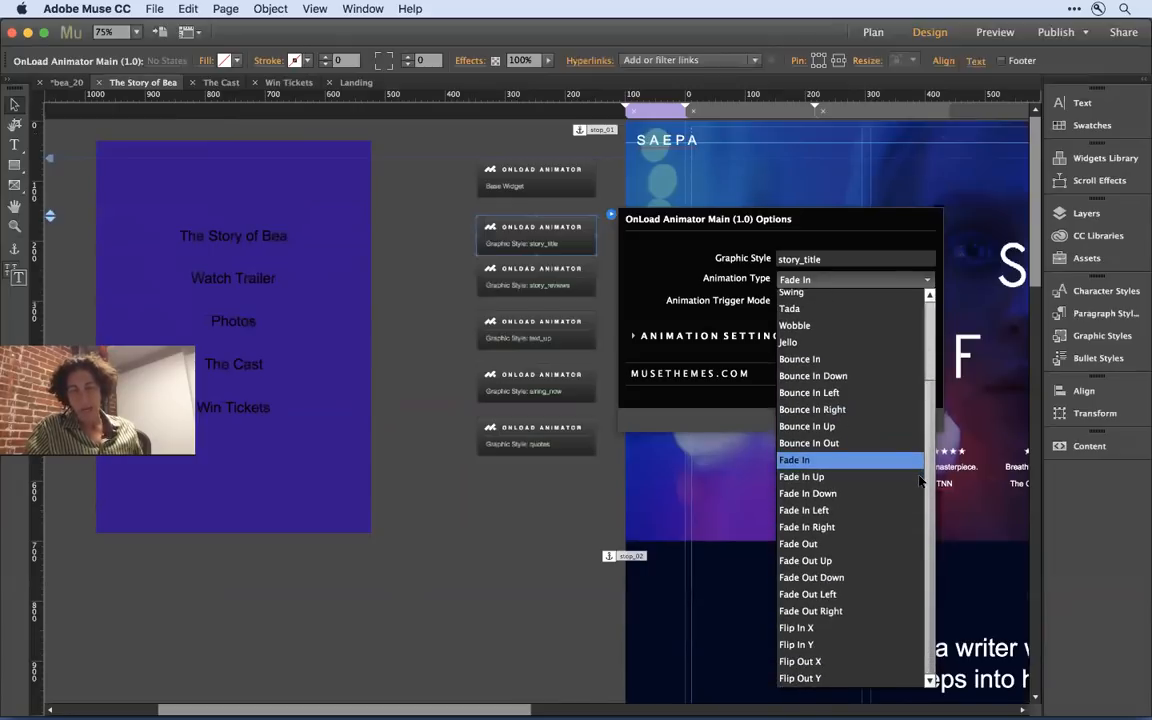
scroll(920, 482, "up", 3)
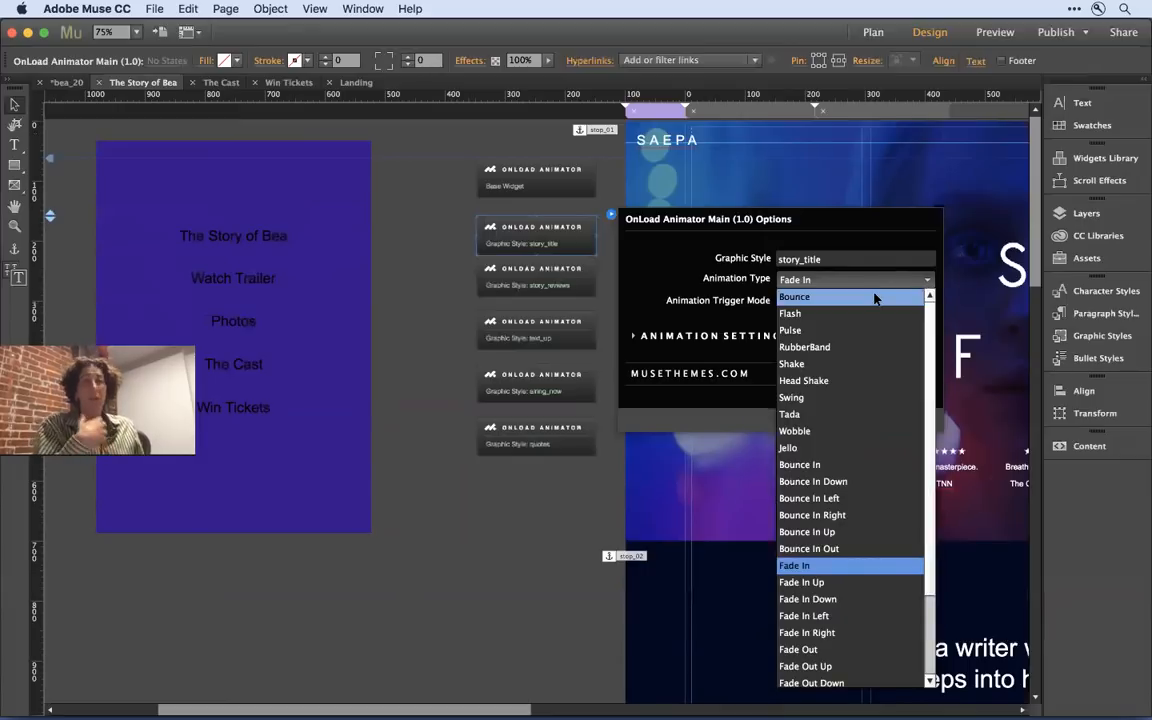
left_click(656, 264)
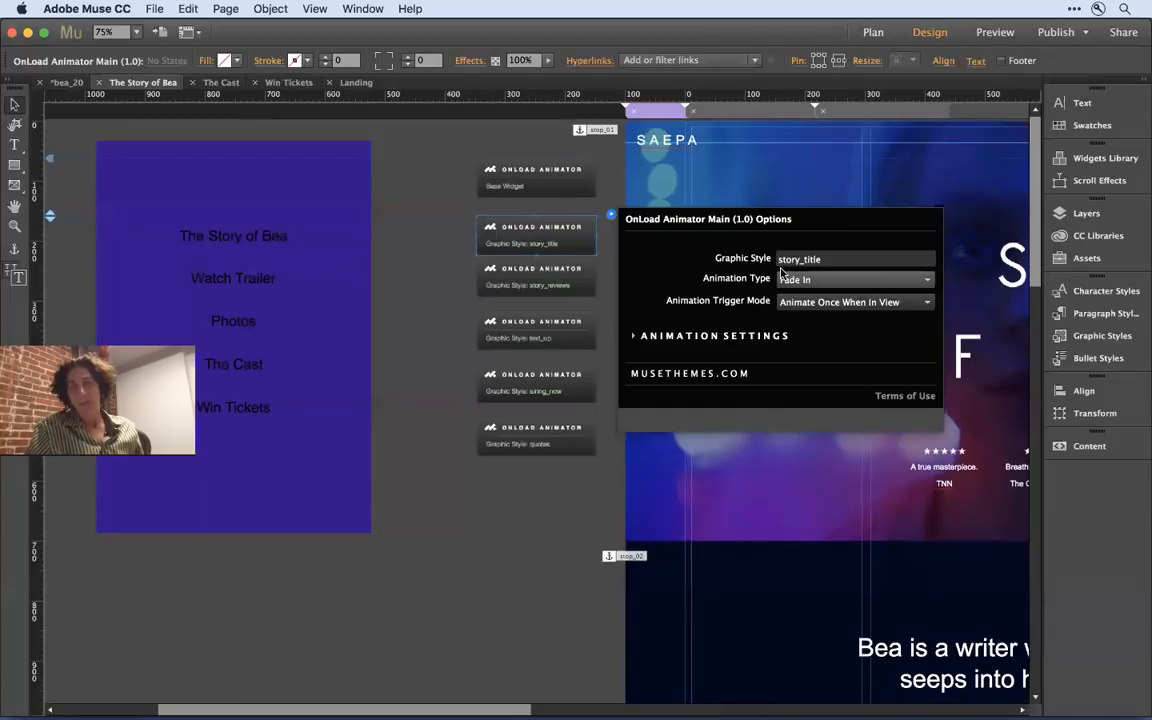
- Review the story_title animator's trigger modes and its delay and duration settings, then close its options
left_click(856, 303)
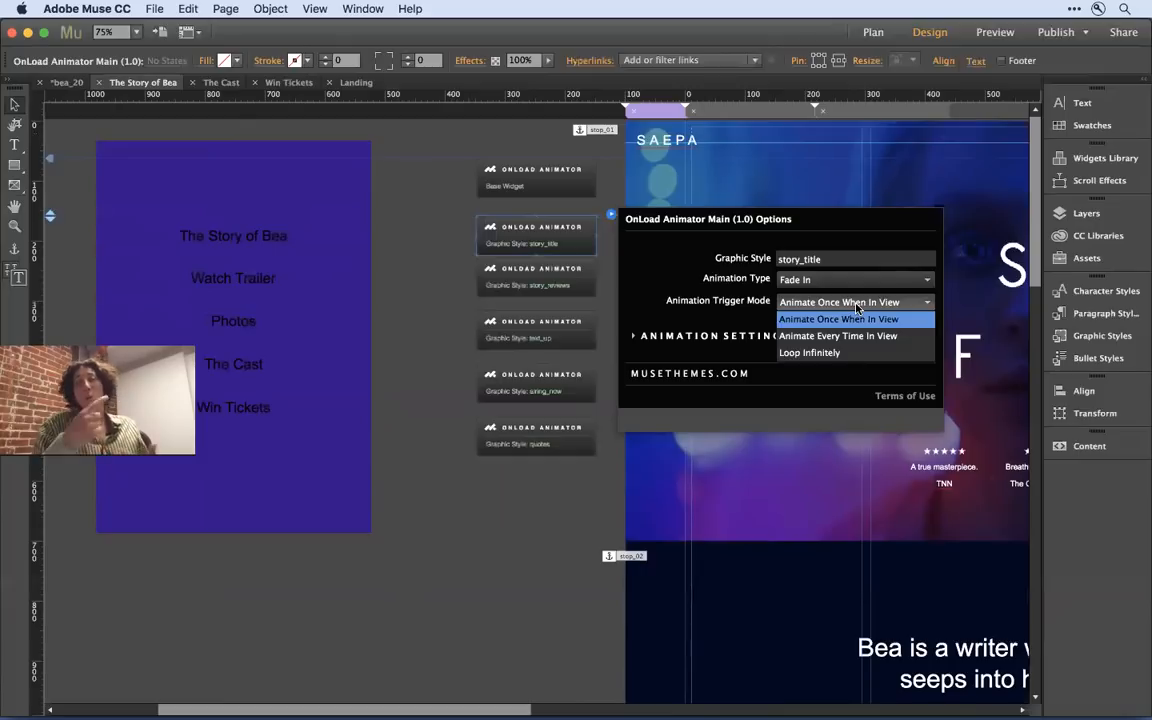
left_click(673, 267)
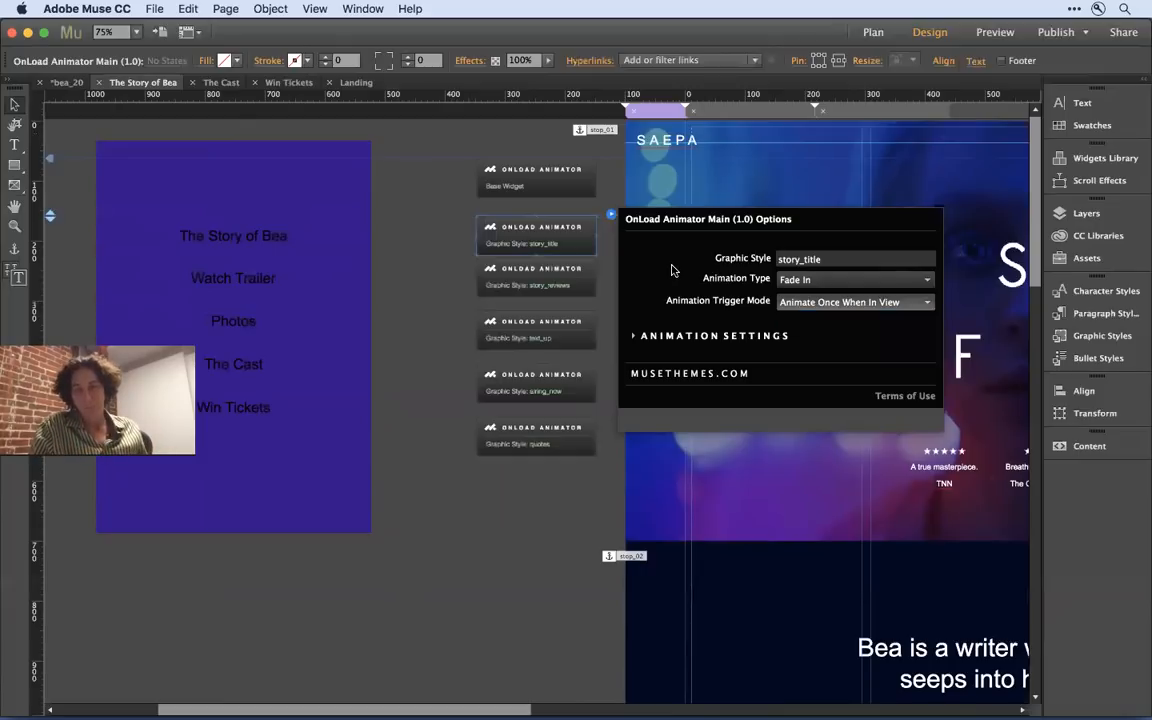
left_click(648, 339)
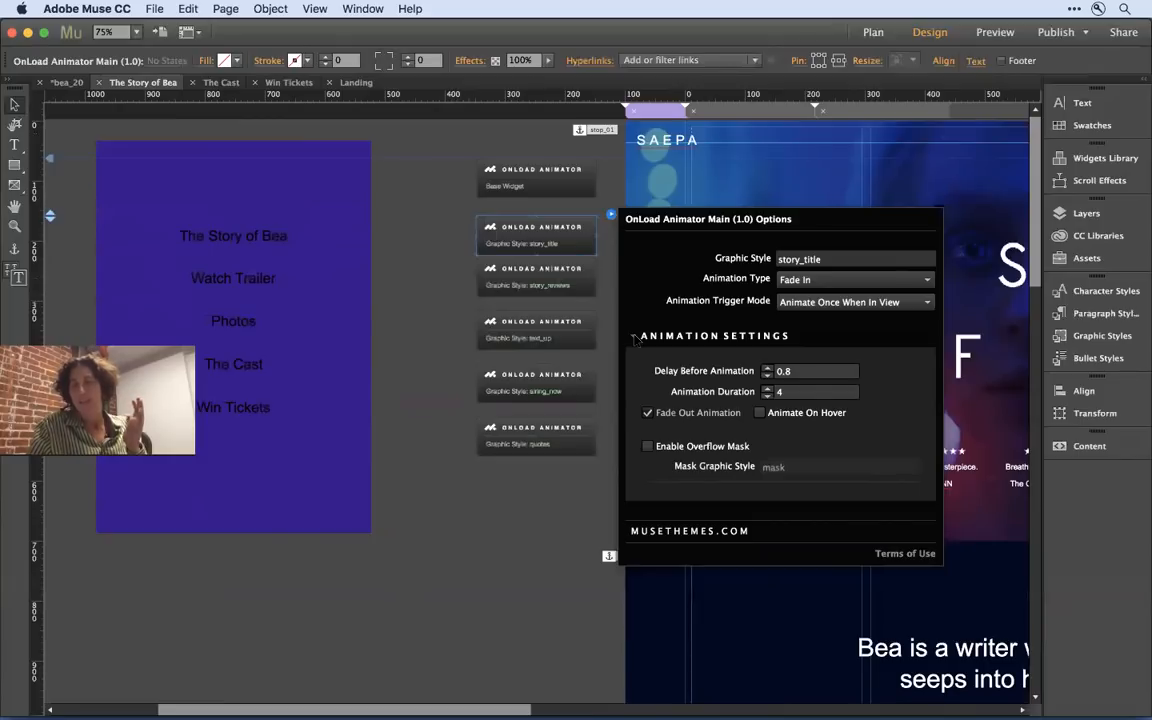
left_click(634, 337)
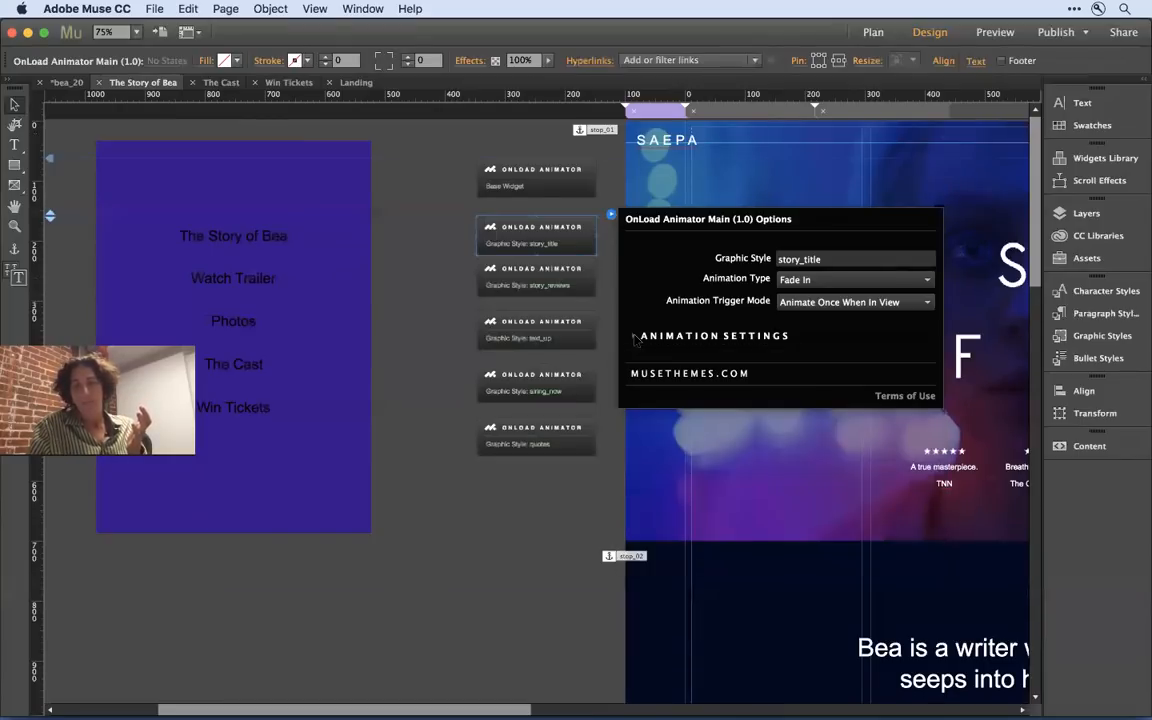
left_click(437, 351)
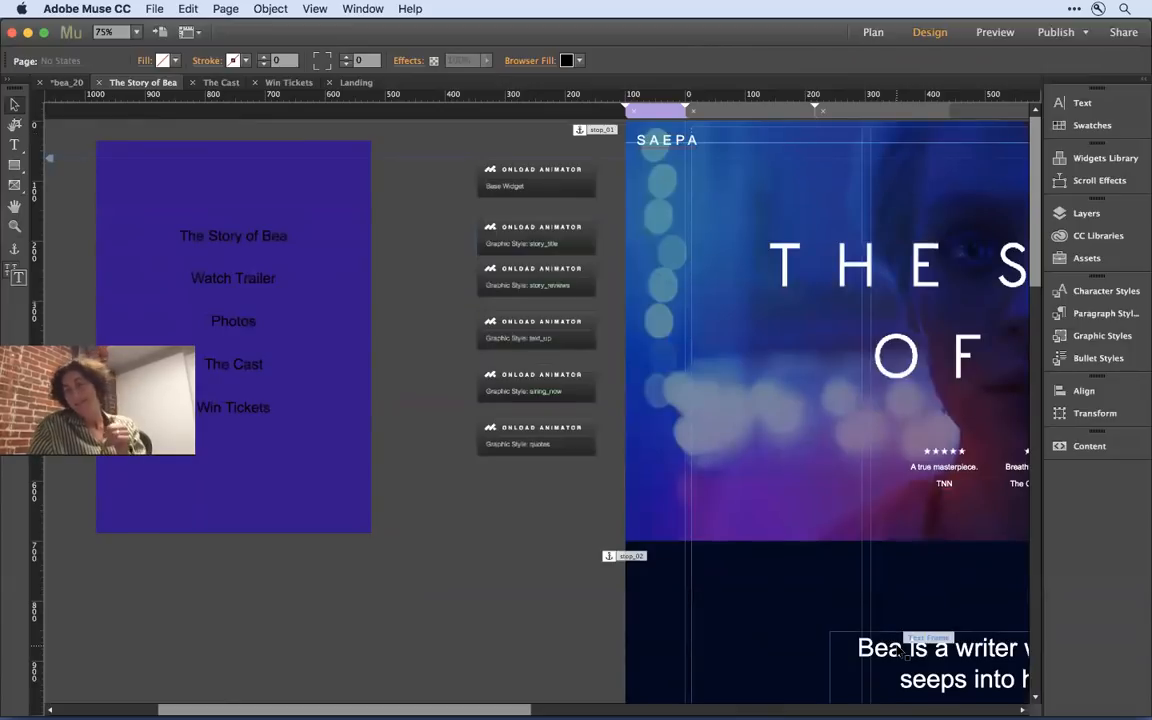
- Check the graphic style, animation type and trigger mode of the text_up OnLoad Animator widget
left_click(578, 338)
left_click(611, 310)
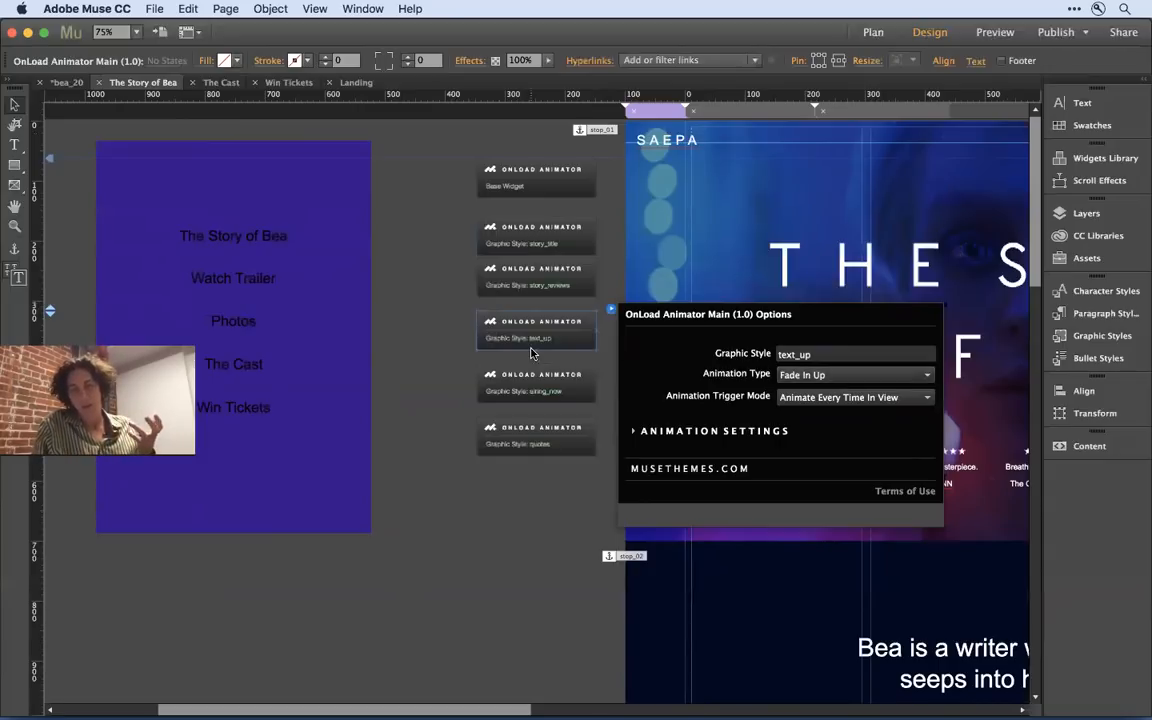
left_click(429, 361)
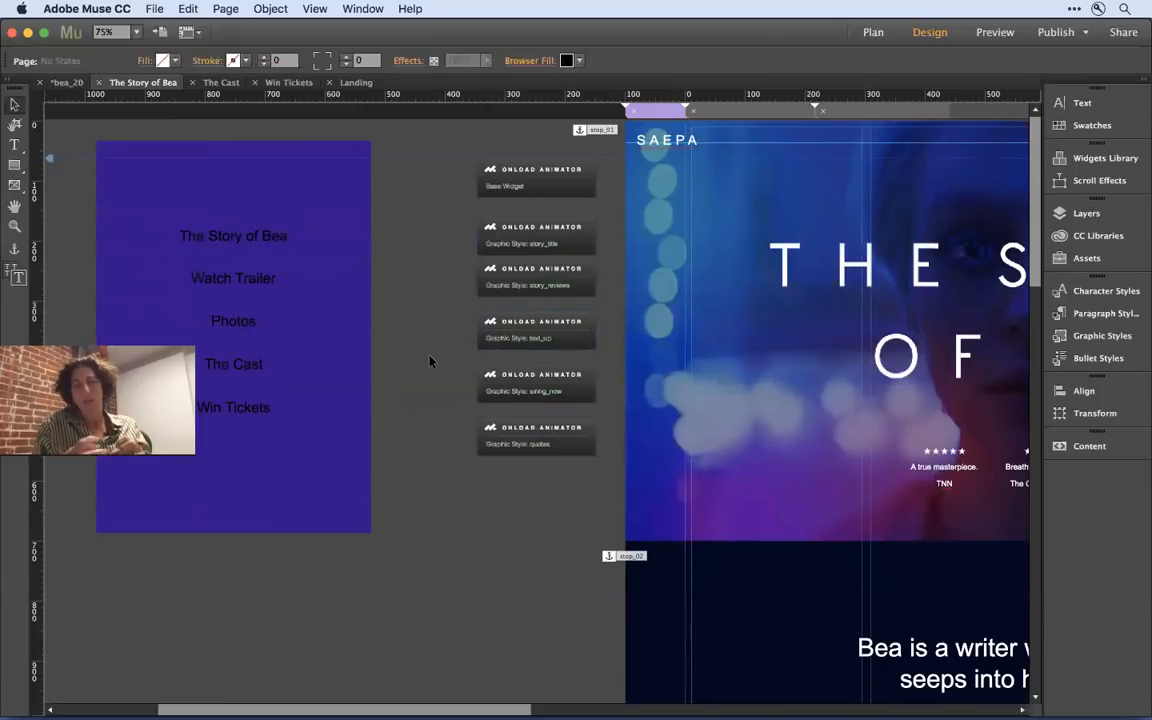
- Recheck the graphic style name that the story_title OnLoad Animator targets, with the page's hero title in view
left_click(545, 240)
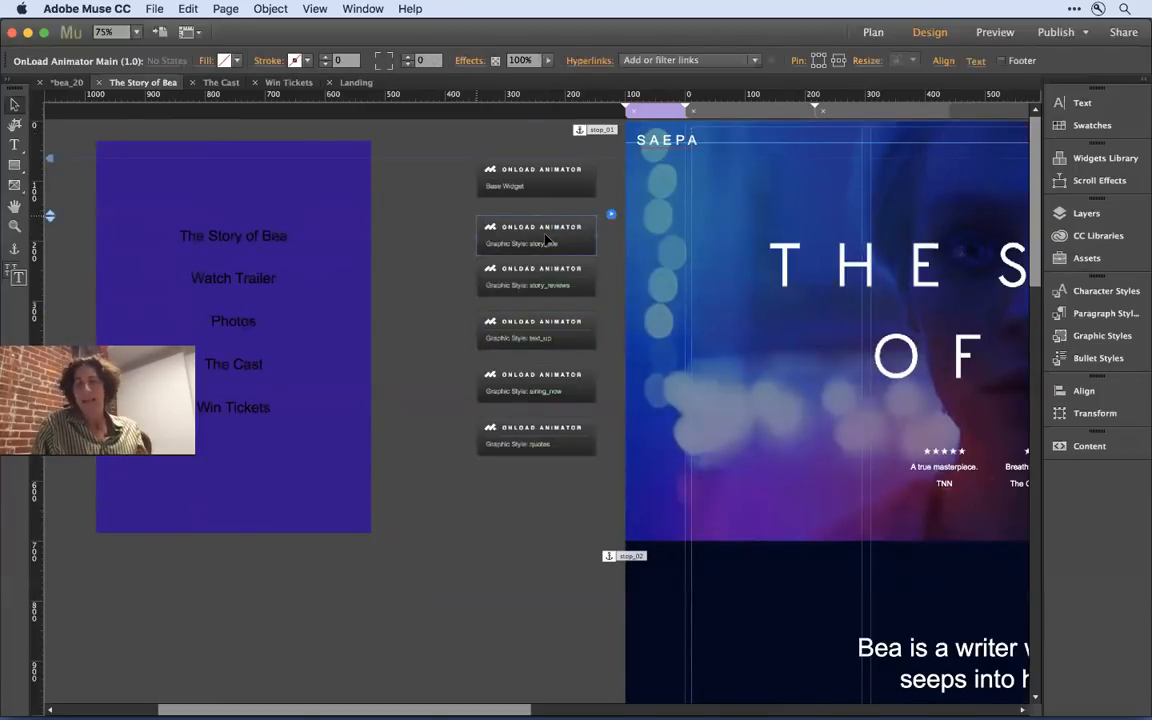
left_click(610, 216)
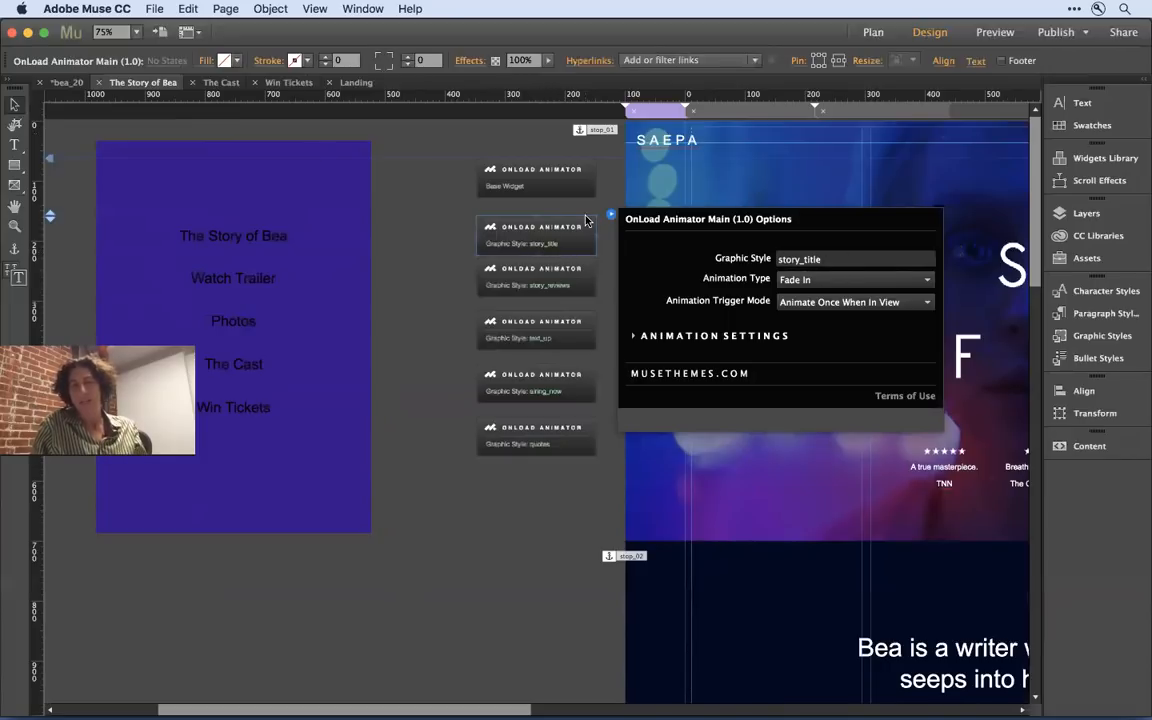
left_click(421, 212)
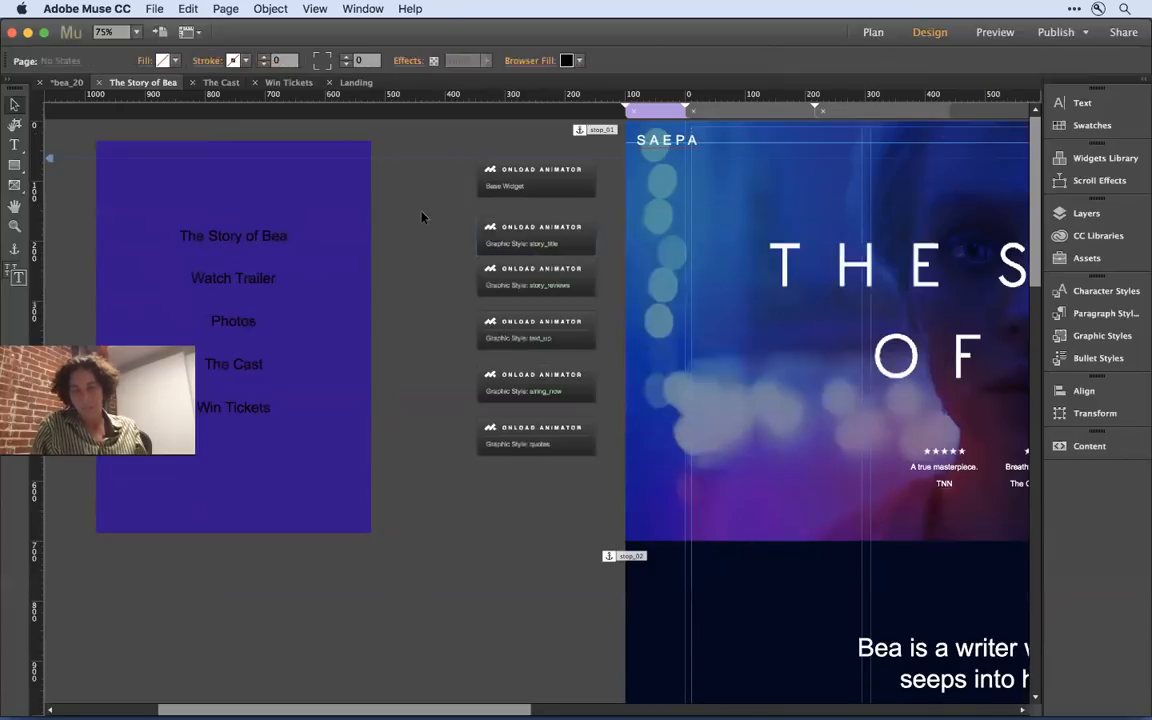
left_click_drag(822, 323, 388, 304)
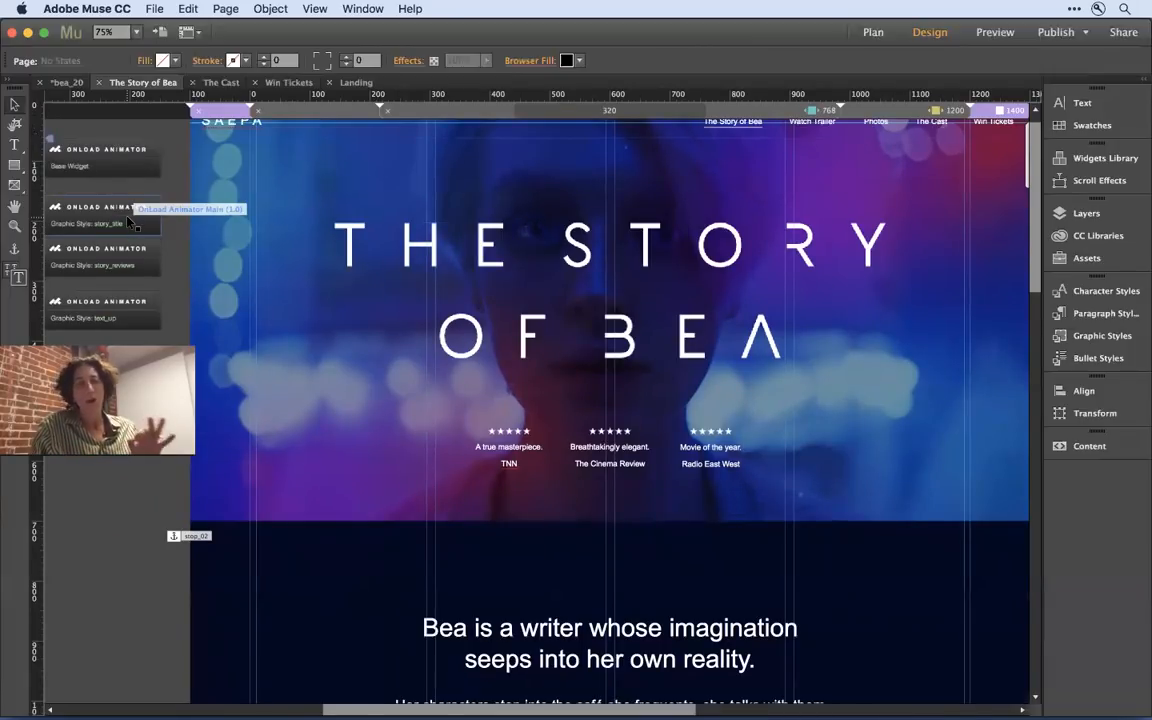
left_click(128, 221)
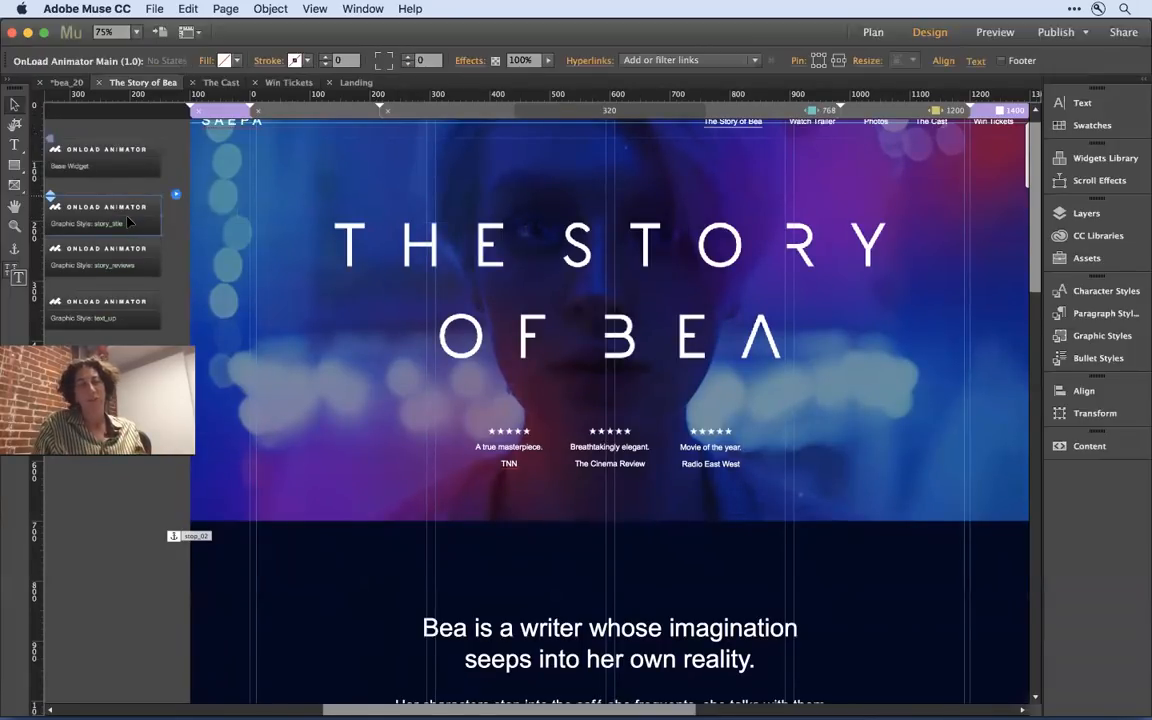
left_click(177, 198)
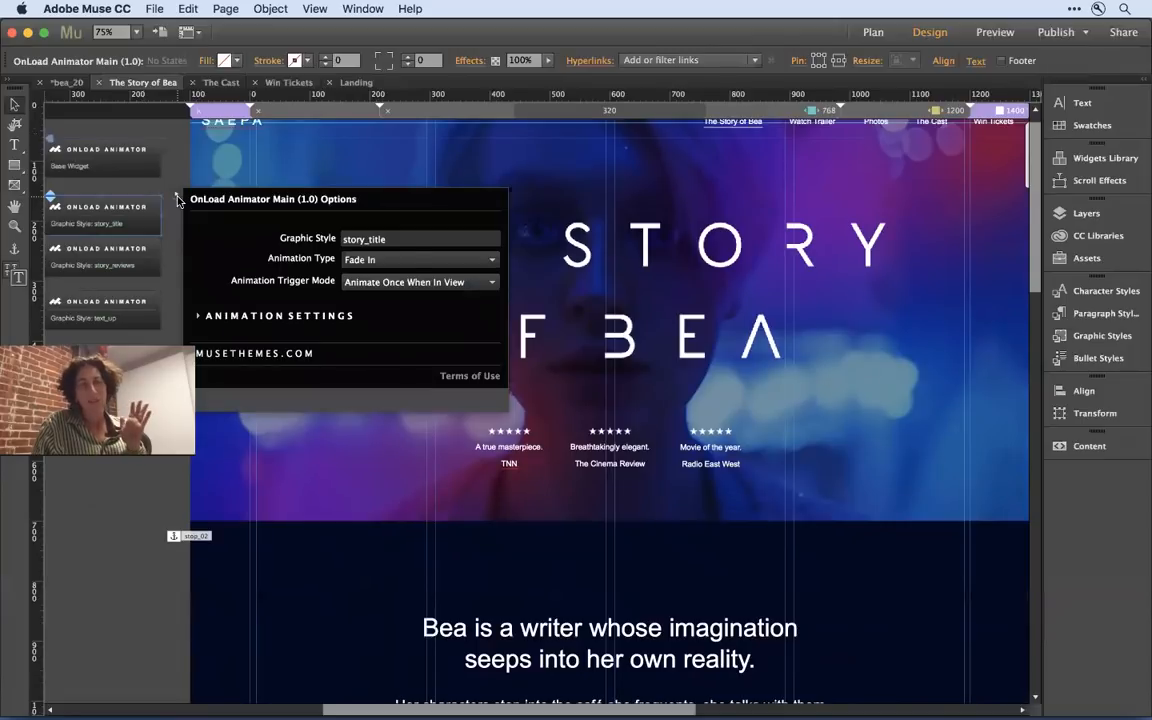
left_click(392, 240)
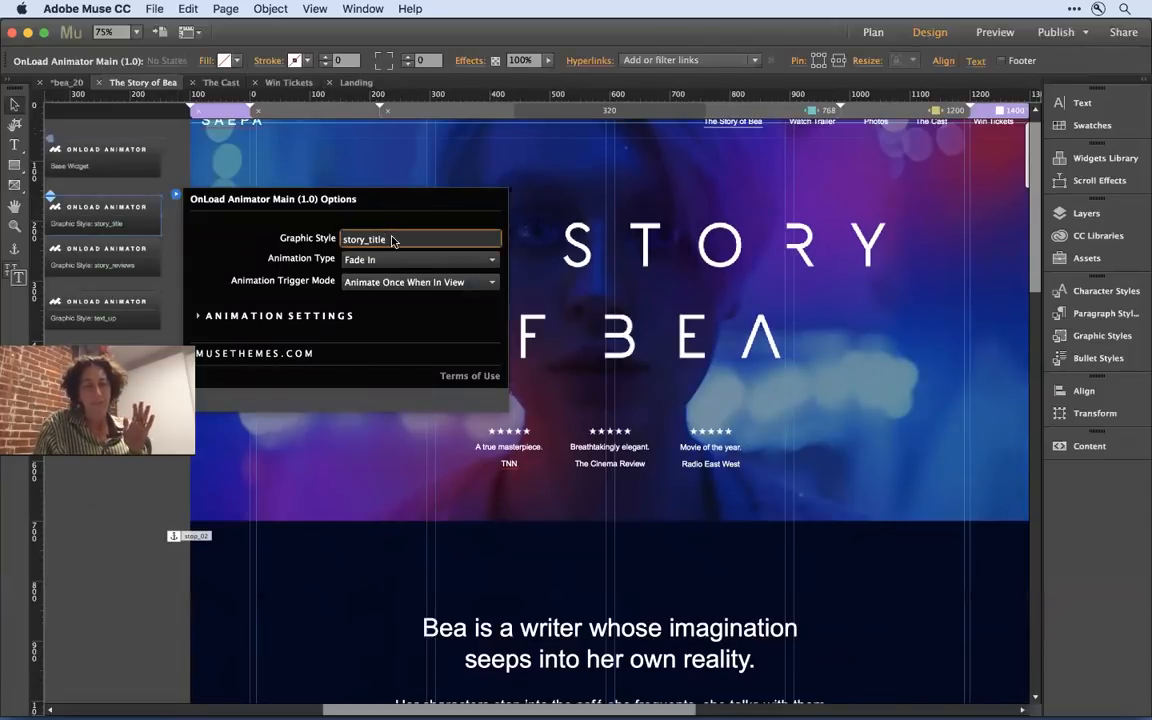
double_click(393, 240)
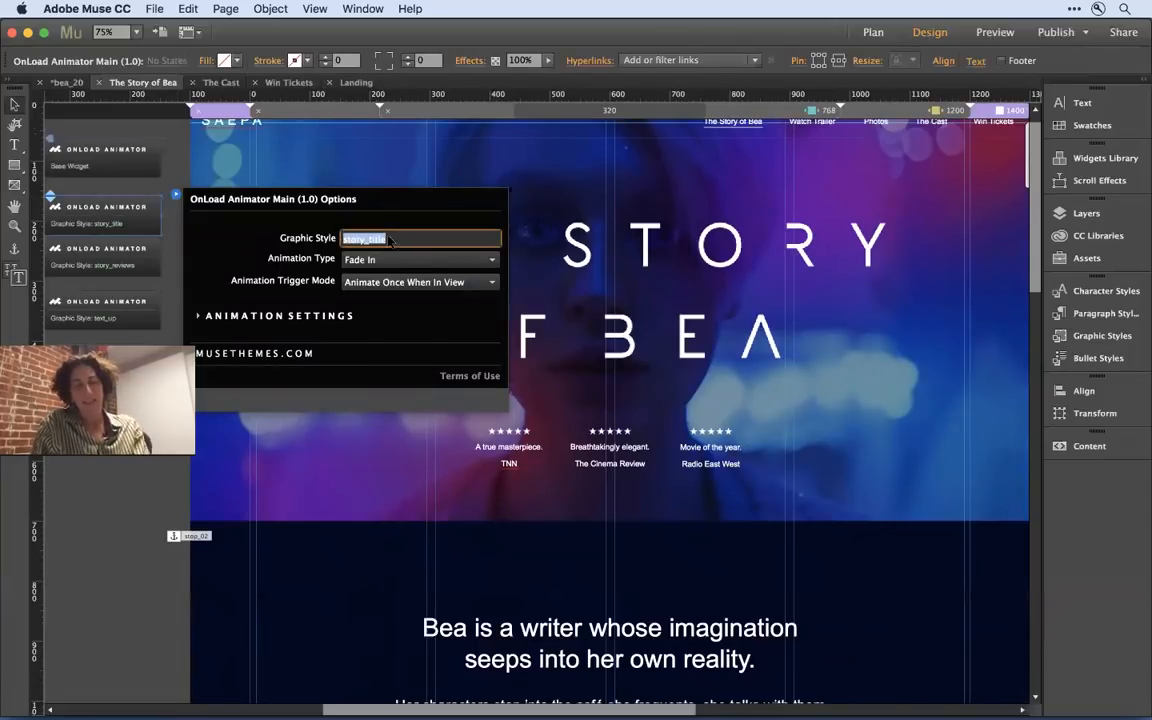
left_click(179, 166)
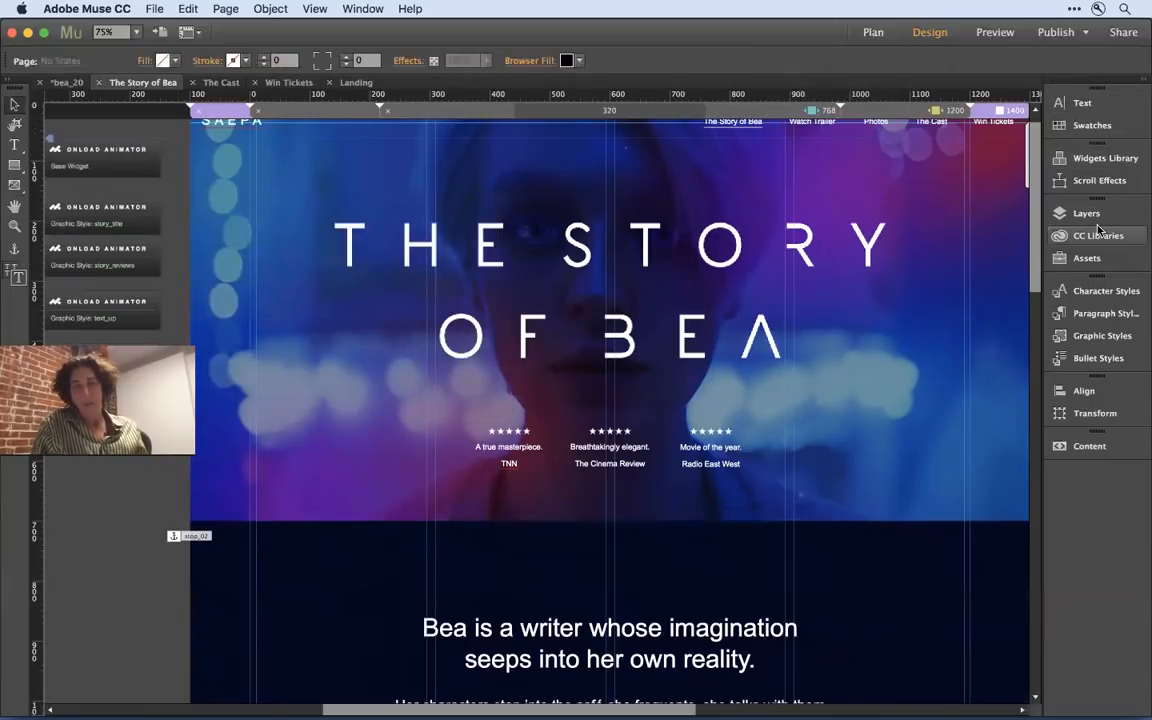
- Show the list of graphic styles and draw a small rectangle off the page near stop_02, at about X -282, Y 657
left_click(1102, 336)
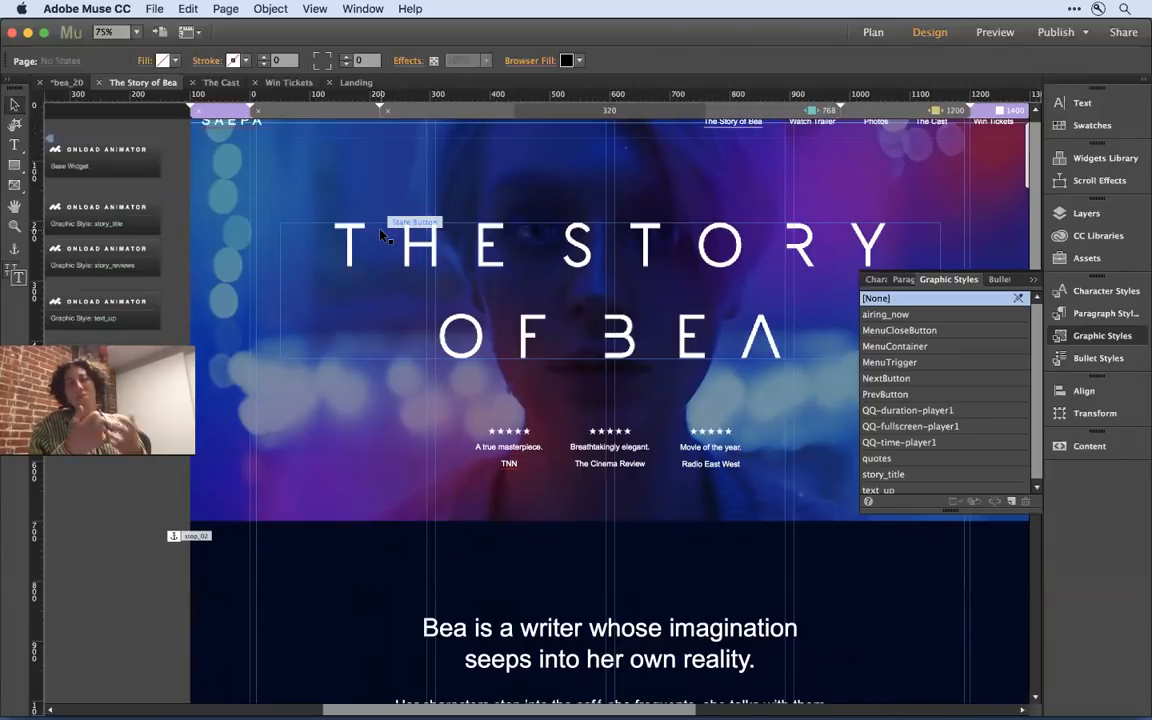
left_click(16, 167)
left_click_drag(81, 495, 132, 536)
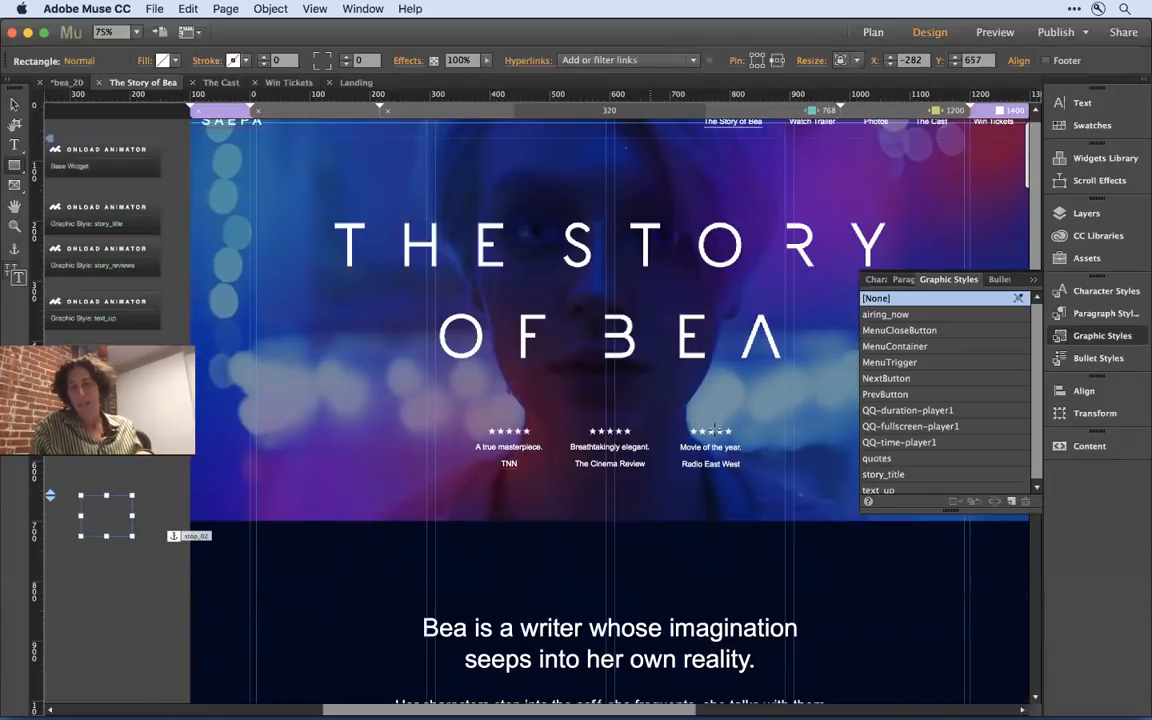
- Create a new graphic style from the selected rectangle and try to rename it story_title
left_click_drag(954, 511, 972, 612)
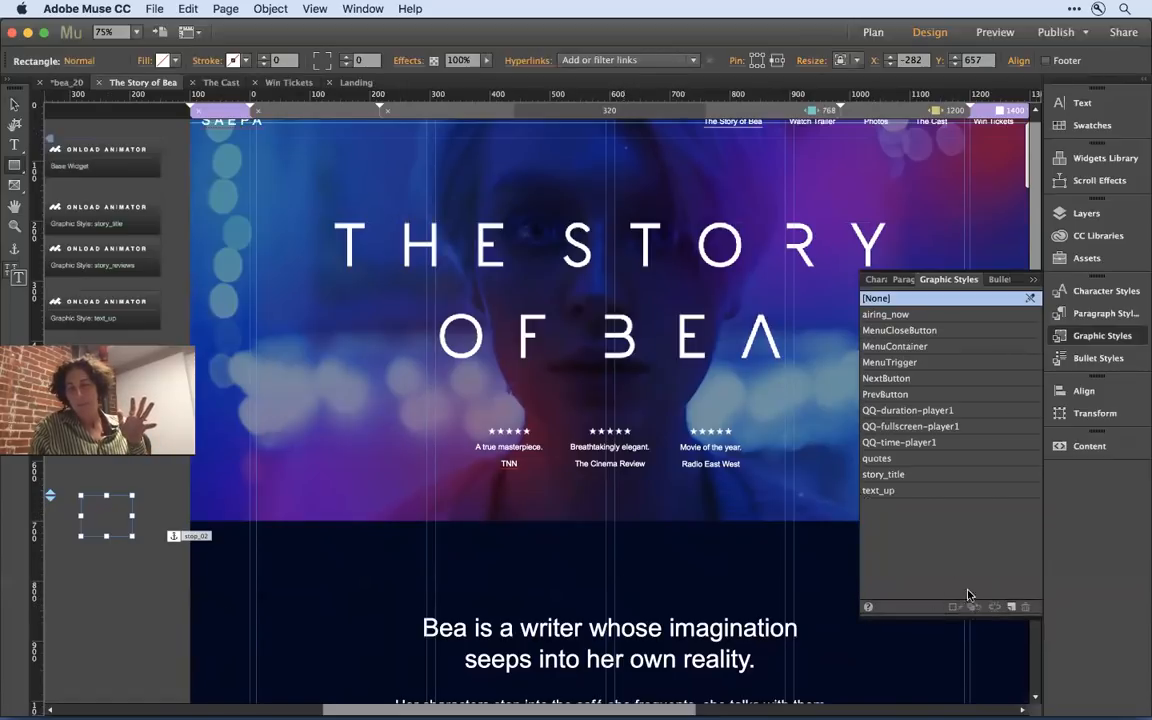
left_click(1011, 608)
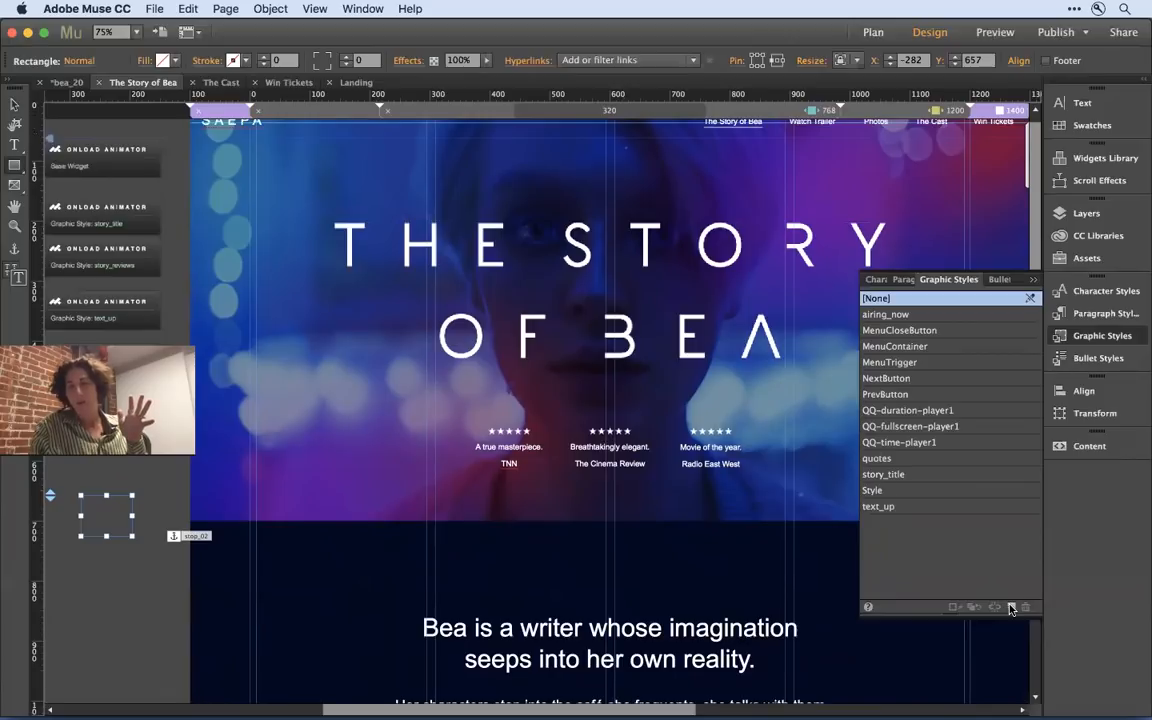
double_click(890, 491)
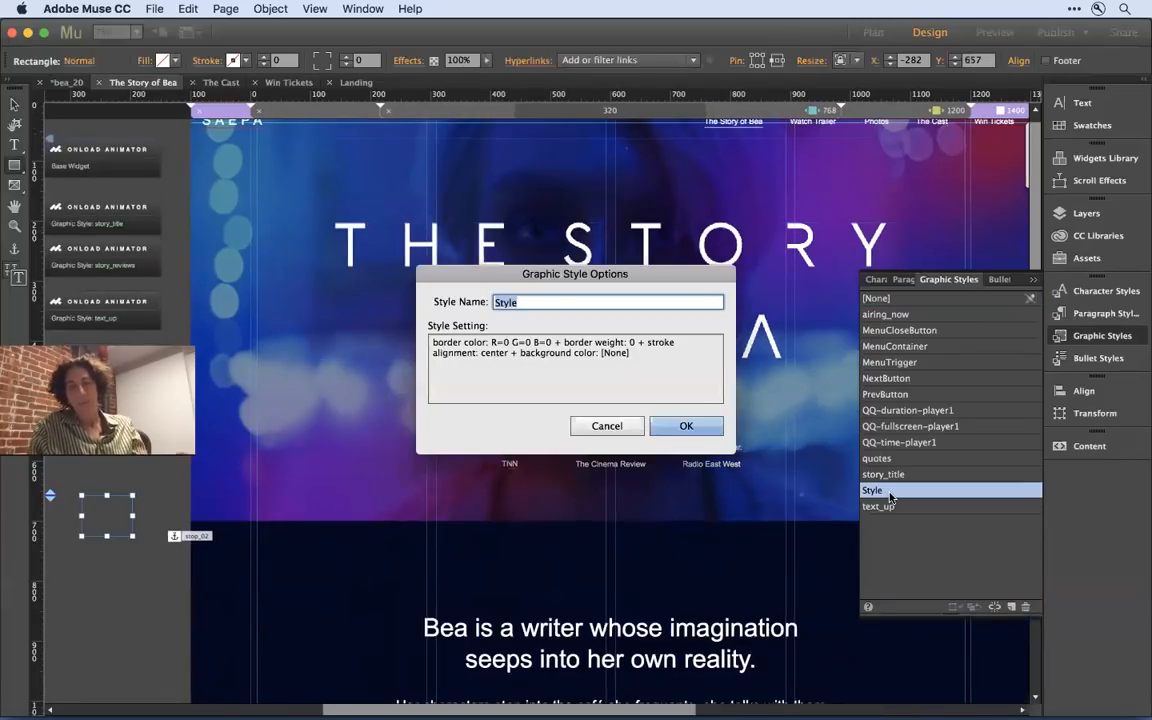
type("story_title")
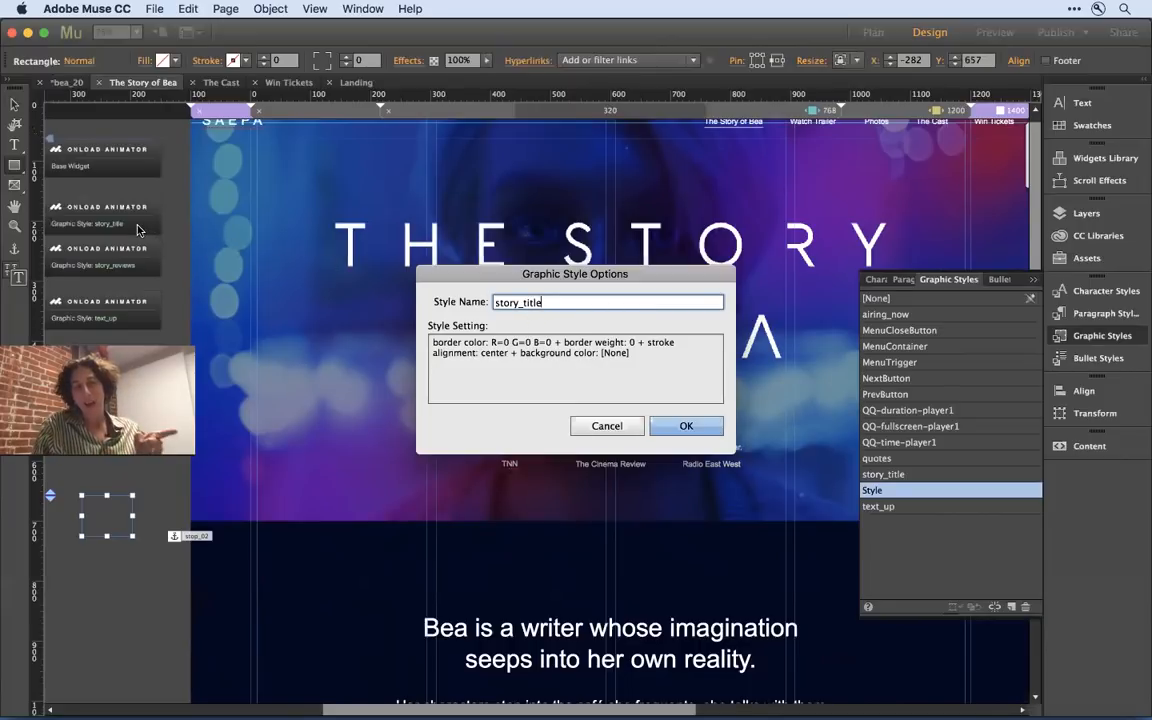
left_click(617, 428)
- Delete the small off-page rectangle, check which graphic style the hero title uses, and hide the style list
key("Delete")
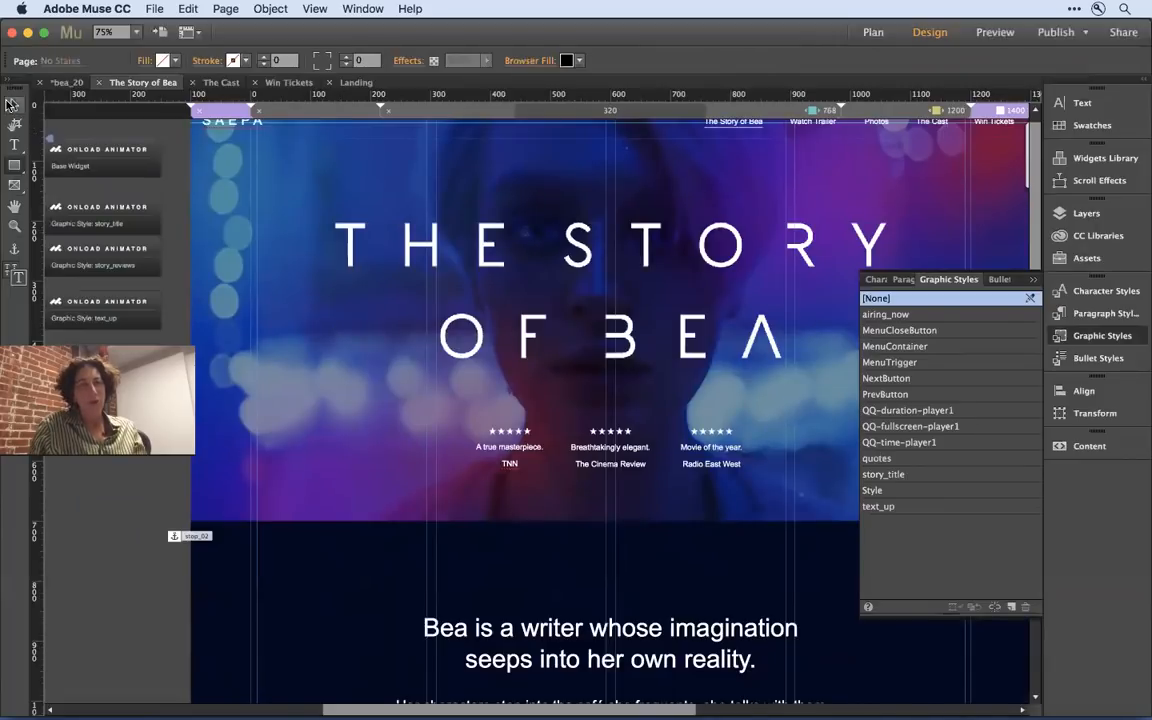
left_click(437, 237)
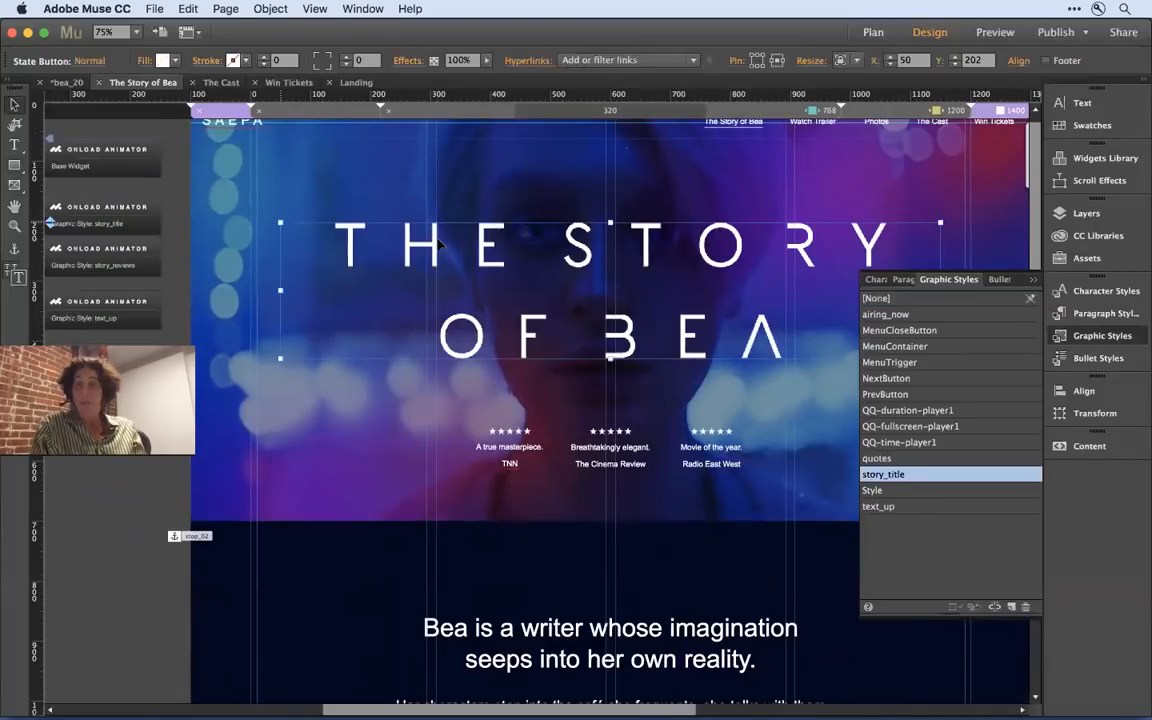
mouse_move(900, 478)
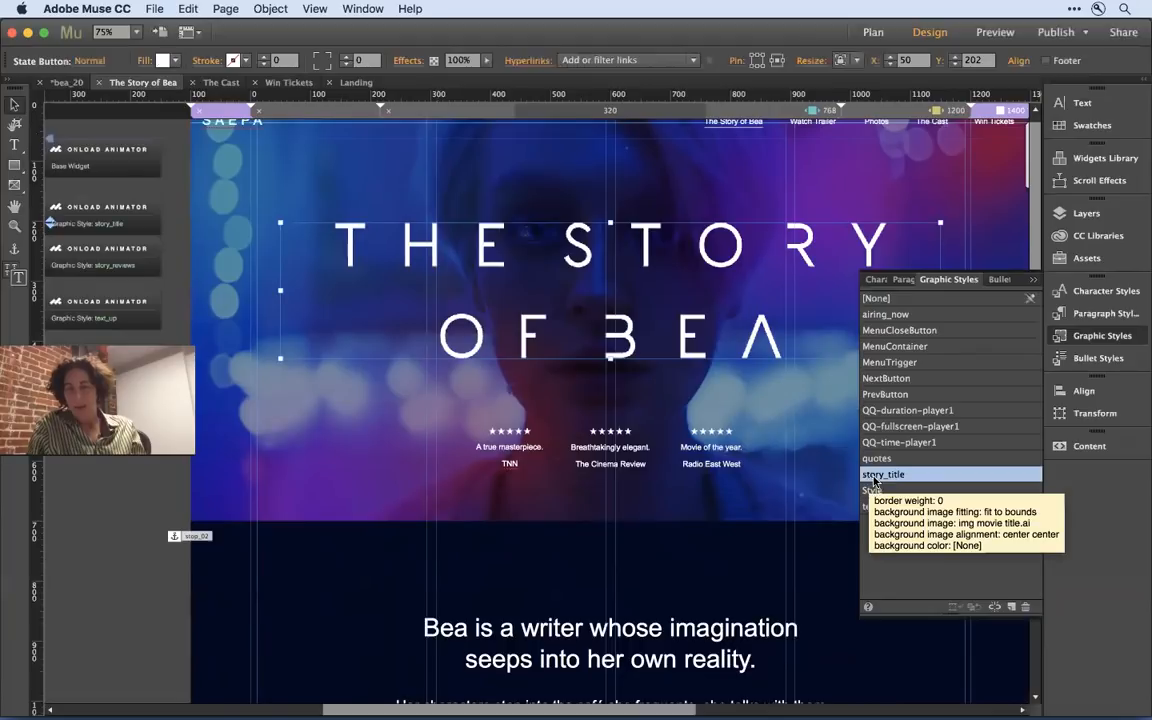
left_click(110, 577)
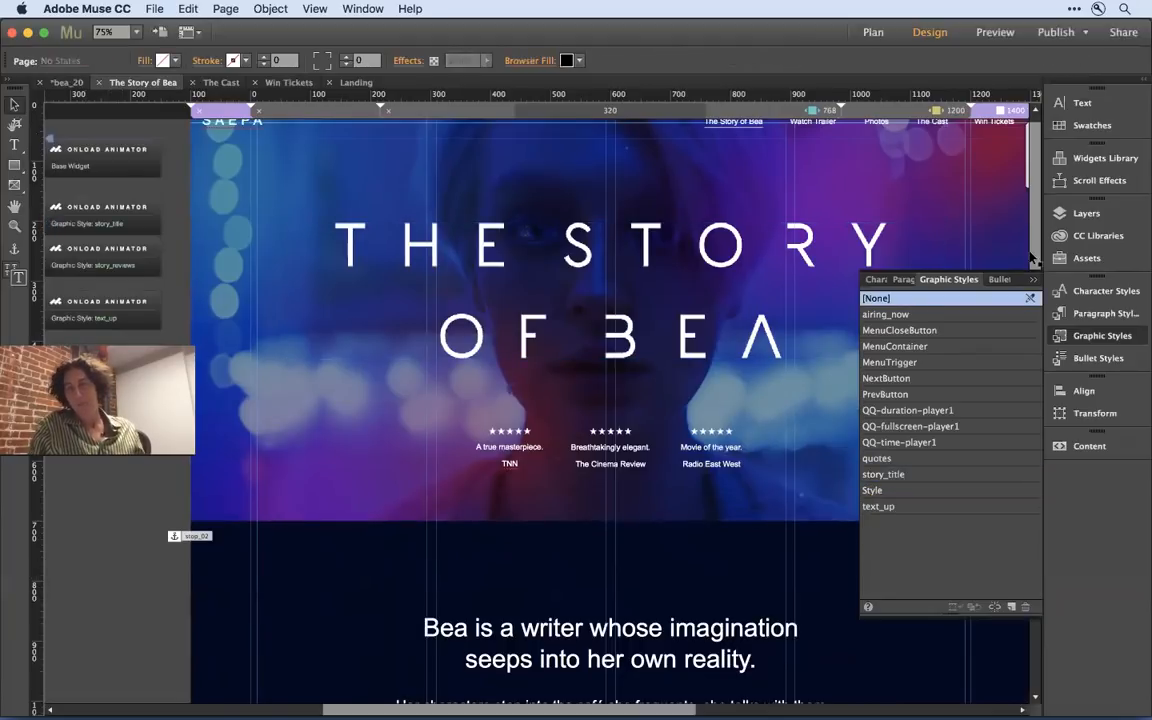
left_click(1035, 280)
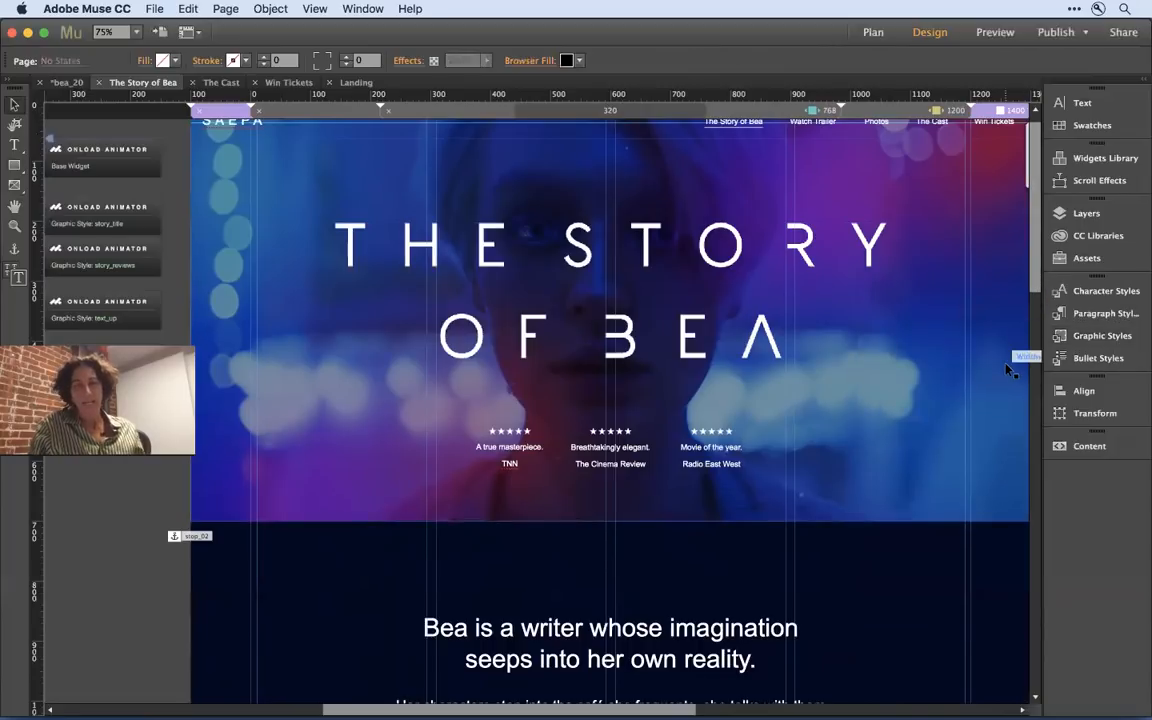
- Examine the page's sections from the hero down to the pink quote area, including the story and quote text frames
key("super+minus")
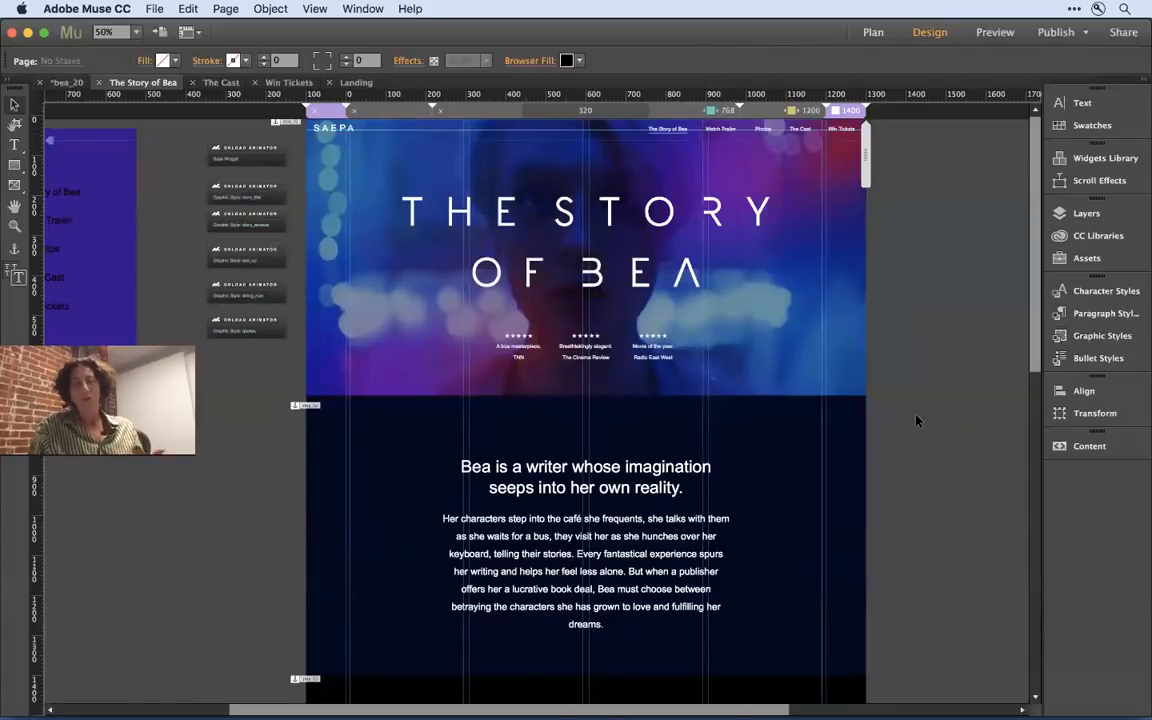
scroll(916, 420, "down", 2)
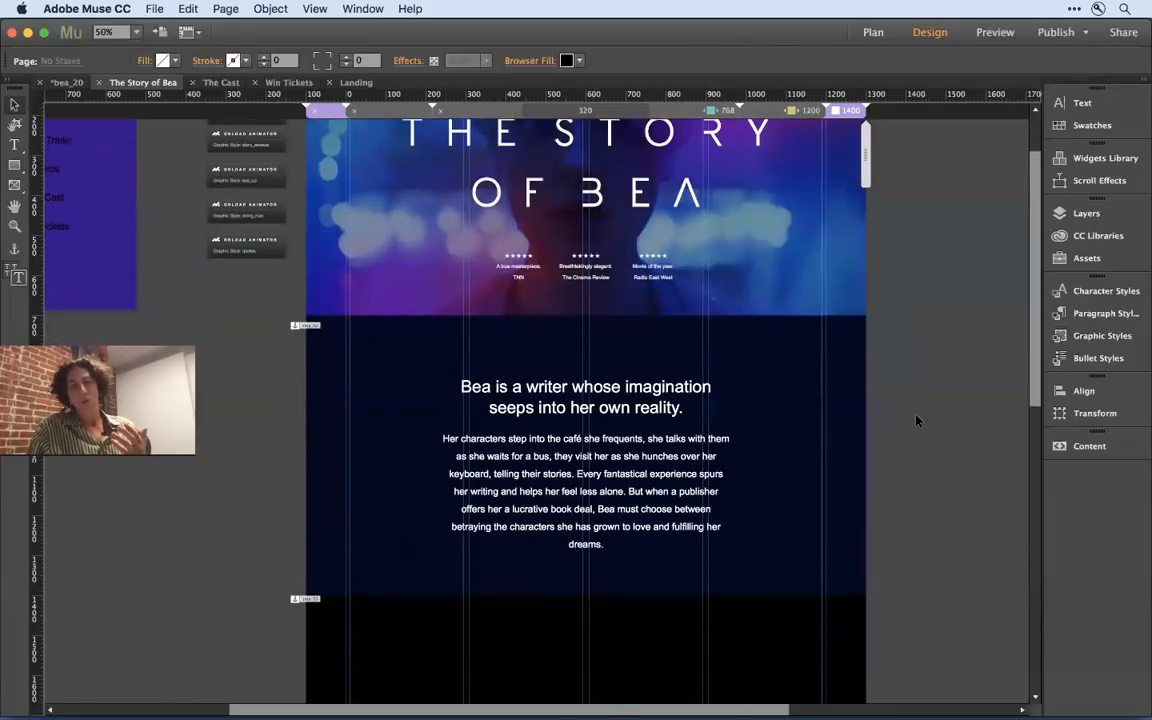
scroll(916, 420, "down", 2)
left_click(600, 340)
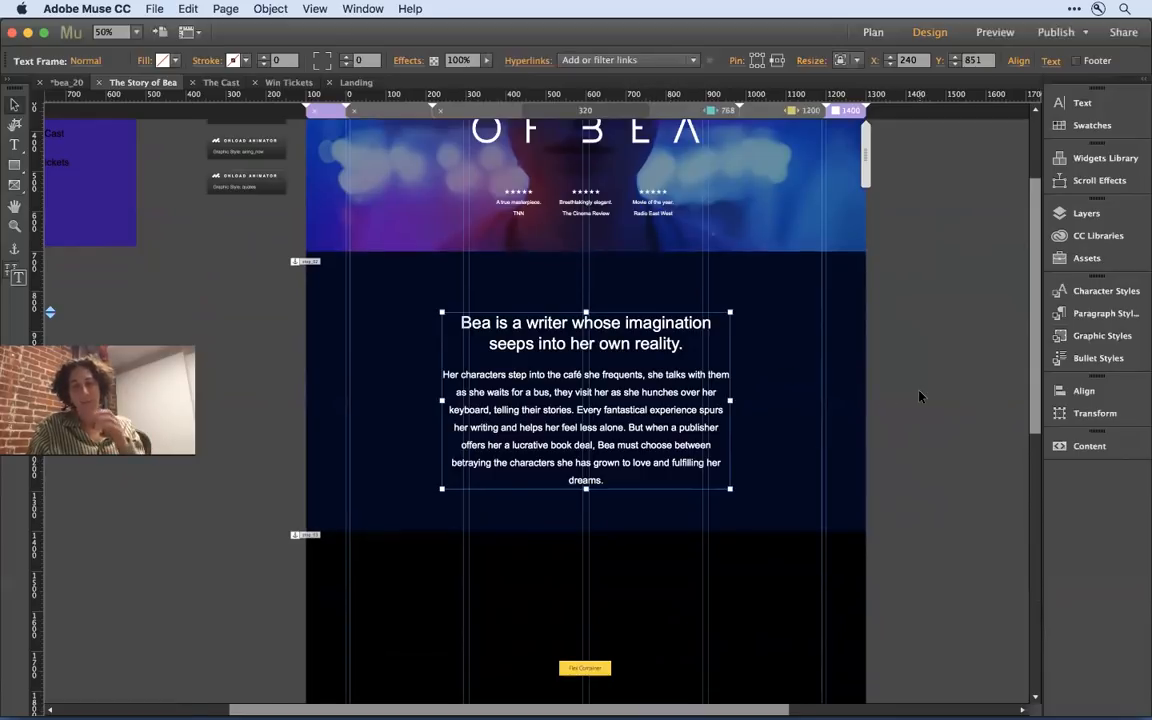
scroll(920, 397, "down", 2)
scroll(920, 397, "down", 10)
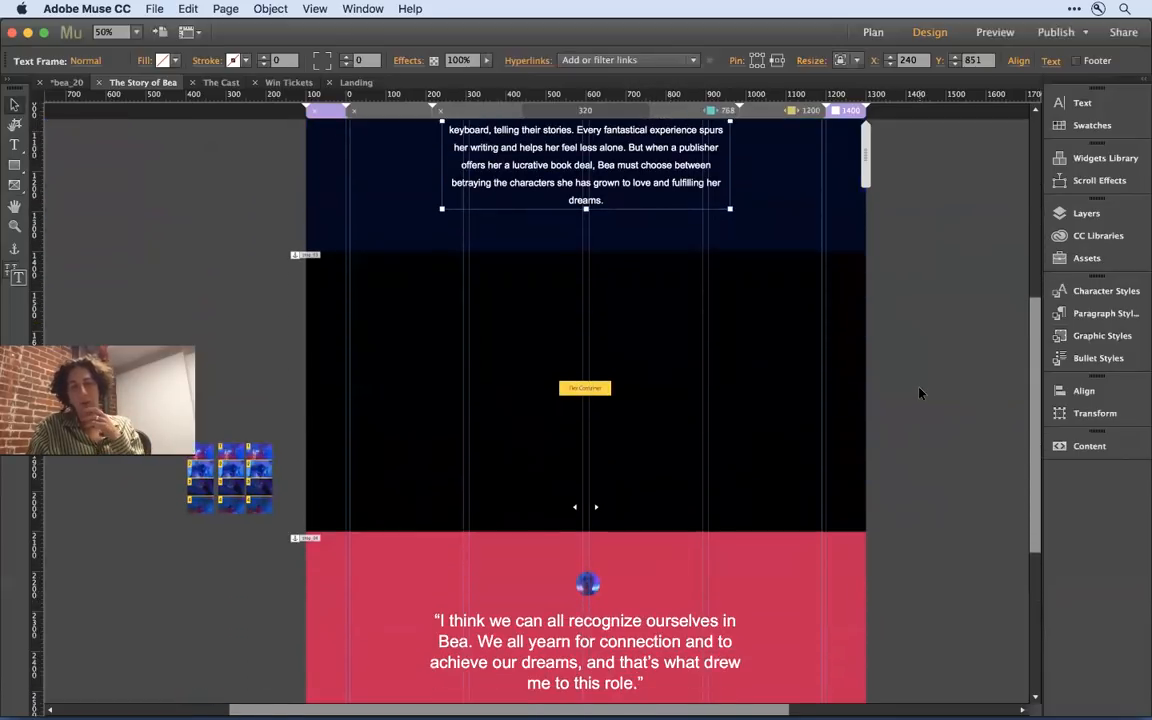
scroll(920, 393, "down", 3)
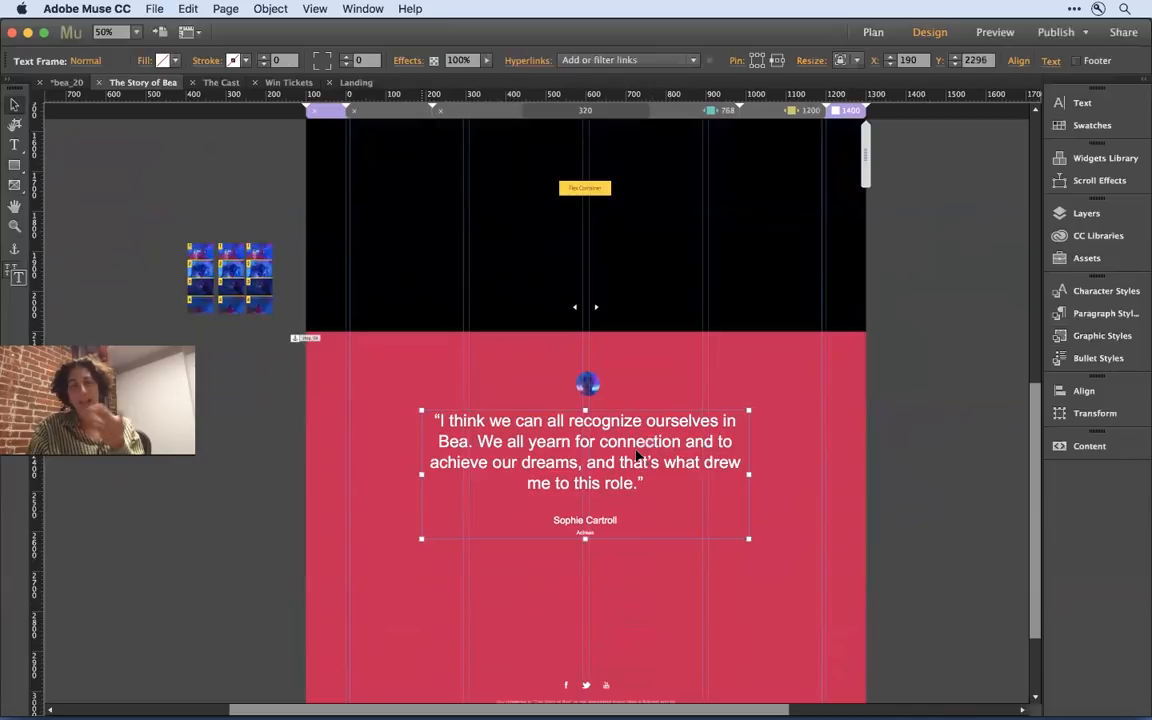
left_click(905, 368)
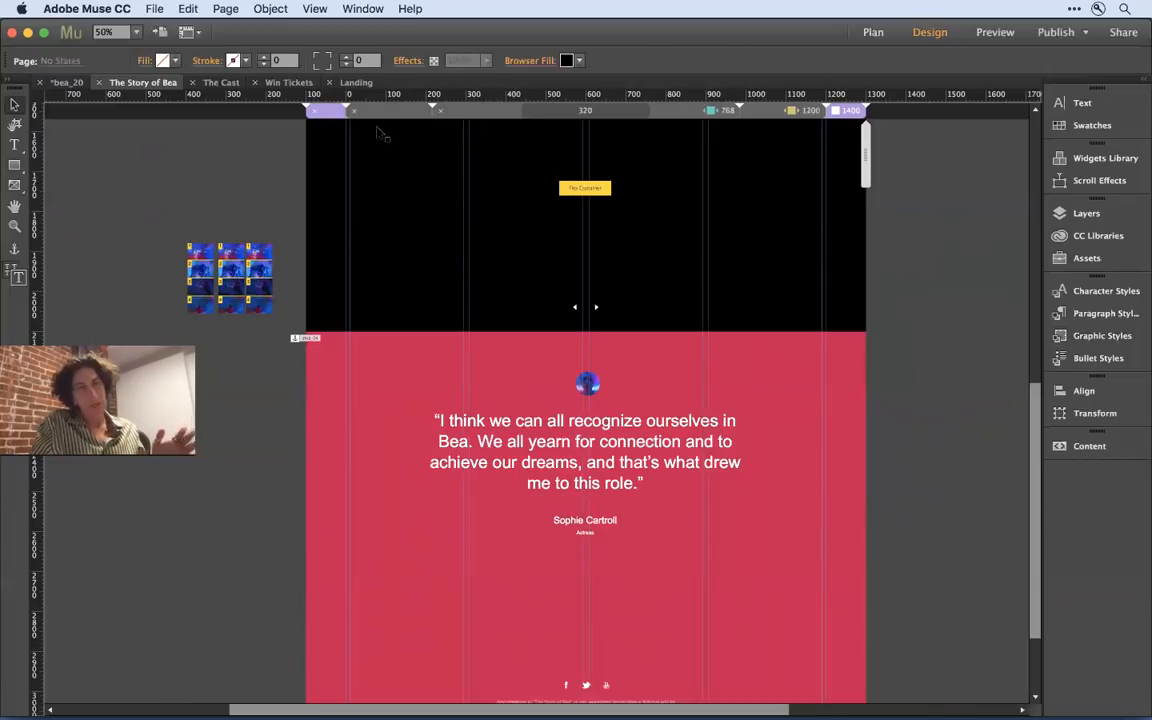
scroll(218, 174, "up", 10)
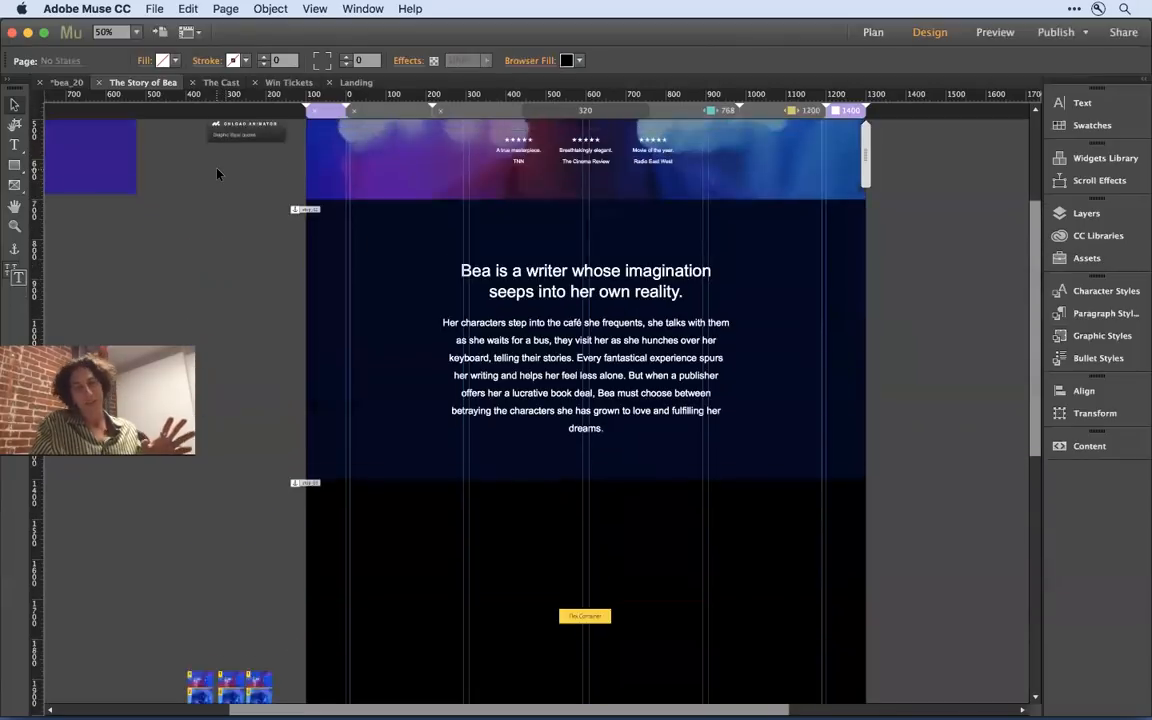
scroll(218, 160, "up", 3)
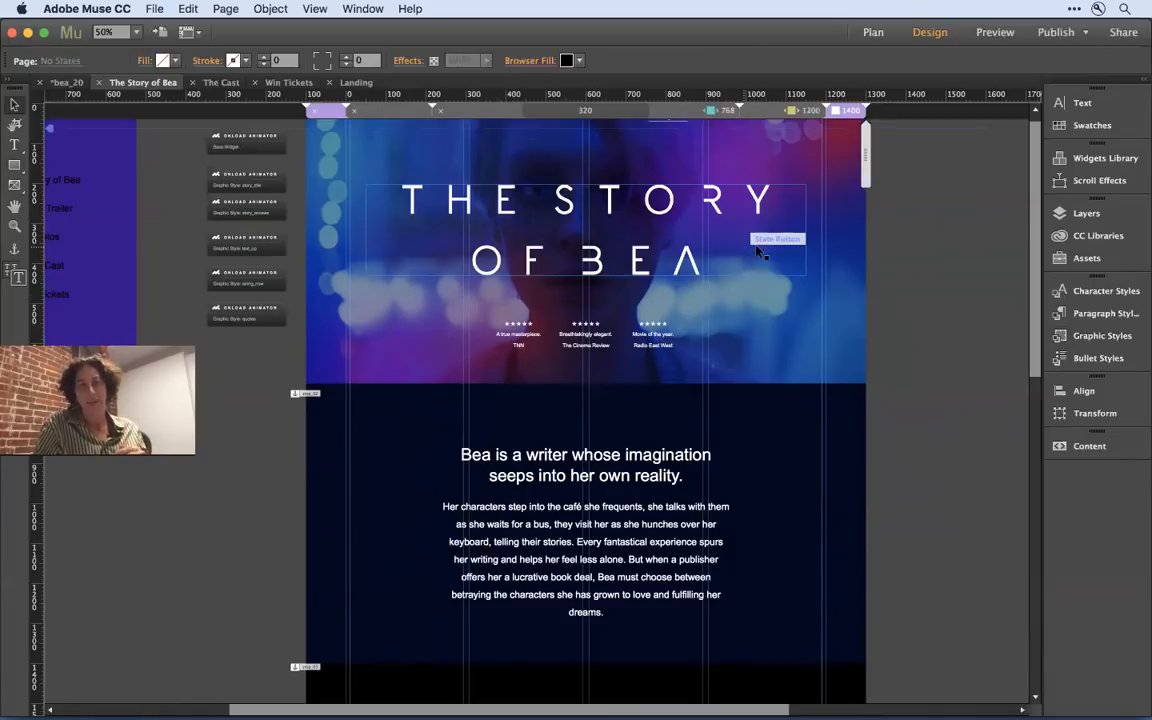
- Add the tooltip "The Story of Bea" to the hero title's state button
left_click(733, 197)
right_click(733, 197)
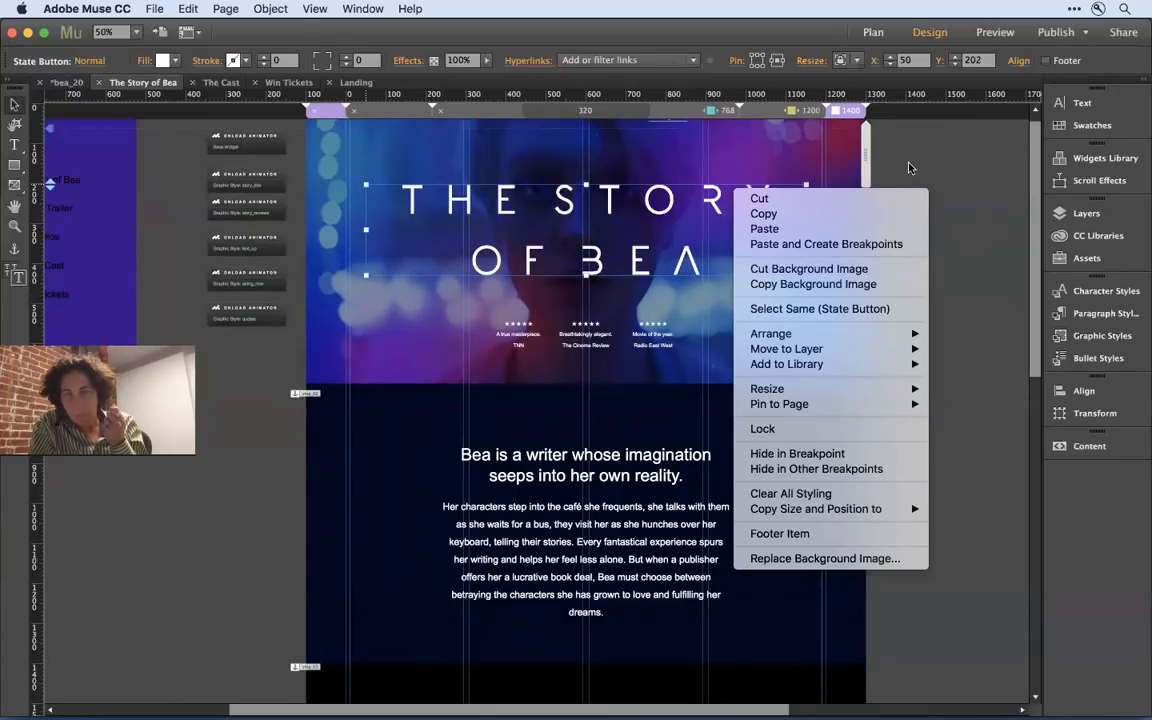
left_click(936, 155)
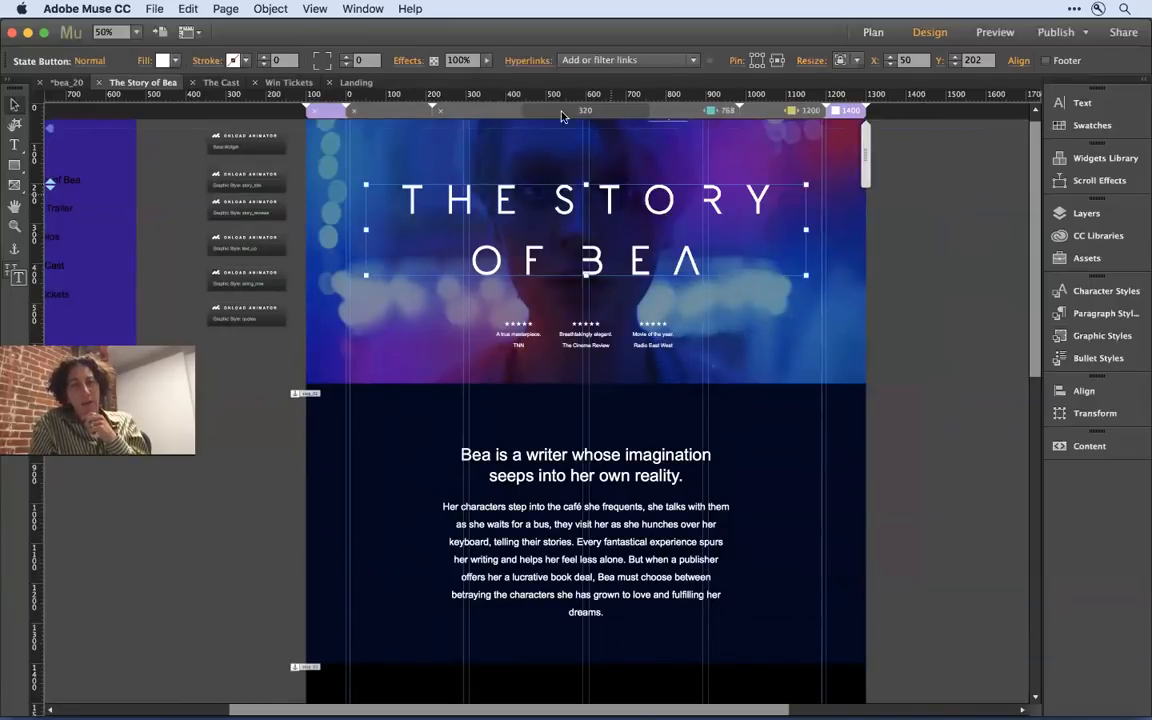
left_click(540, 66)
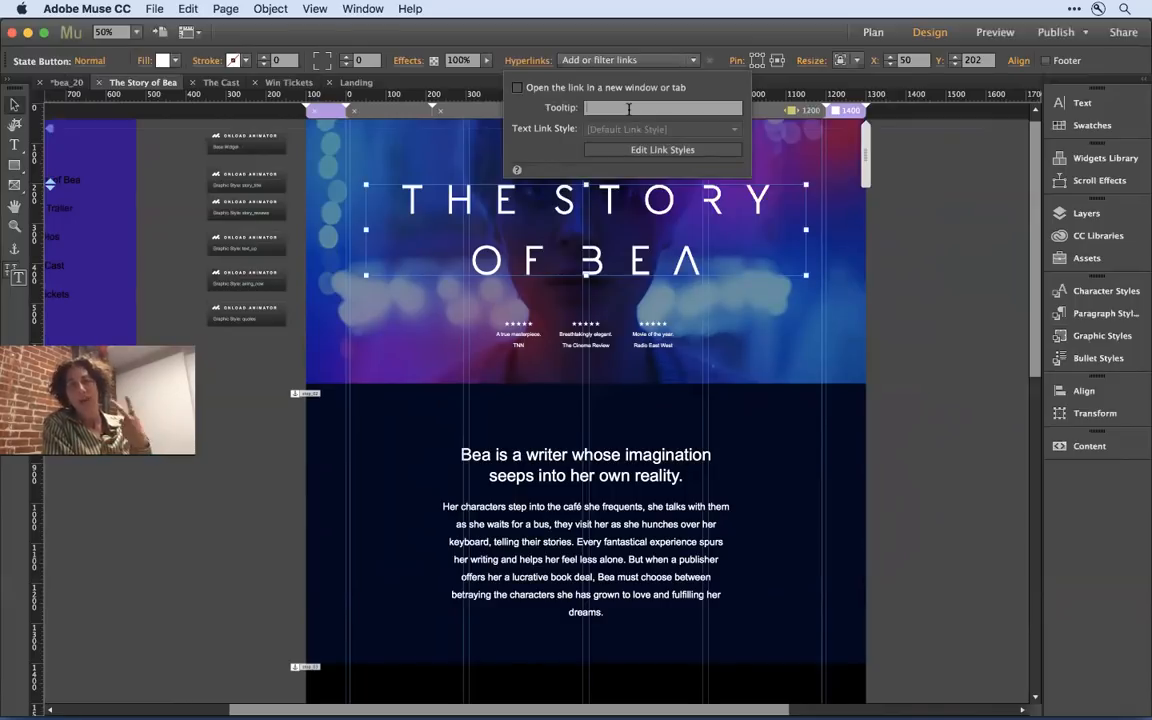
type("The Story of Bea")
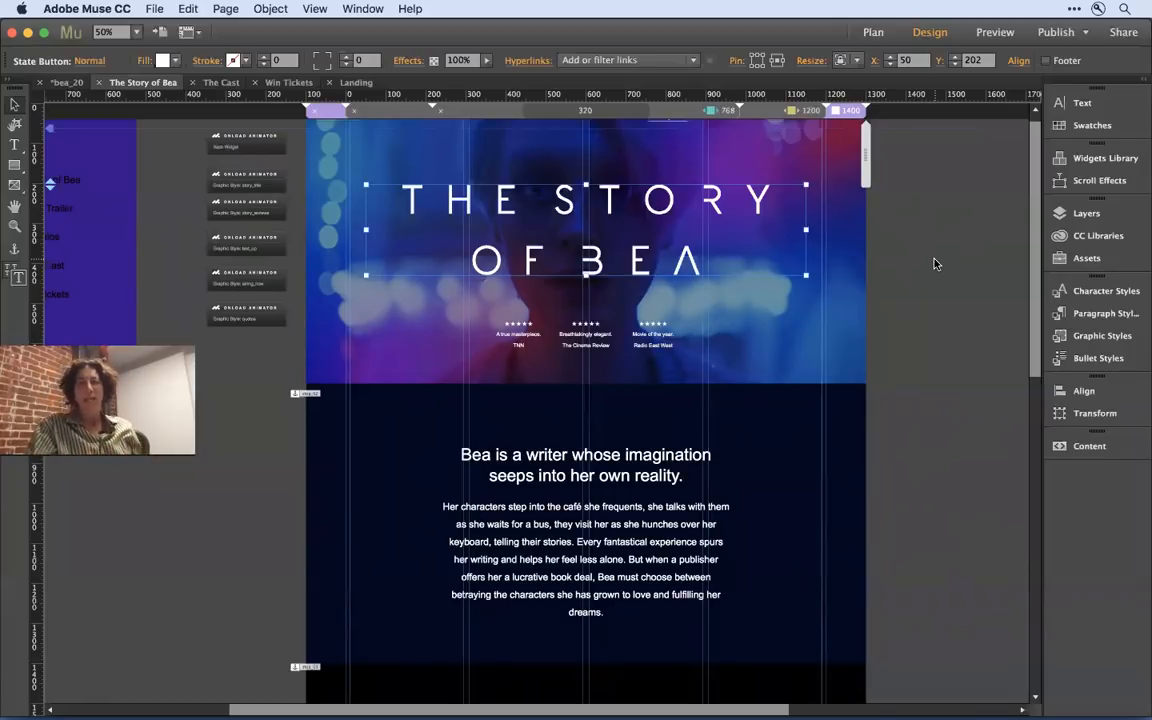
left_click(935, 264)
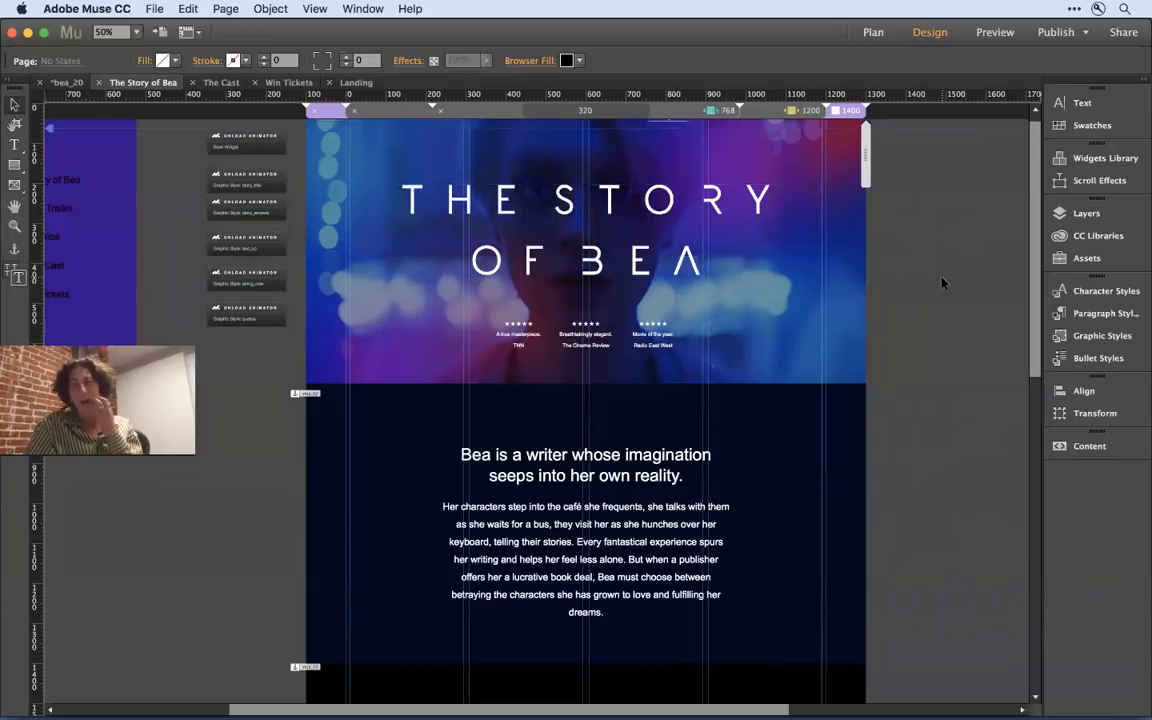
- Preview the whole site in the browser
left_click(154, 9)
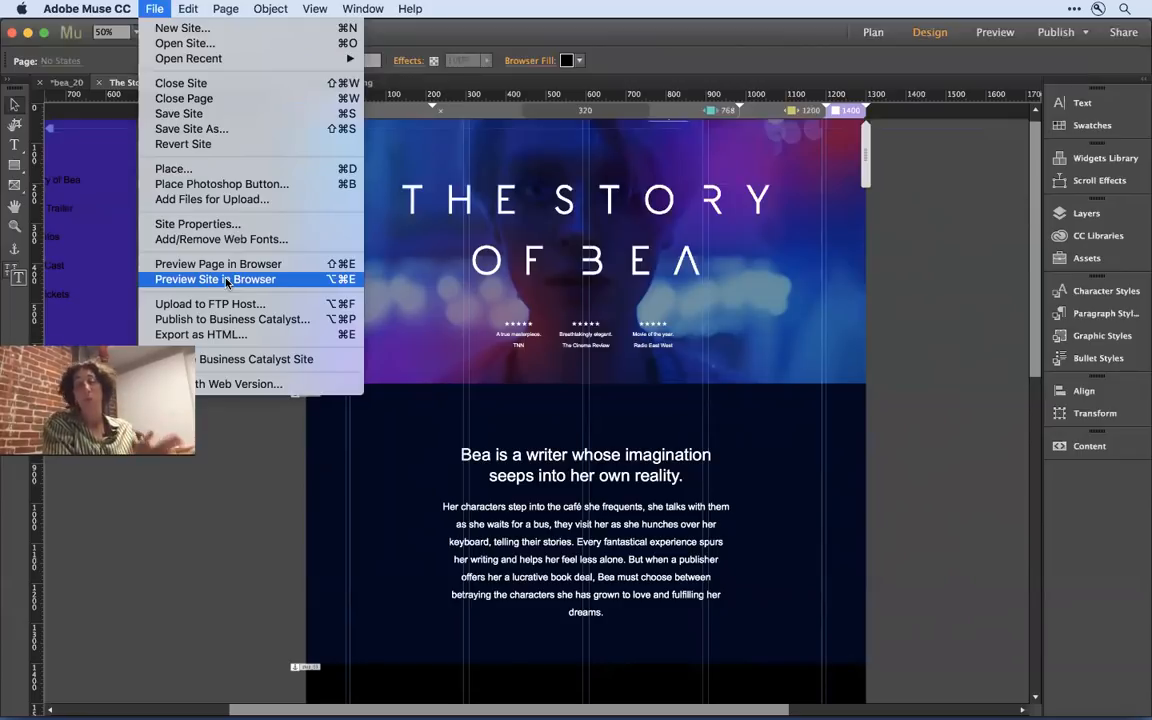
left_click(228, 280)
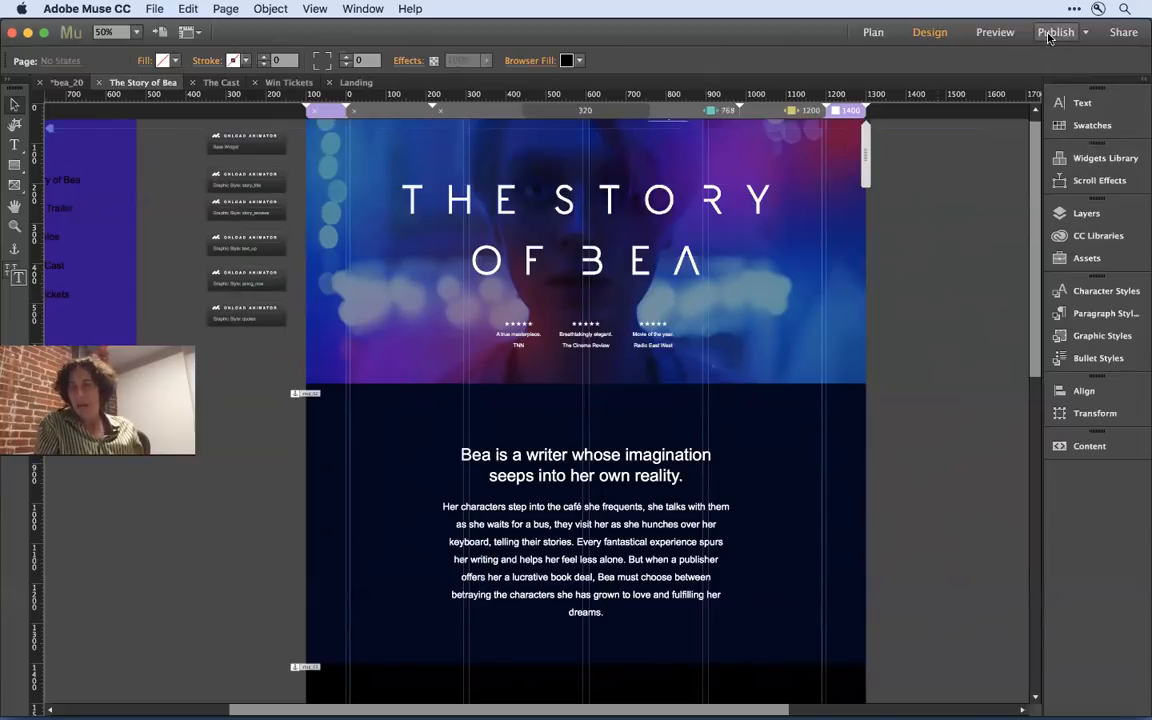
- Check the available publishing destinations and the links for sharing the live site and its in-browser editing
left_click(1086, 33)
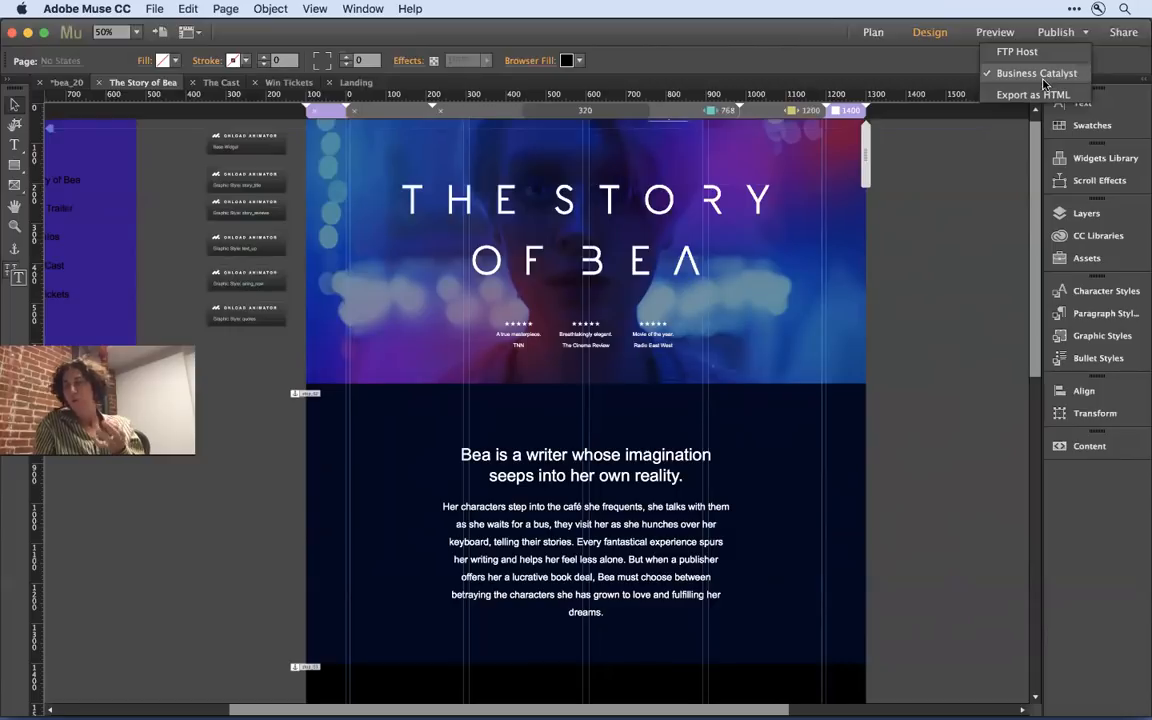
left_click(984, 164)
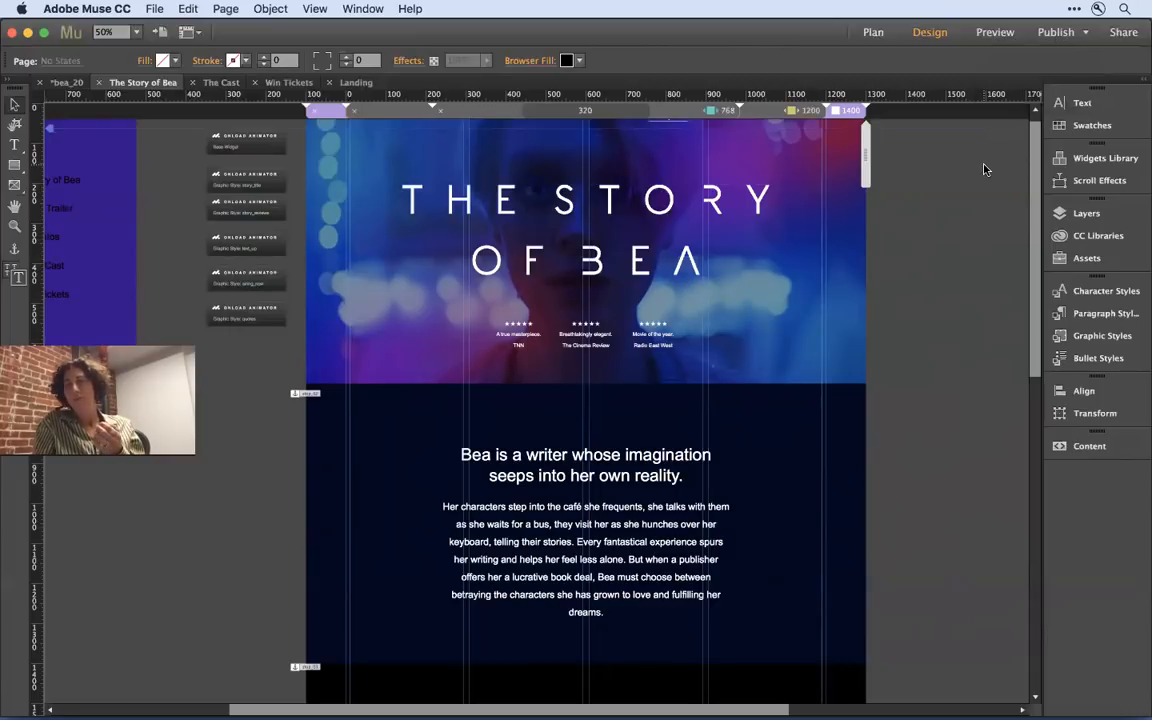
left_click(1122, 33)
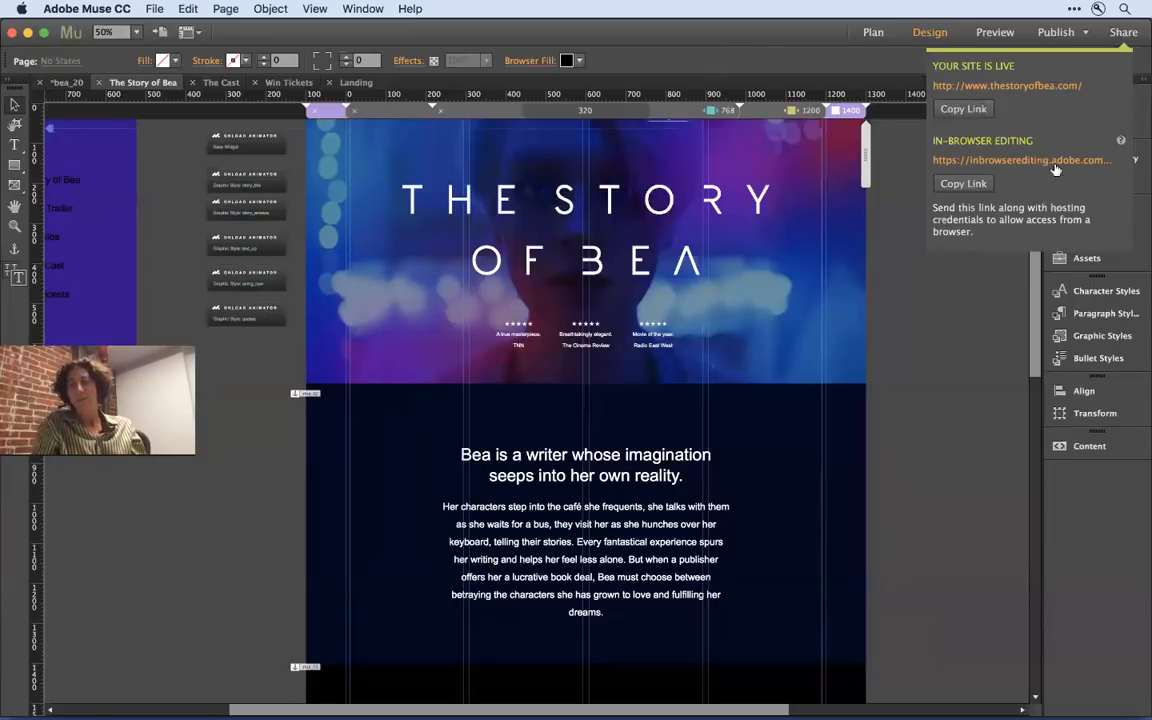
left_click(993, 404)
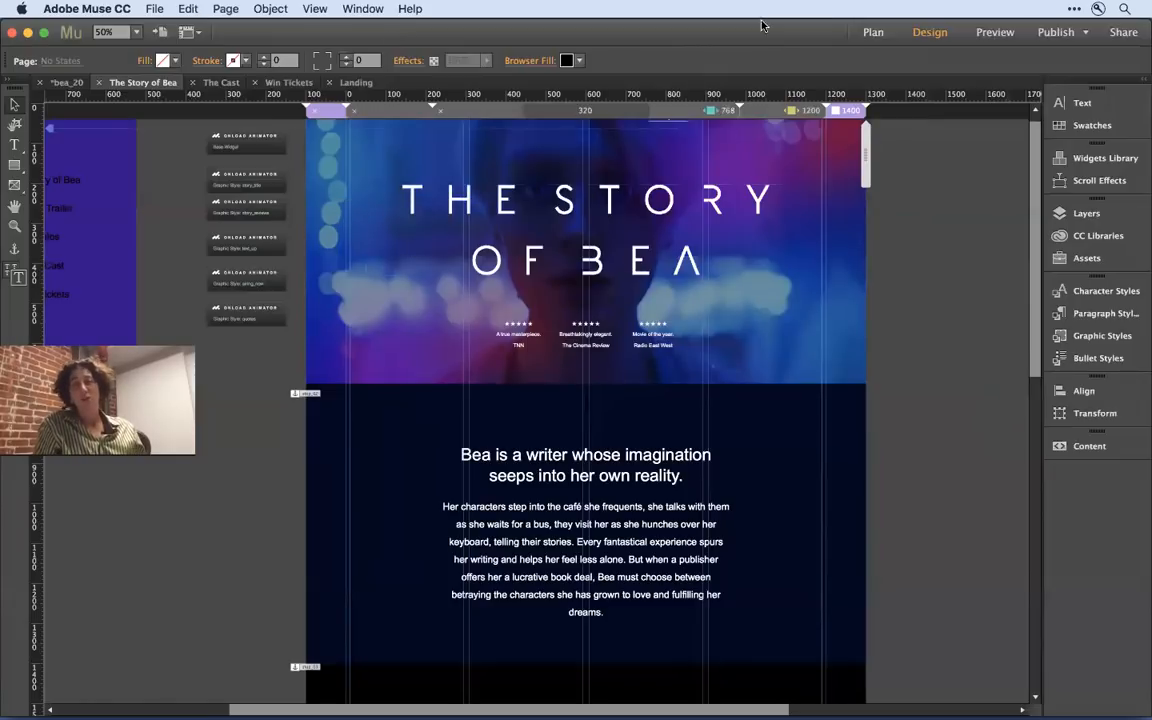
- Look at the connection settings for publishing to an FTP host, cancel them, and bring back the publishing destinations
left_click(1068, 35)
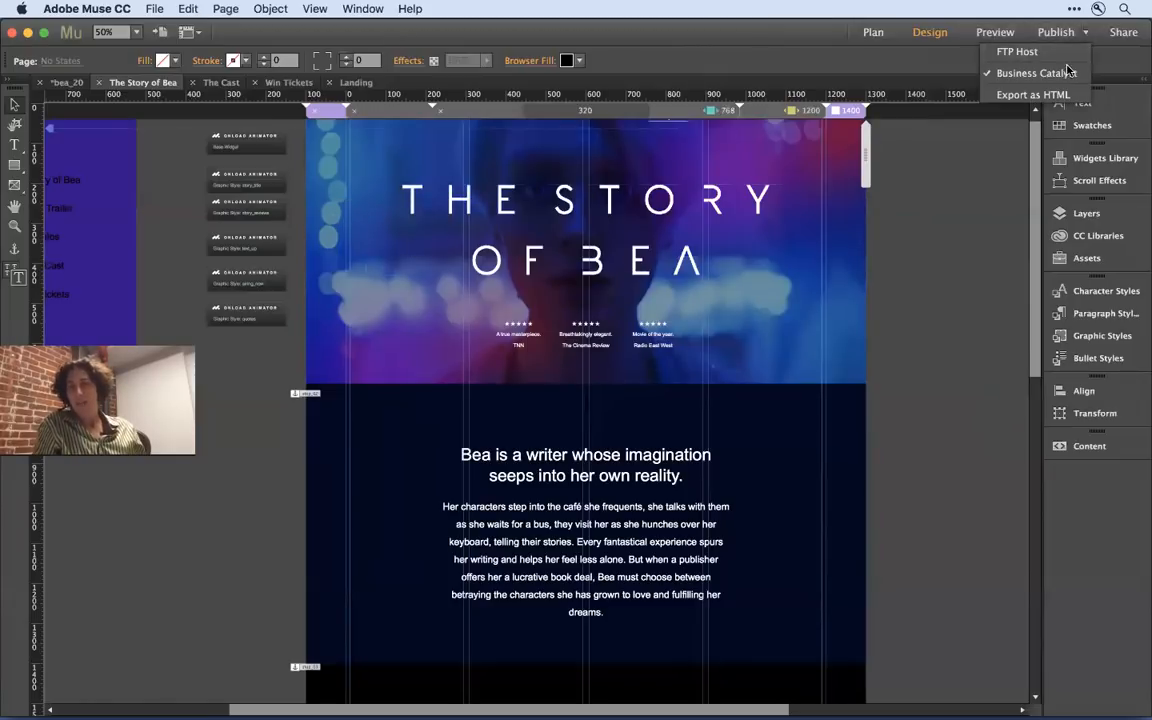
left_click(1055, 57)
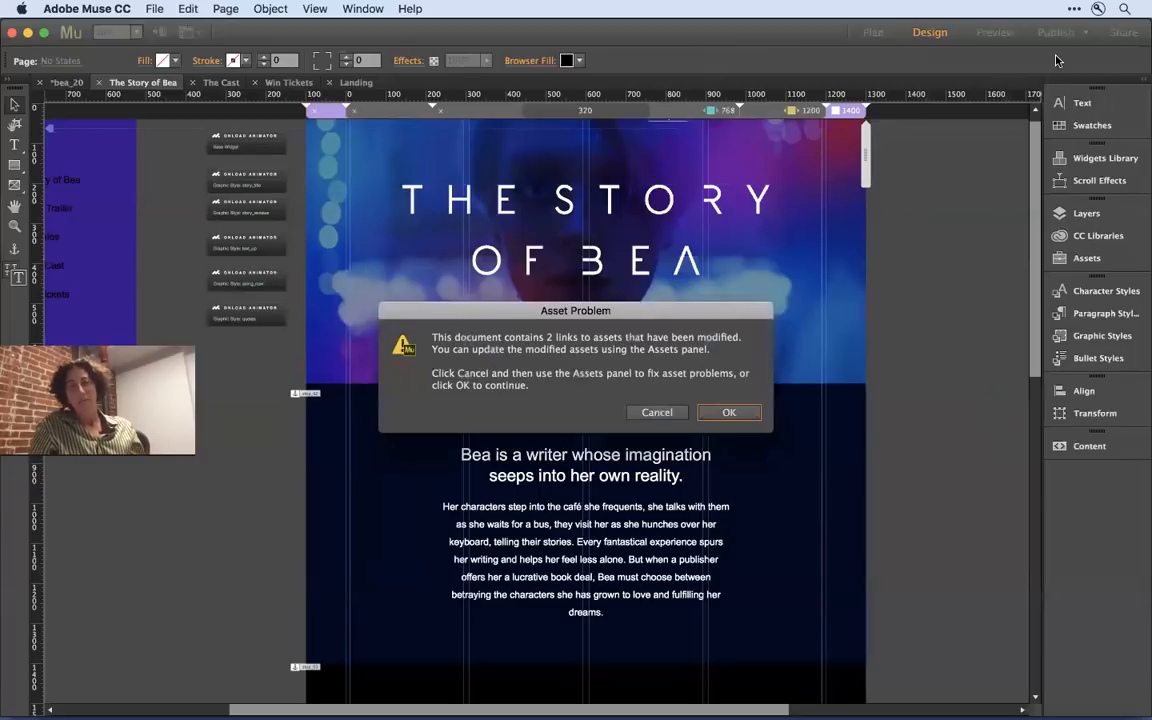
left_click(731, 413)
left_click(725, 422)
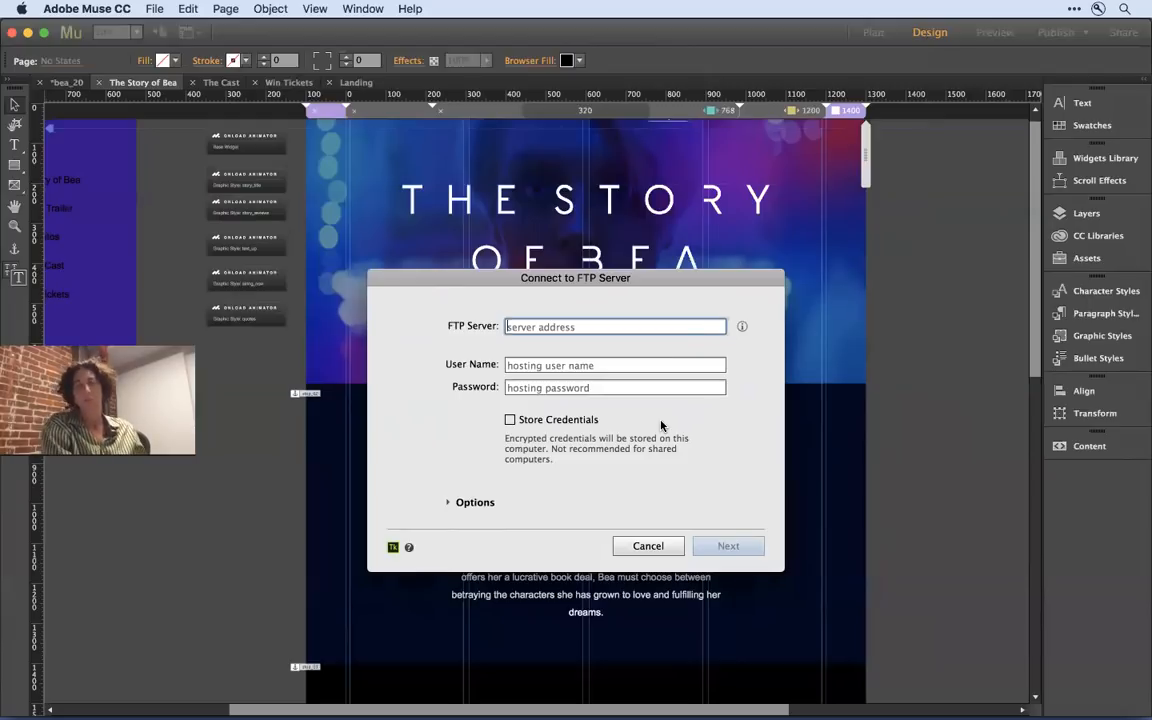
left_click(648, 546)
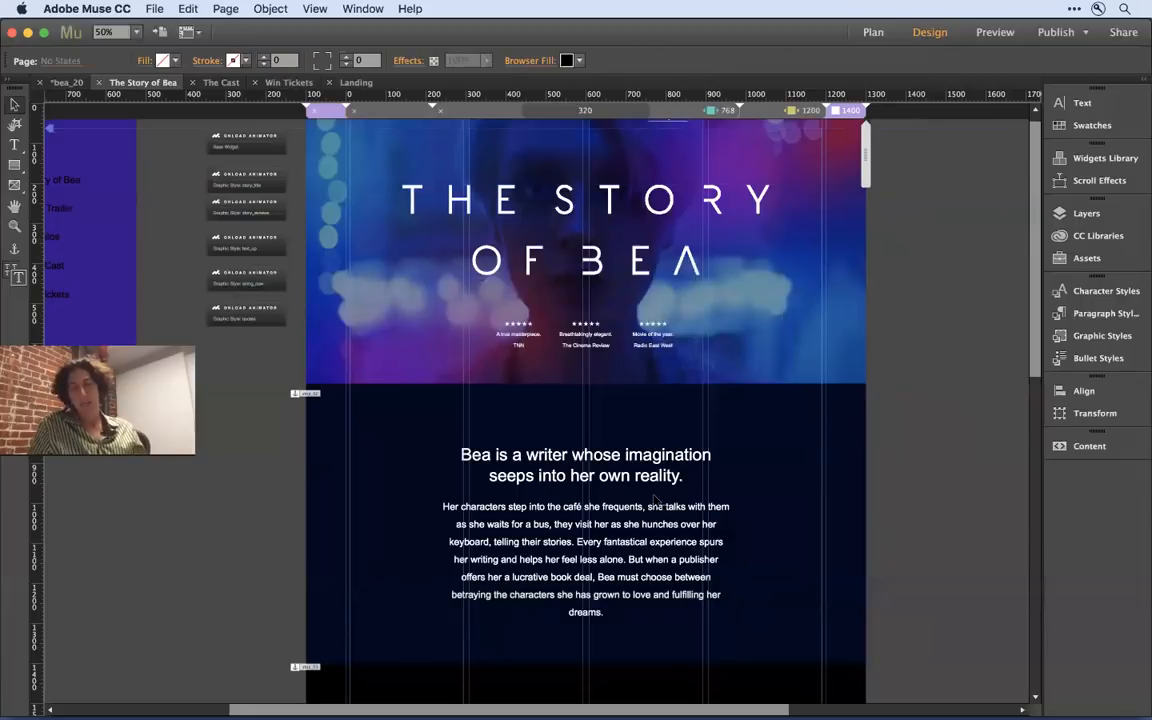
left_click(1087, 33)
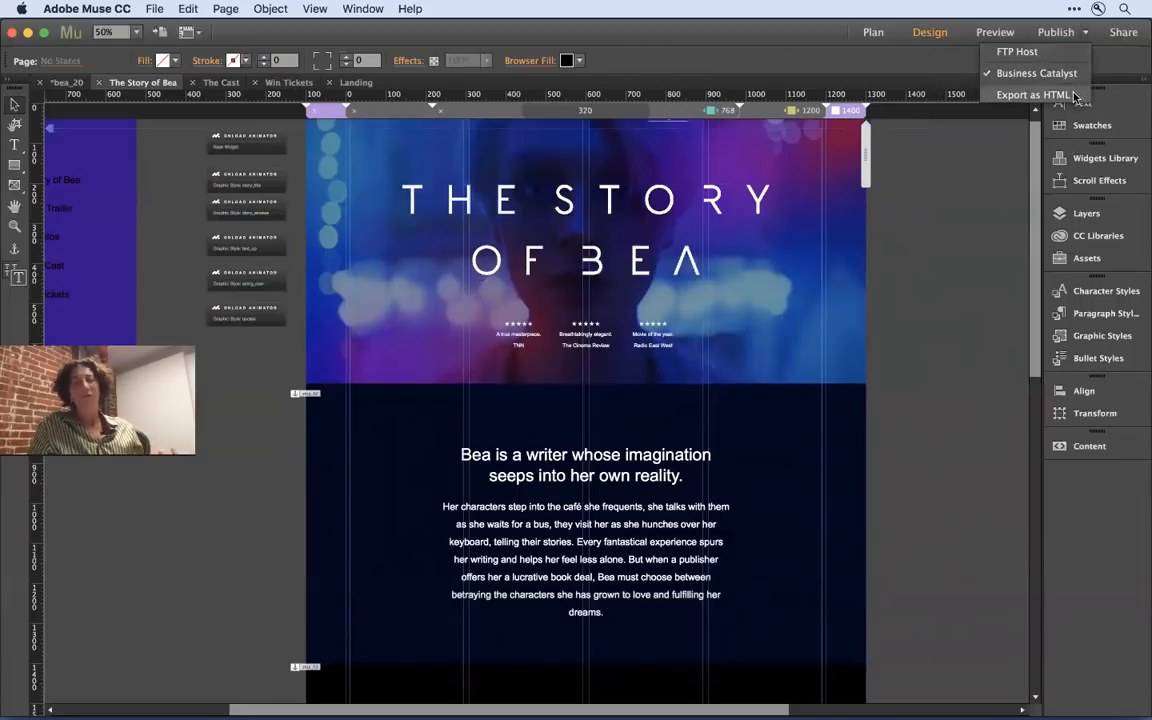
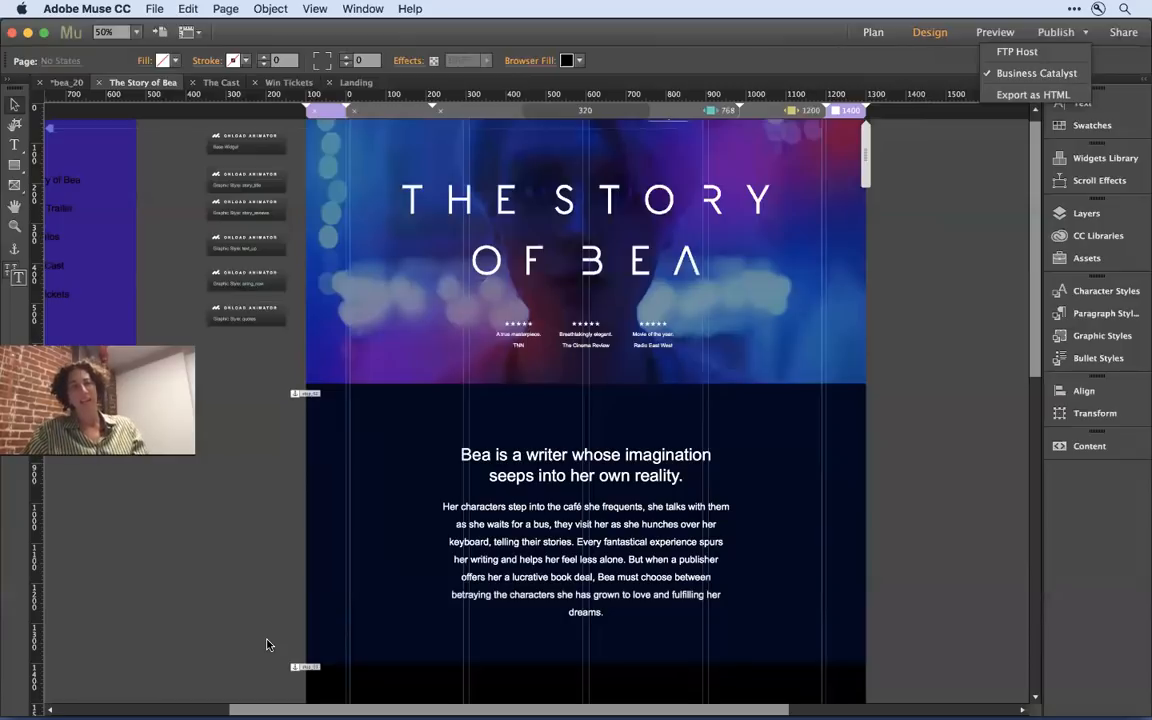
- Switch to Chrome and load muse.adobe.com in place of the second Win Tickets preview page
key("super+Tab")
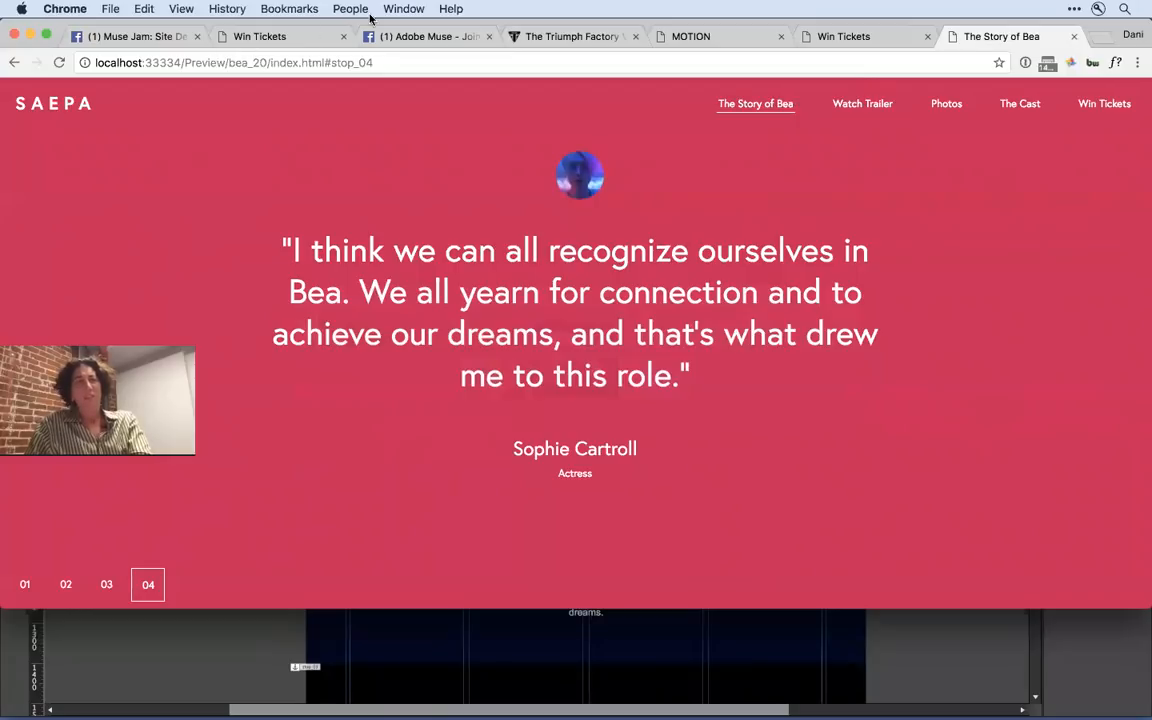
left_click(153, 37)
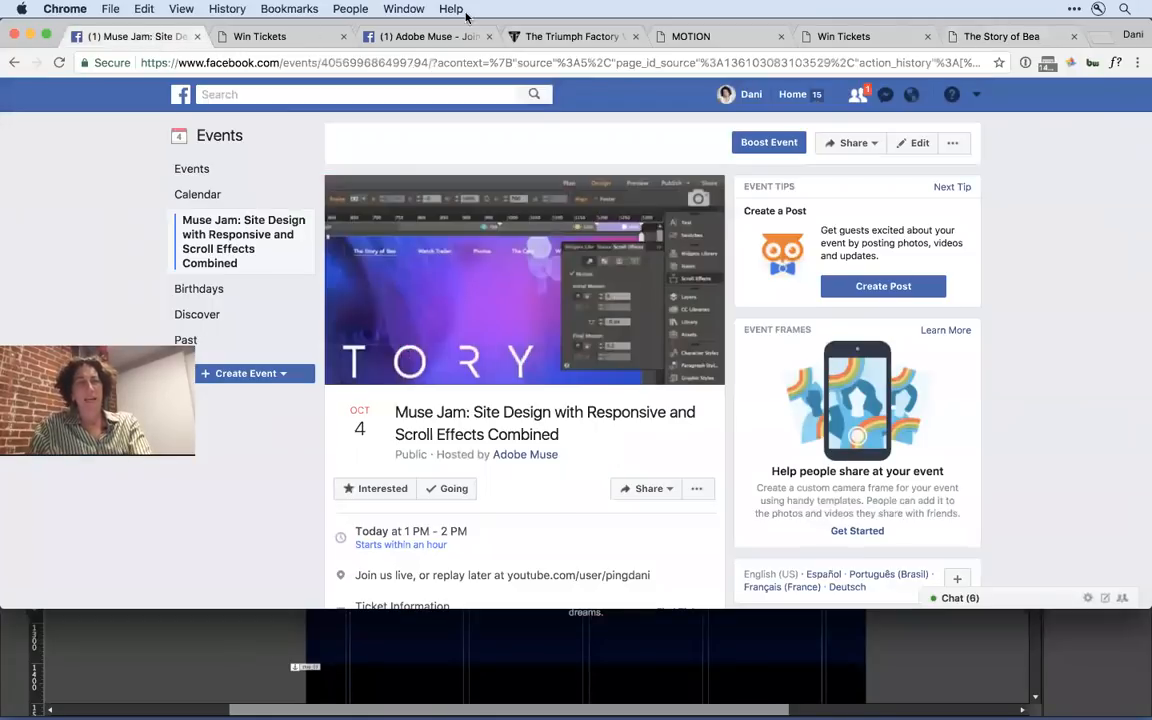
left_click(864, 37)
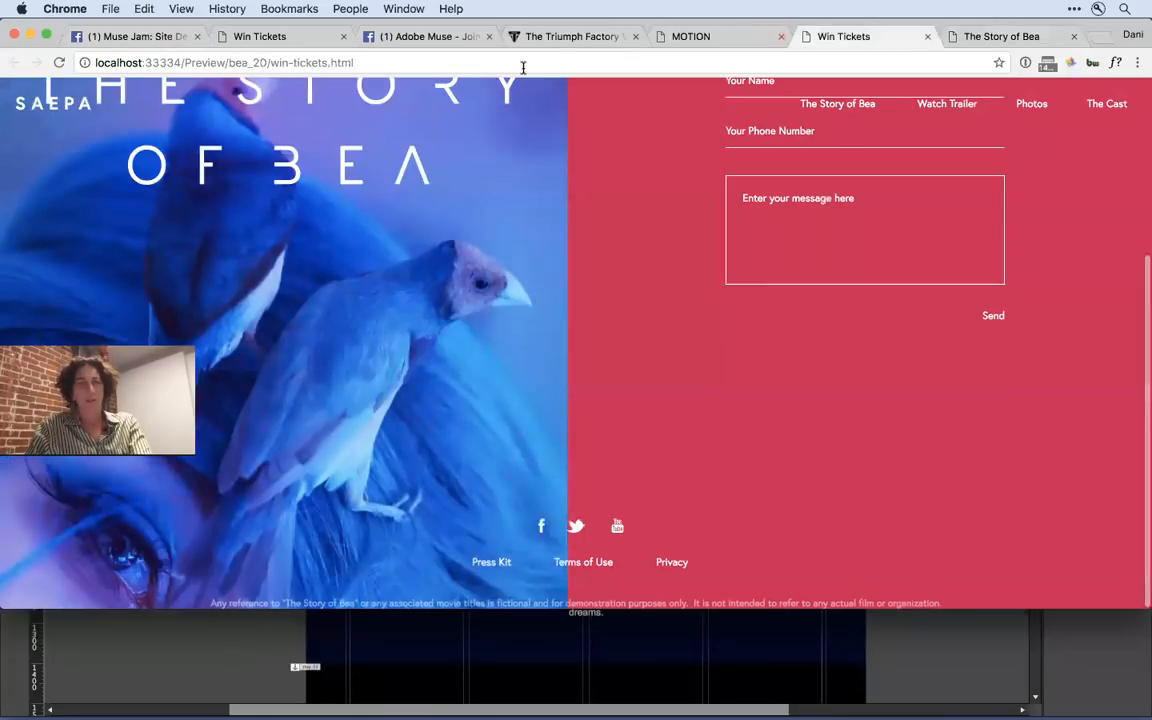
left_click(333, 70)
type("muse.adobe.com")
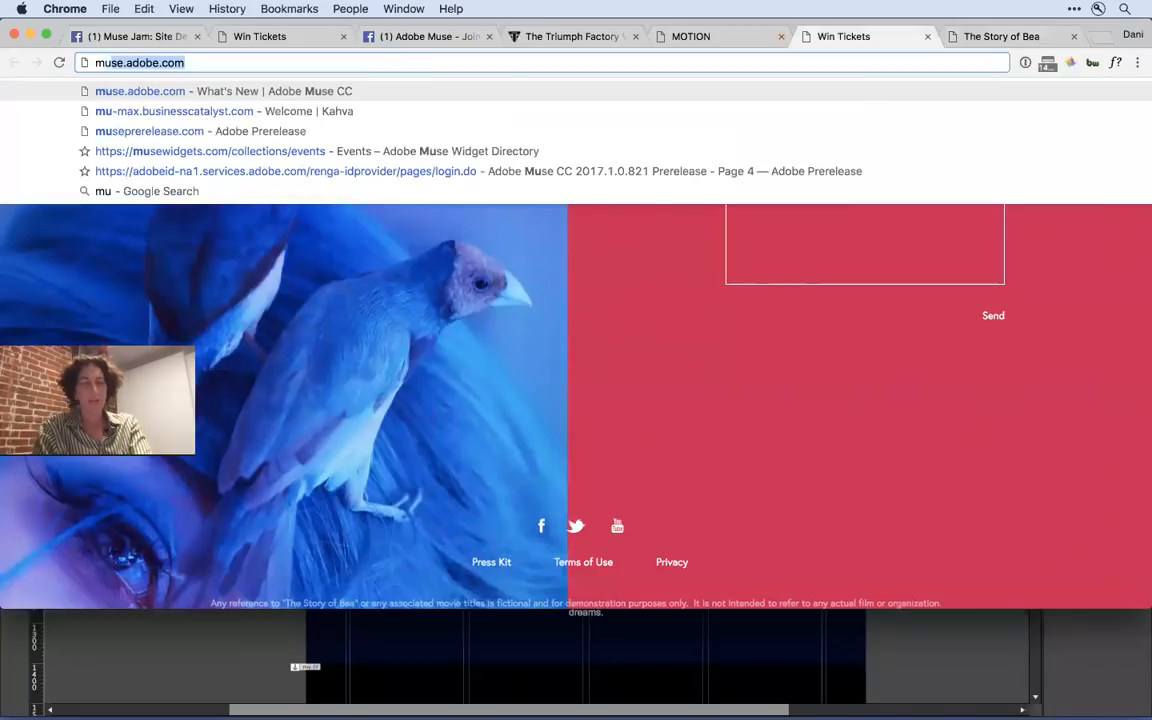
key("Return")
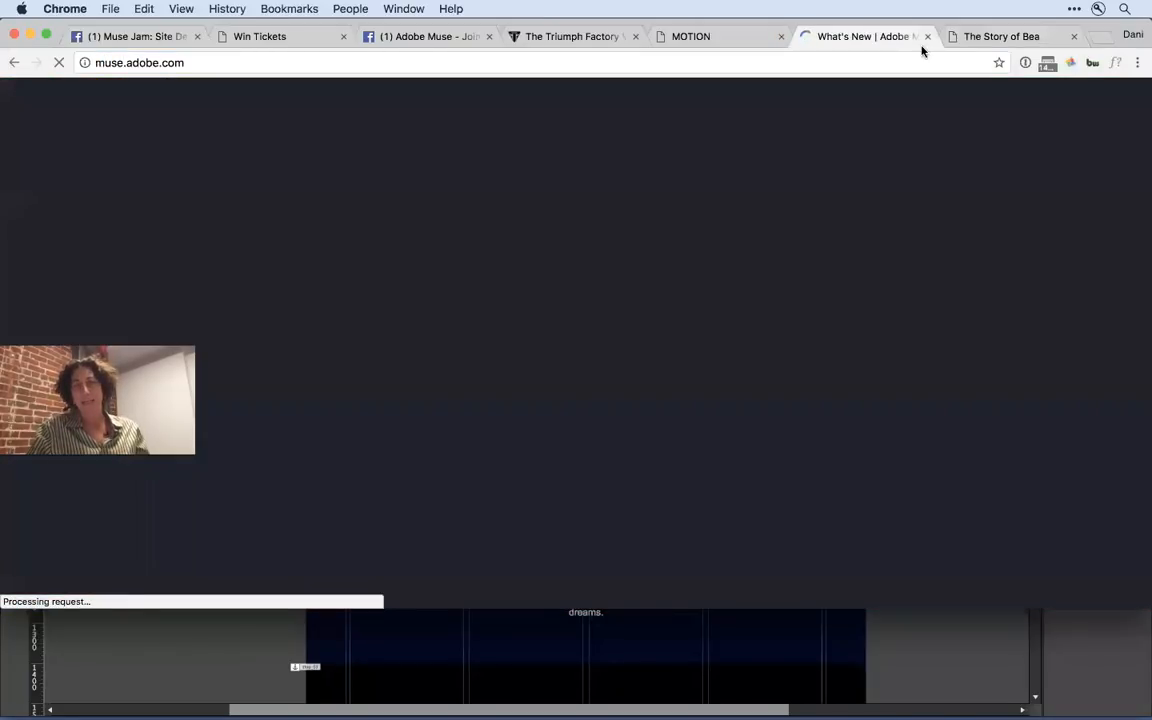
- Open the Site of the Day collection and look through the current and previously featured Muse websites
left_click(948, 146)
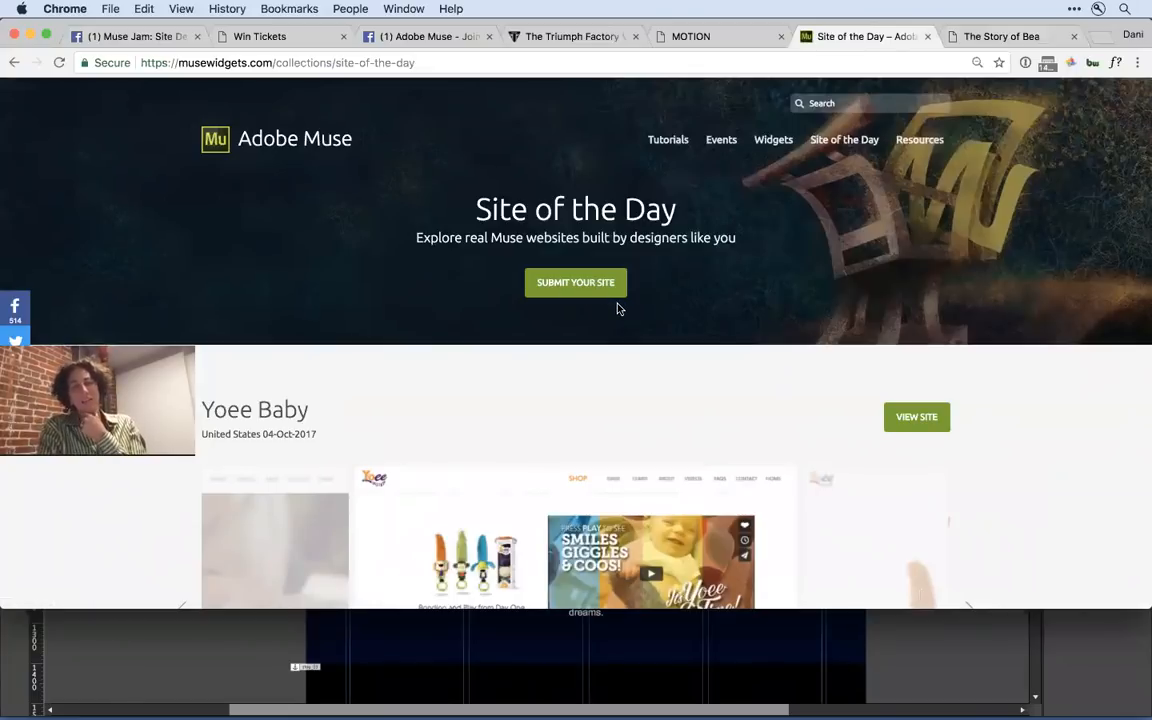
scroll(612, 380, "down", 5)
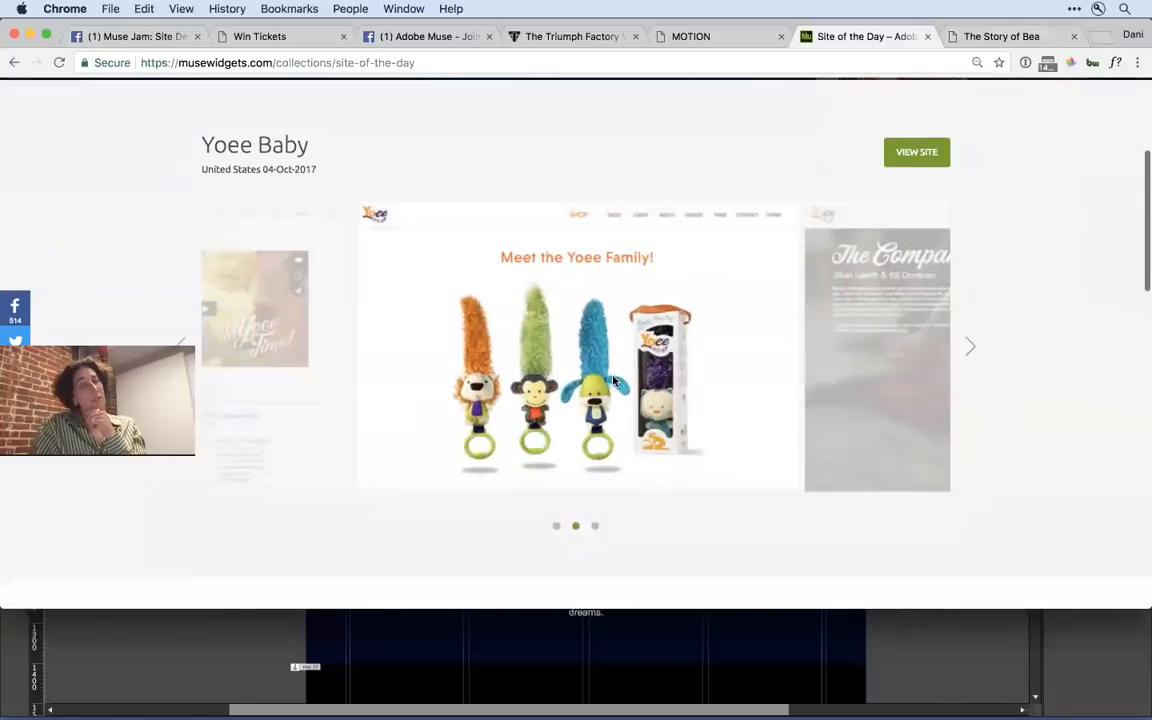
scroll(613, 380, "down", 3)
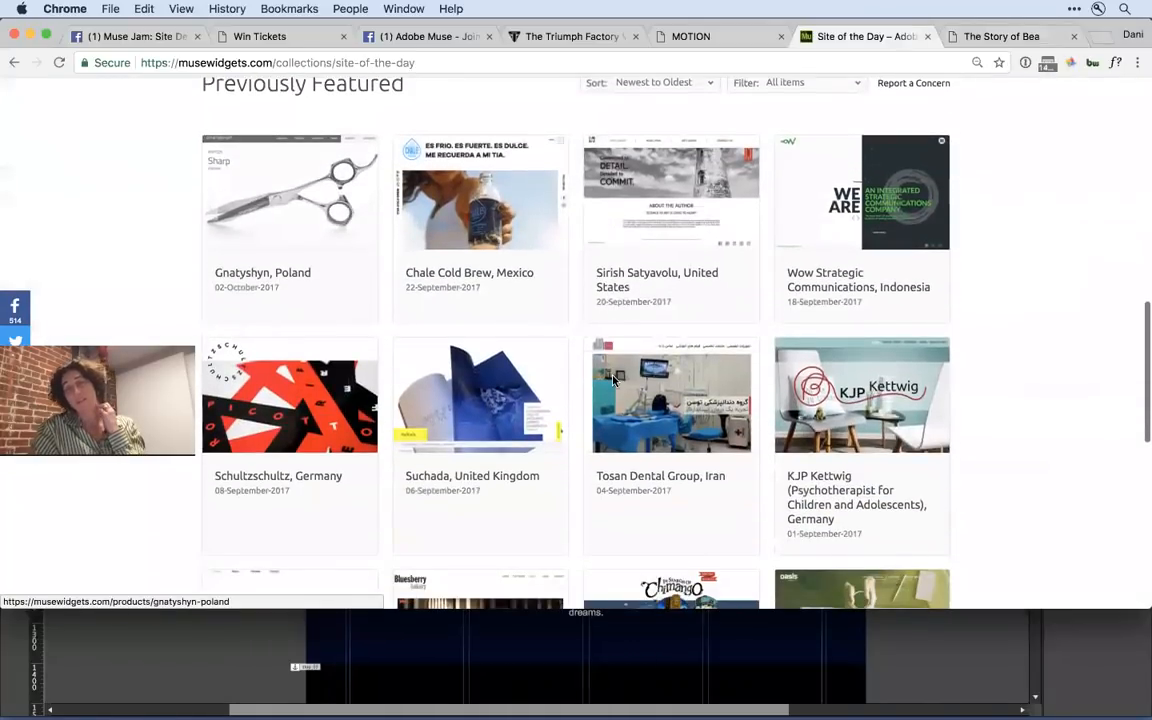